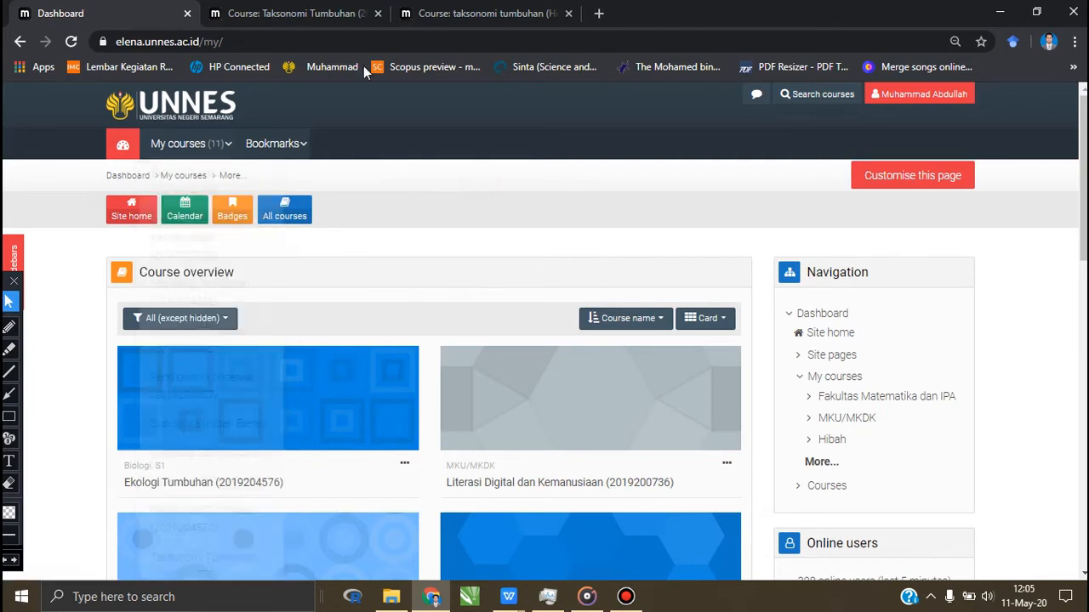
Switch to the taksonomi tumbuhan (Hibah Elena) course and review its introduction and the contents of topik materi 2
click(443, 13)
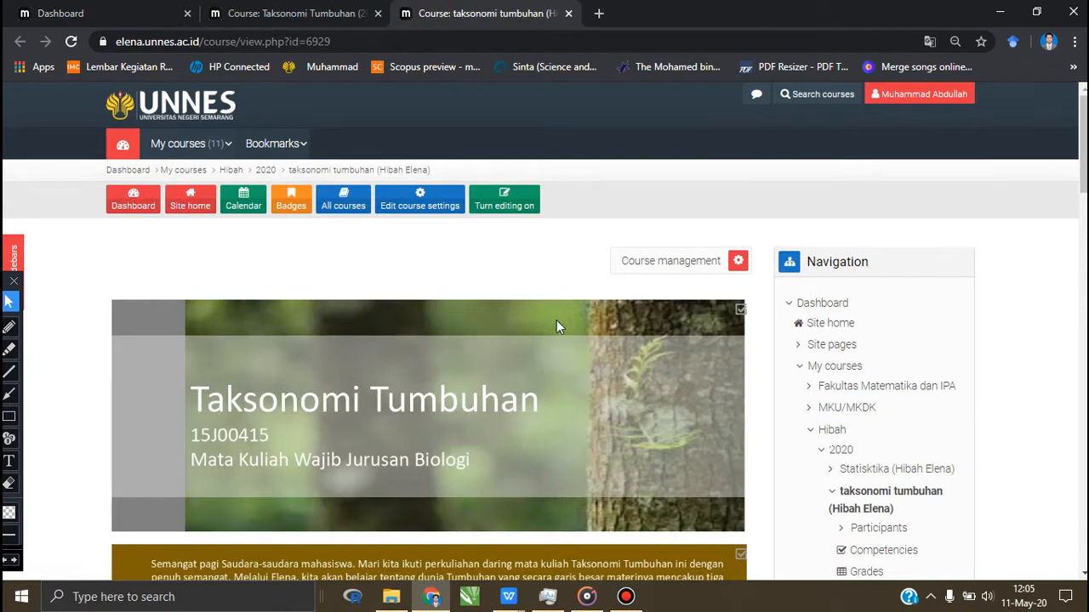
scroll(556, 323, down, 2)
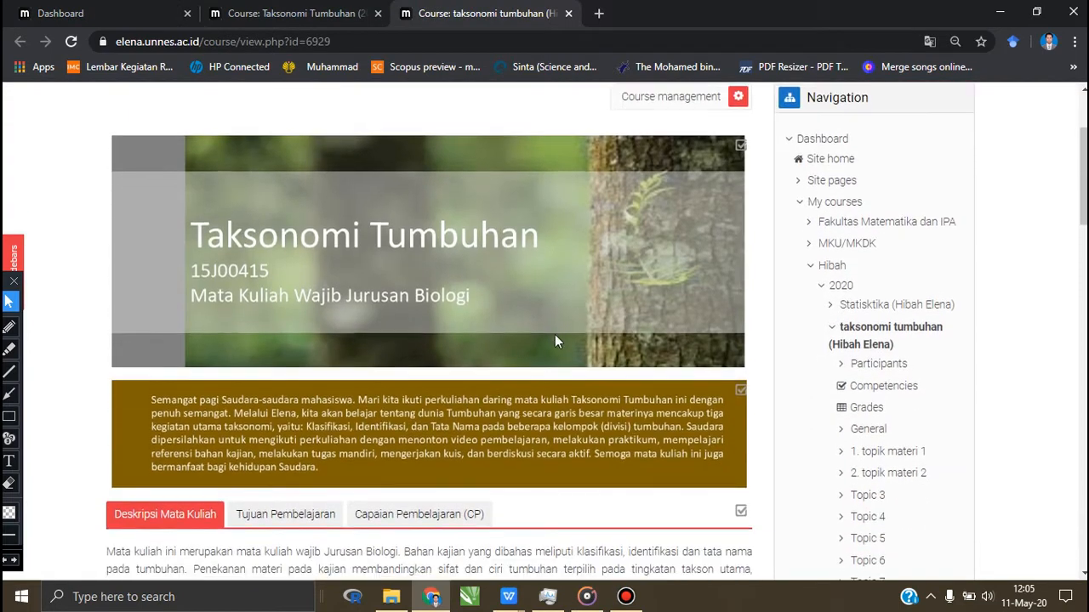
scroll(554, 340, down, 2)
scroll(554, 341, up, 3)
scroll(554, 340, down, 1)
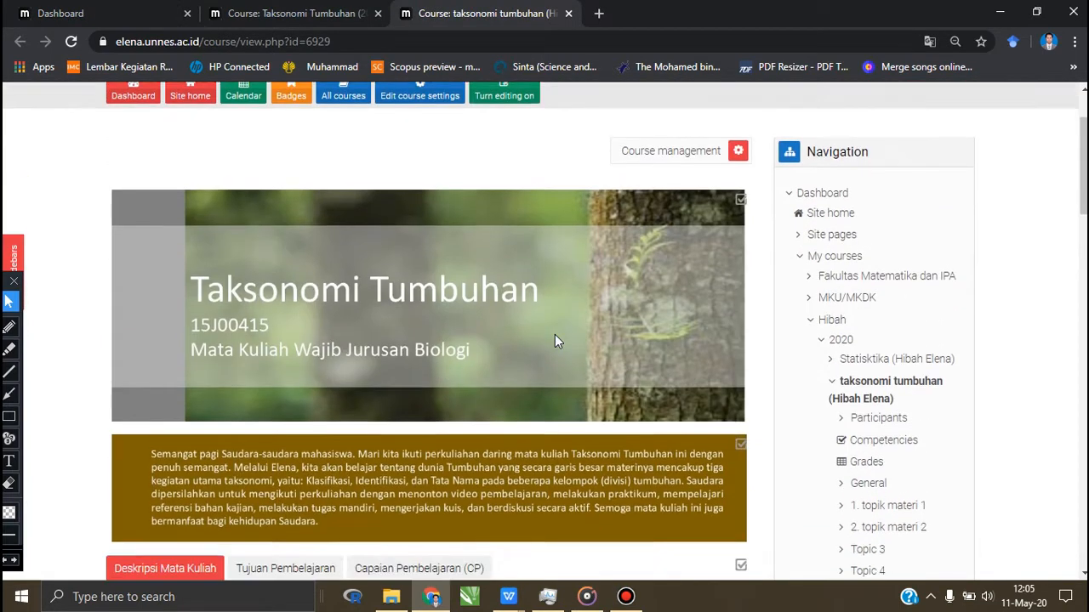
scroll(555, 340, down, 10)
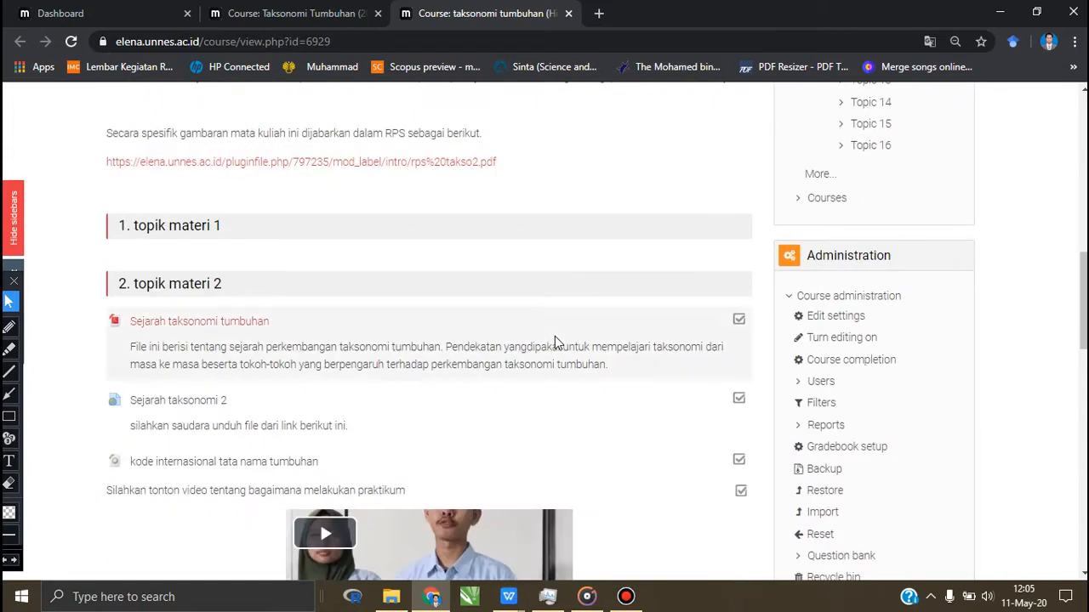
scroll(554, 342, down, 1)
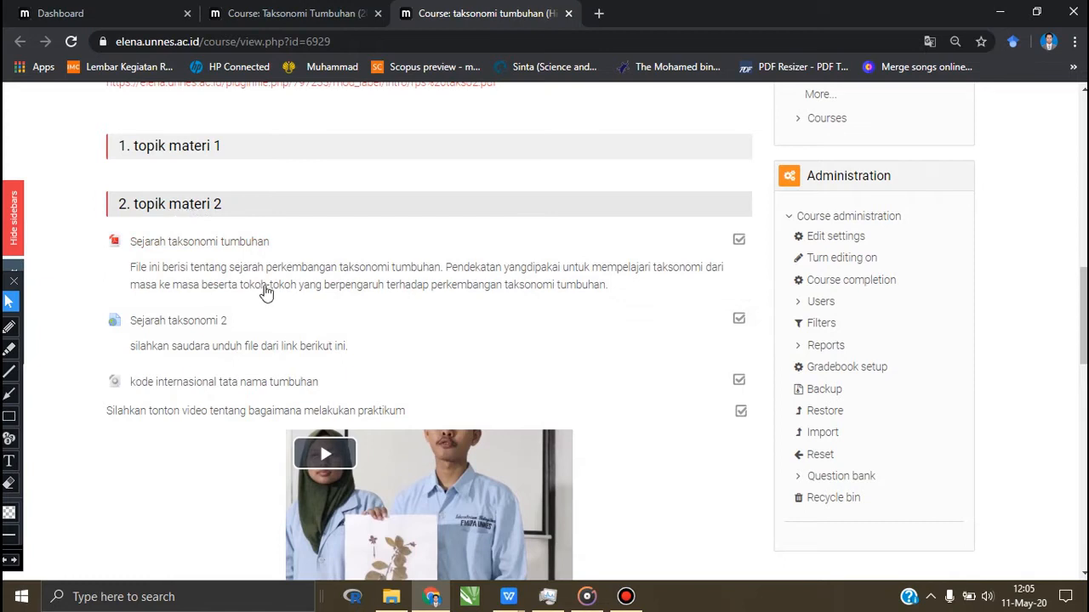
scroll(275, 361, down, 1)
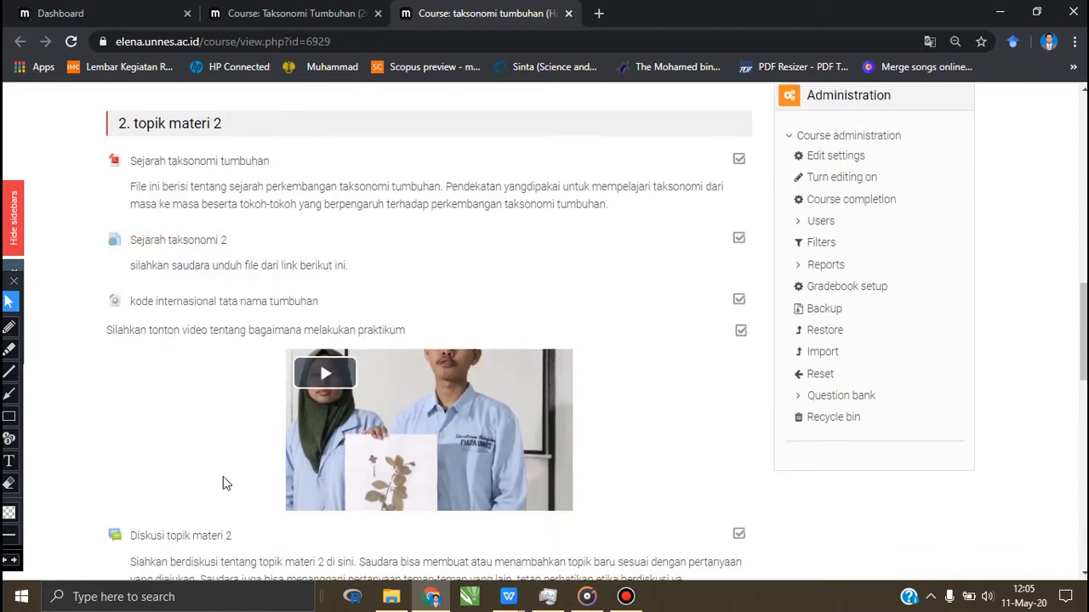
scroll(223, 476, down, 1)
scroll(222, 479, up, 6)
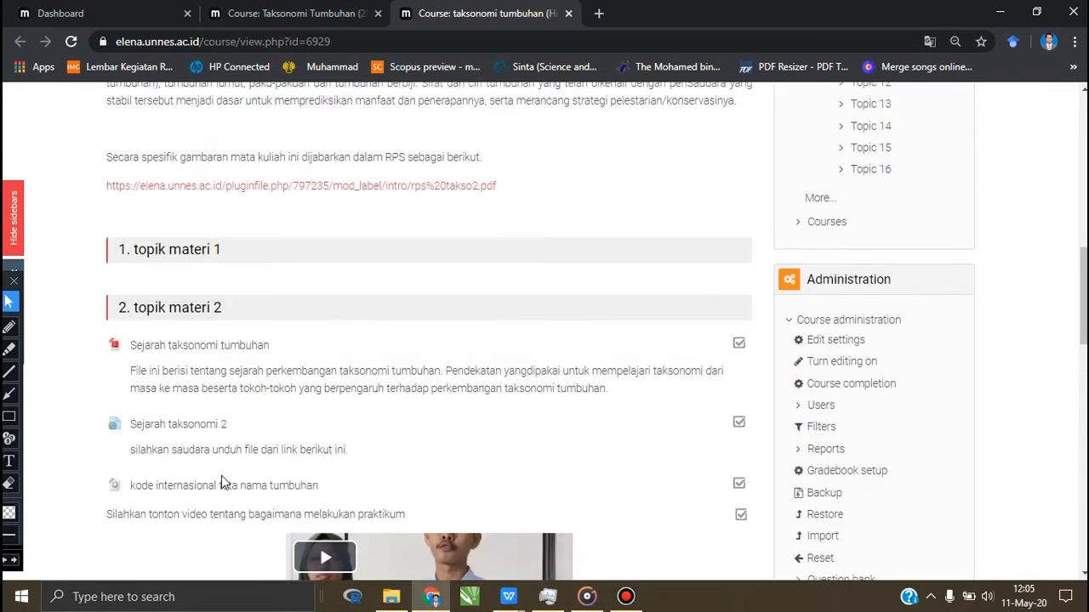
scroll(221, 476, up, 6)
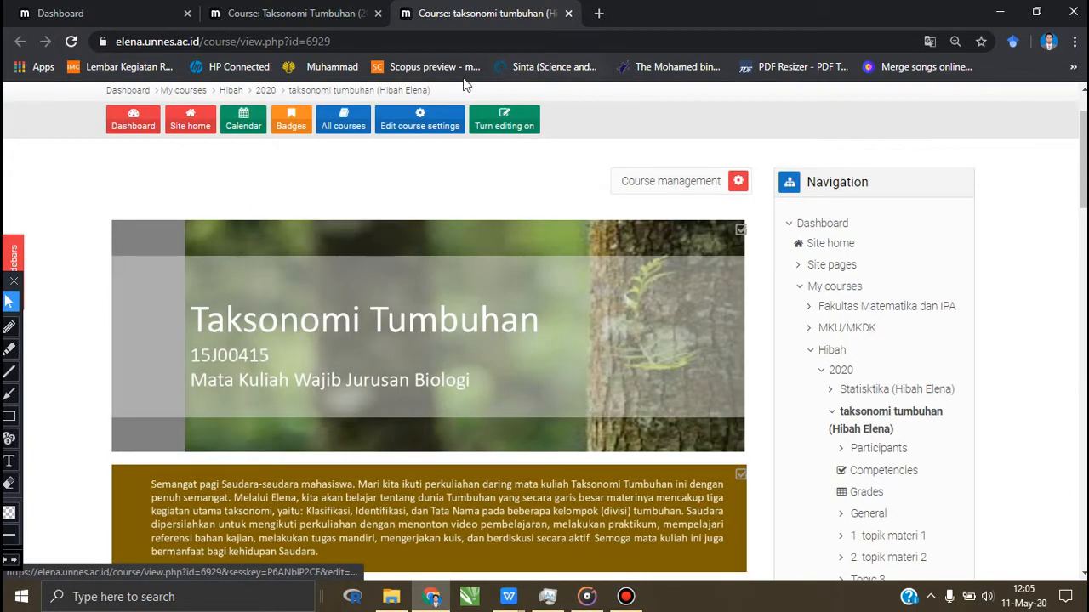
Turn on editing for the taksonomi tumbuhan (Hibah Elena) course and check the editing options under topik materi 2
click(510, 127)
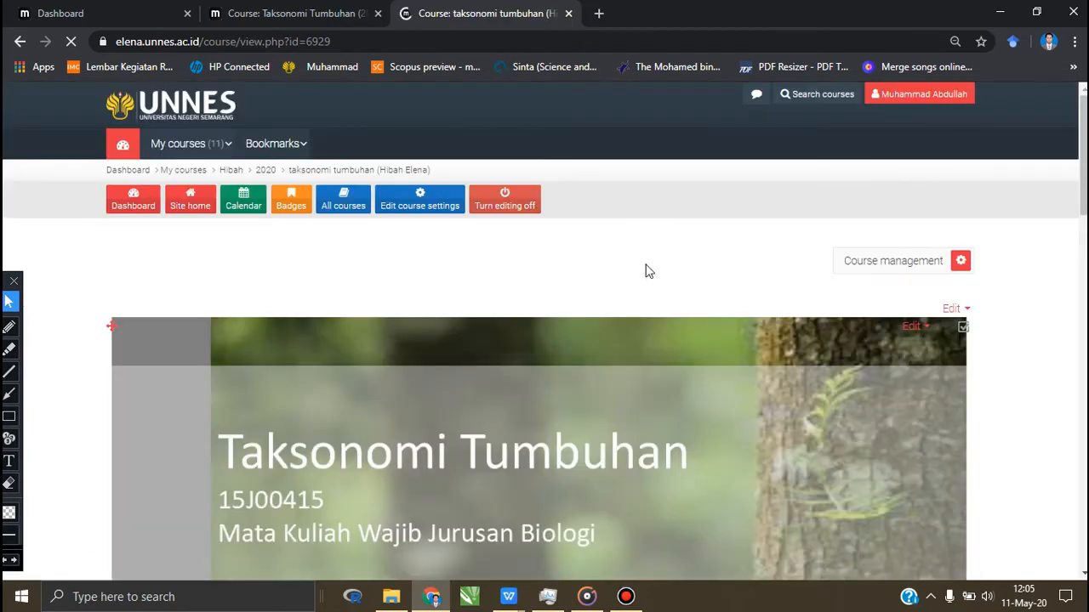
scroll(645, 271, down, 5)
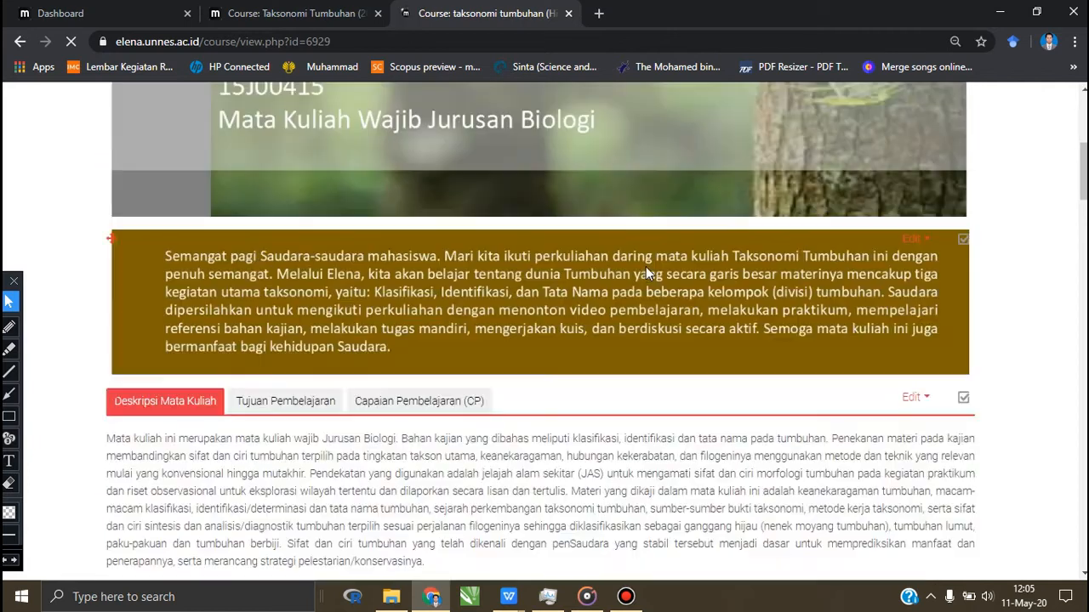
scroll(646, 272, down, 2)
scroll(646, 270, down, 5)
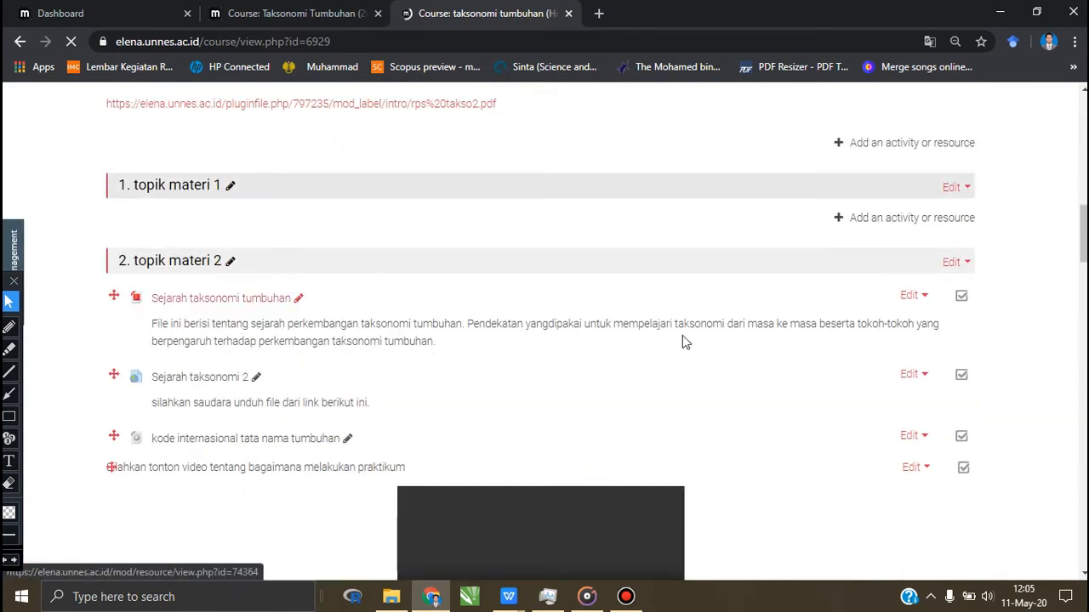
scroll(685, 340, down, 1)
scroll(696, 336, down, 2)
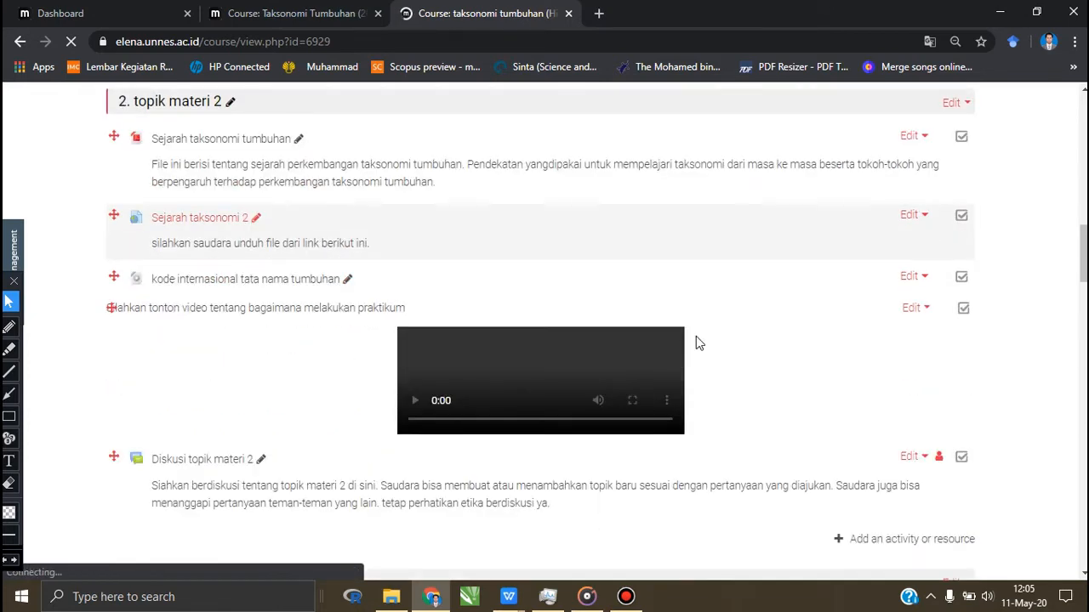
scroll(706, 338, down, 3)
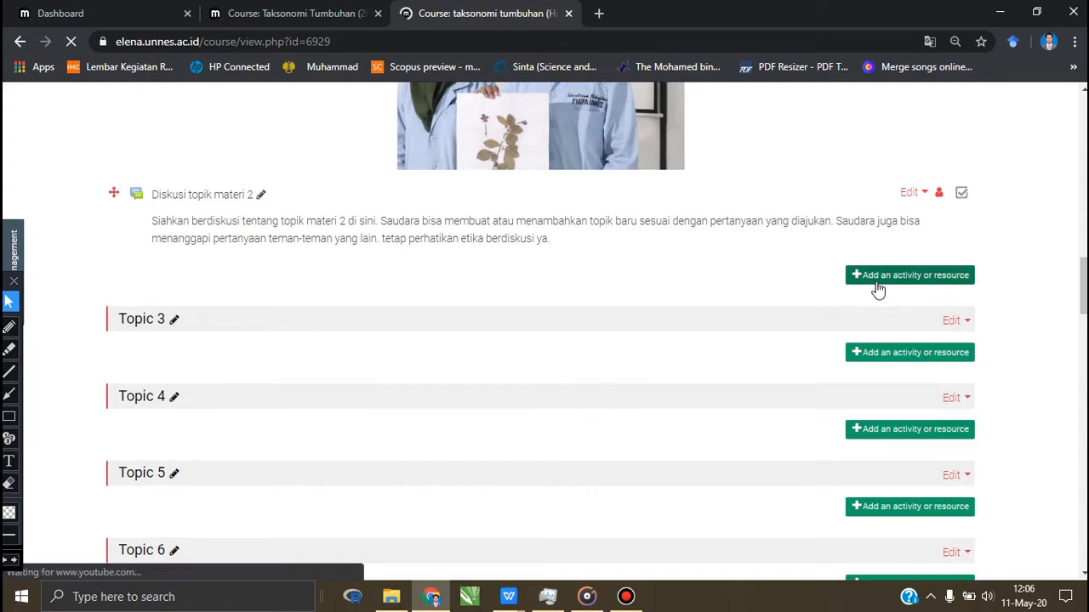
click(10, 416)
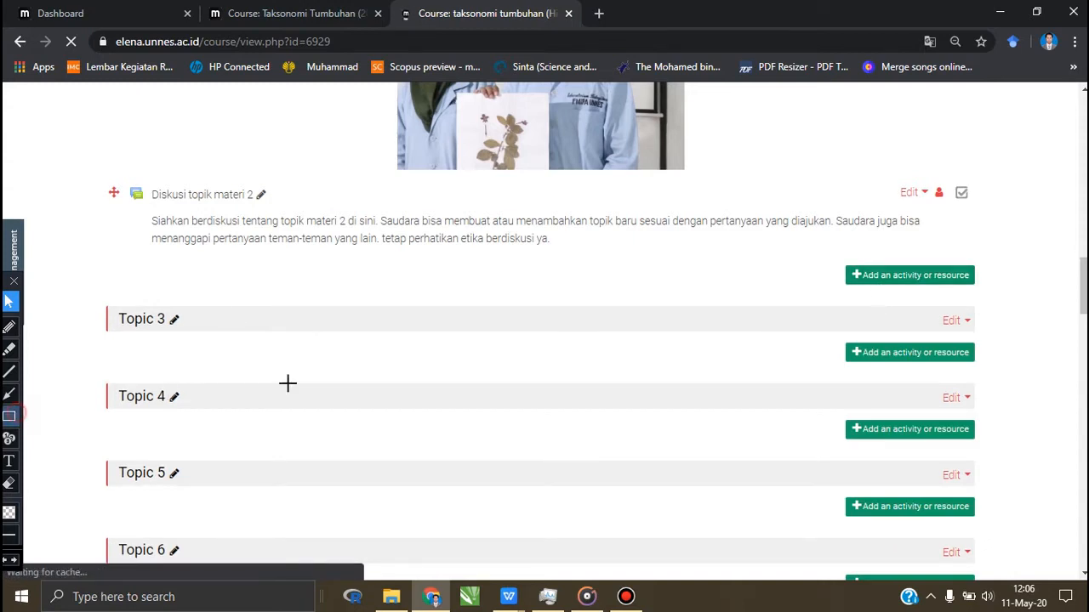
drag(828, 261, 988, 304)
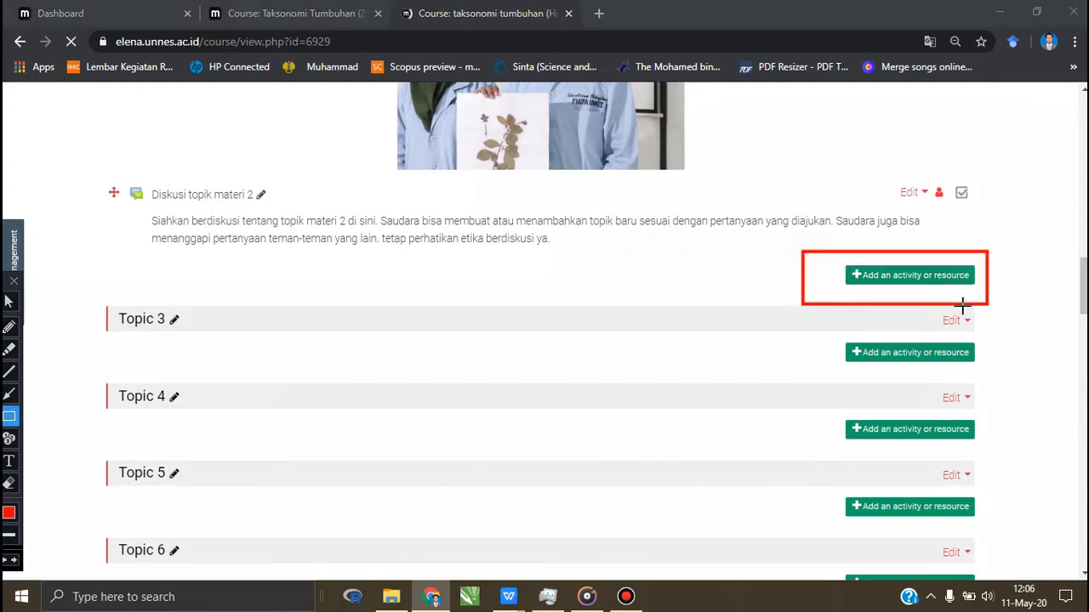
click(9, 300)
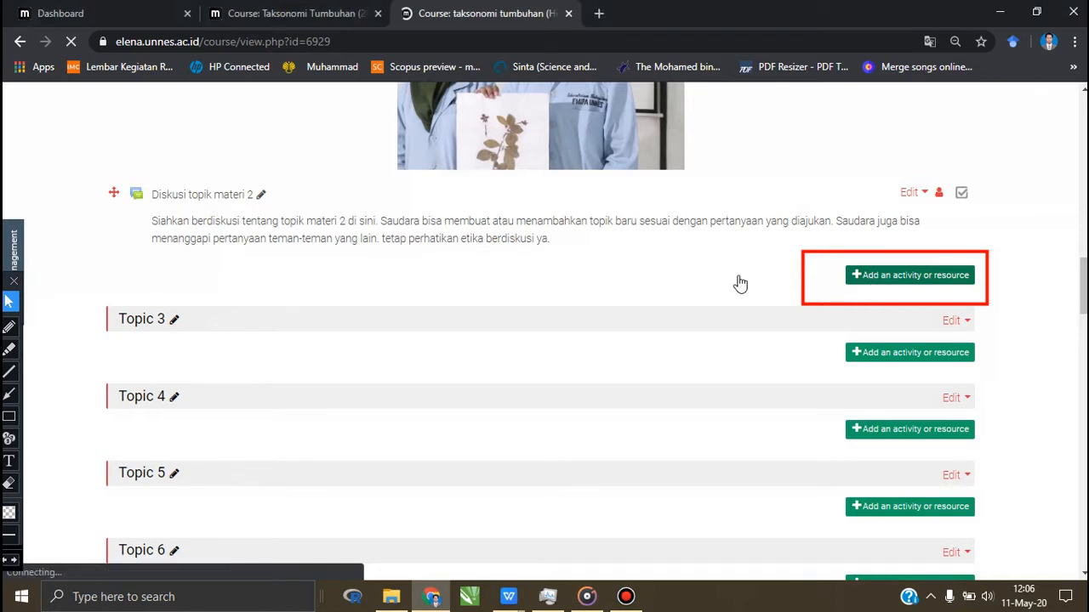
click(10, 416)
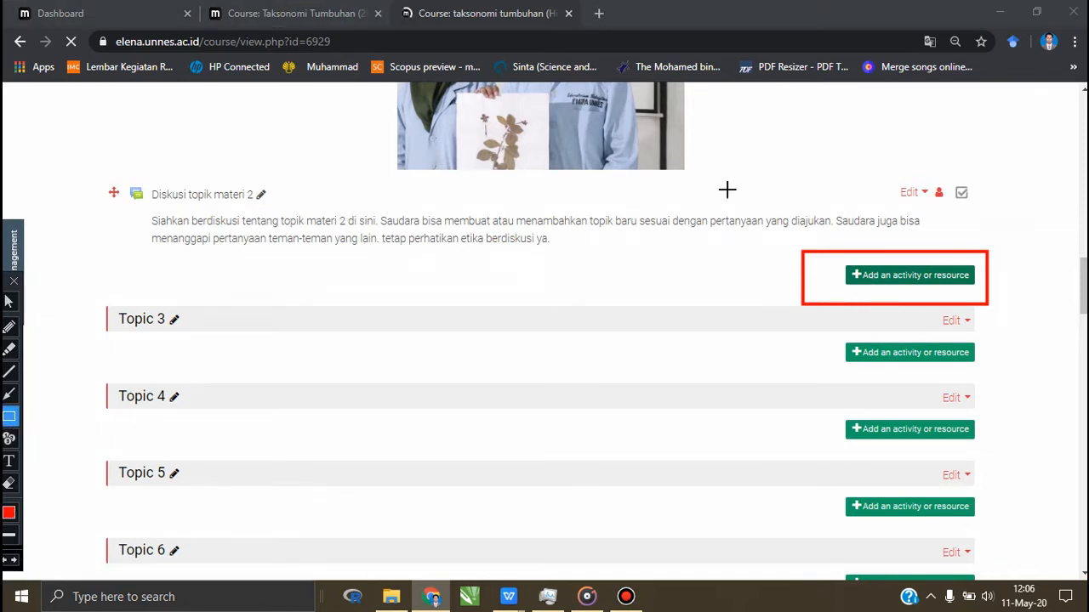
drag(725, 189, 1024, 366)
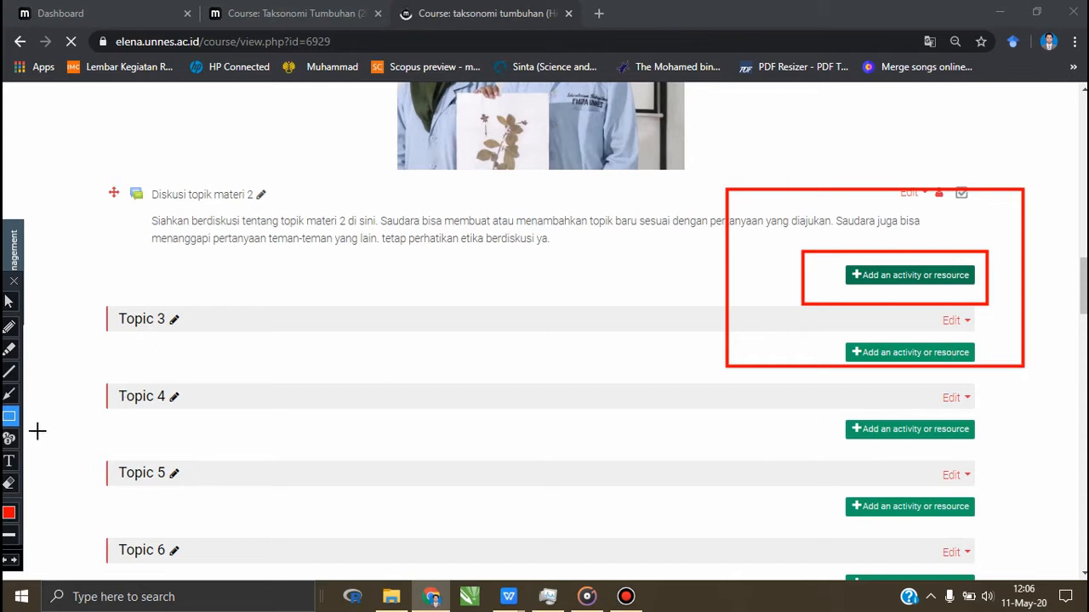
click(9, 483)
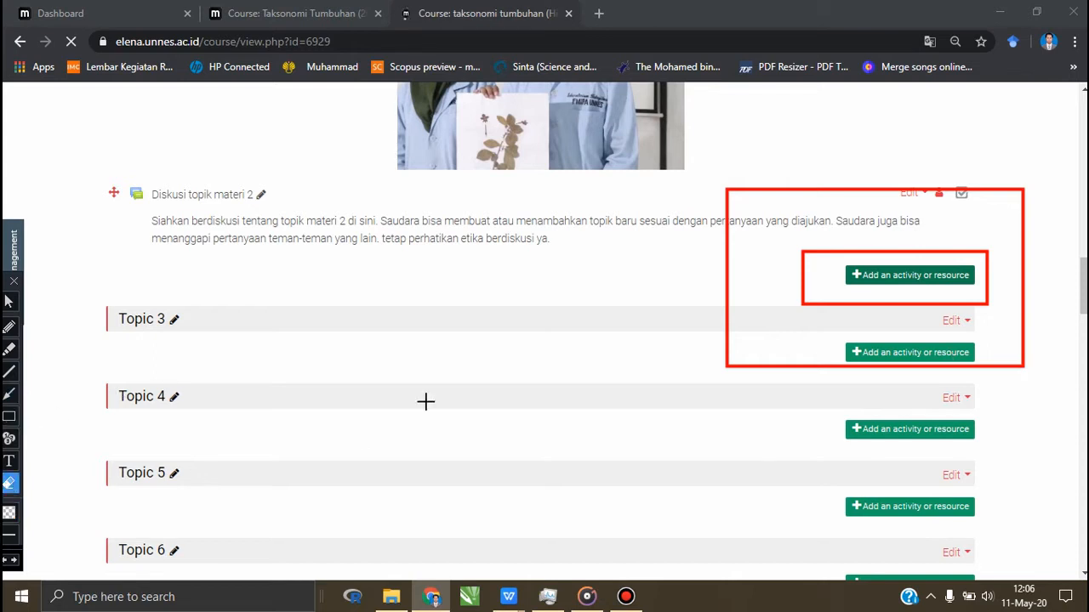
mouse_move(656, 157)
mouse_down()
mouse_move(1044, 409)
mouse_move(1057, 406)
mouse_up()
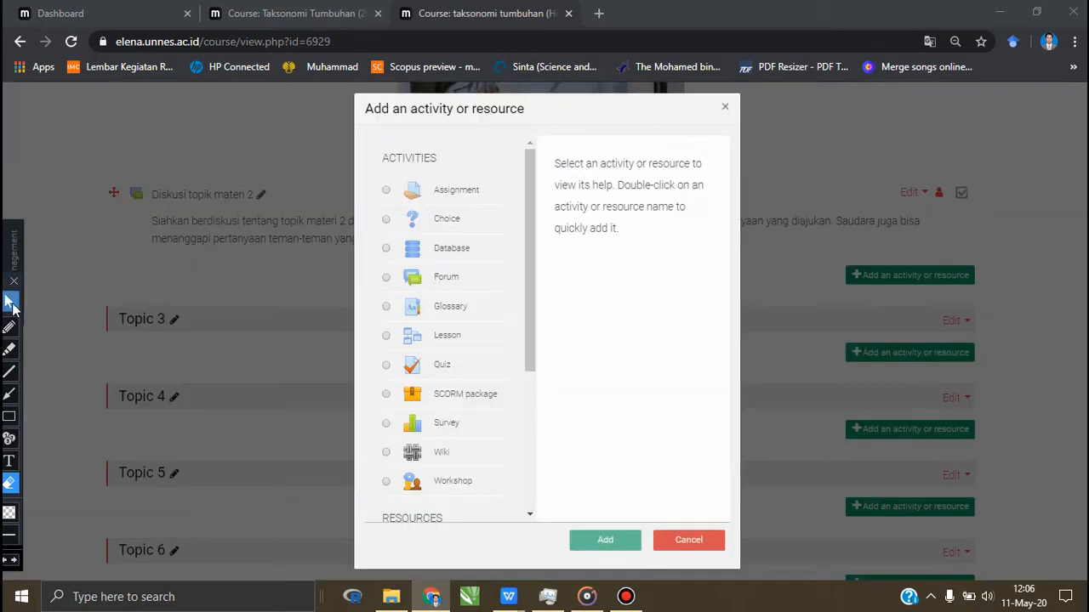
click(10, 303)
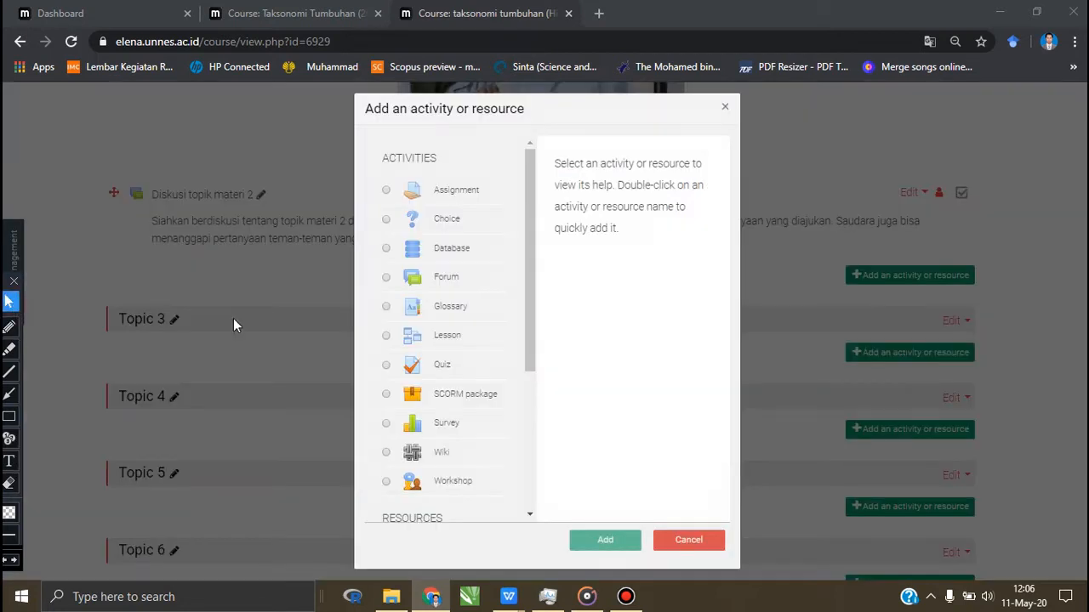
Add a new Quiz activity to the "2. topik materi 2" section of the course
click(530, 243)
drag(530, 244, 533, 268)
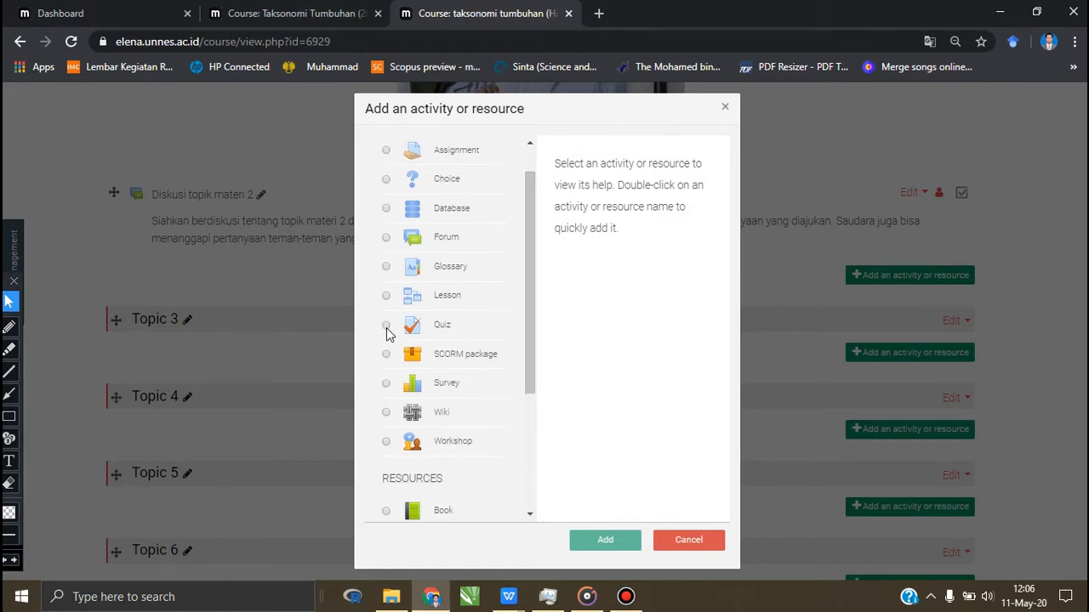
click(387, 330)
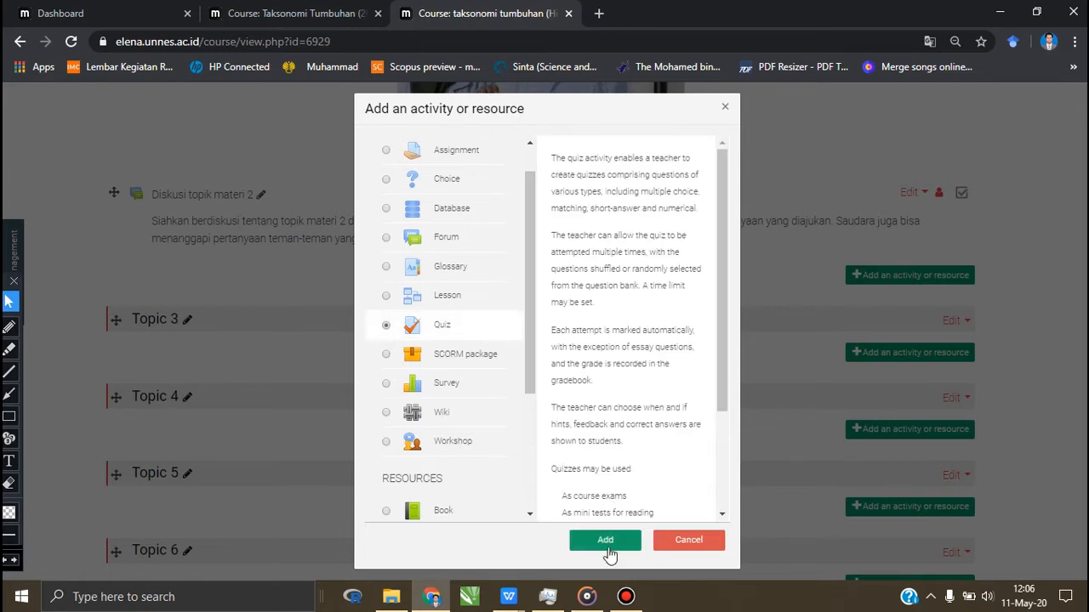
click(605, 541)
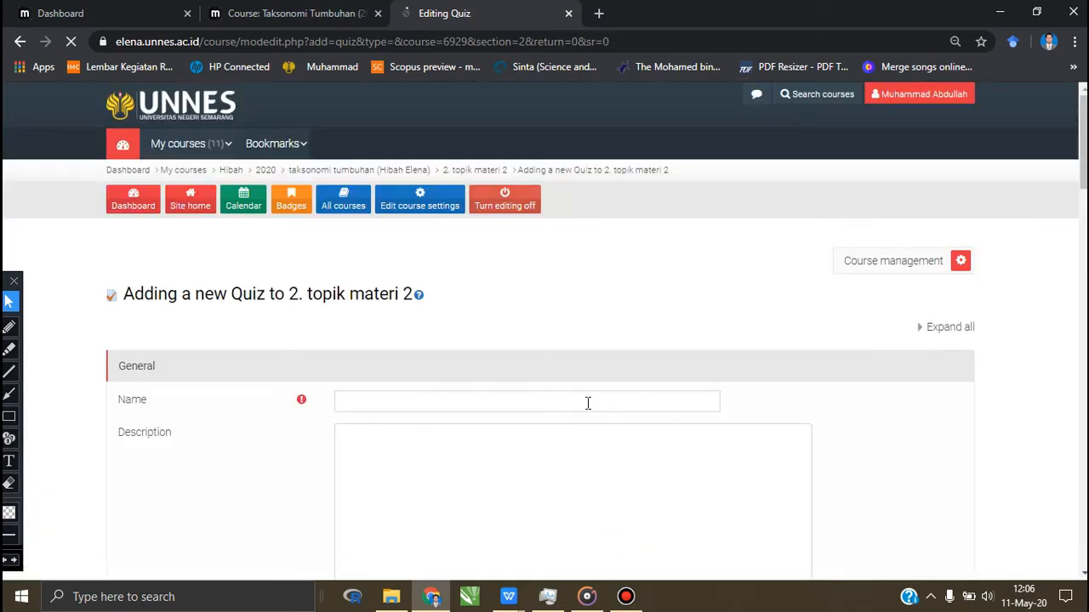
Name the new quiz "kuis tentang topik materi 2"
scroll(463, 322, down, 1)
click(461, 321)
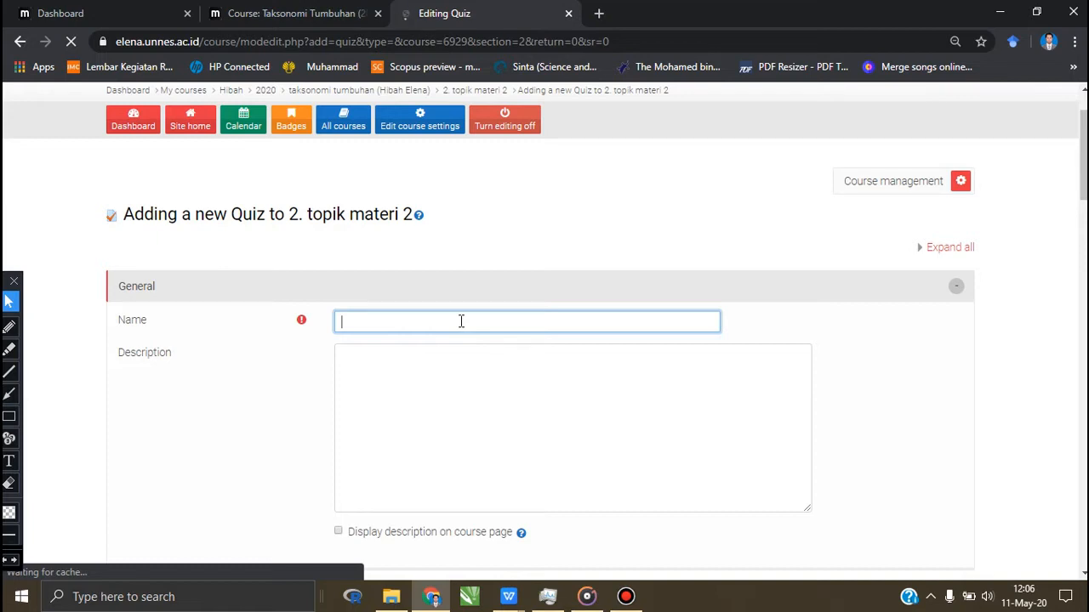
scroll(461, 325, down, 5)
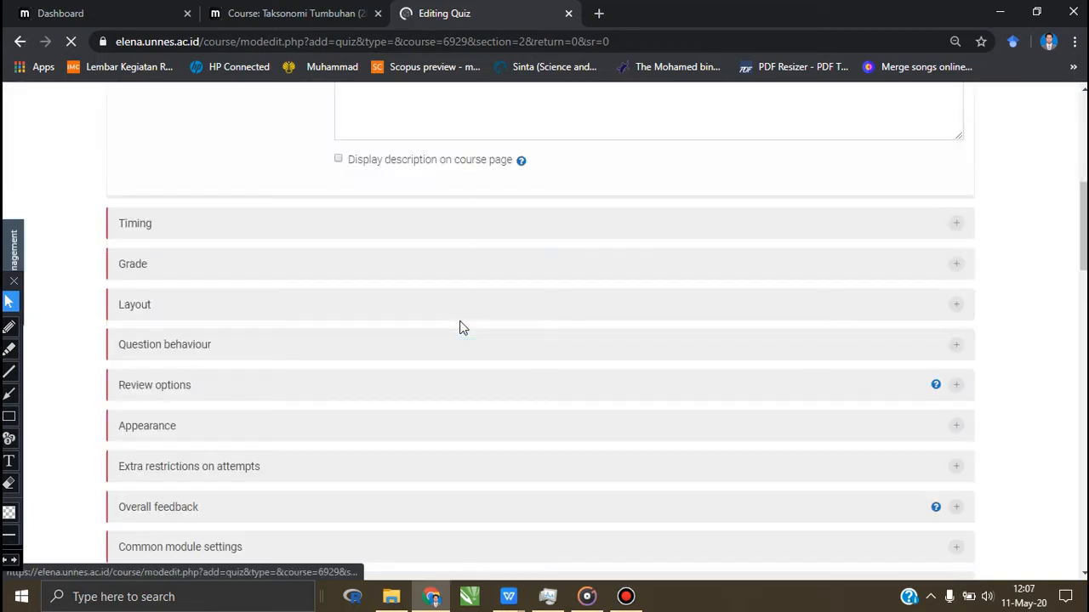
scroll(451, 306, up, 5)
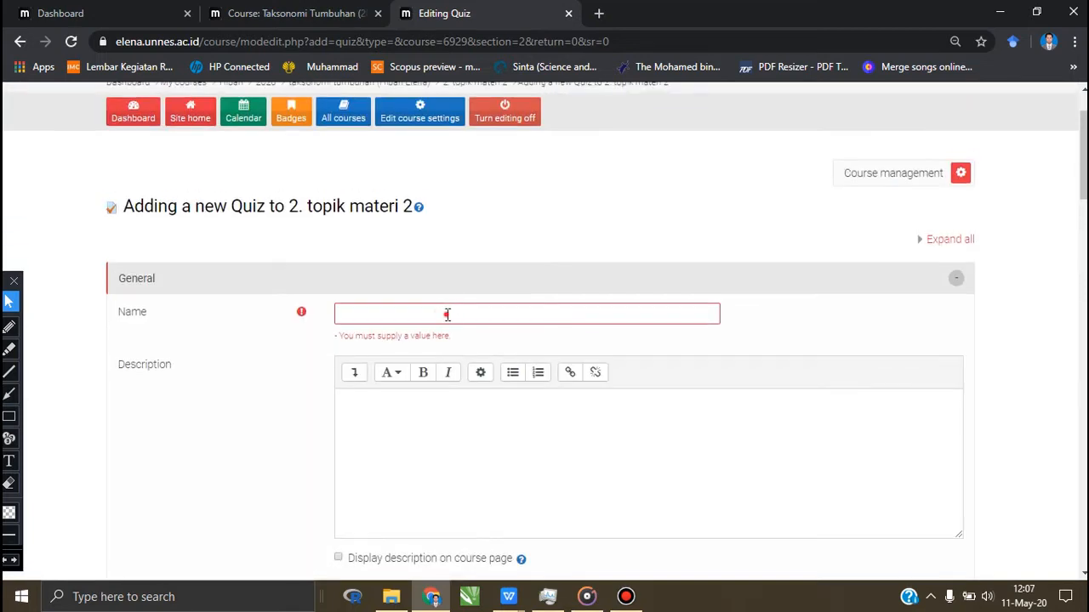
click(447, 314)
text(ku)
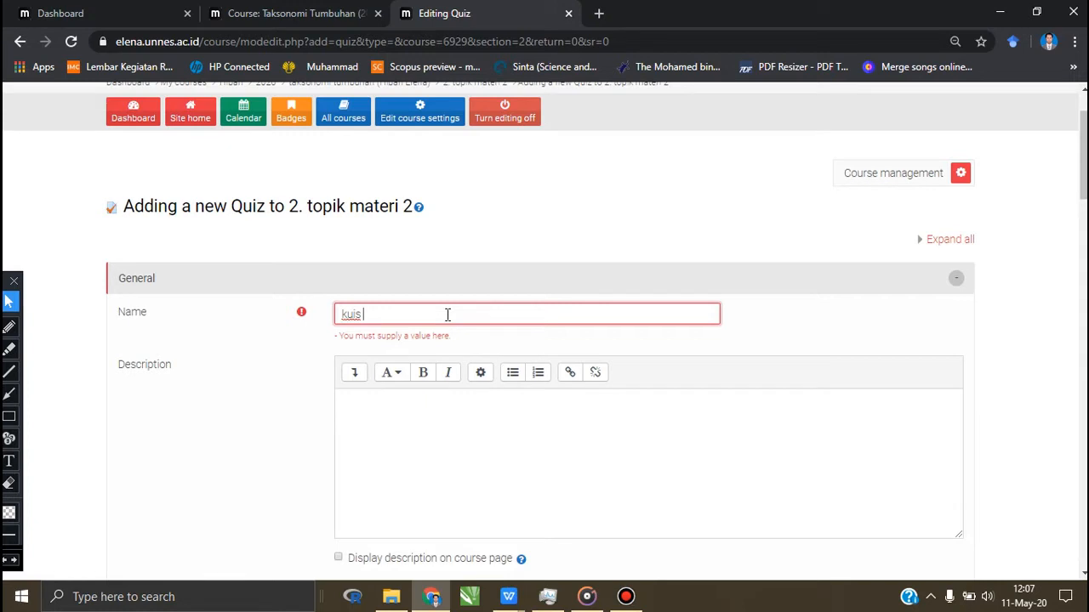
text(is tentang topik materi 2)
Start the quiz description with "Silahkan kerjakan tes berupa kuis tentang topik materi 2. kuis terdiri atas 10 pertanyaan"
click(463, 412)
scroll(463, 411, down, 1)
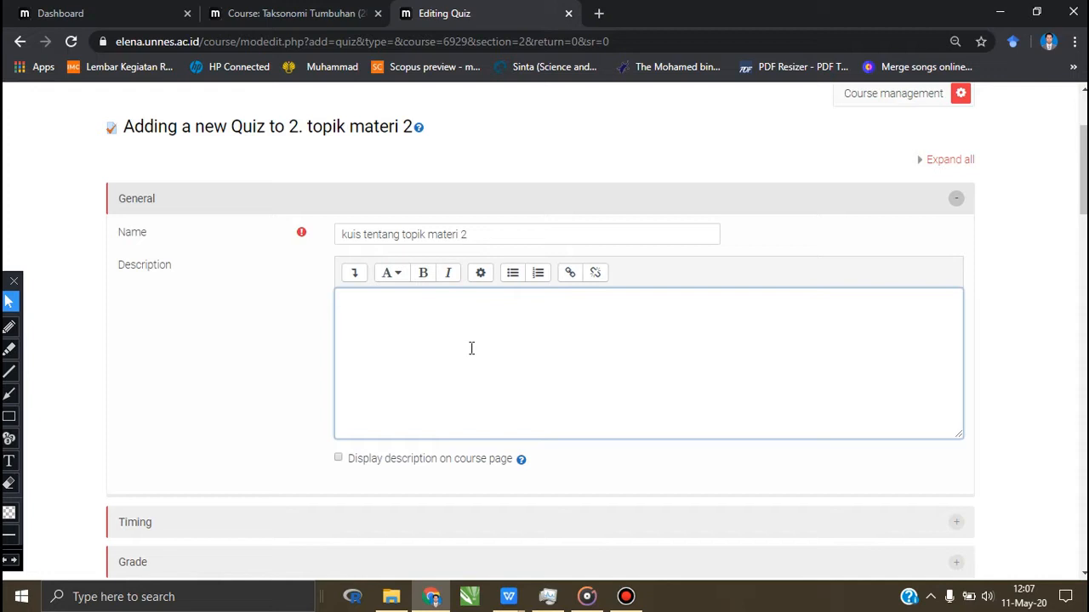
text(Silahkan kerjakan tes )
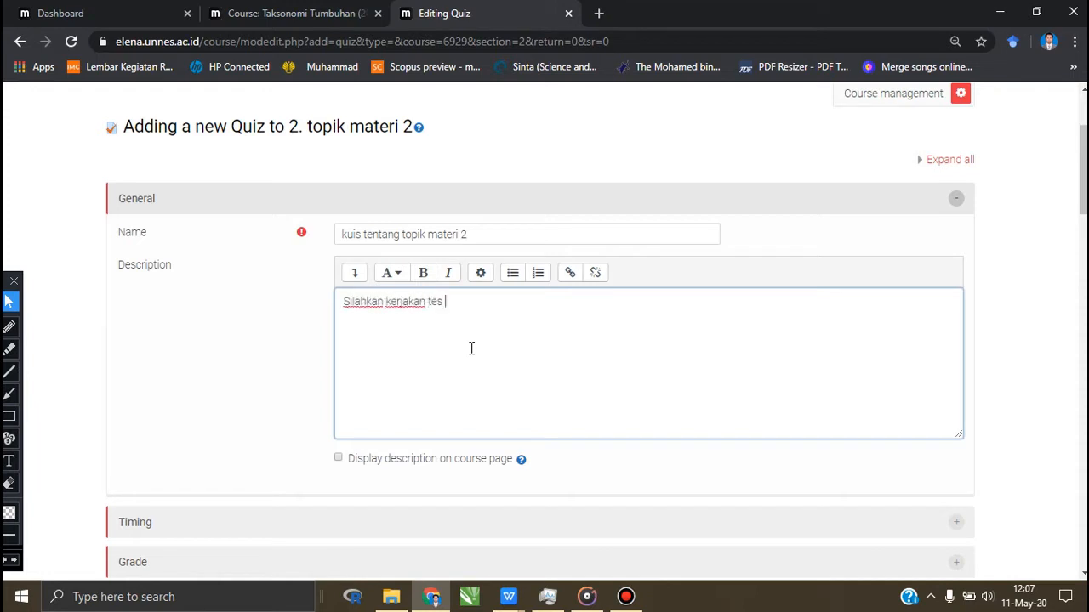
text(berupa kuis tentang )
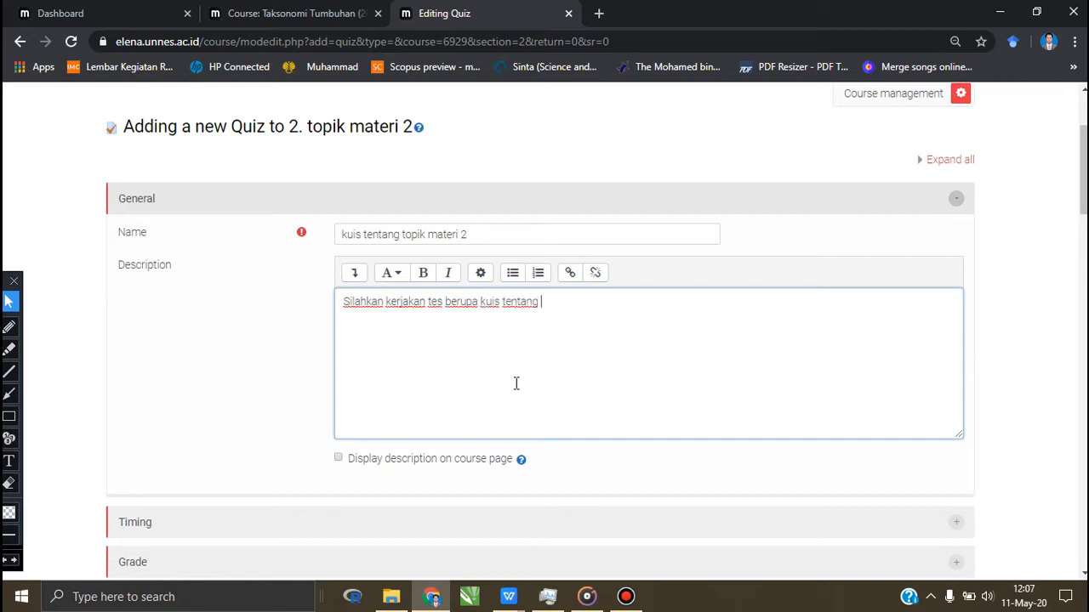
text(topik amateri 2. kuis )
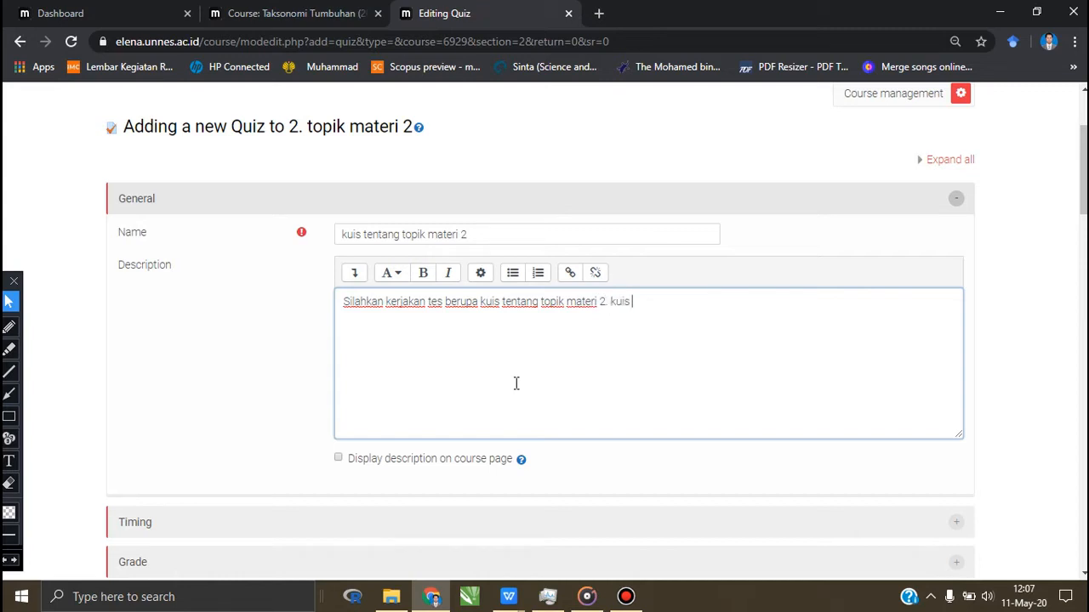
text(terdiri atas 10 pertanya)
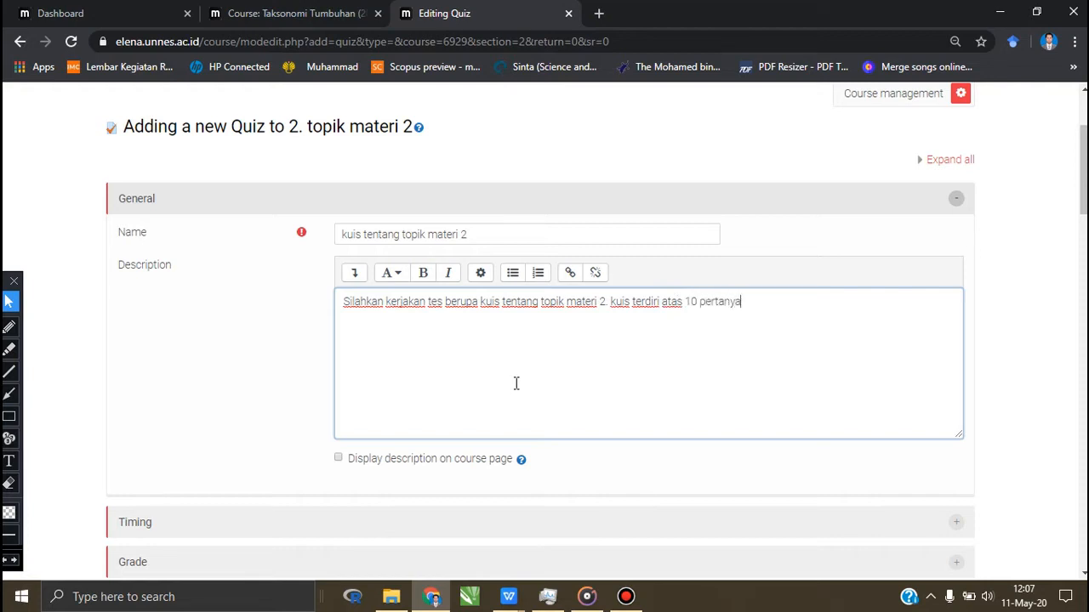
text(an)
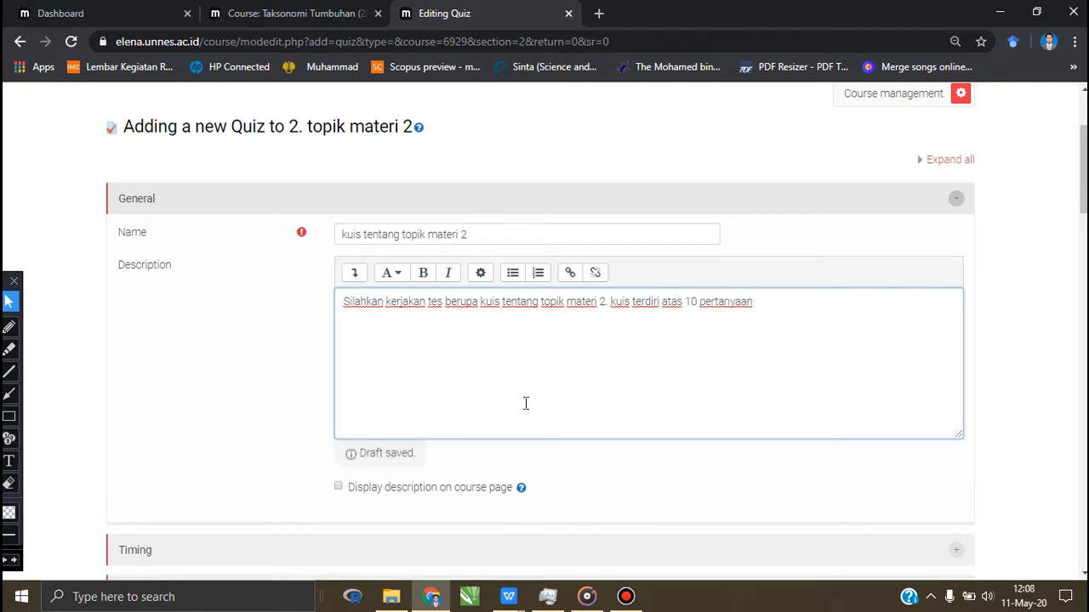
Continue the quiz description with "dengan 5 pertanyaan essai dan 5 soal pilihan ganda. kerjakan secara mandiri pada waktu yang telah ditentukan."
text( dengan 5)
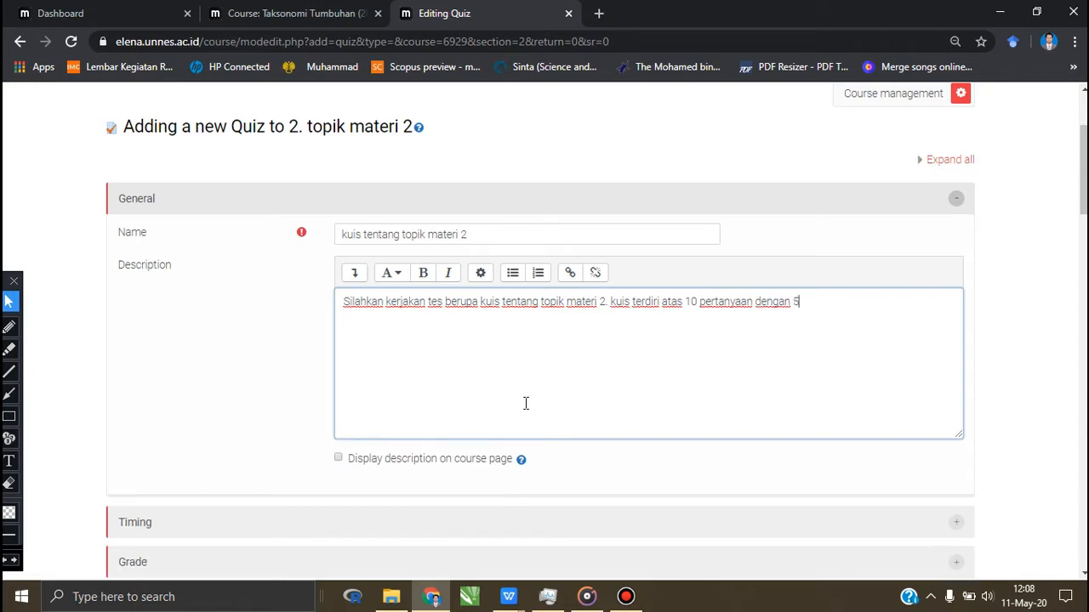
text( pertanyaan essai dan 5 s)
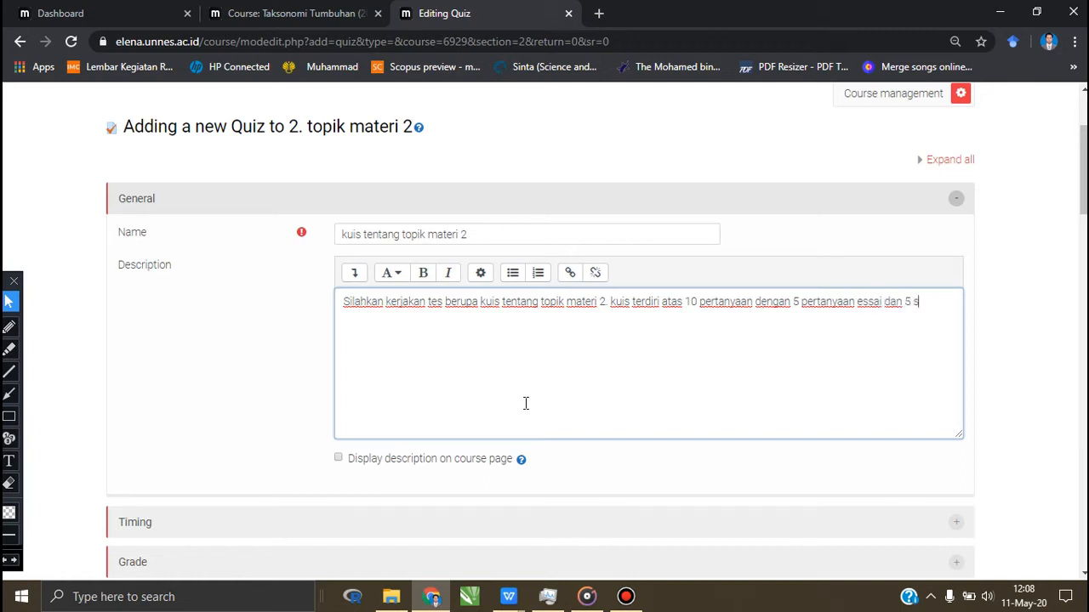
text(oal pilihan ganda)
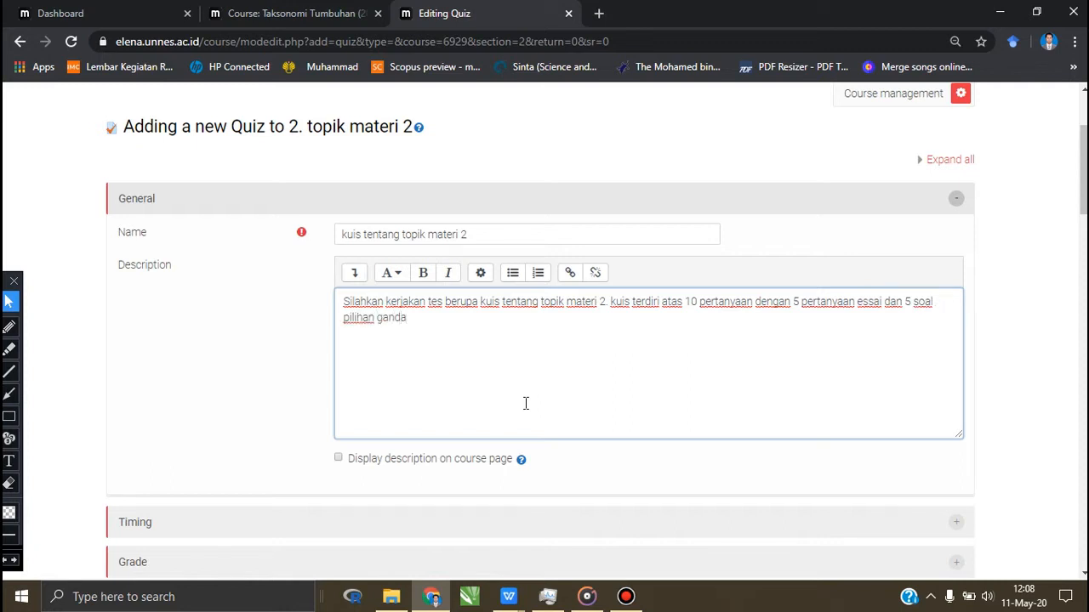
text(. kerjakan secar)
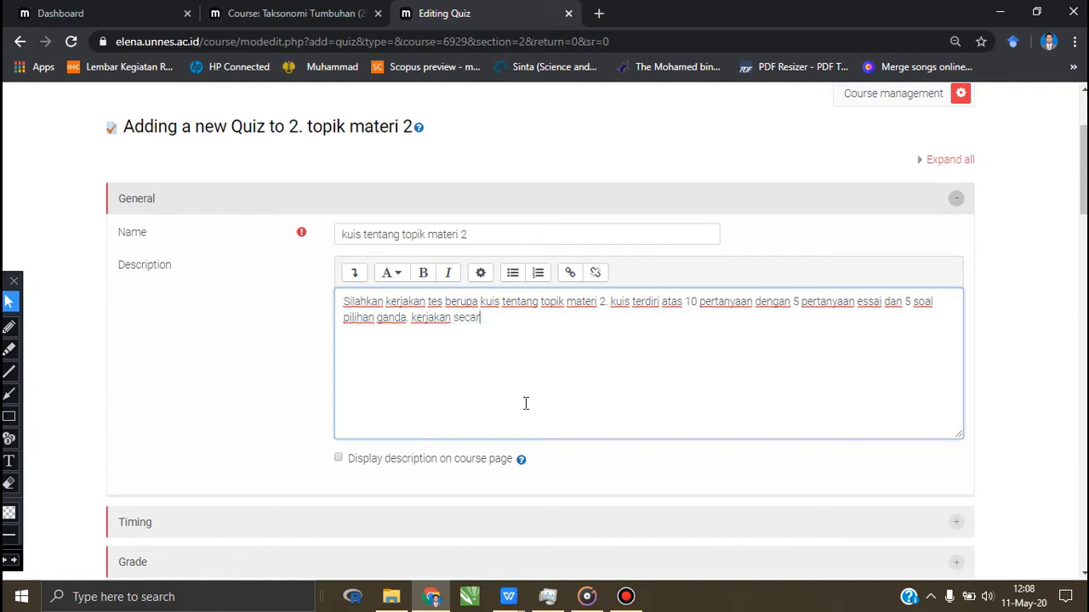
text(a mandiri pada waktu)
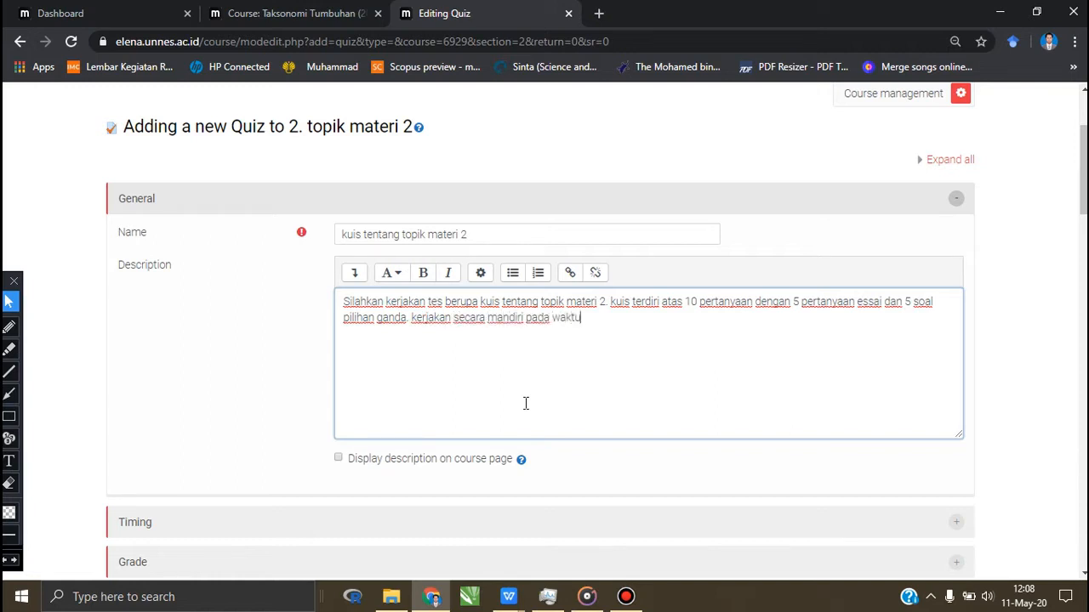
text( yang telah ditentukan)
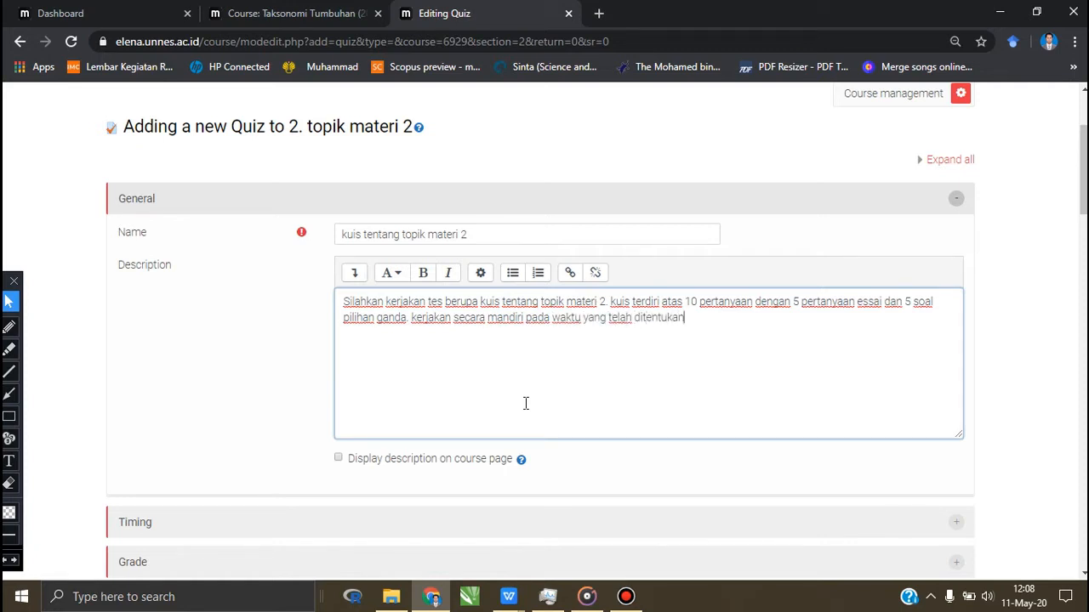
text(.)
Add the closing line "do your best" to the quiz description and have the description displayed on the course page
key(Return)
text(do your best)
scroll(505, 387, down, 1)
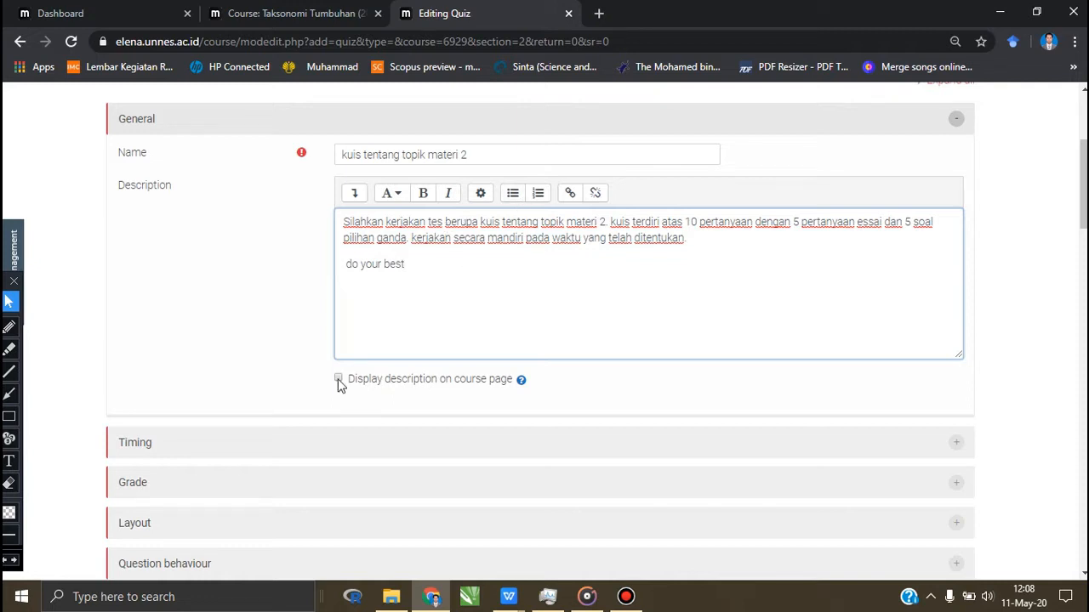
click(338, 379)
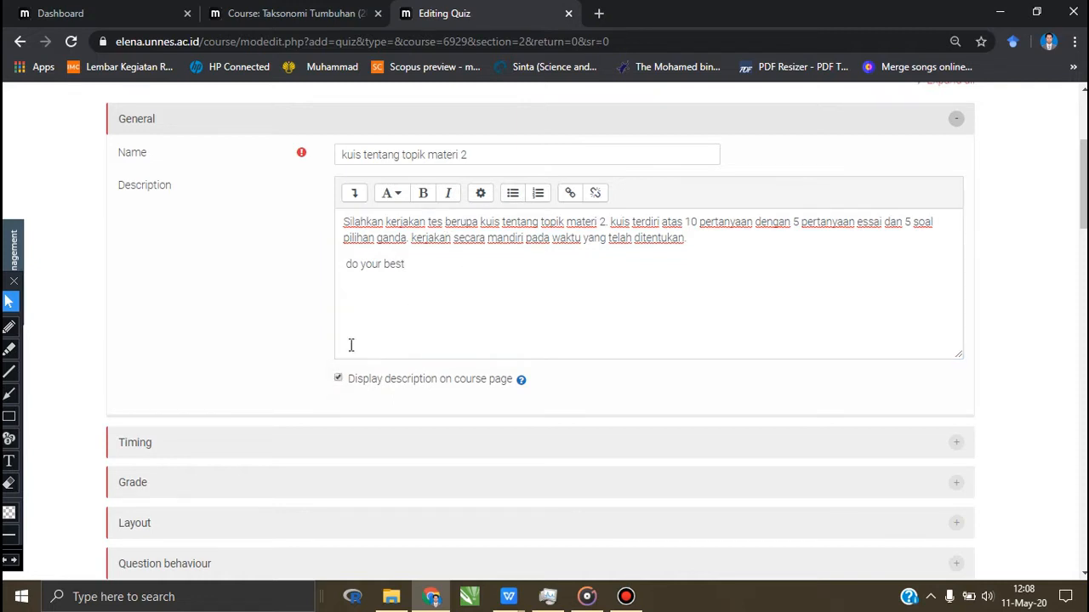
Look over the collapsed quiz settings sections and expand the Timing settings
scroll(350, 345, down, 2)
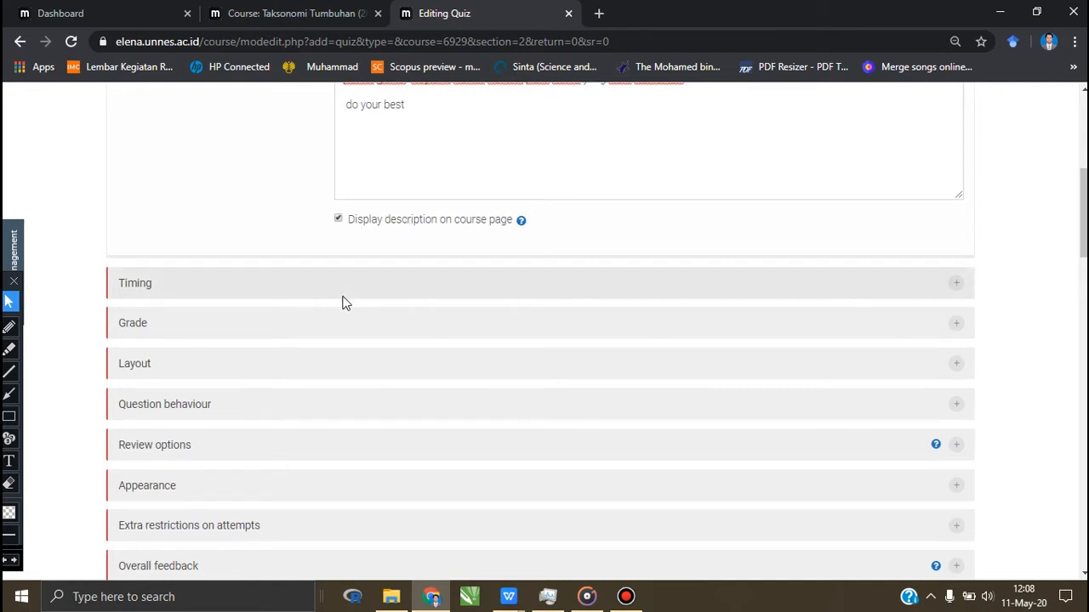
scroll(345, 303, down, 3)
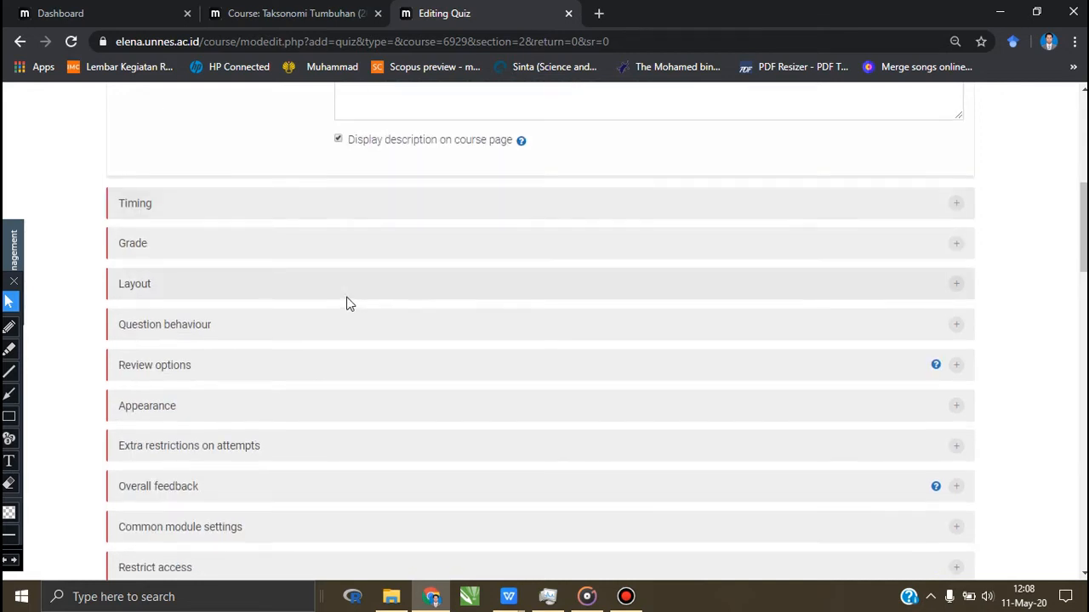
scroll(346, 304, up, 2)
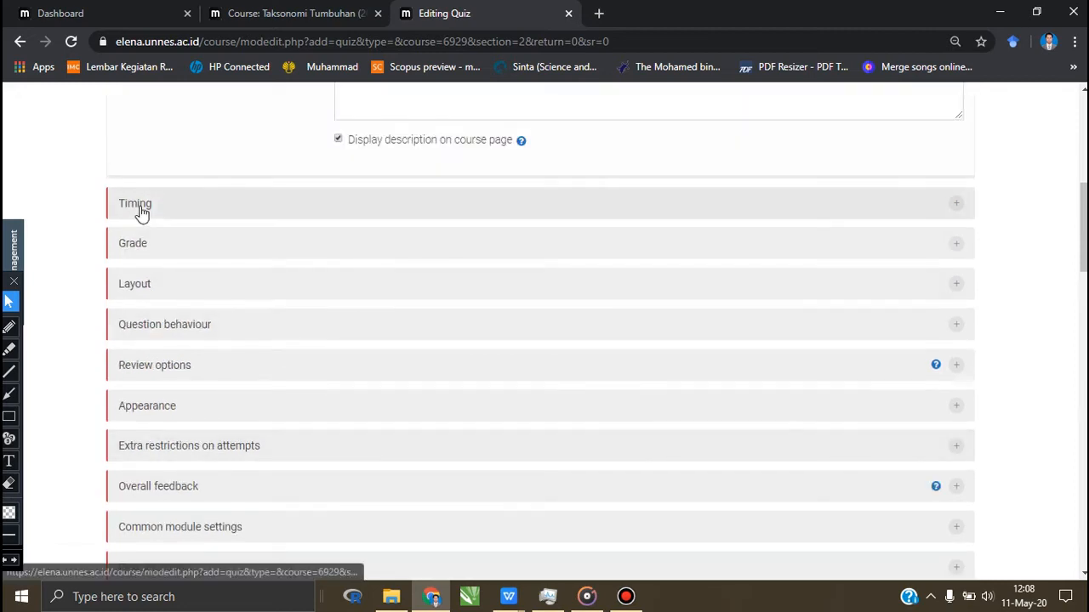
scroll(723, 219, up, 1)
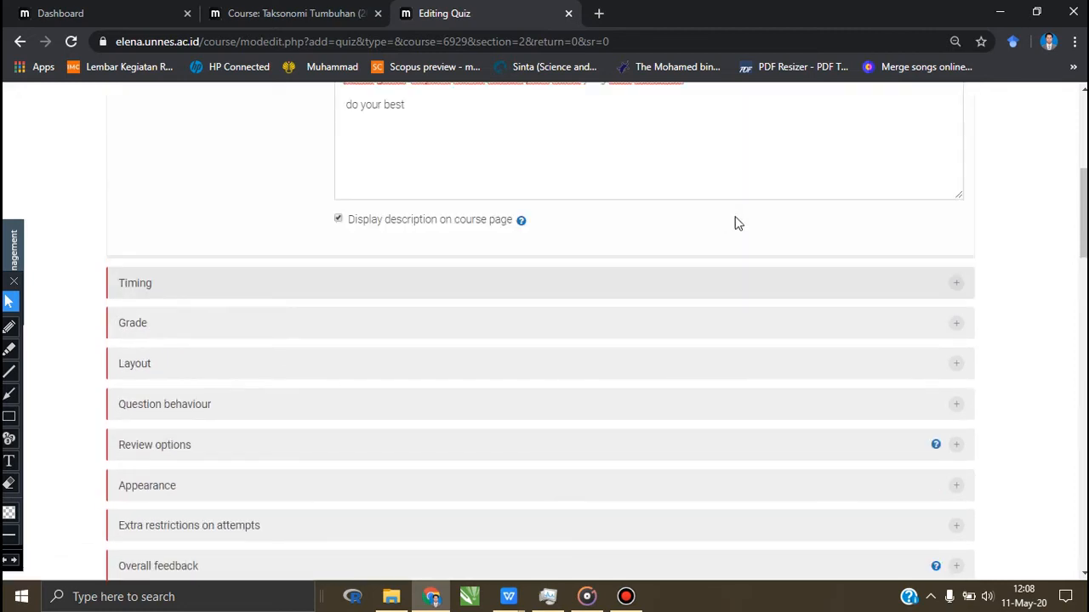
click(956, 286)
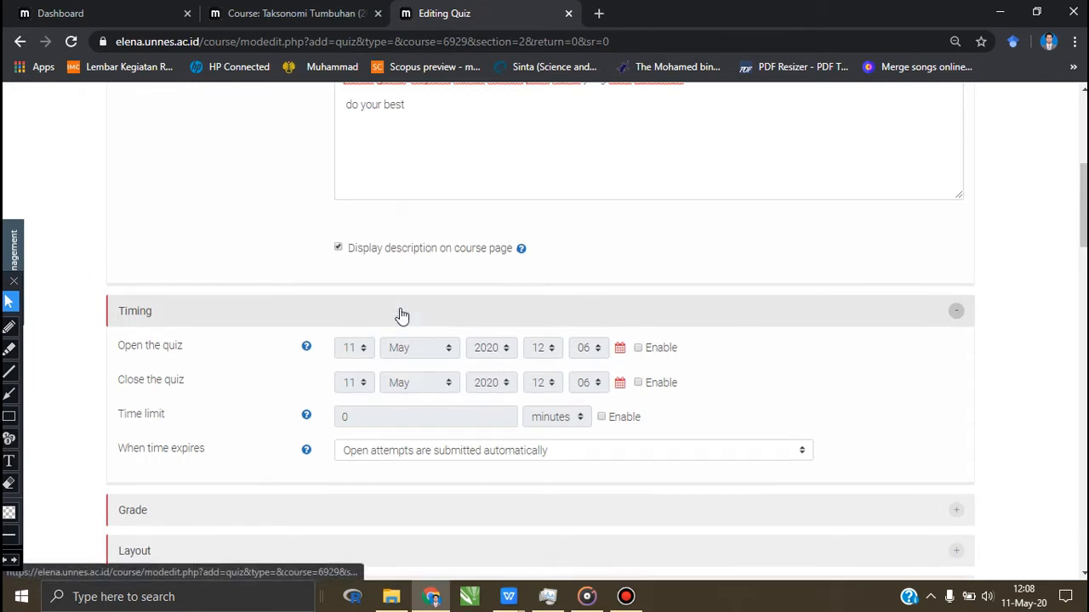
scroll(410, 332, down, 1)
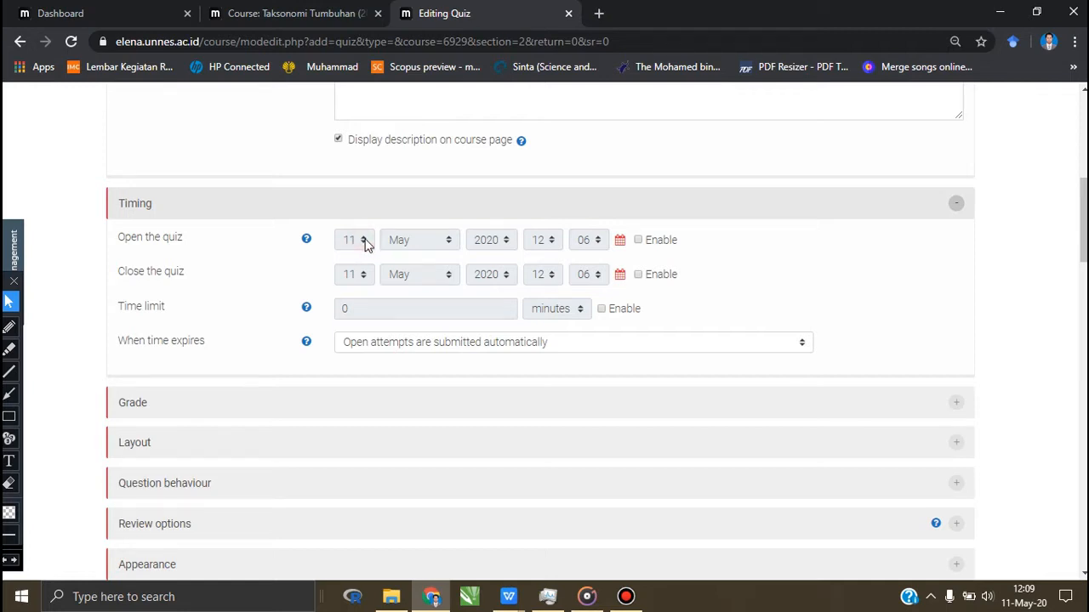
click(626, 596)
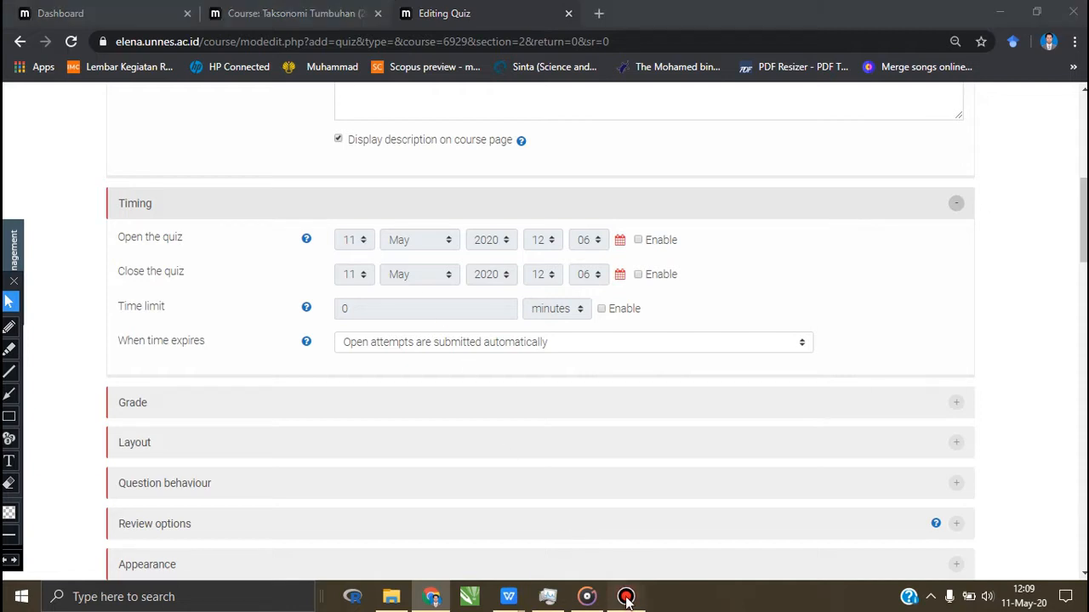
click(432, 532)
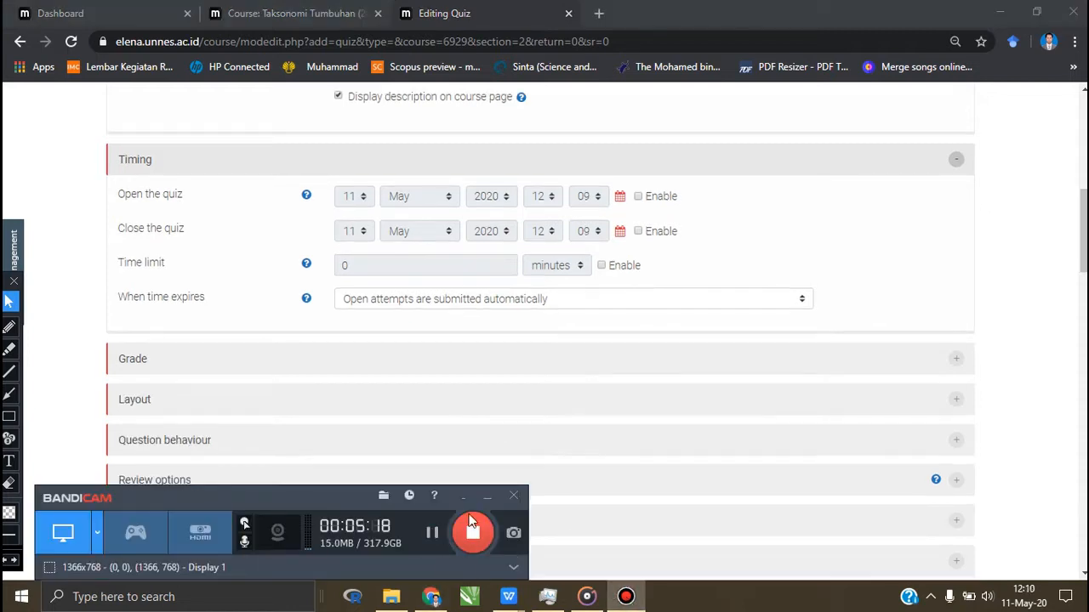
click(655, 520)
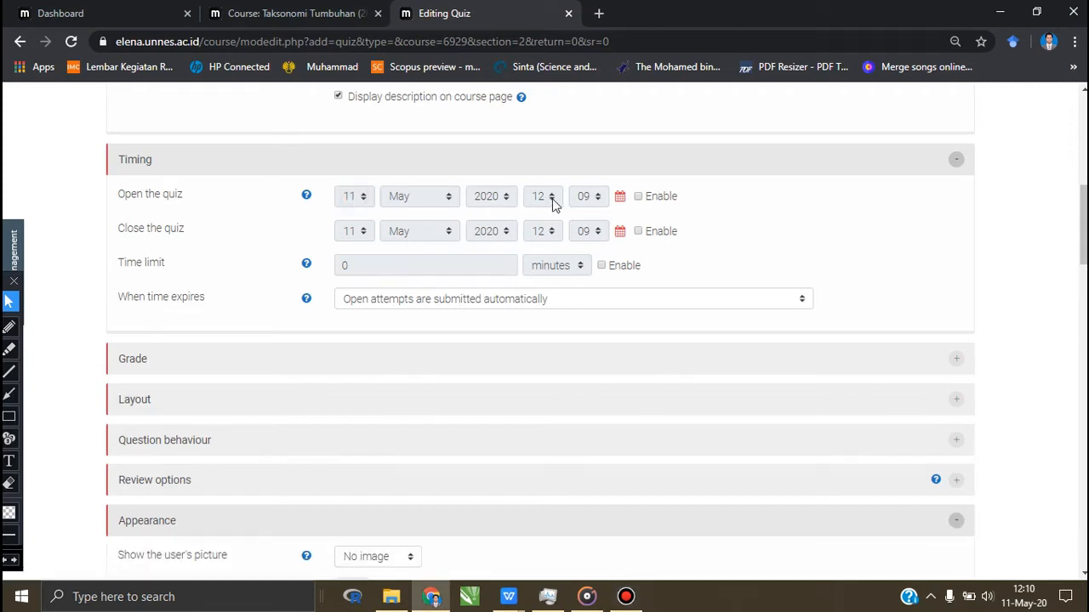
Enable the quiz's opening and closing times and set the opening to 18 May 2020 at 13:00
click(638, 196)
click(637, 232)
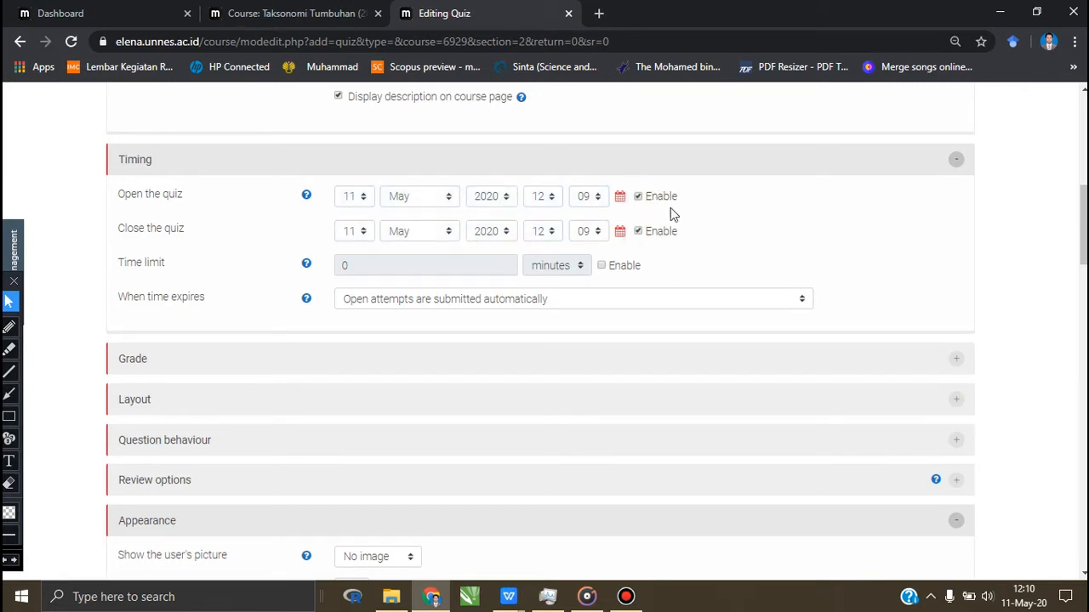
click(364, 197)
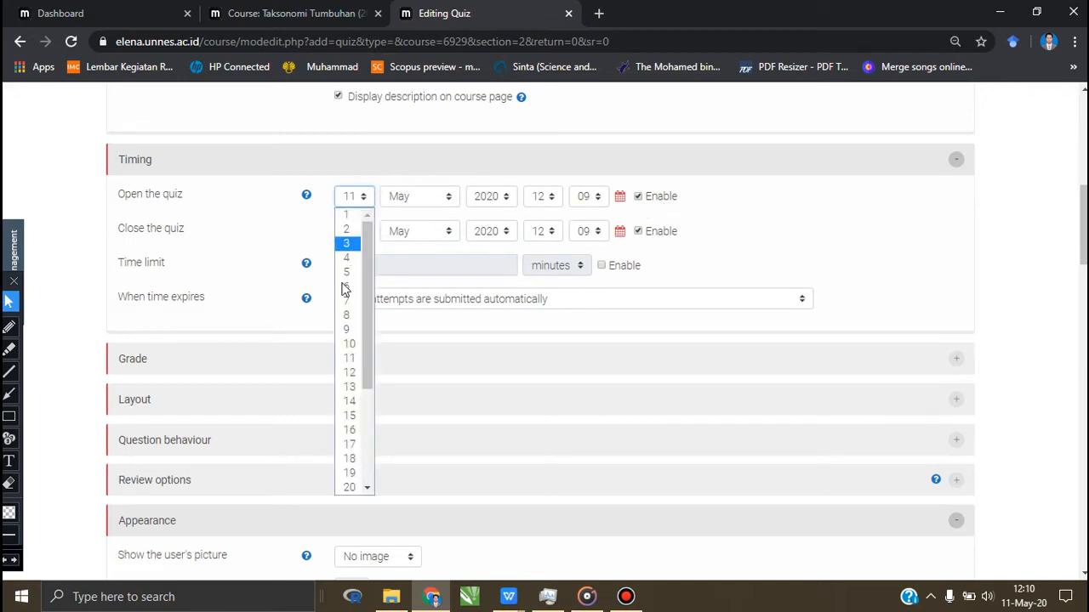
click(348, 458)
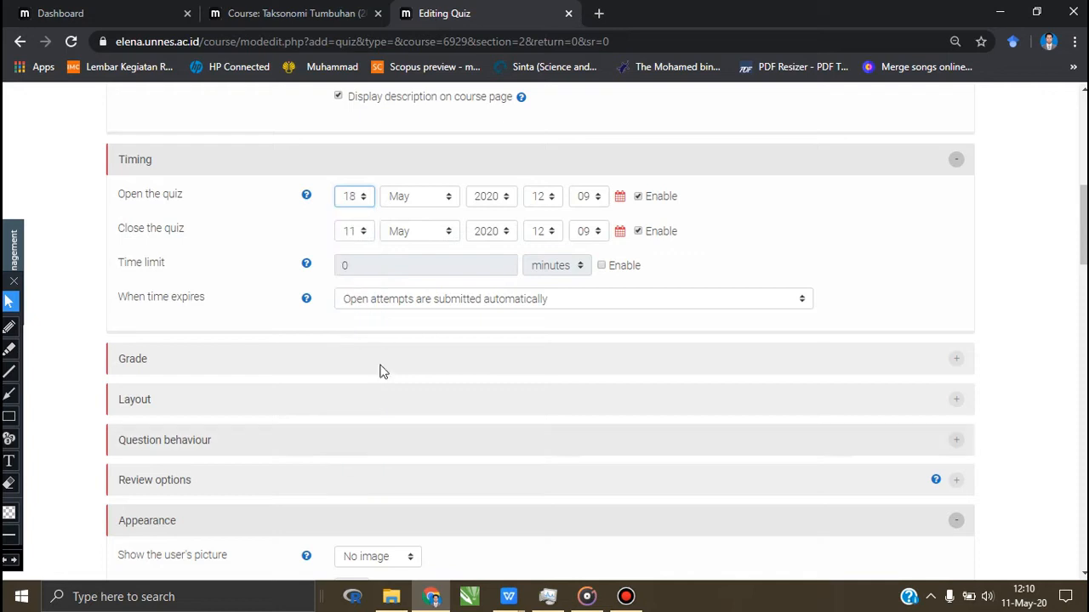
click(548, 197)
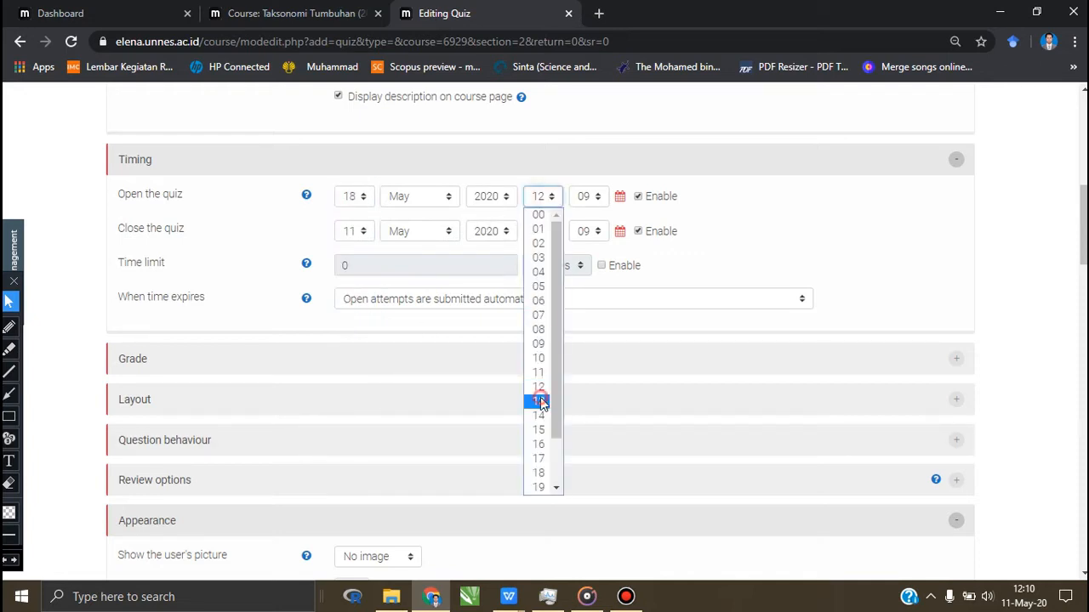
click(538, 396)
click(595, 198)
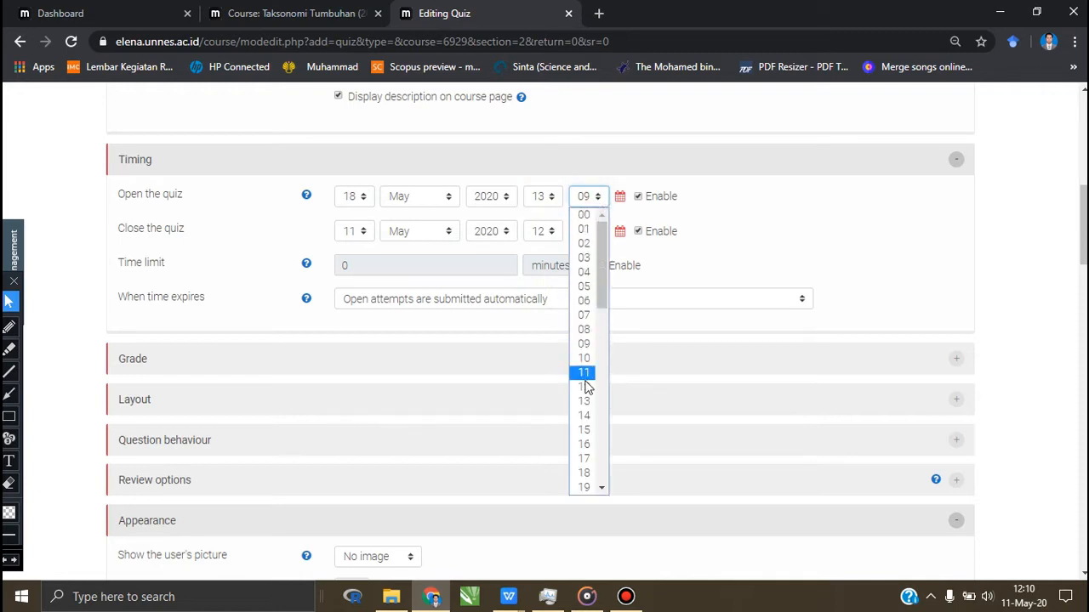
click(584, 216)
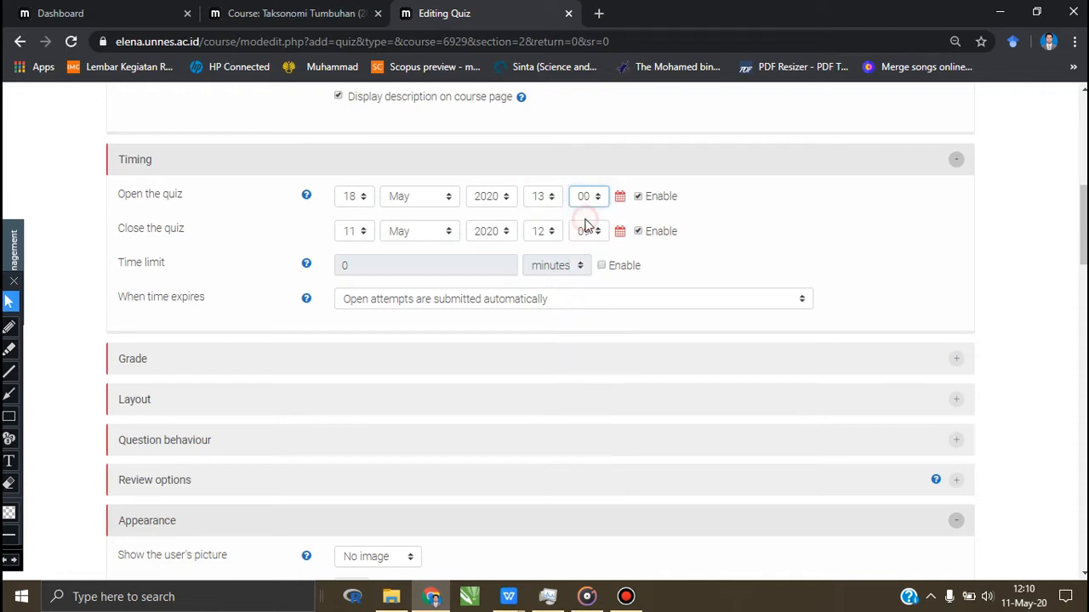
Set the quiz's closing time to 18 May 2020 at 13:30
click(364, 233)
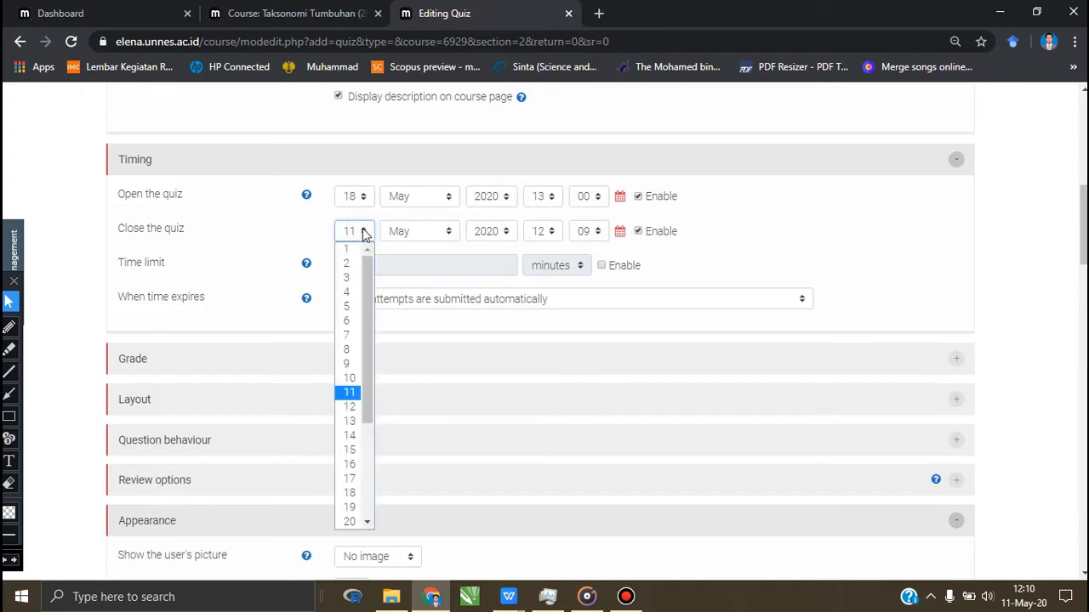
click(349, 493)
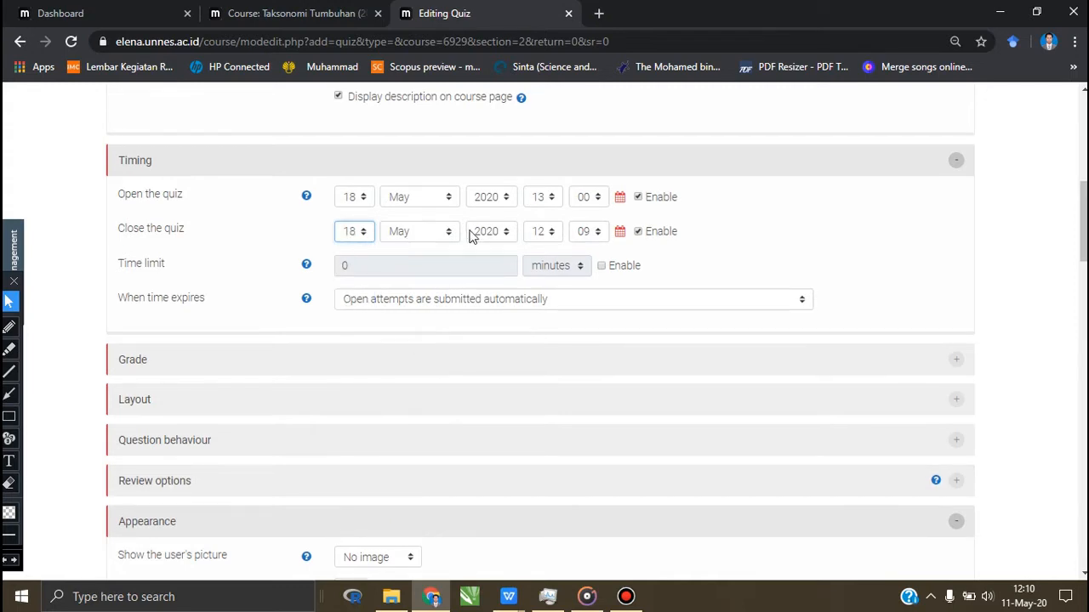
click(551, 235)
click(537, 441)
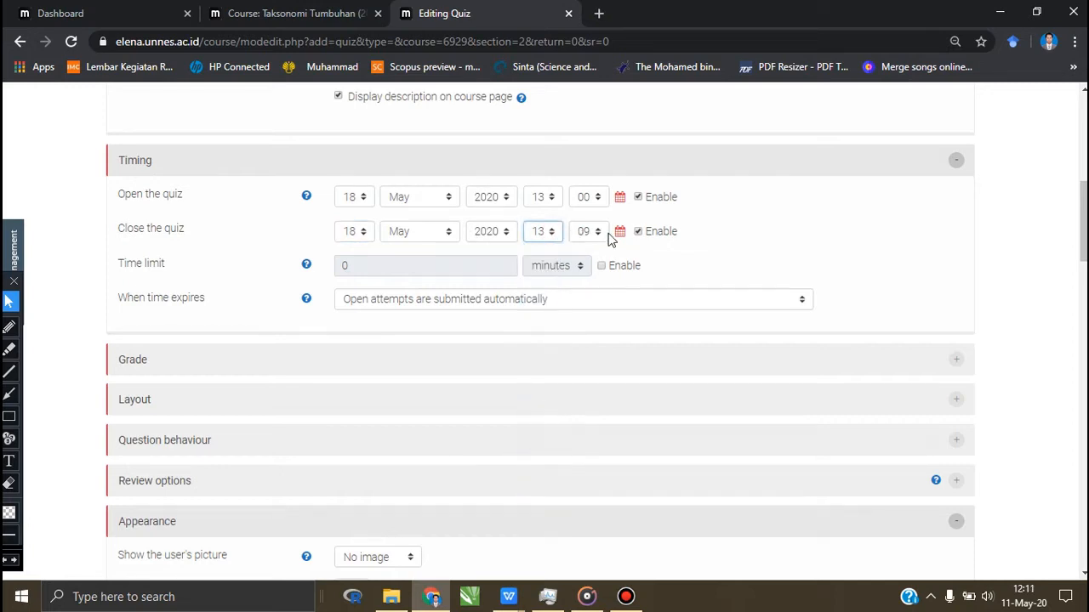
click(597, 234)
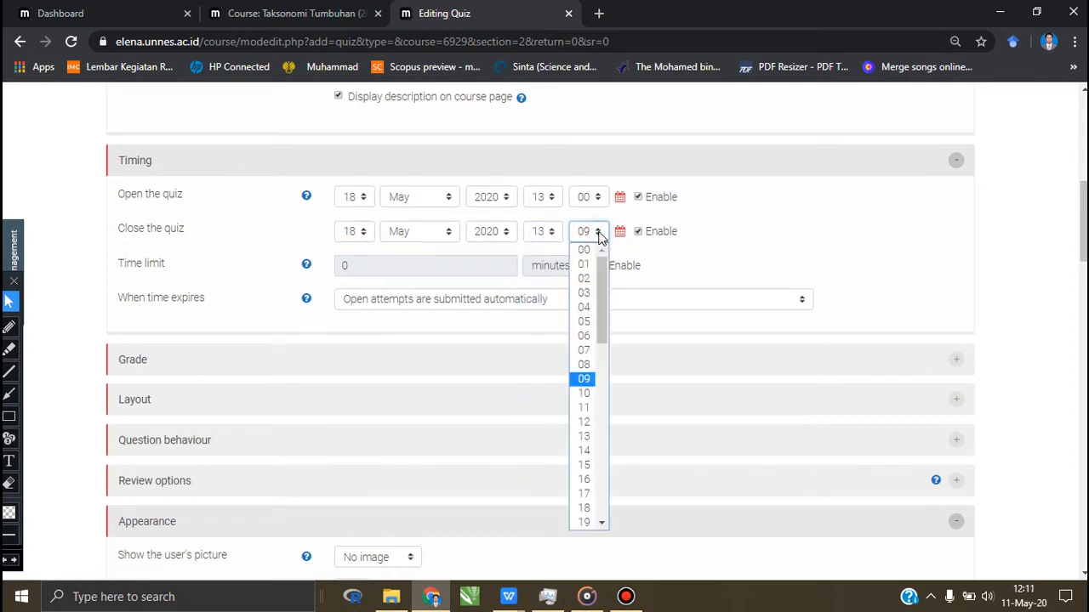
scroll(582, 517, down, 7)
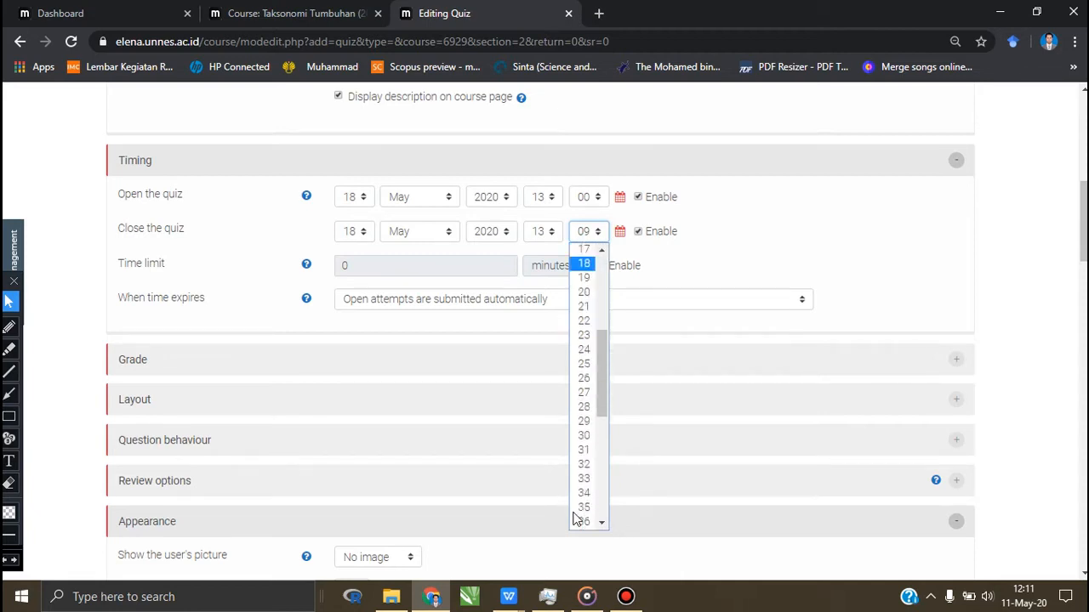
click(584, 362)
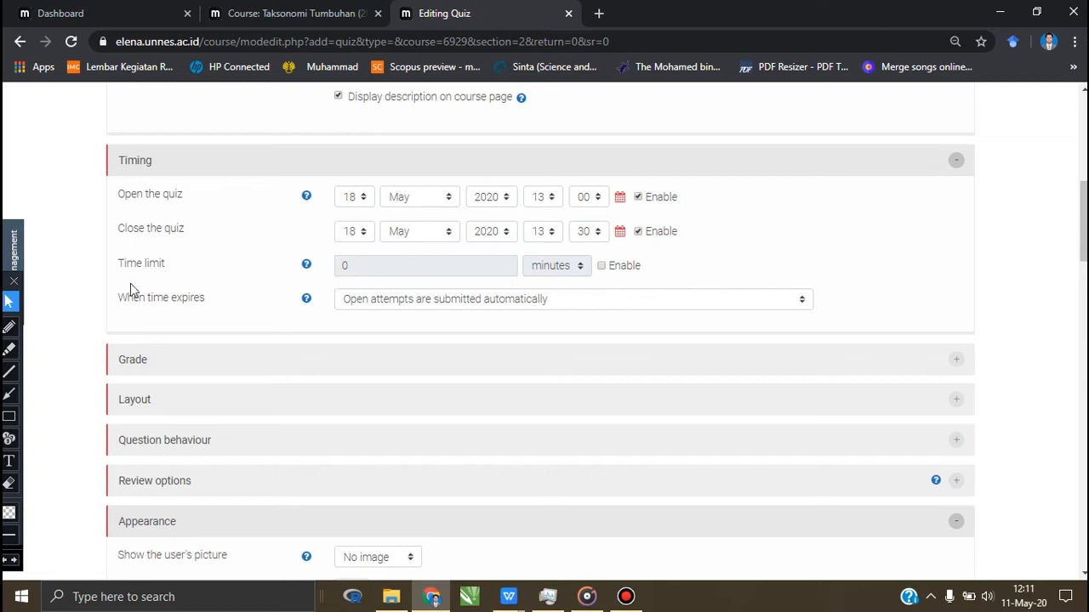
Outline the Time limit label and the Open the quiz and Close the quiz labels with two red rectangles
click(9, 416)
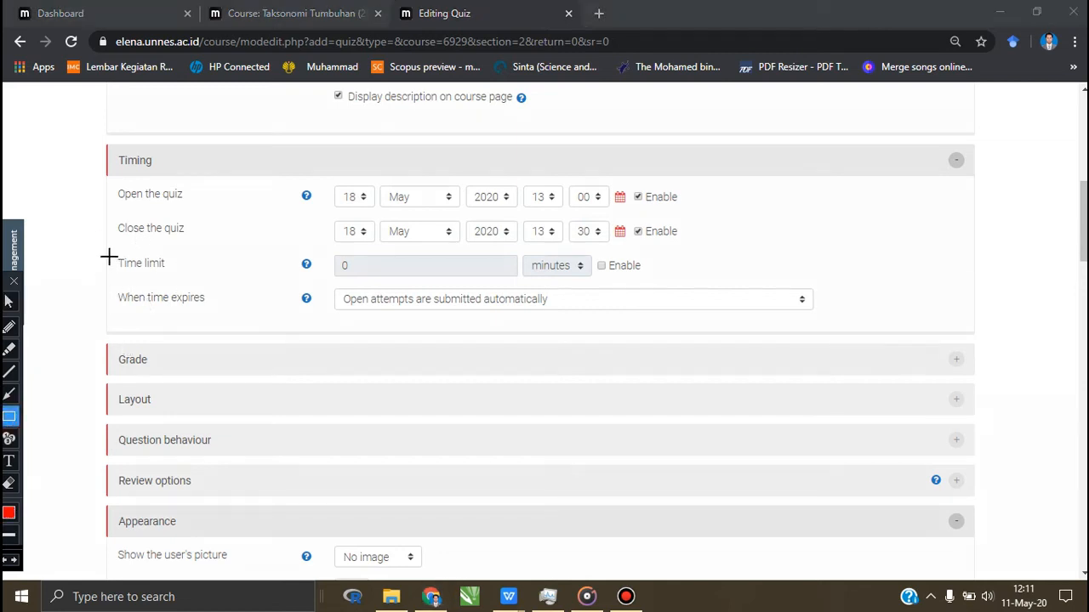
drag(106, 248, 194, 275)
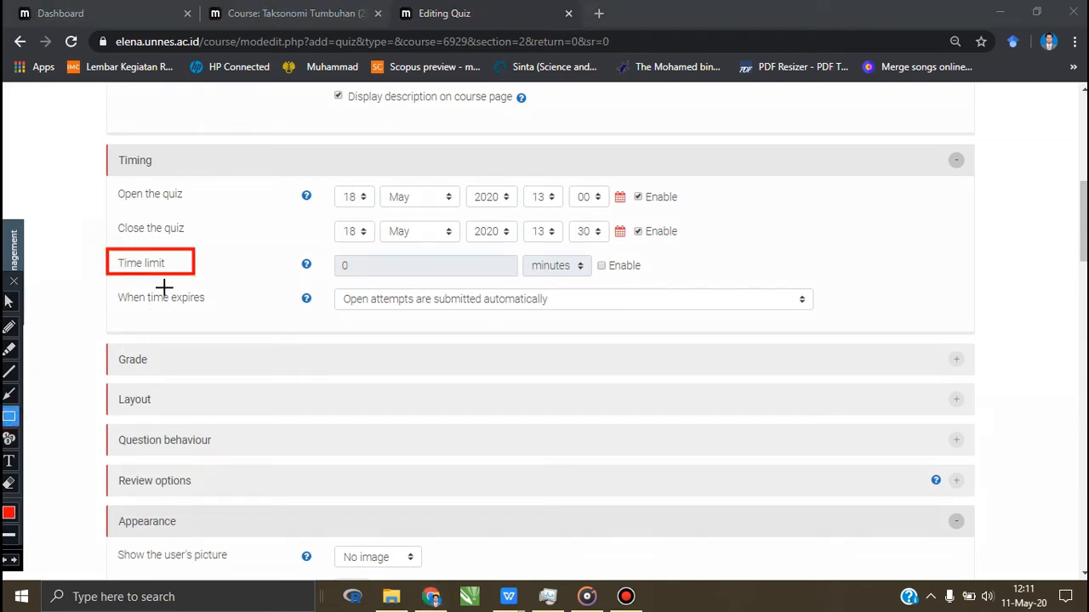
drag(100, 176, 223, 245)
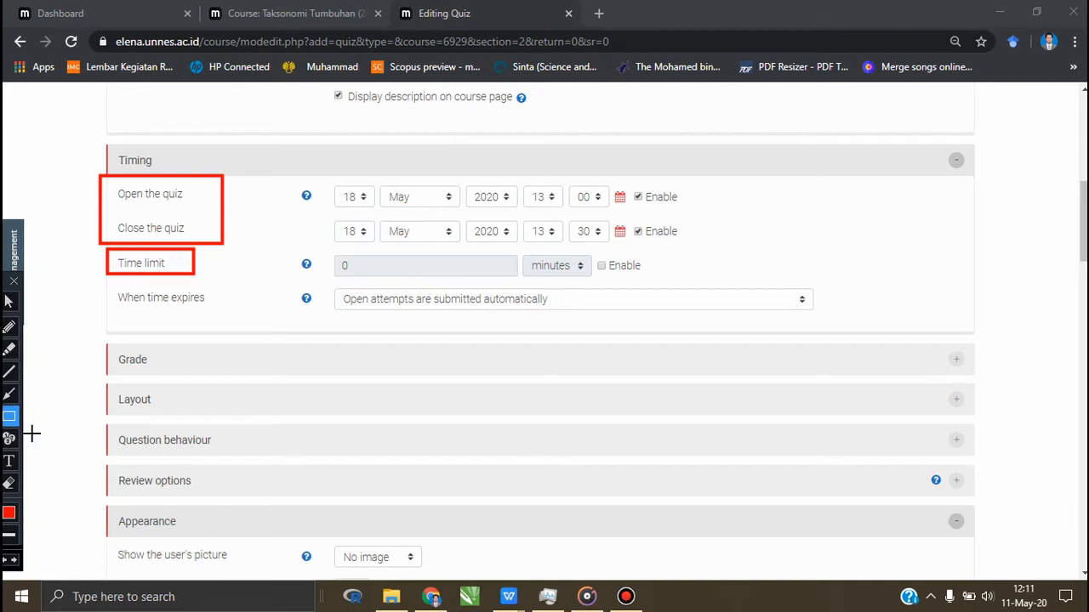
click(10, 302)
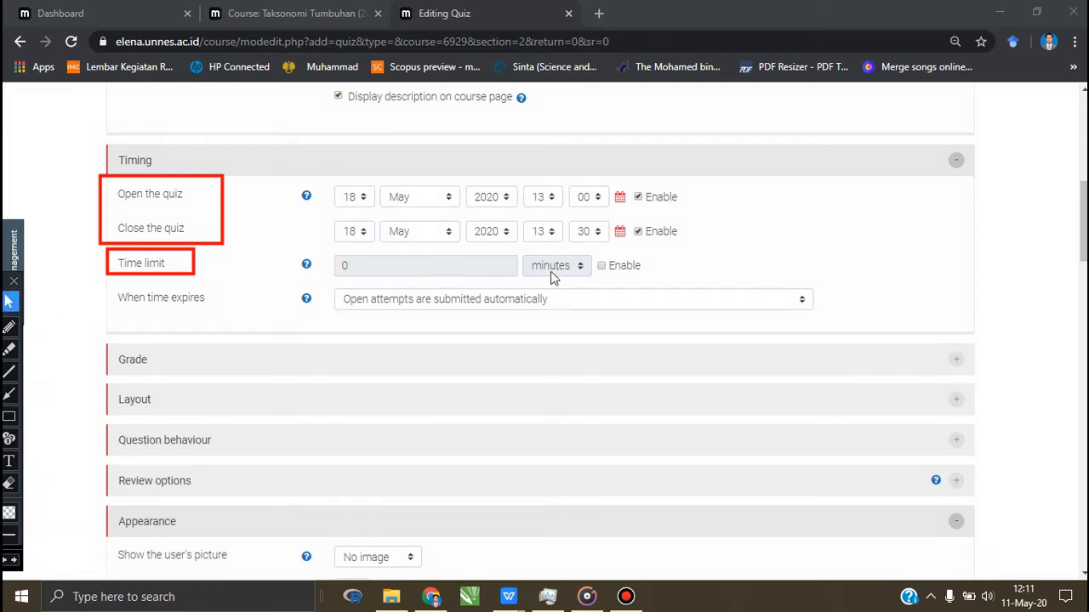
Enable the quiz's time limit and set it to 30 minutes
click(582, 265)
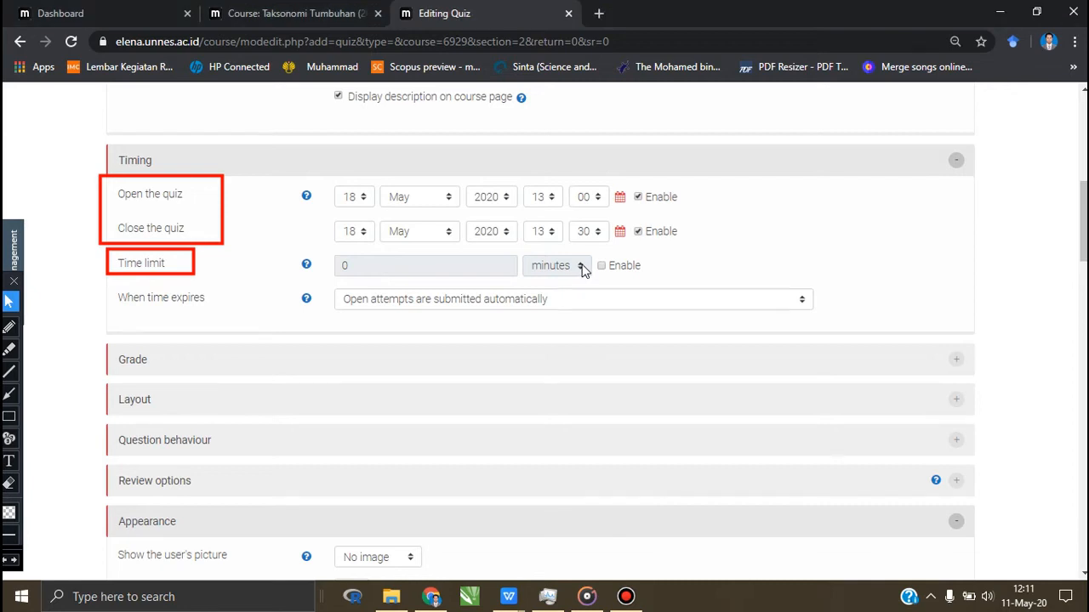
click(601, 266)
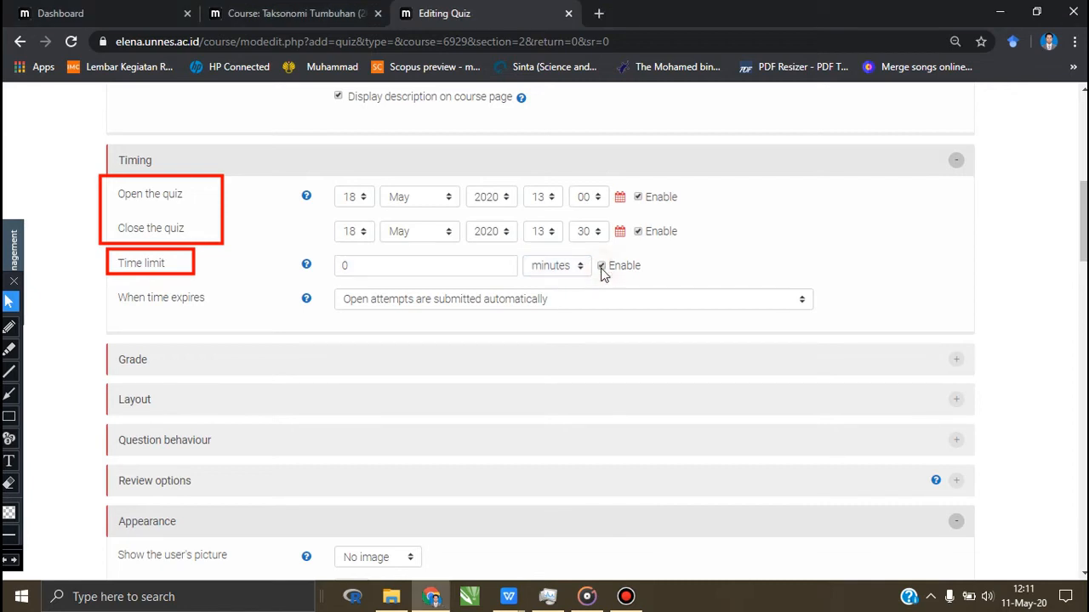
click(581, 267)
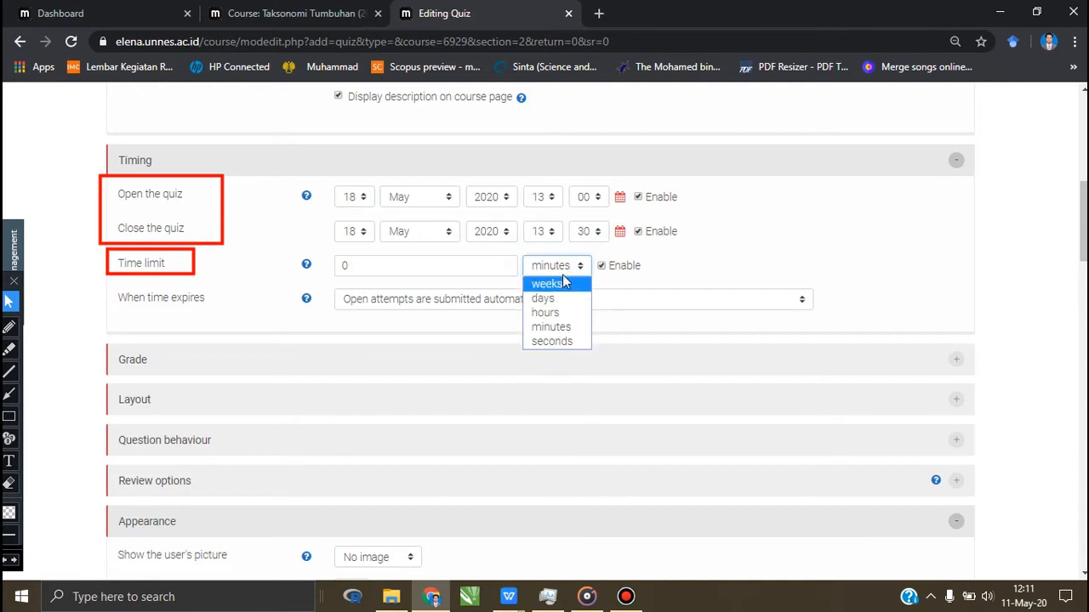
click(564, 265)
click(440, 269)
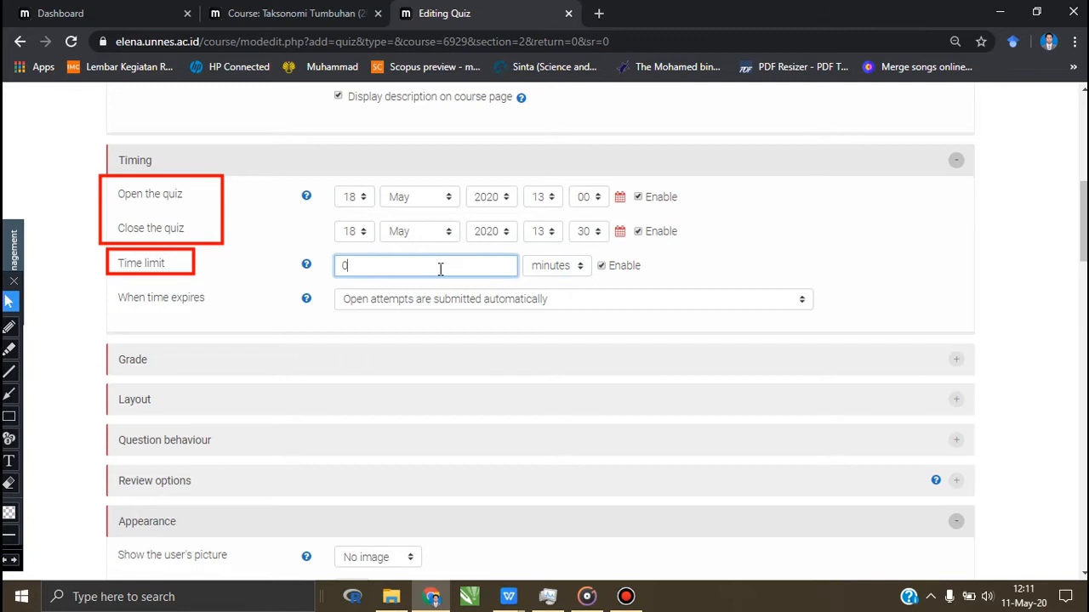
key(BackSpace)
click(776, 252)
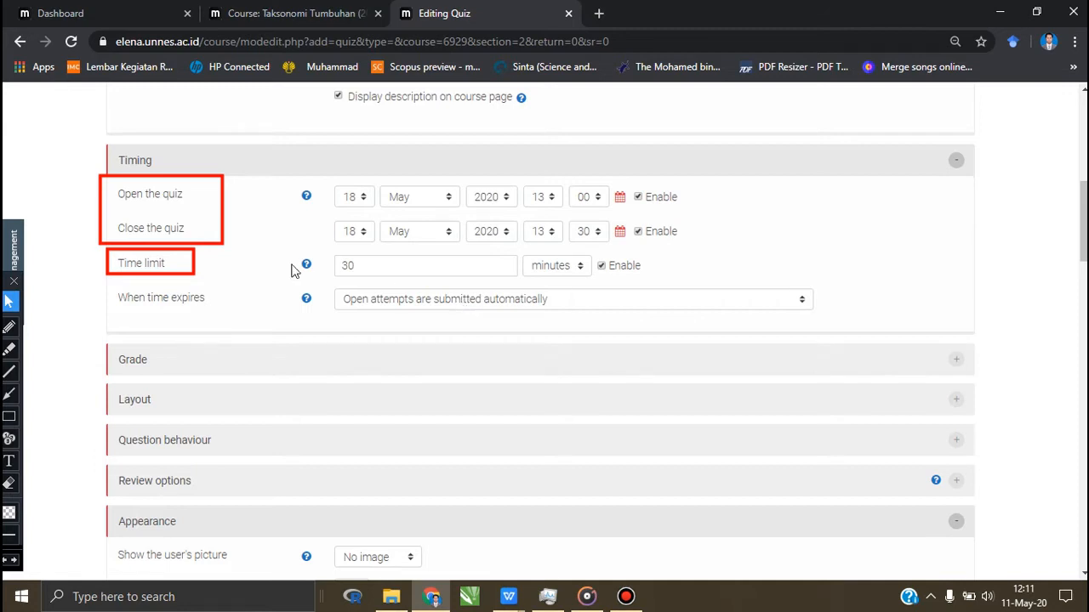
Erase the two red rectangles drawn over the timing settings and return to the normal pointer
scroll(459, 292, down, 1)
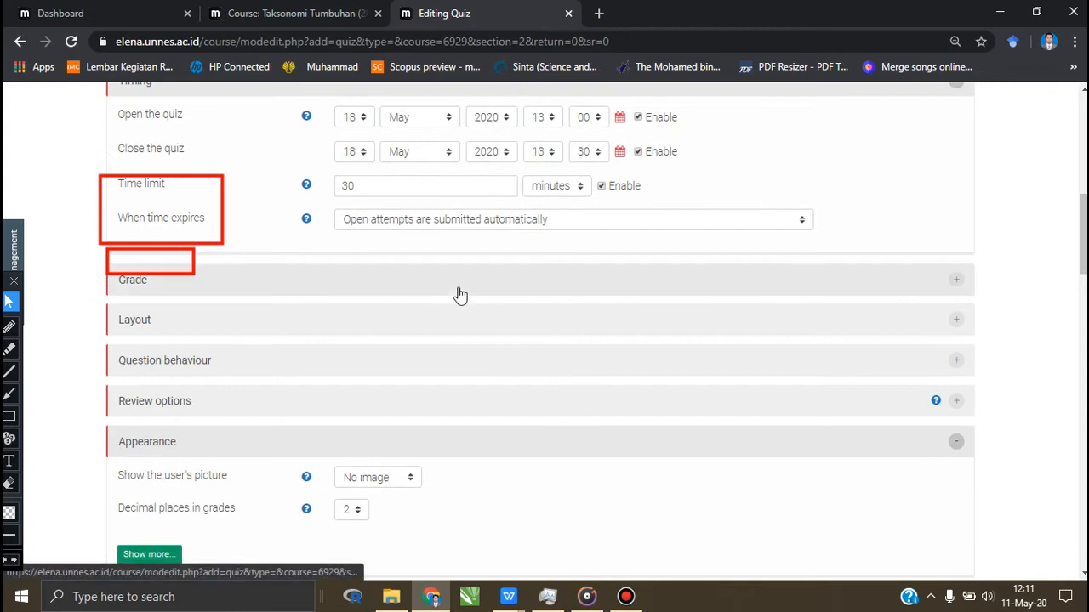
click(10, 485)
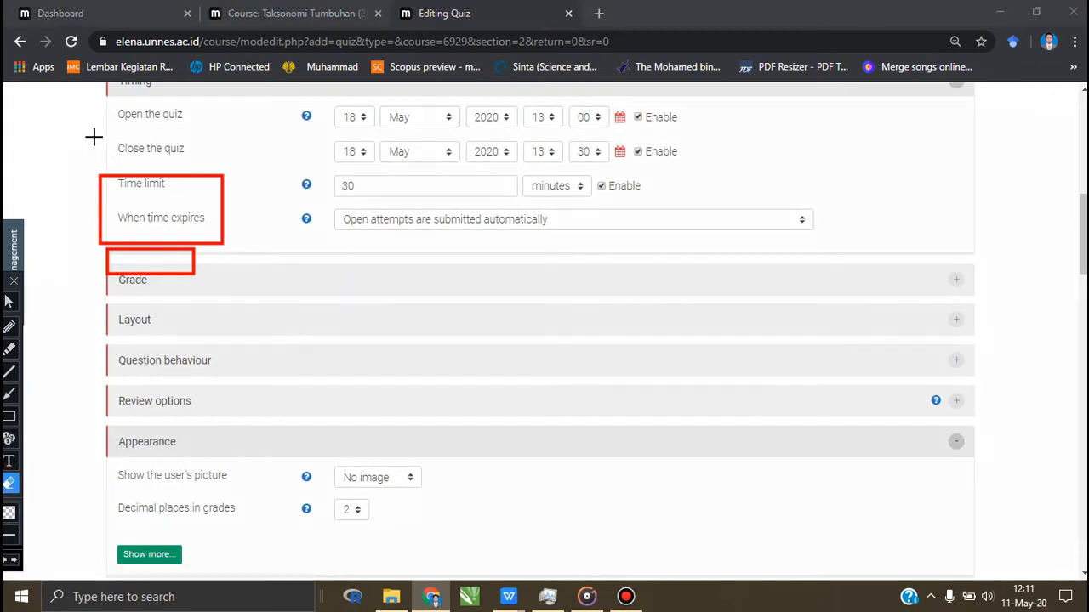
drag(71, 136, 333, 357)
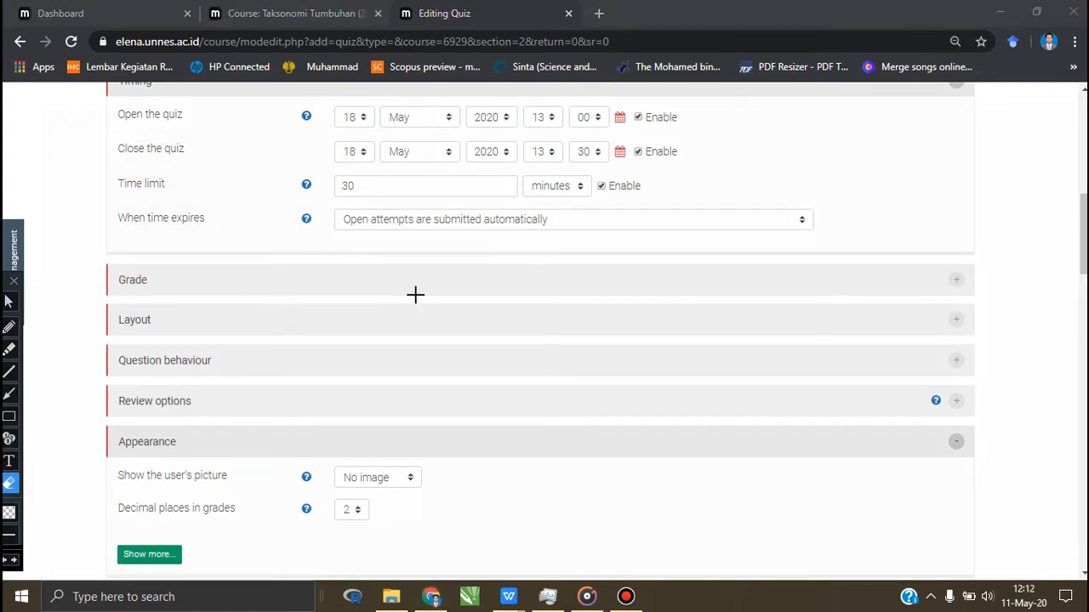
click(9, 302)
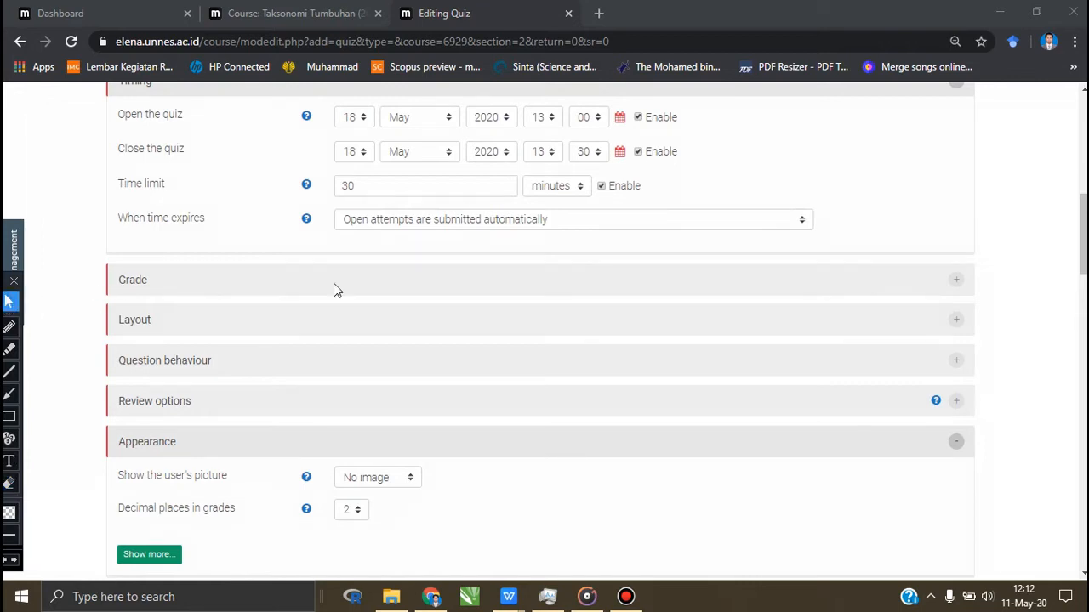
Expand the Grade settings and check the available grade categories, keeping Uncategorised
click(957, 289)
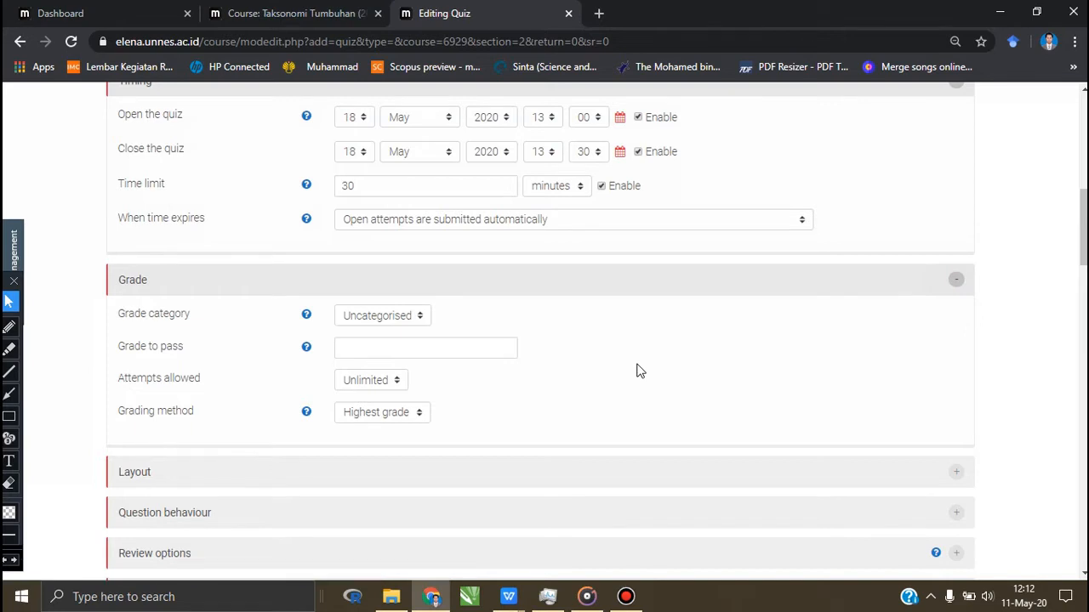
click(420, 317)
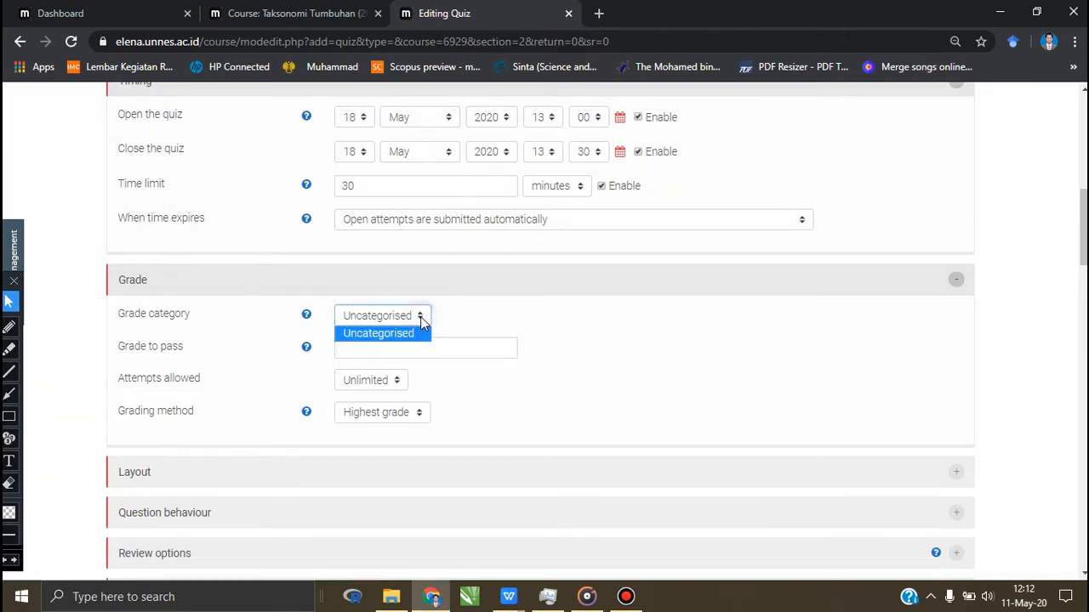
click(420, 316)
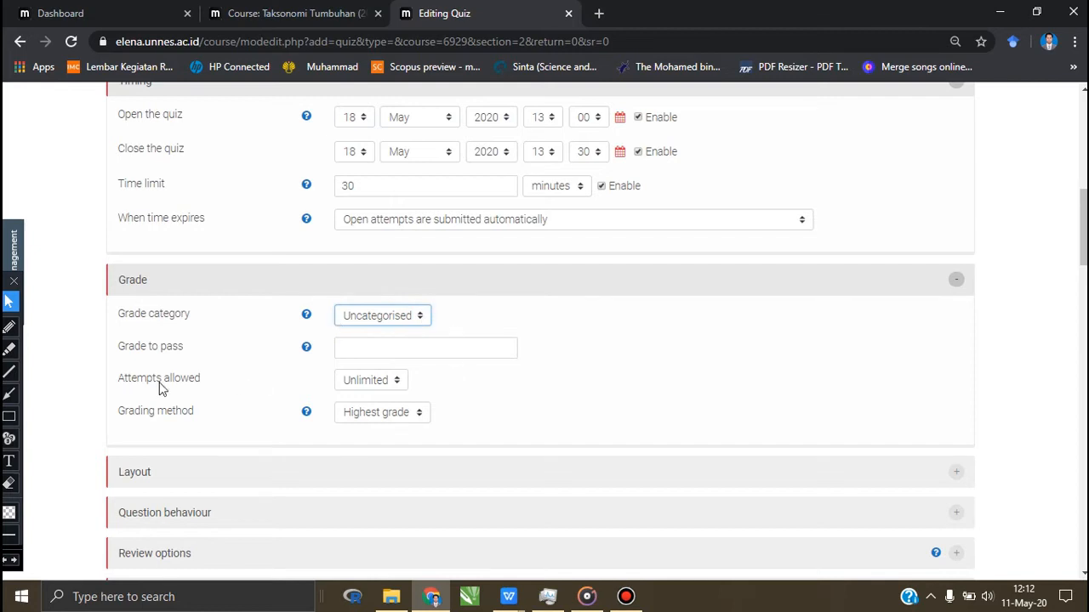
Outline the Attempts allowed label with a red rectangle and return to the normal pointer
click(9, 416)
mouse_move(96, 355)
mouse_down()
mouse_move(246, 410)
mouse_move(250, 398)
mouse_up()
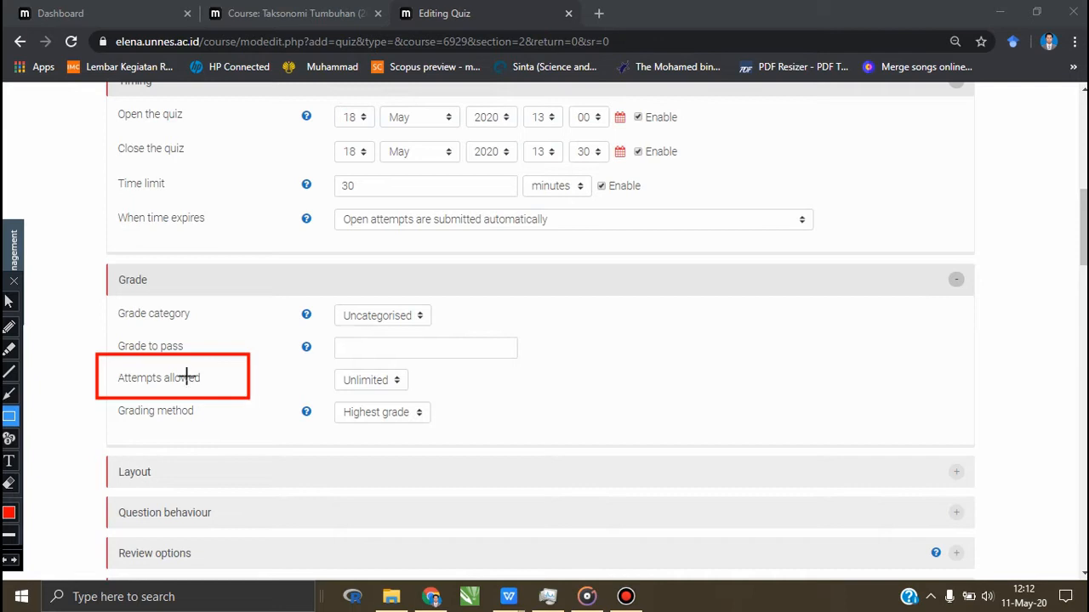
click(8, 302)
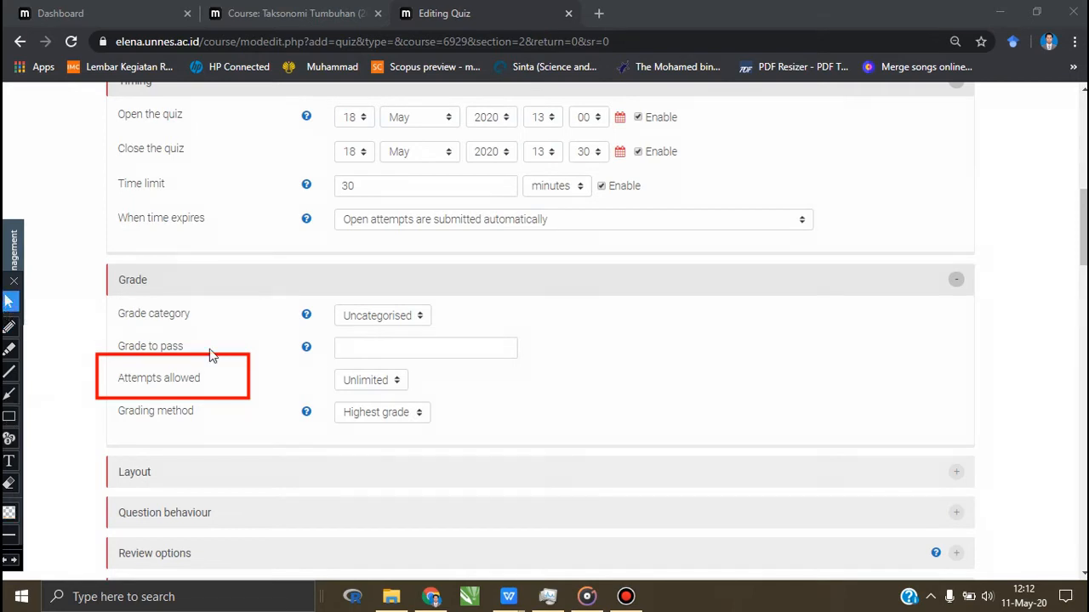
Set the quiz's allowed attempts to 3
click(397, 381)
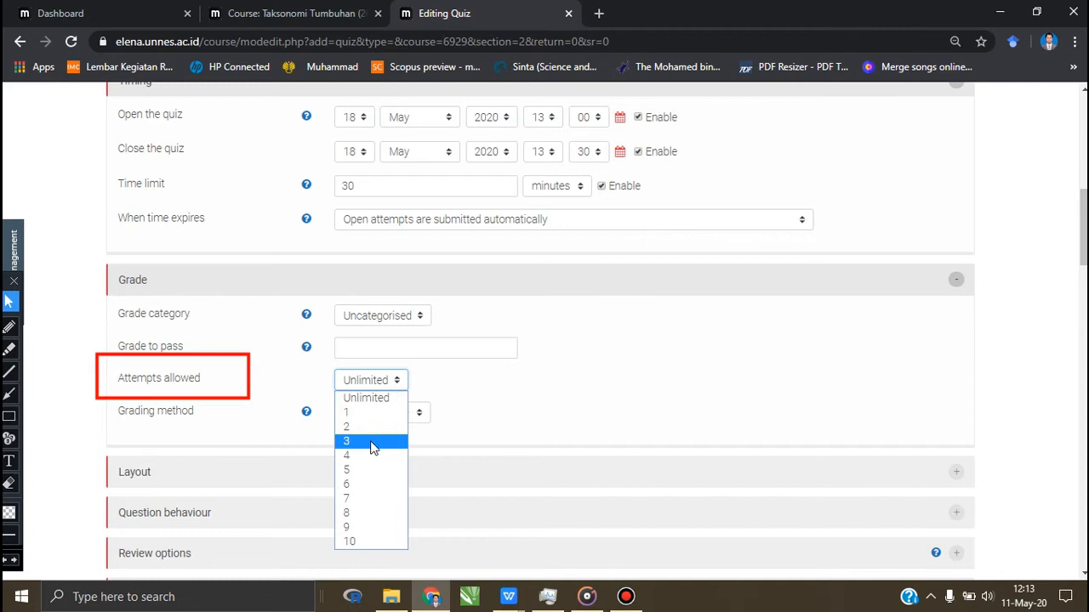
click(372, 442)
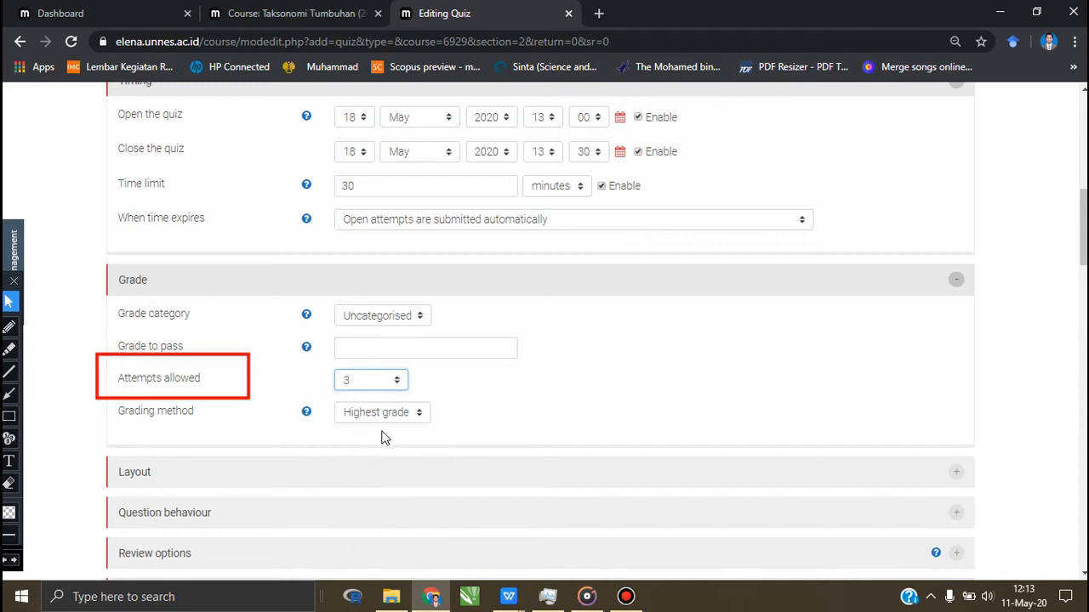
Erase all red rectangles around the grade and layout settings and return to the normal pointer
scroll(491, 409, down, 1)
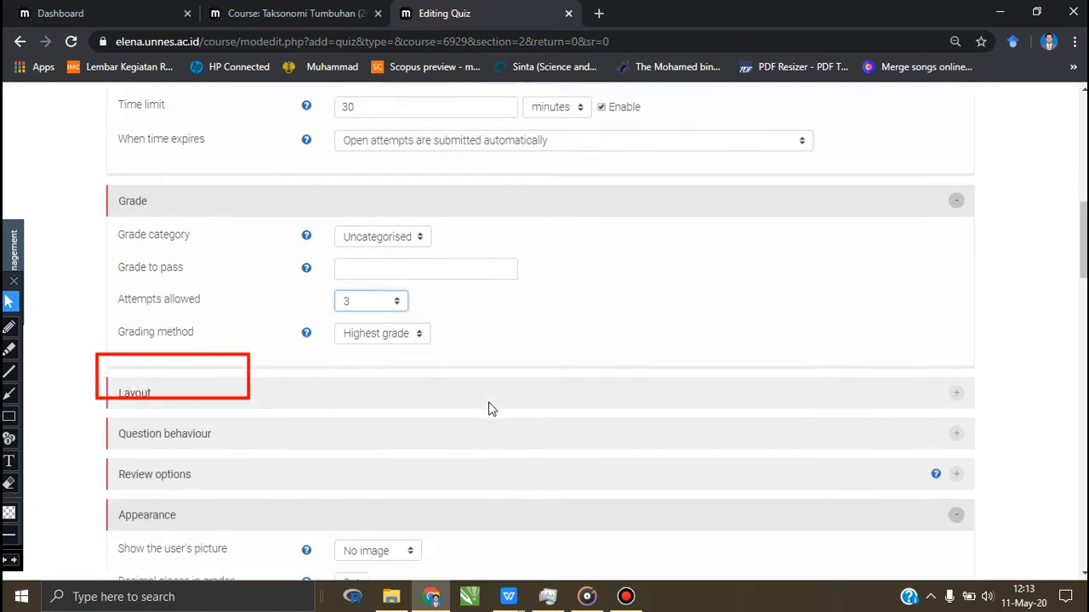
click(9, 415)
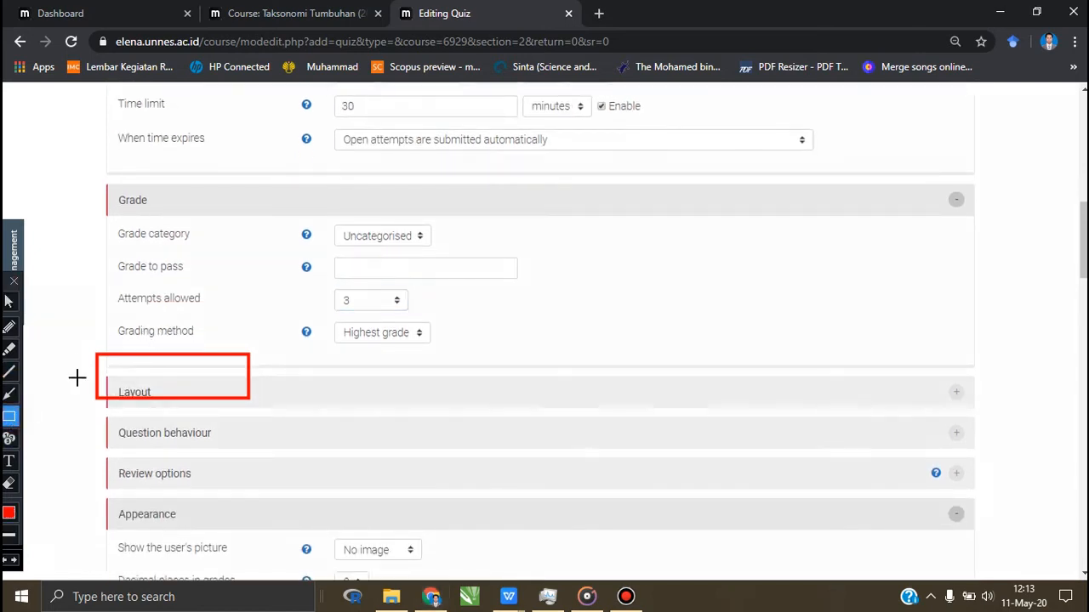
drag(72, 324, 325, 473)
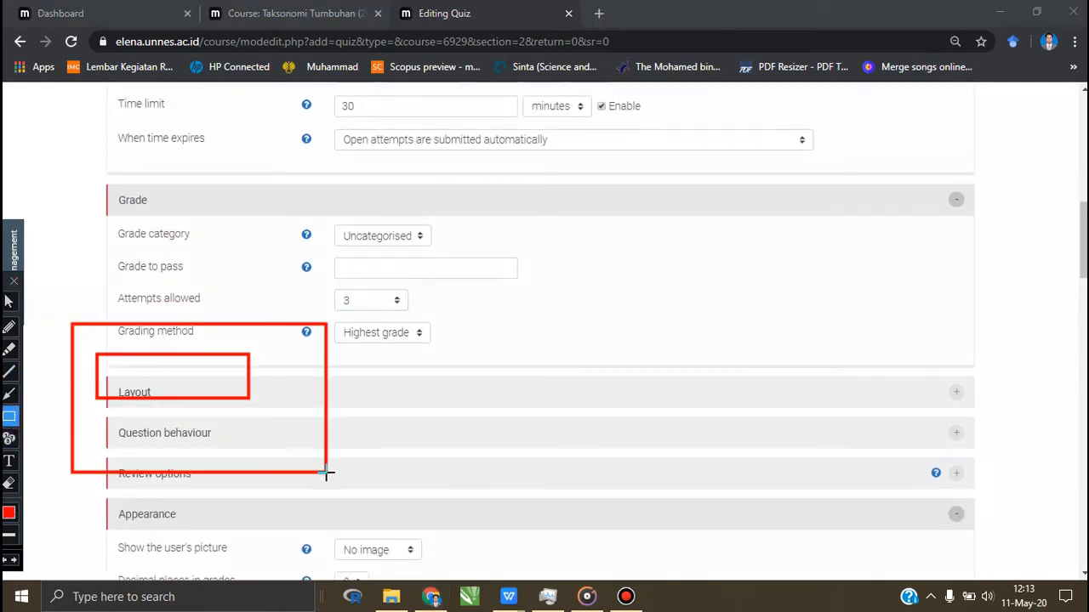
click(9, 482)
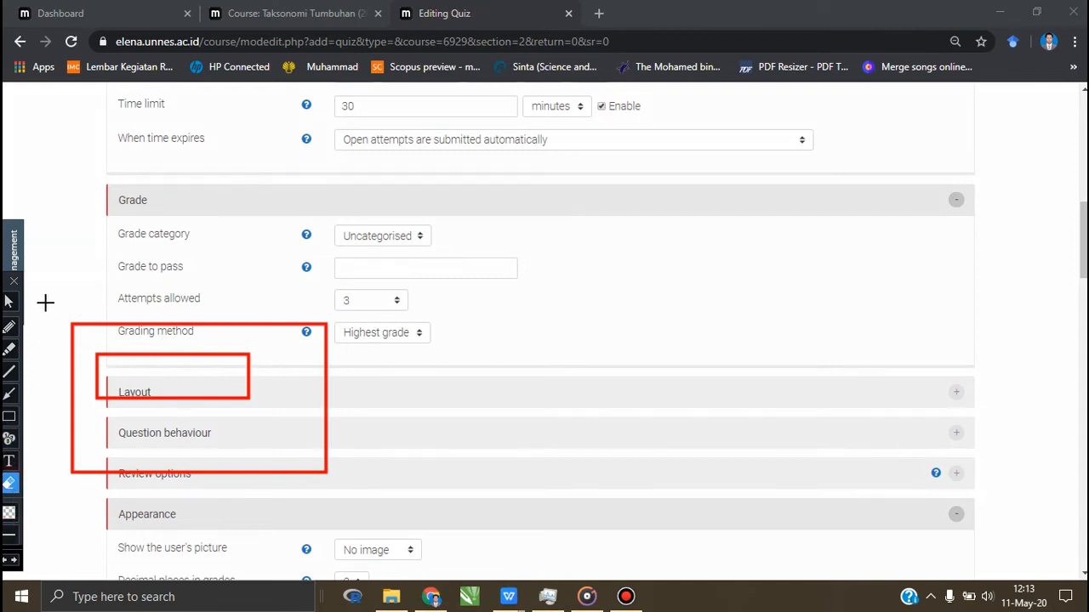
mouse_move(47, 293)
mouse_down()
mouse_move(389, 535)
mouse_move(385, 523)
mouse_up()
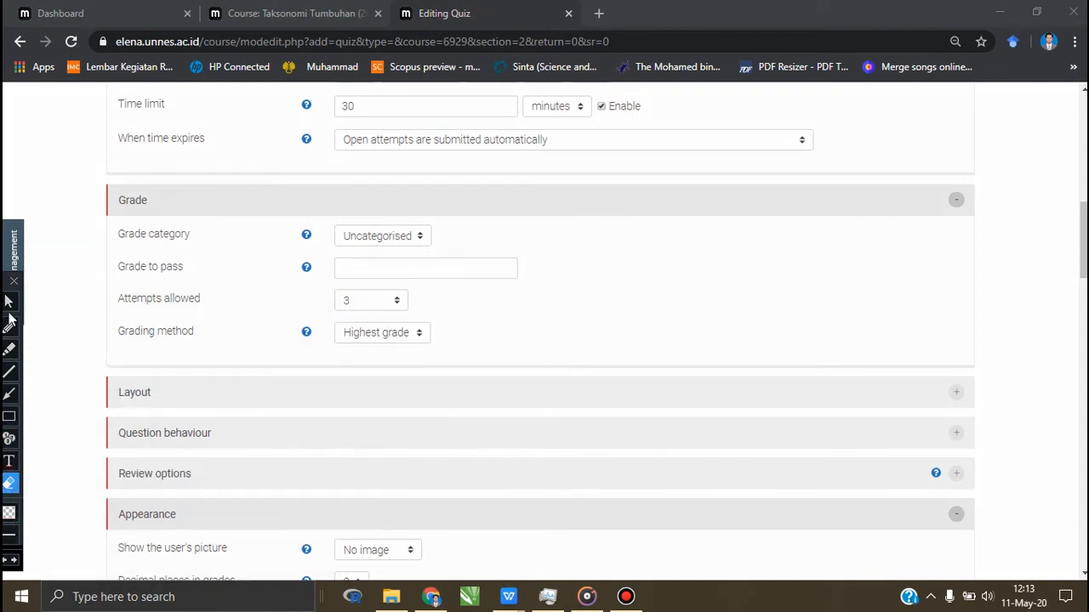
click(8, 301)
Expand the Layout settings and have a new page start at every question
click(445, 399)
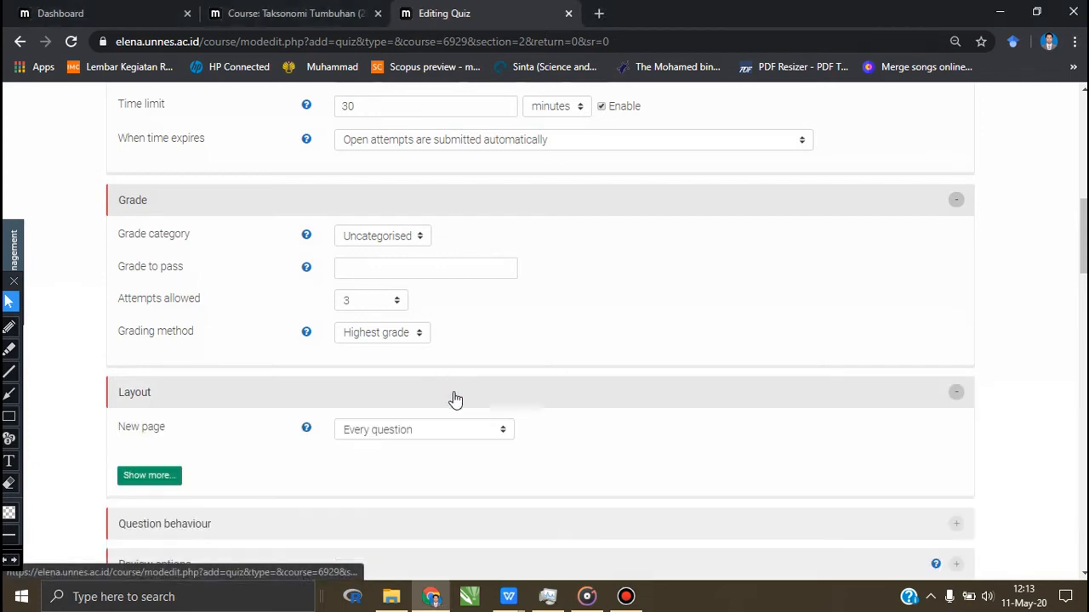
click(503, 434)
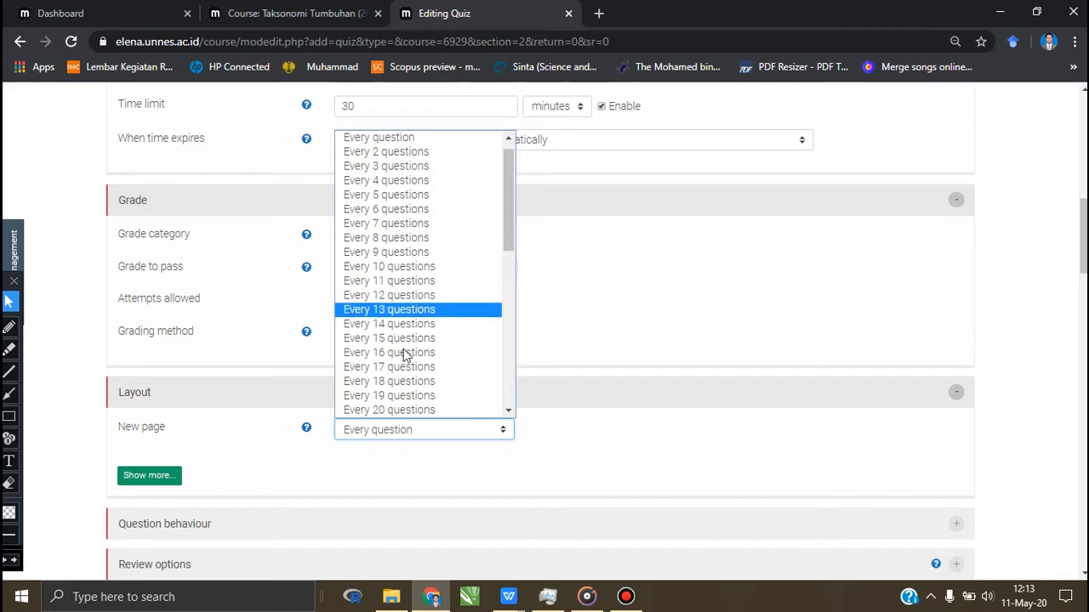
scroll(413, 368, up, 1)
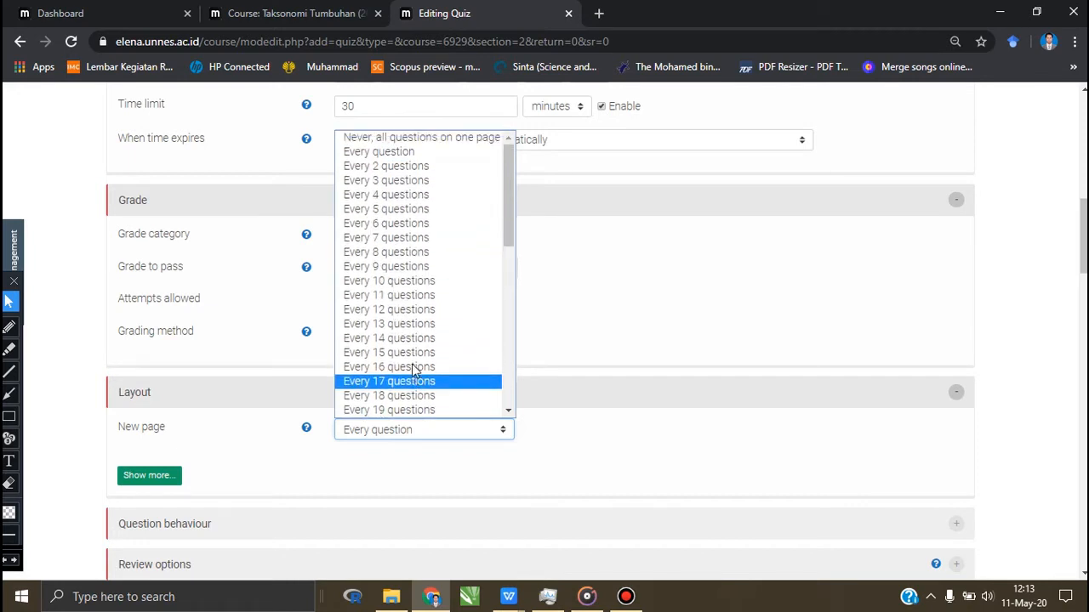
click(457, 157)
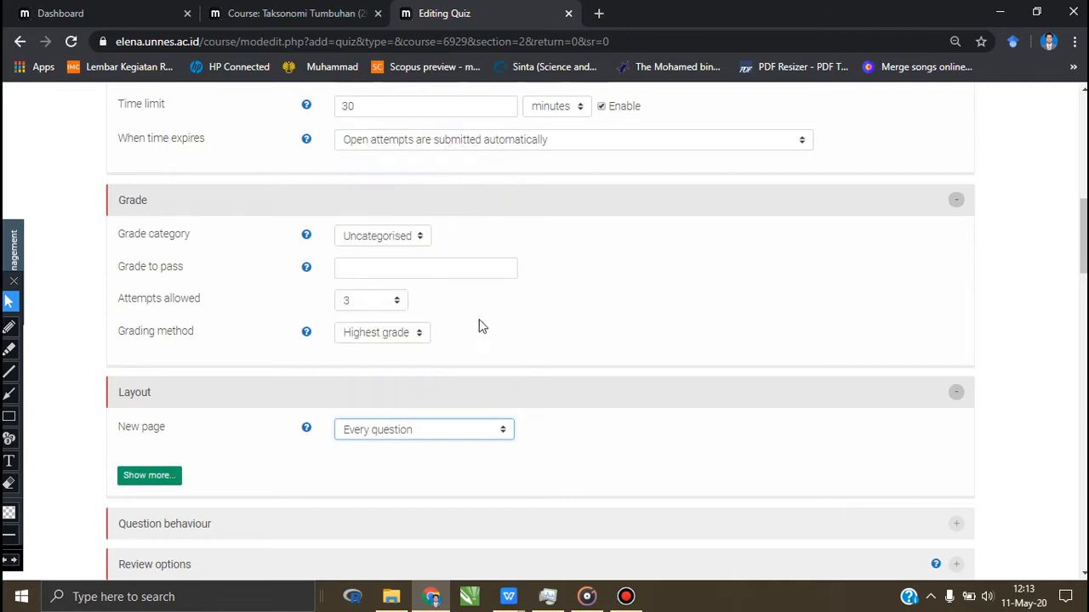
Expand the Question behaviour settings, choose Yes for shuffling within questions, and show the section's additional options
scroll(557, 374, down, 1)
scroll(557, 374, down, 3)
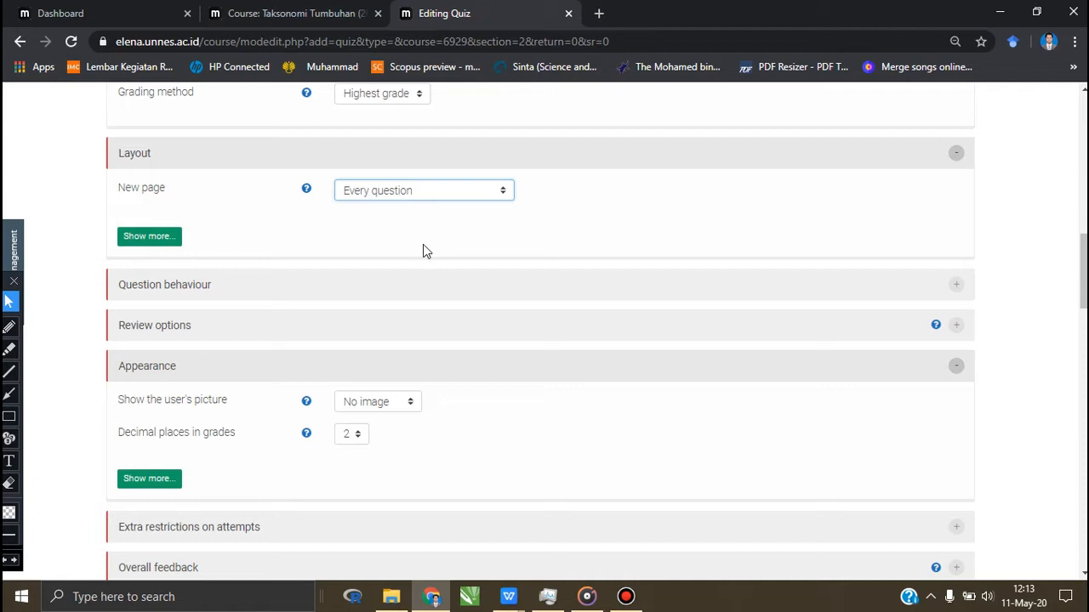
click(452, 293)
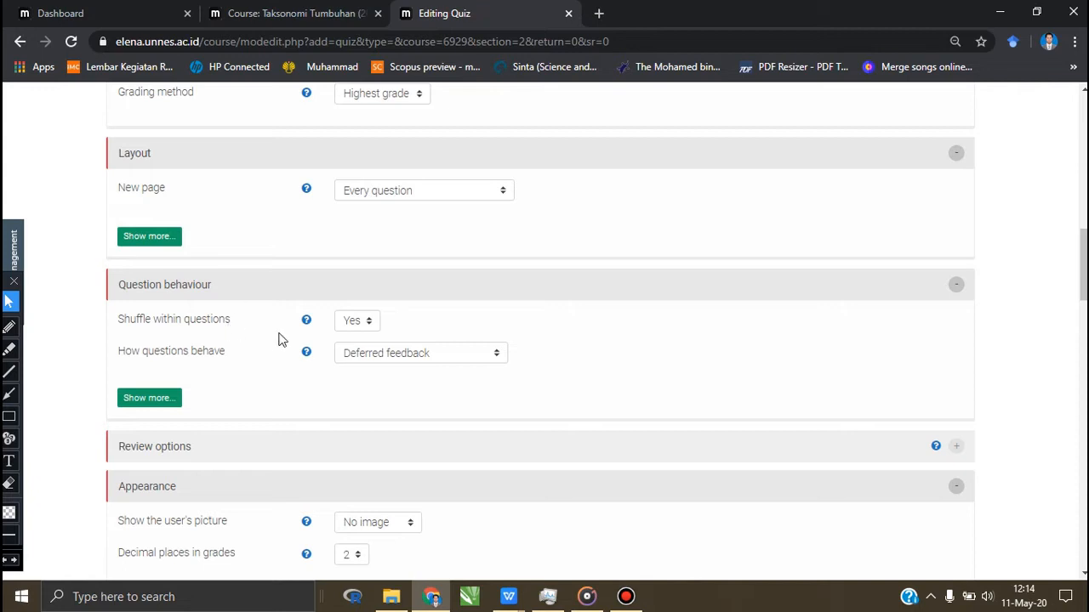
click(371, 322)
click(359, 352)
scroll(383, 323, down, 1)
click(149, 319)
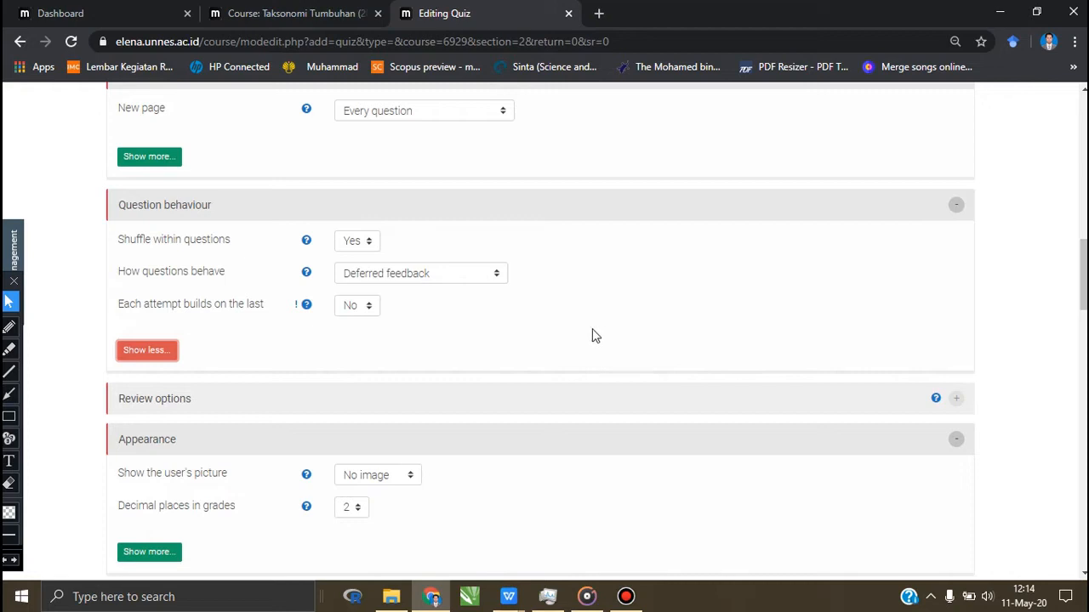
Examine the choices for showing the user's picture and the grade decimals in the quiz's Appearance settings
scroll(593, 334, down, 3)
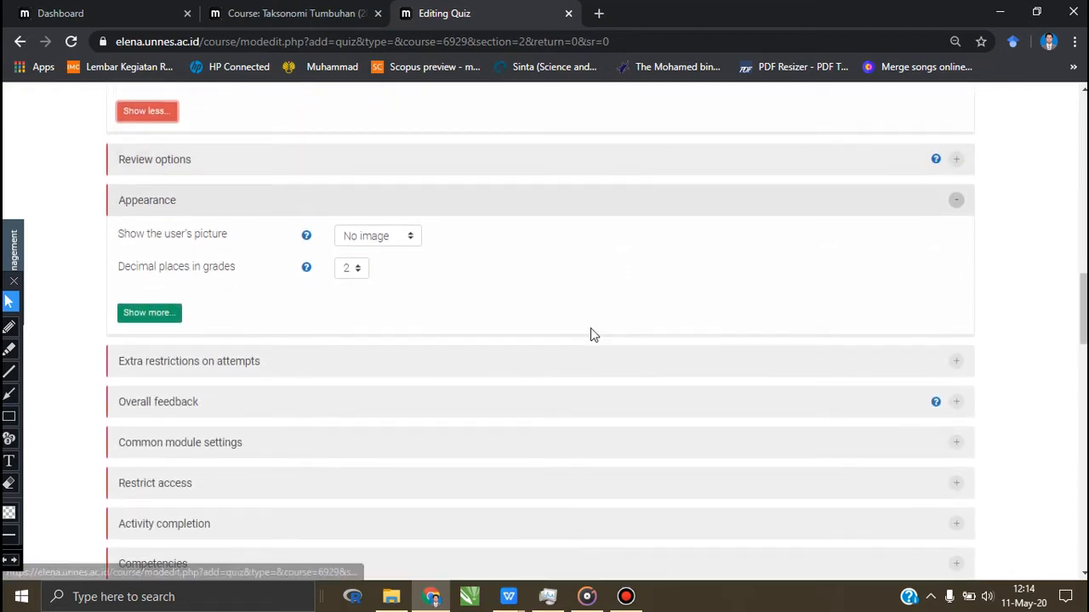
scroll(591, 330, down, 1)
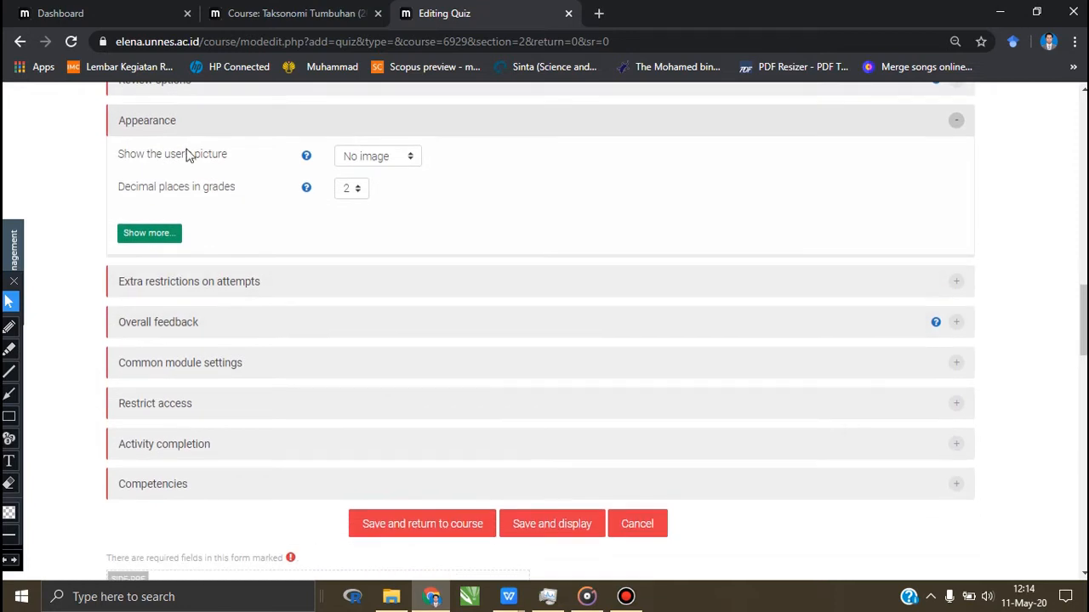
click(410, 160)
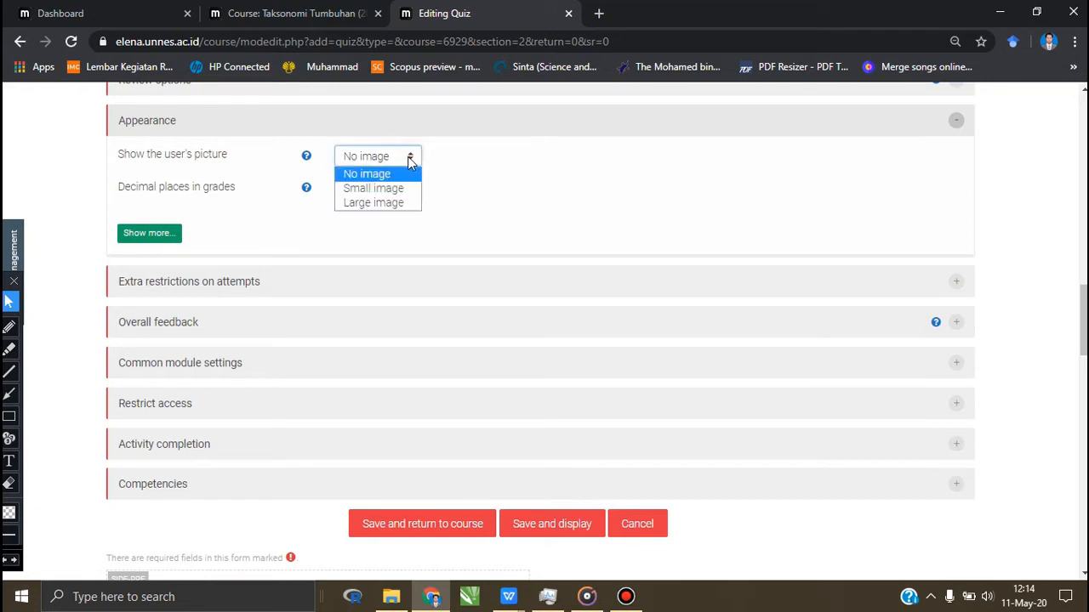
click(463, 162)
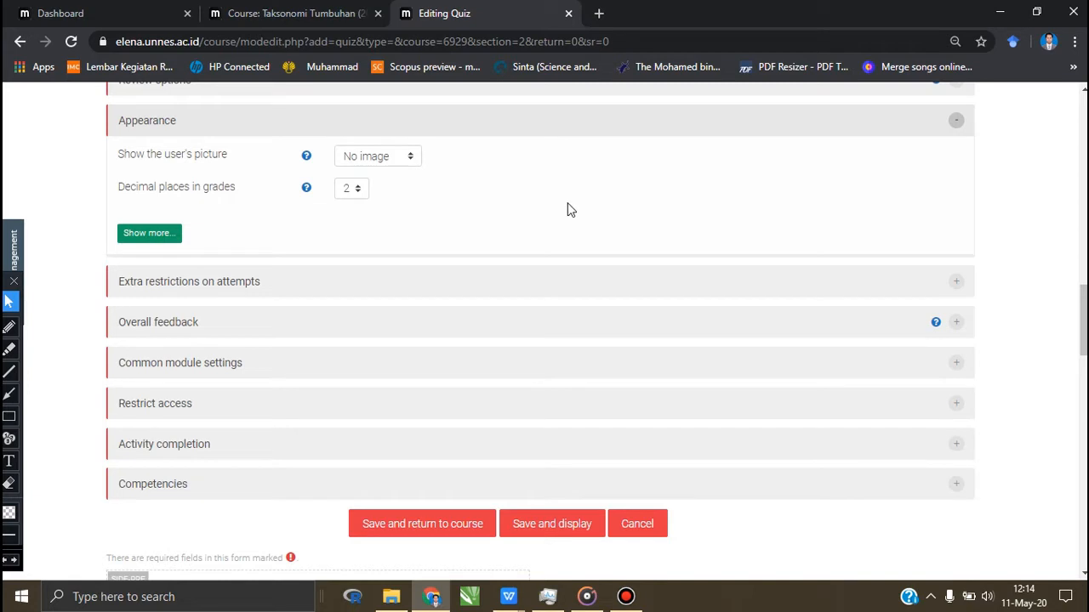
click(243, 197)
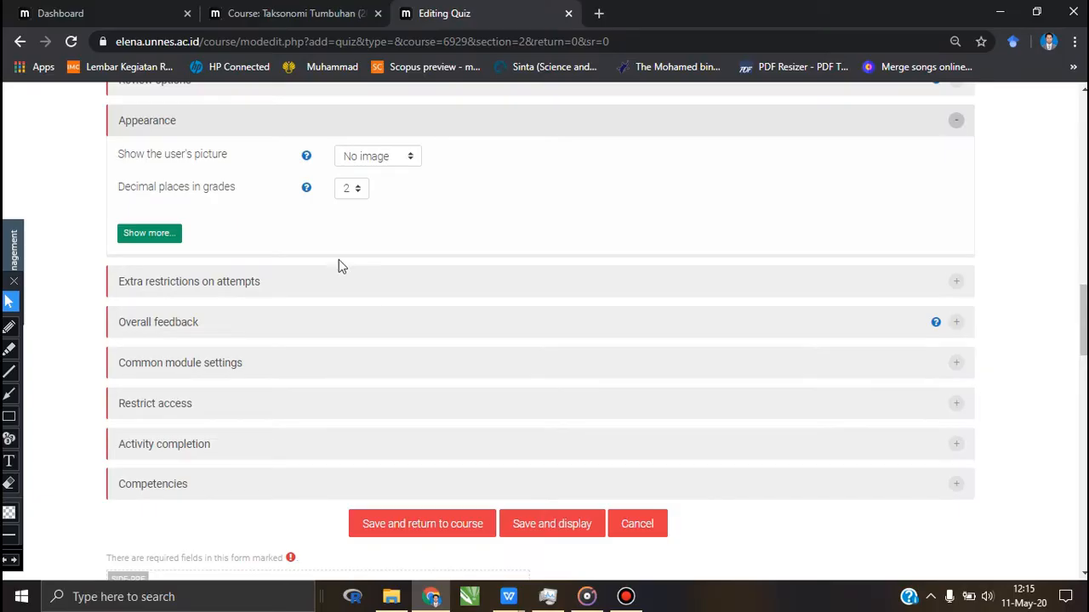
Expand the Activity completion and Competencies settings to examine their options
scroll(304, 335, down, 2)
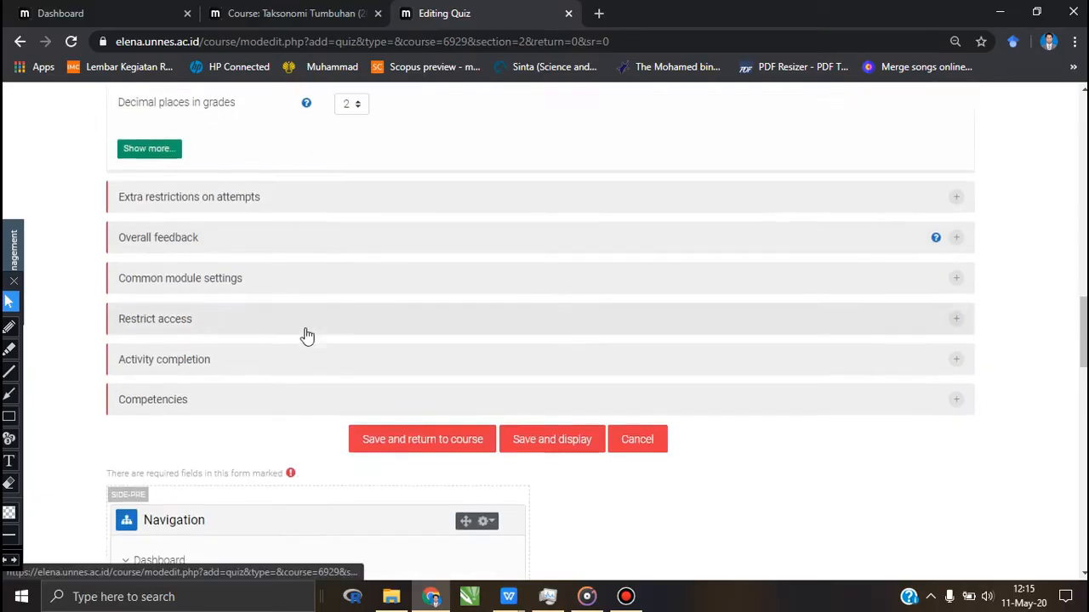
click(765, 286)
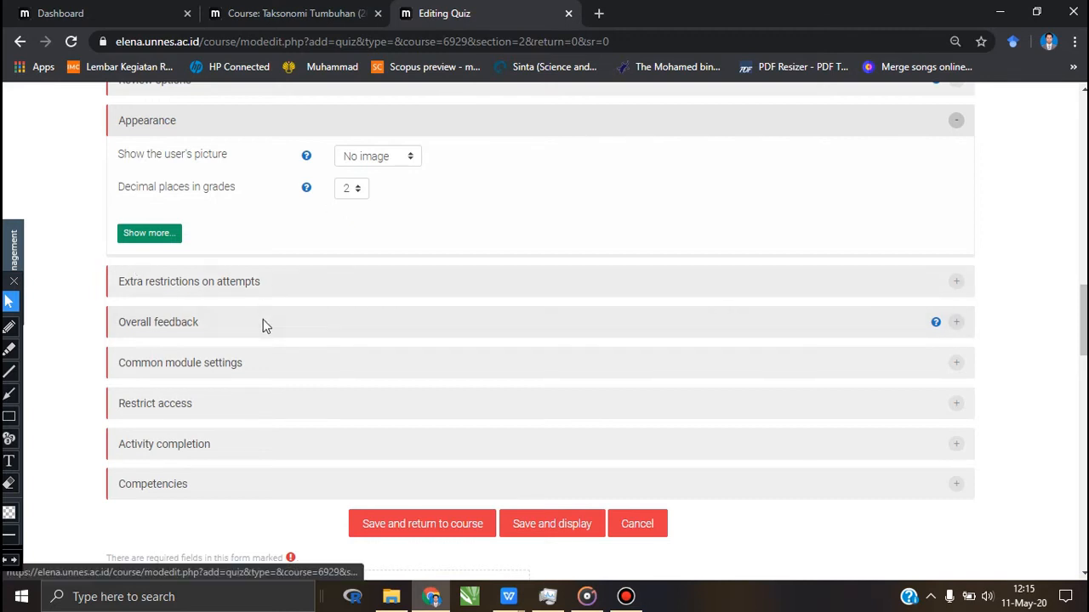
scroll(170, 353, down, 1)
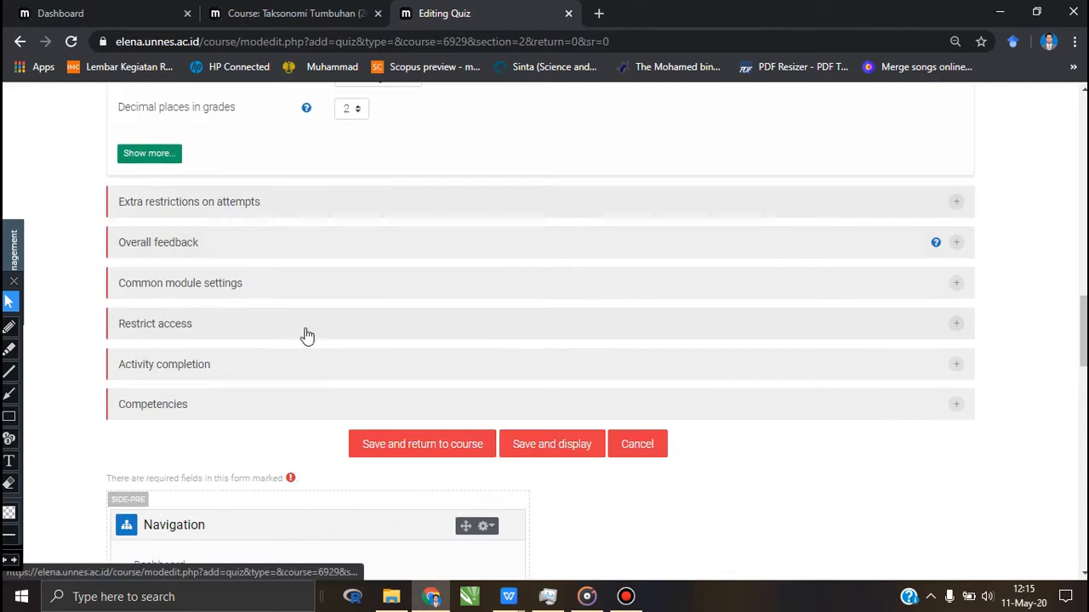
scroll(307, 336, down, 1)
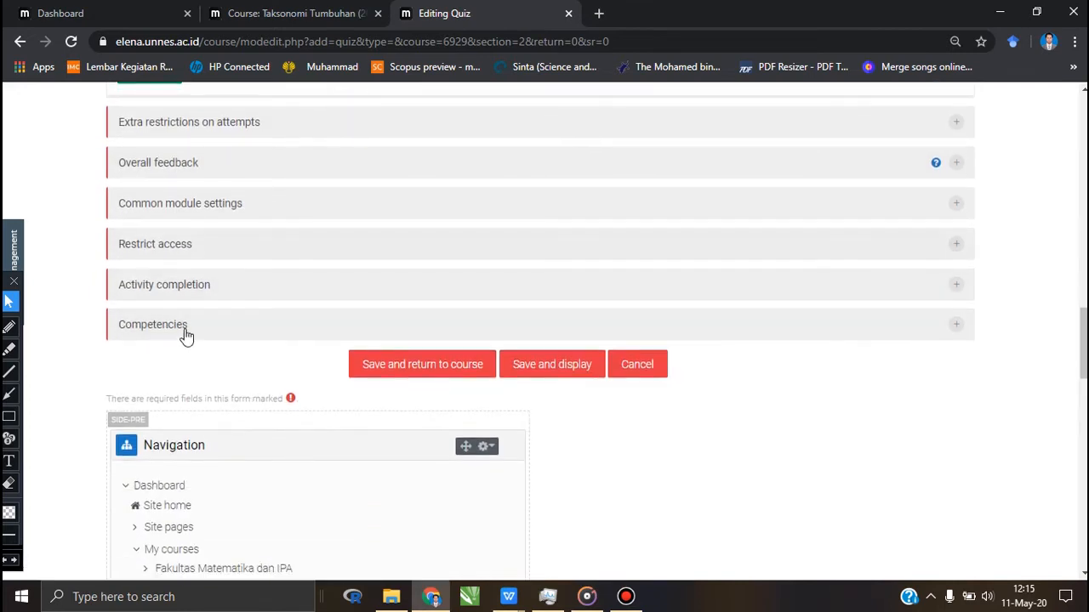
click(756, 286)
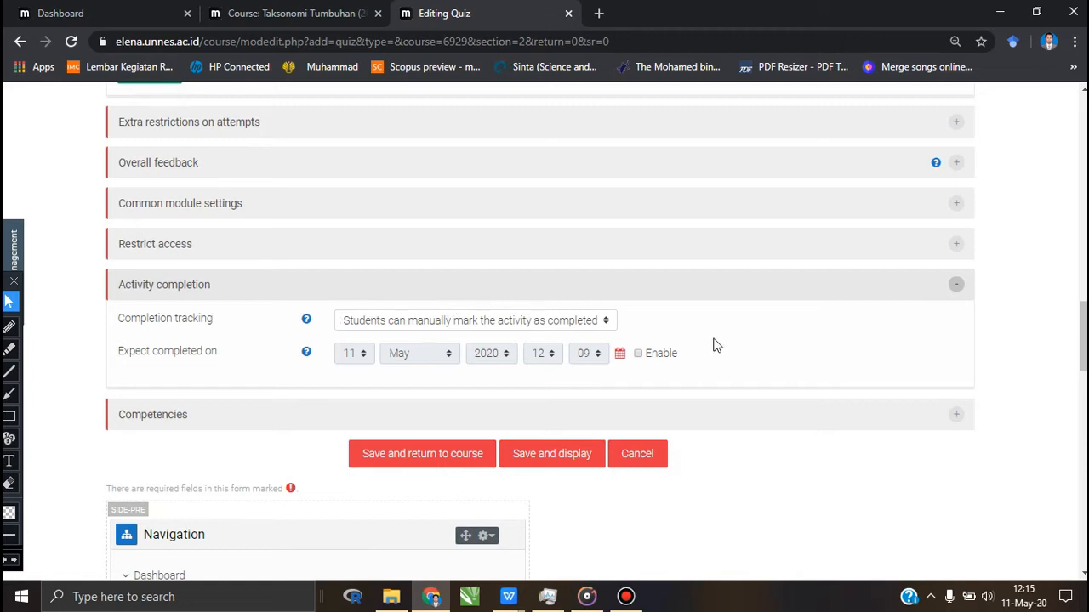
scroll(714, 344, down, 2)
click(737, 261)
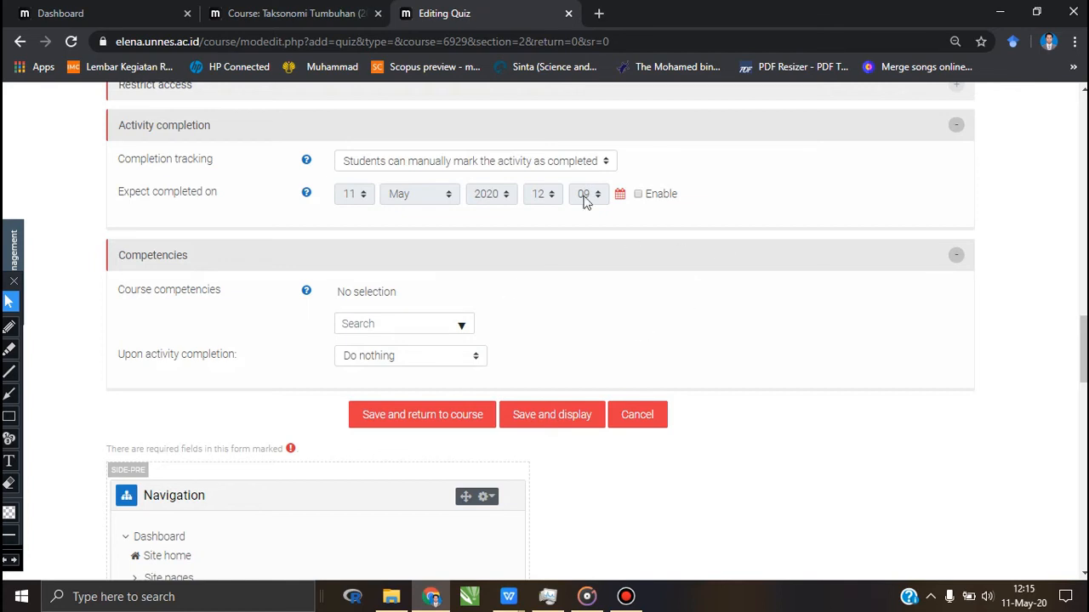
Save the quiz settings and display the quiz page
scroll(554, 268, down, 2)
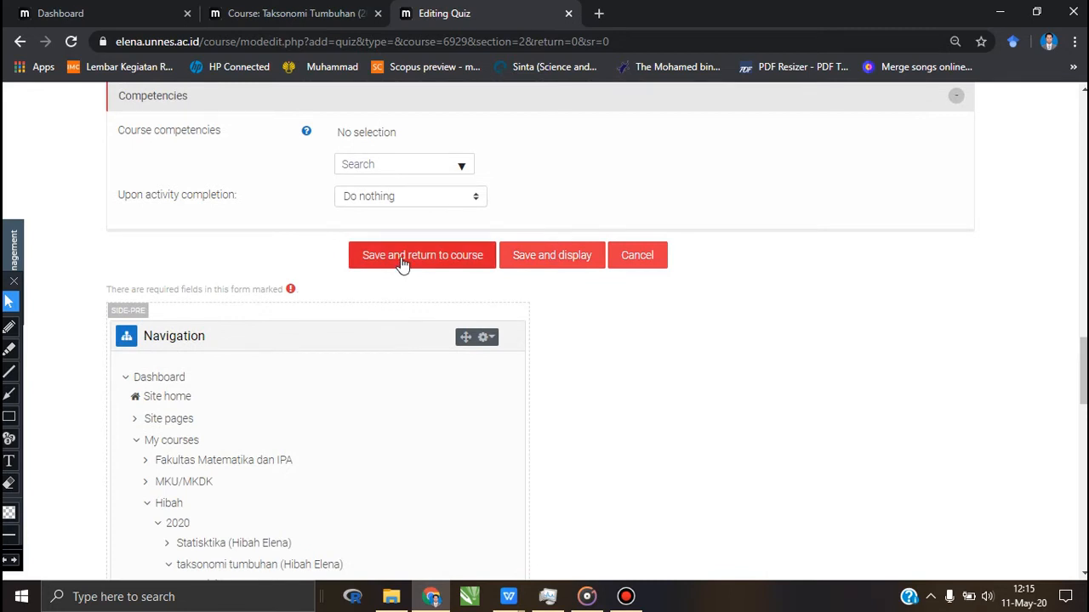
click(549, 263)
click(549, 263)
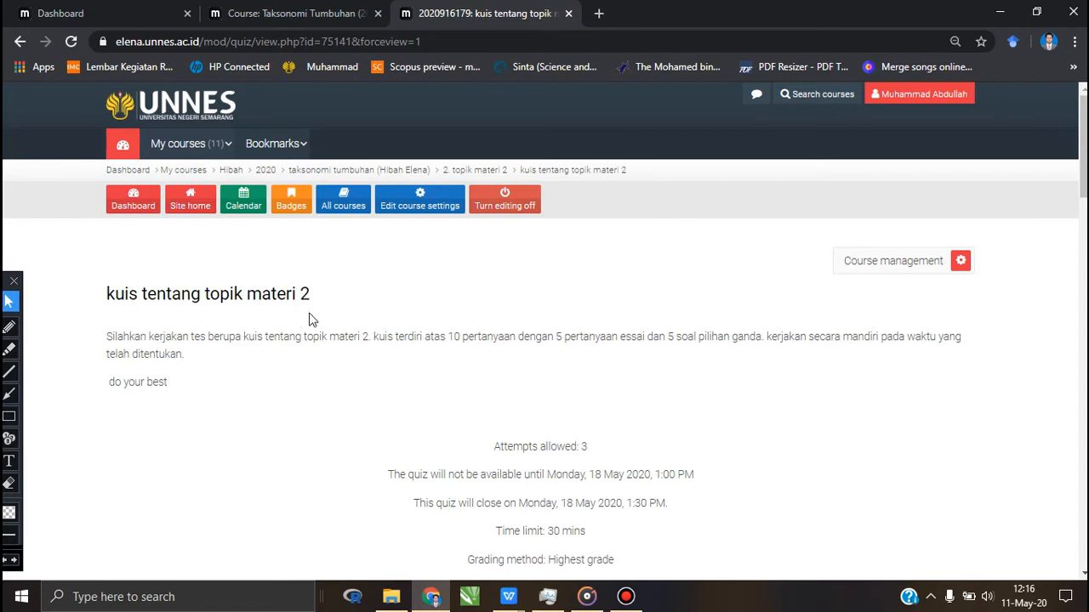
Mark the option for editing the quiz with a red rectangle and return to the normal pointer
scroll(309, 319, down, 2)
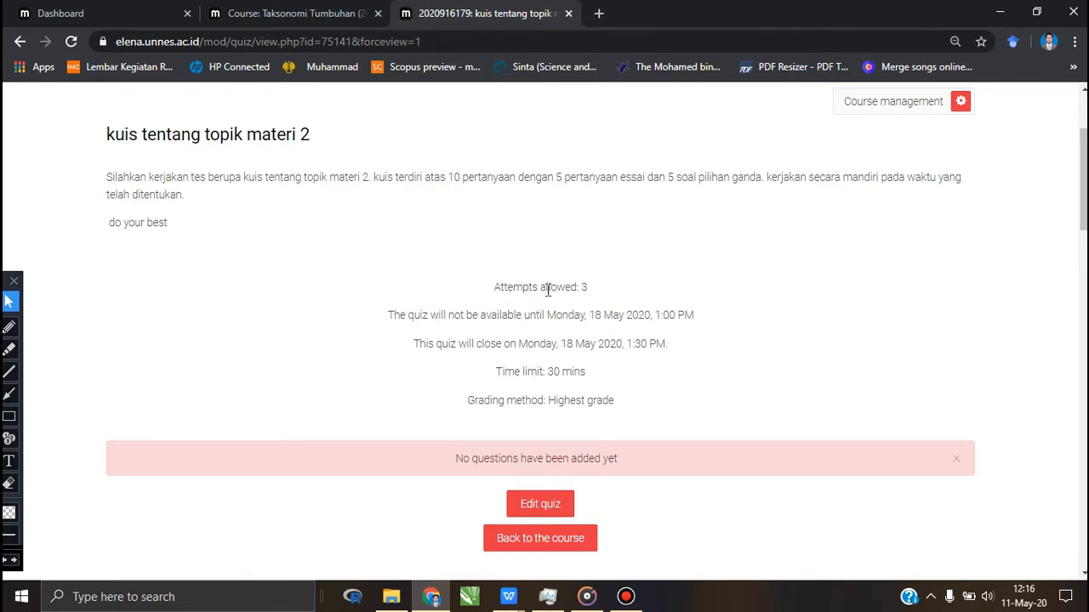
scroll(517, 393, down, 1)
scroll(516, 393, down, 1)
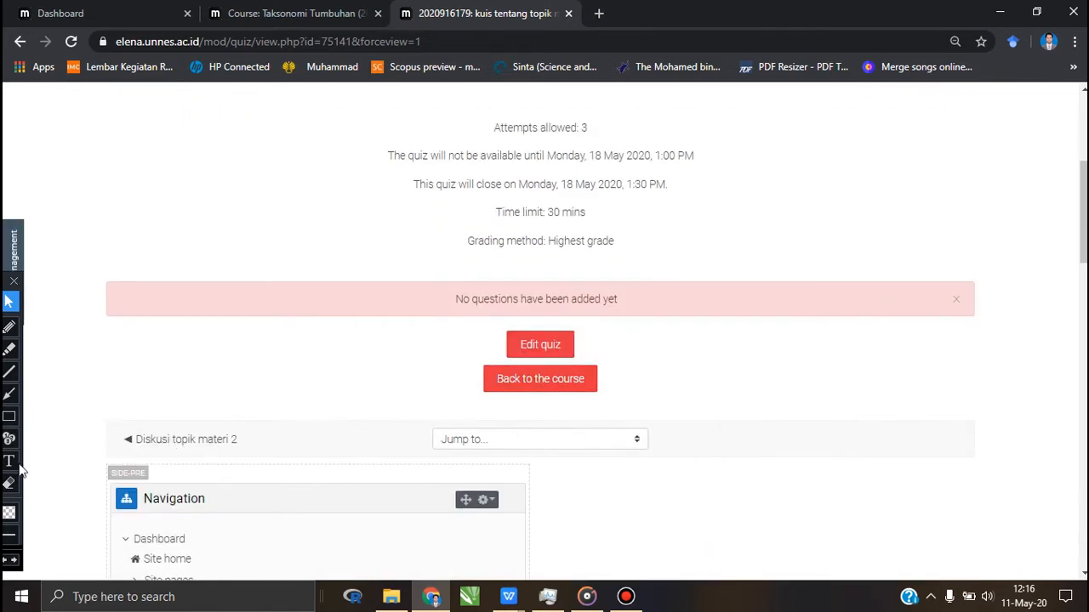
click(9, 417)
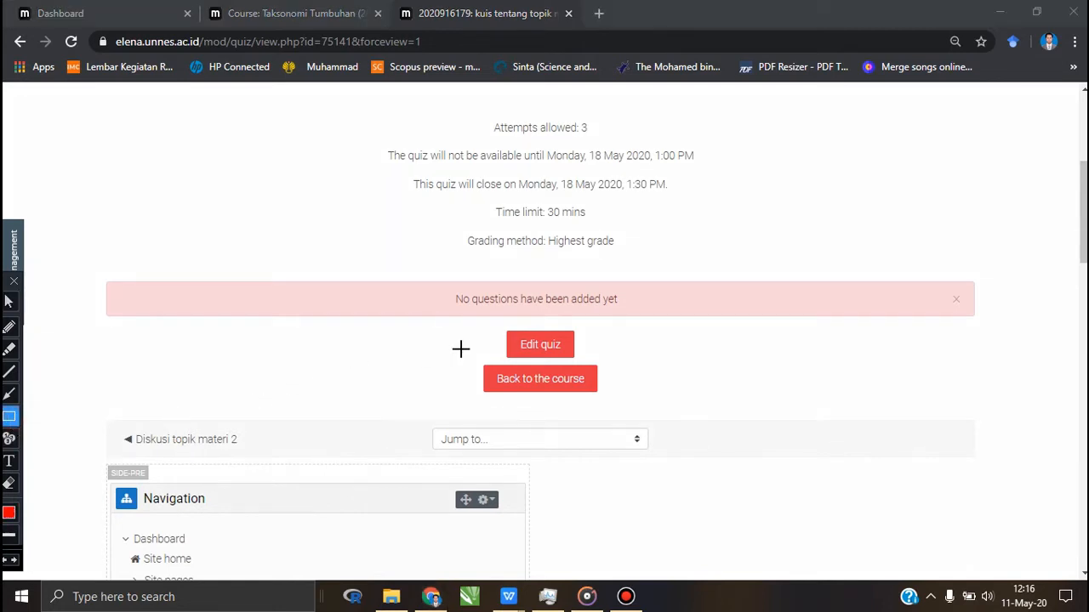
mouse_move(469, 314)
mouse_down()
mouse_move(619, 349)
mouse_move(626, 365)
mouse_up()
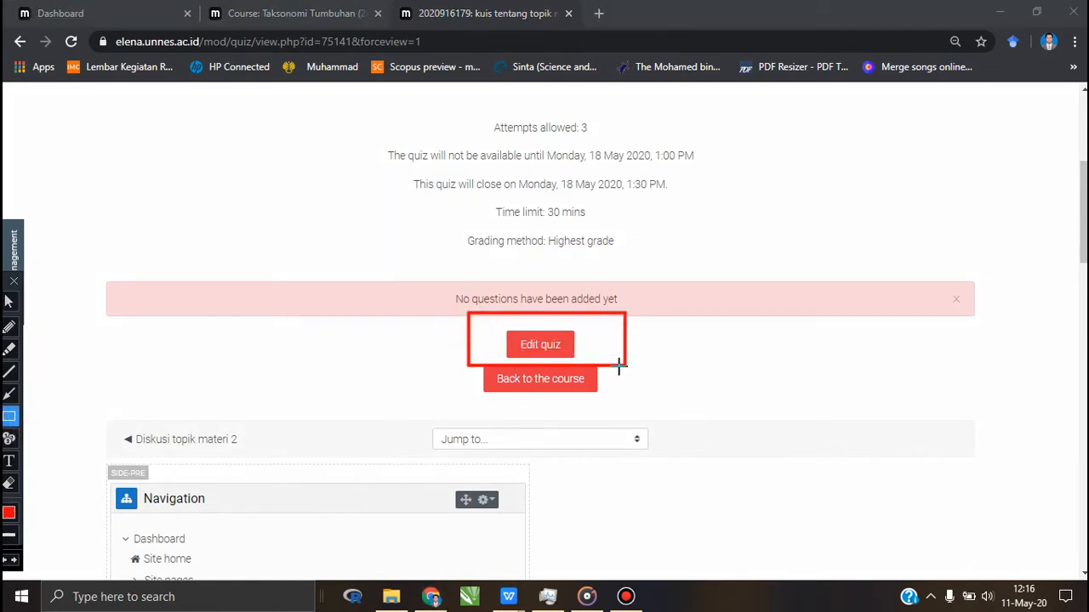
click(9, 302)
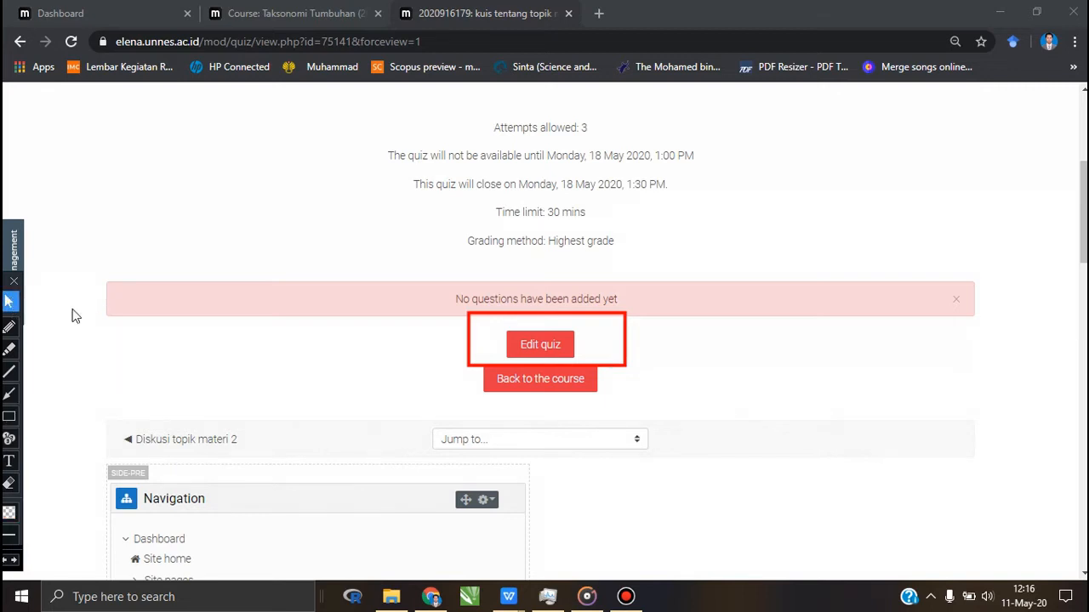
Open the quiz for editing its questions, erase the red rectangle and return to the normal pointer
click(524, 351)
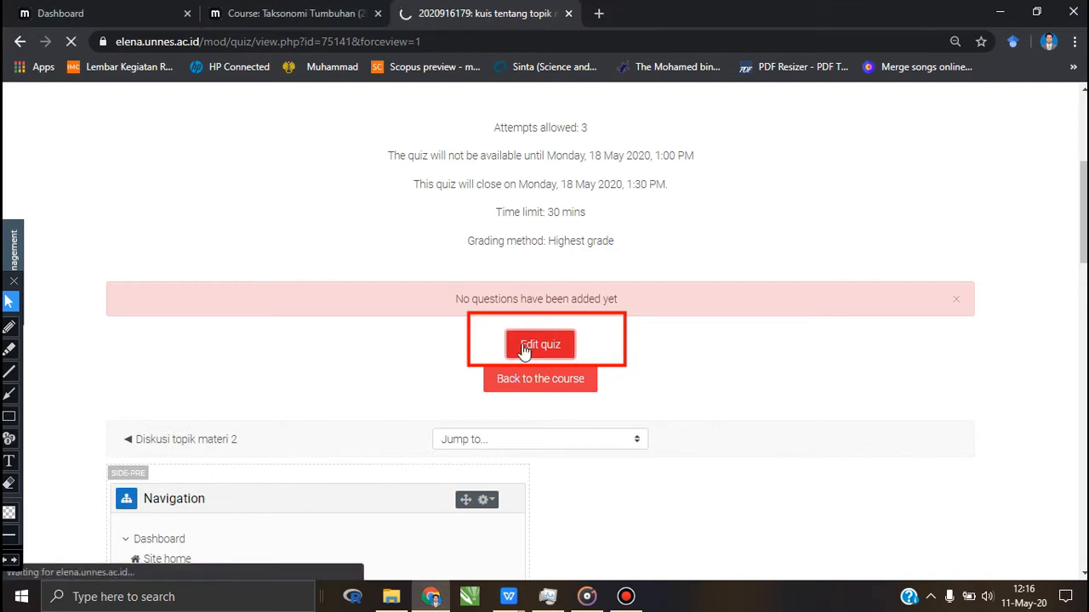
click(9, 416)
click(8, 484)
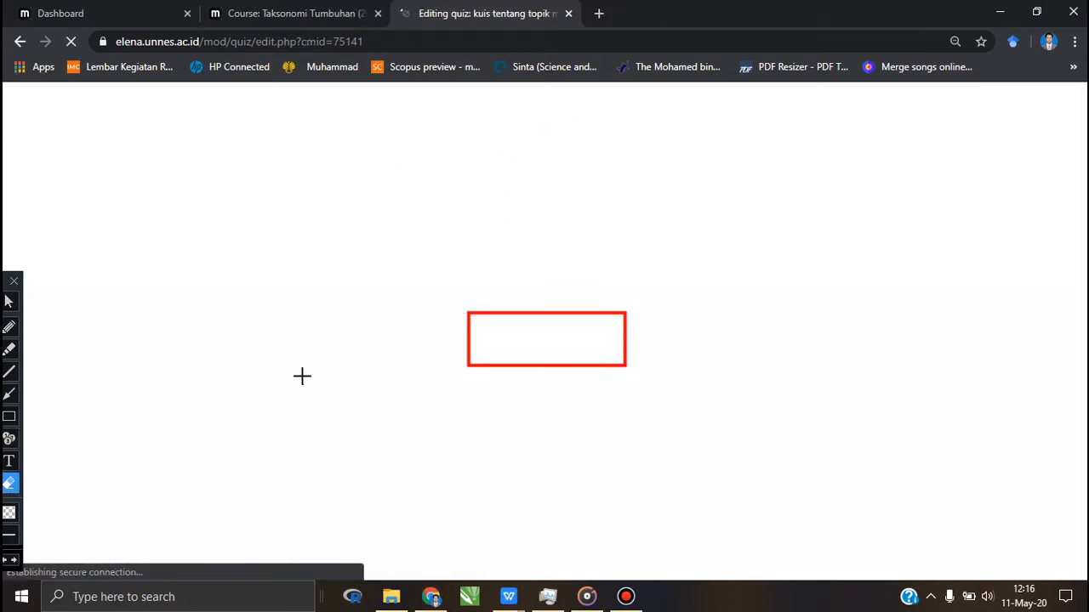
mouse_move(343, 272)
mouse_down()
mouse_move(479, 357)
mouse_move(649, 413)
mouse_up()
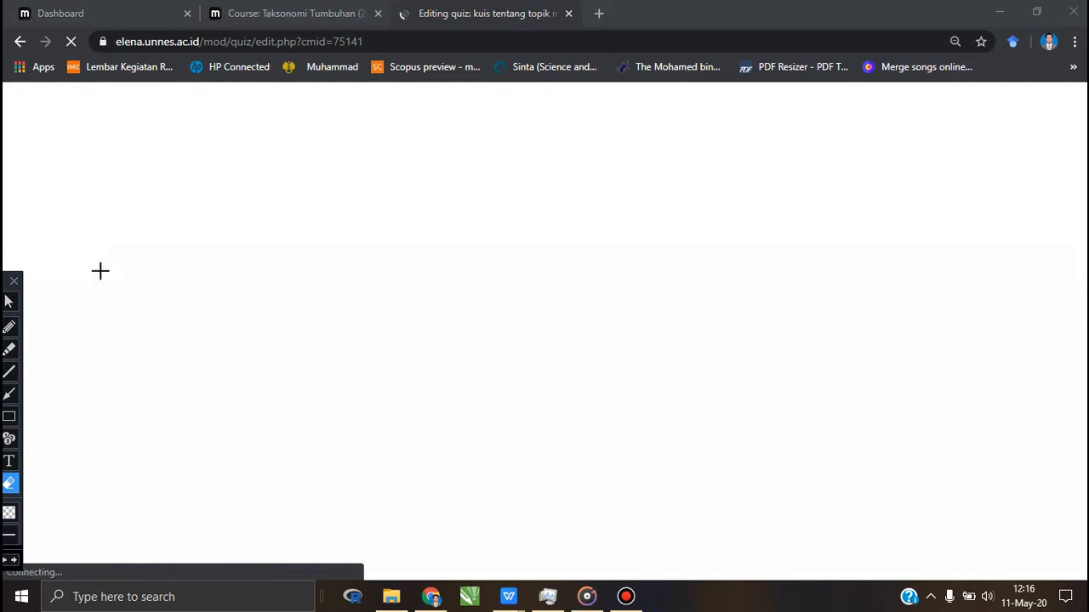
click(9, 302)
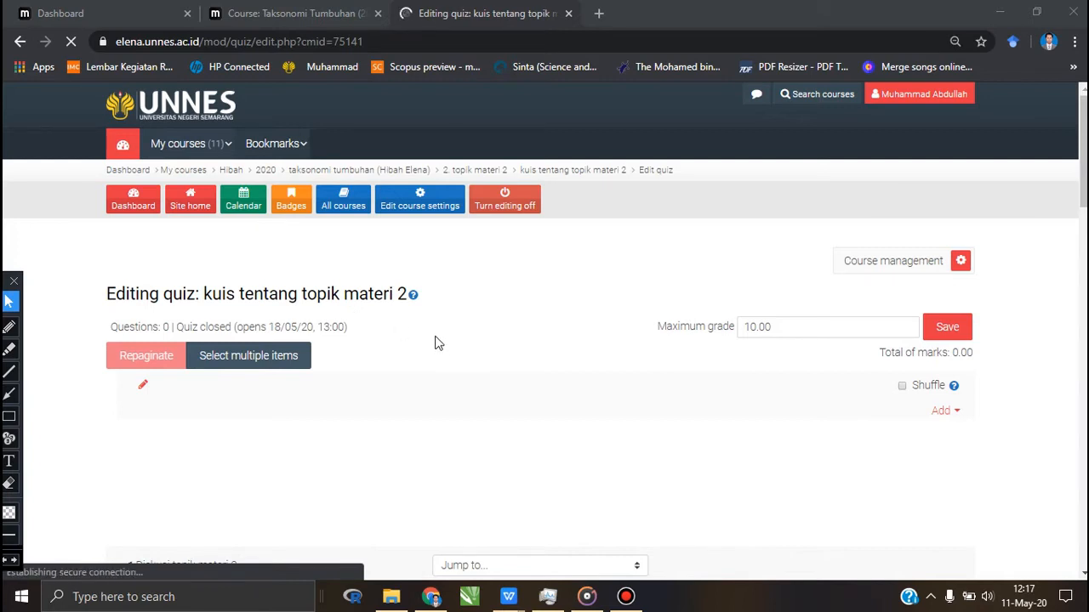
Set the quiz's maximum grade to 100 and save it
scroll(437, 345, down, 1)
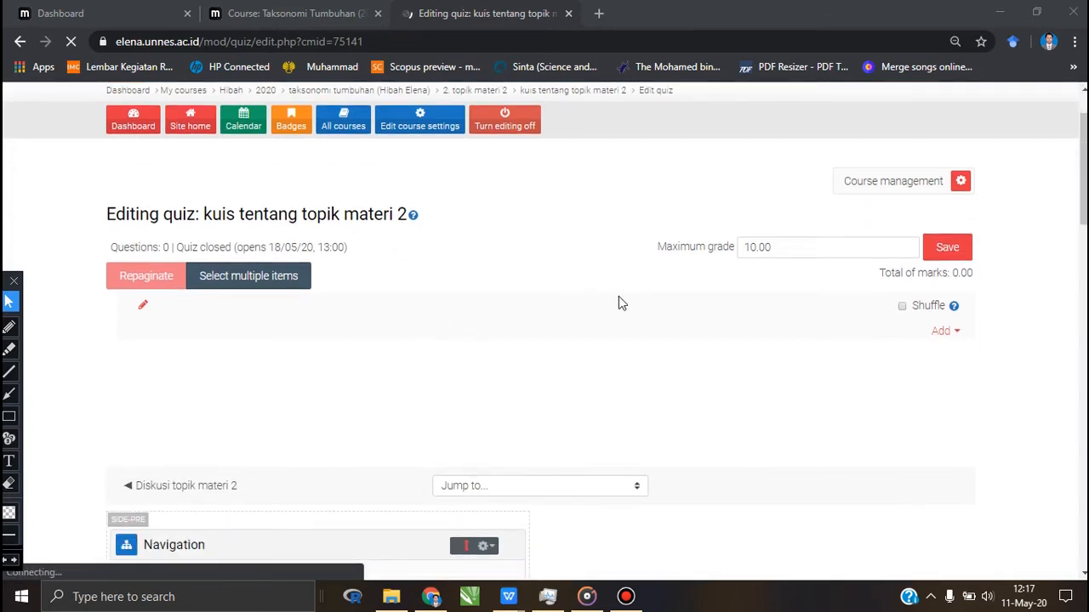
click(778, 247)
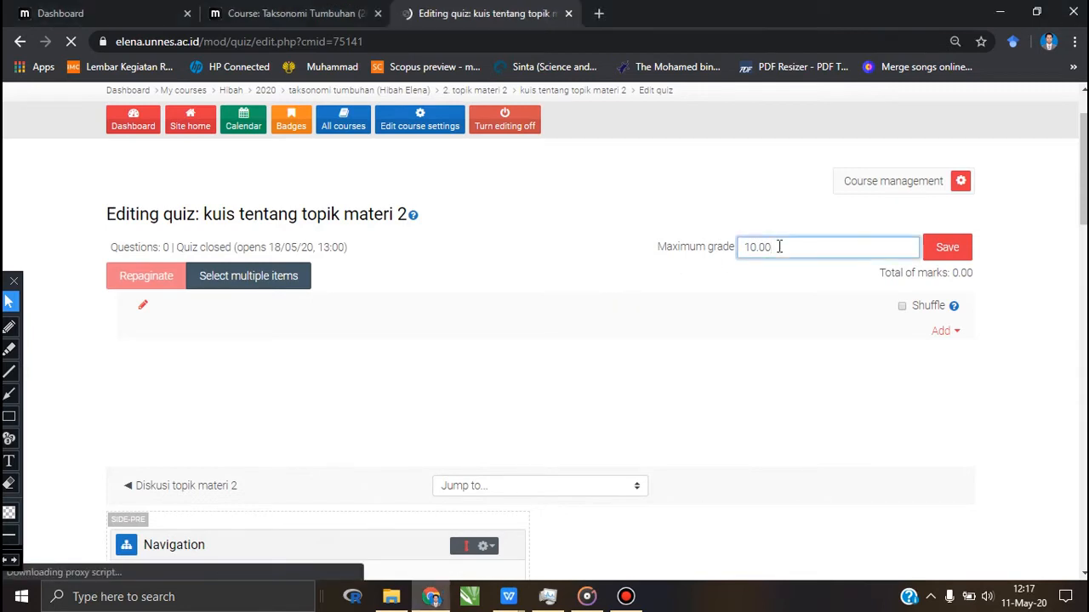
click(741, 247)
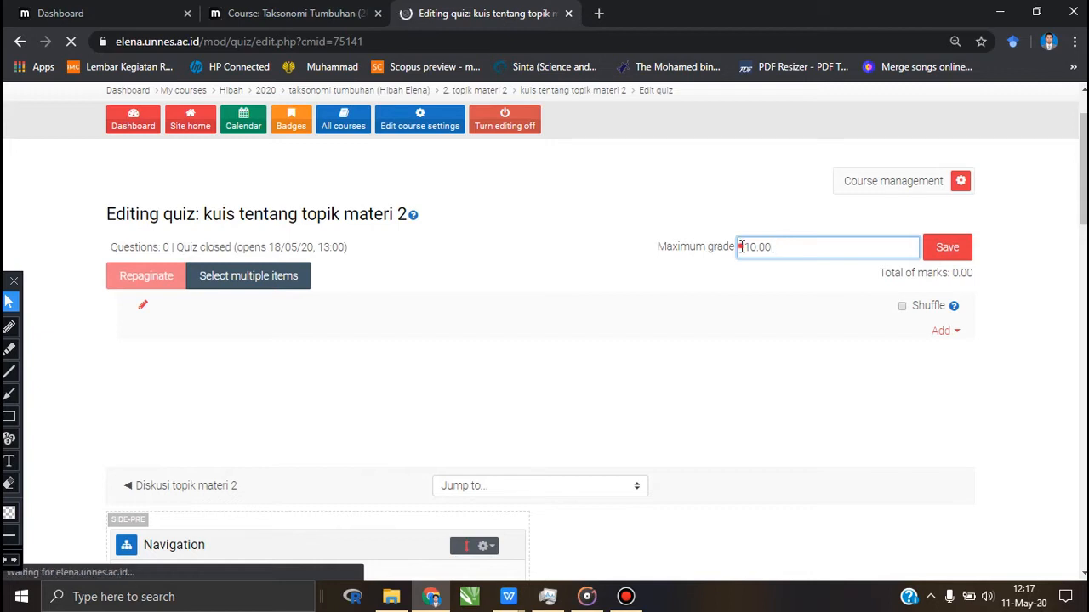
key(ctrl+a)
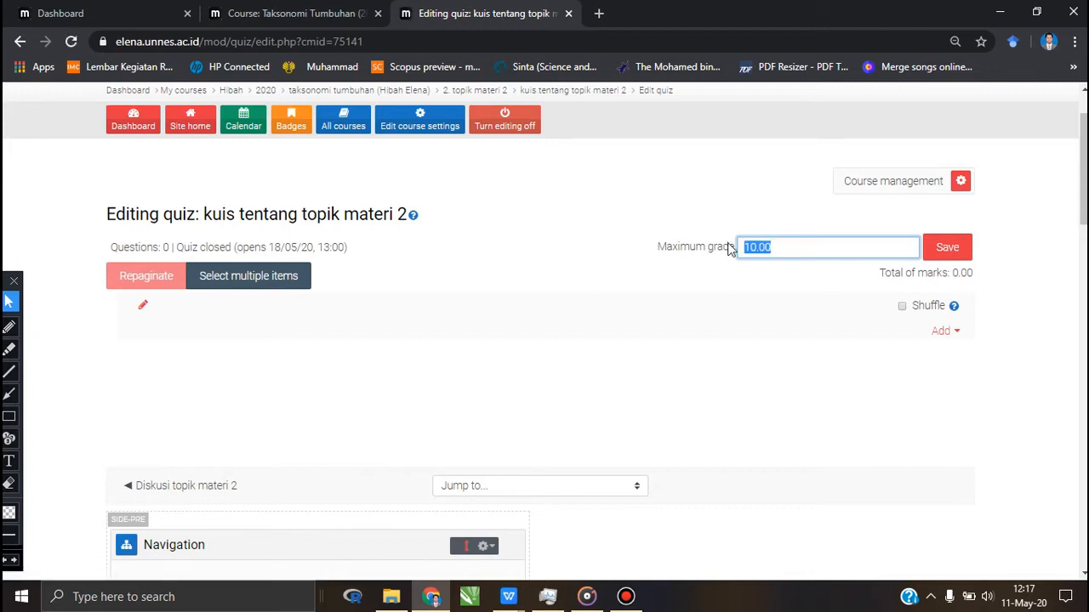
text(100)
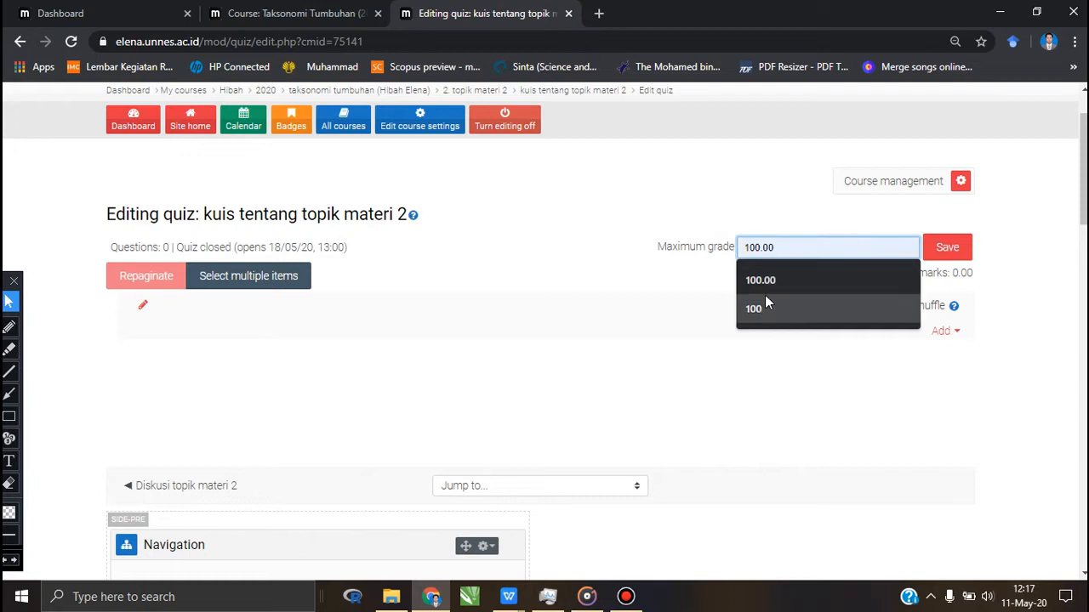
click(765, 306)
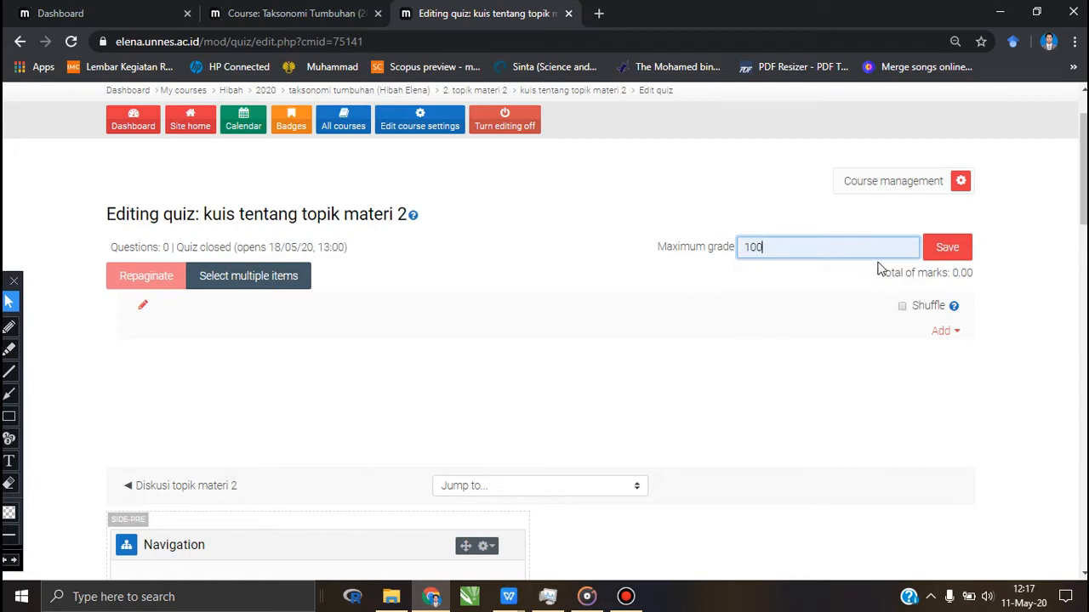
click(944, 253)
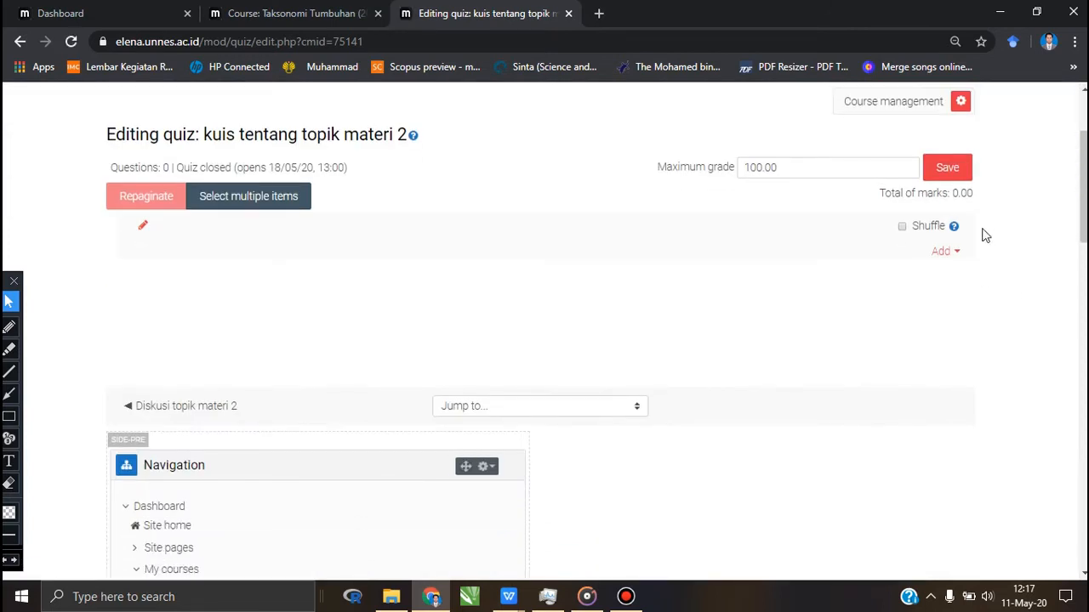
Enable shuffling of the quiz's questions and start adding a new question
click(901, 227)
click(957, 253)
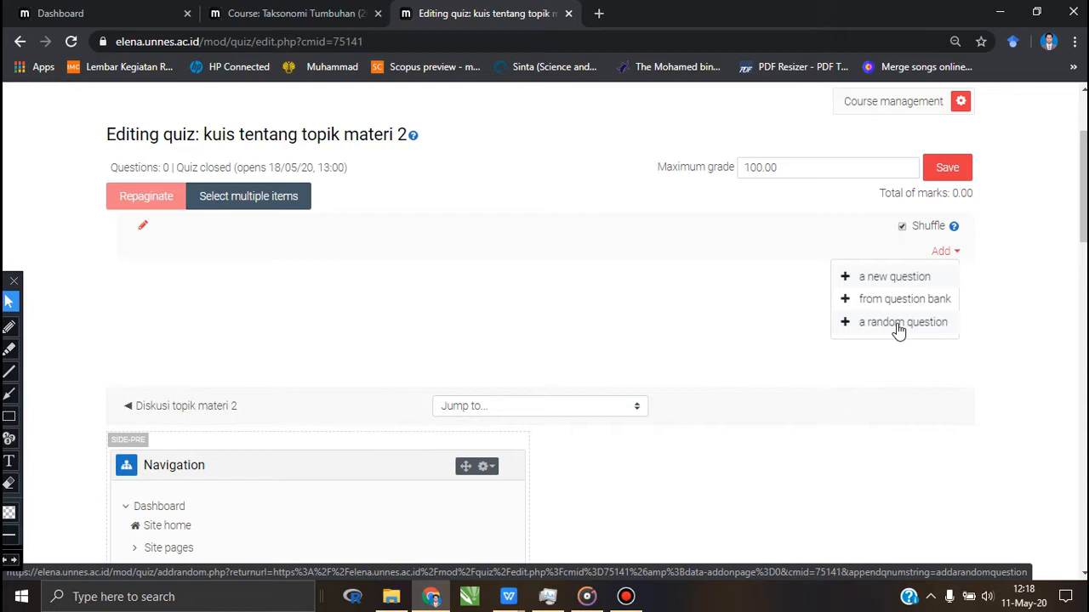
click(891, 283)
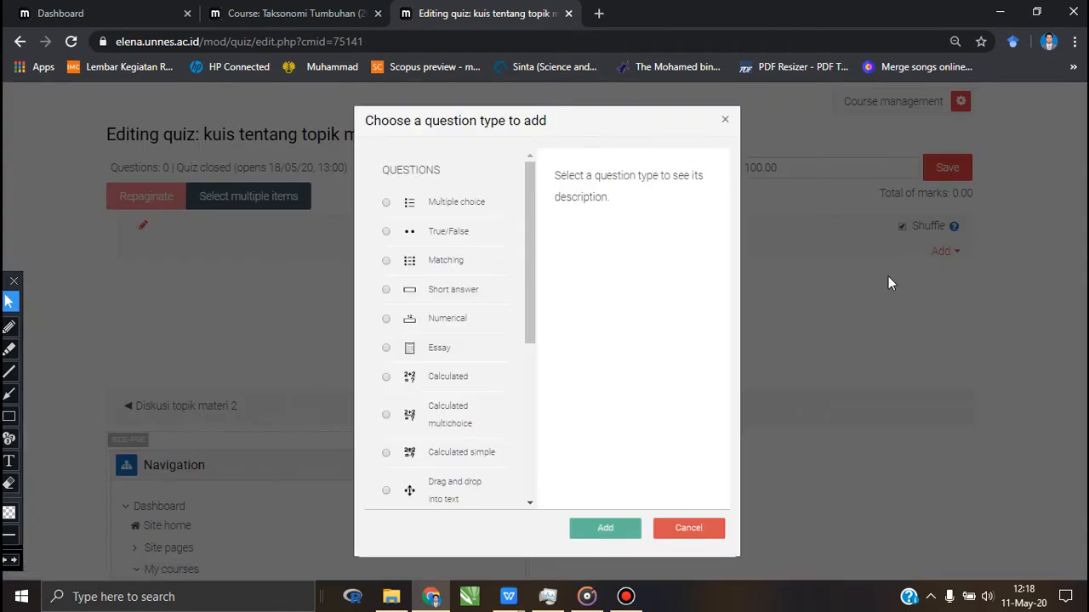
Draw a red rectangle around the QUESTIONS heading in the question type list and return to the normal pointer
click(8, 416)
drag(367, 149, 452, 182)
click(9, 302)
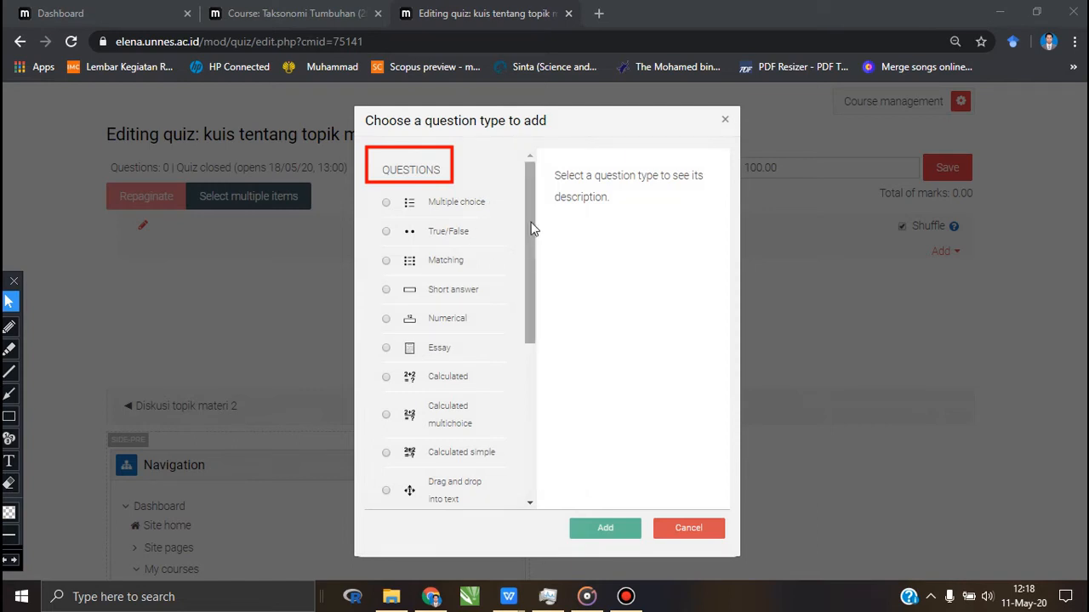
Draw red freehand check marks beside the Multiple choice, True/False, Matching, Short answer and Essay question types and return to the normal pointer
drag(531, 222, 536, 255)
scroll(538, 261, down, 1)
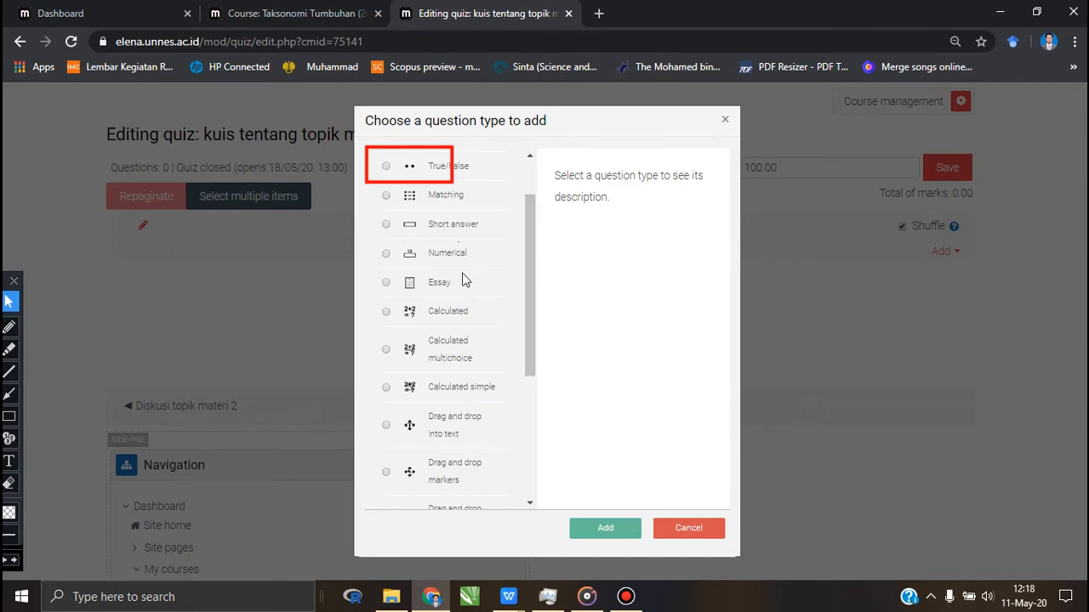
drag(535, 295, 537, 253)
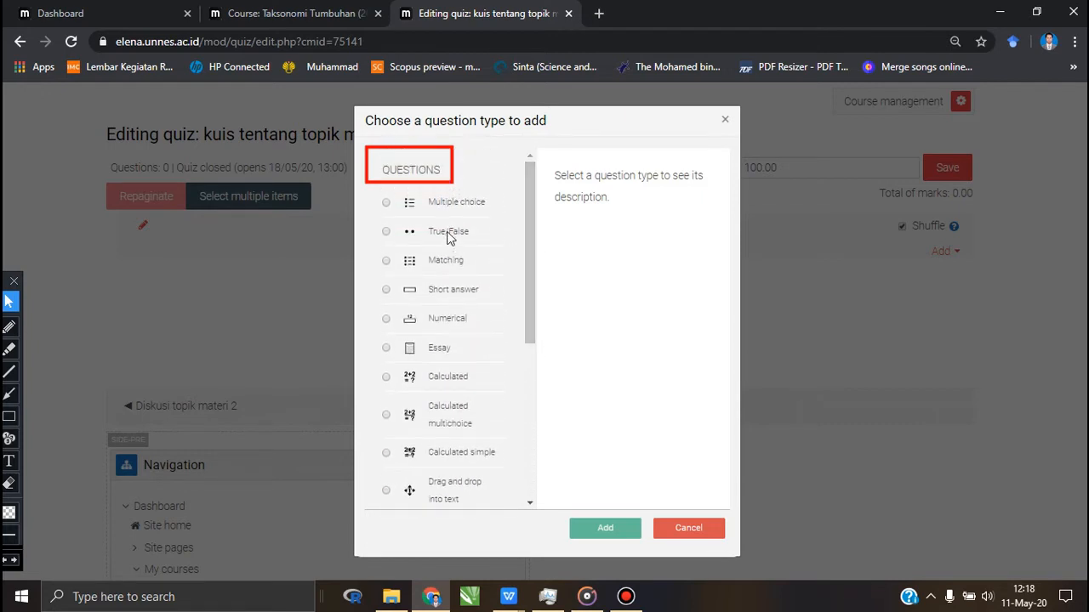
click(9, 326)
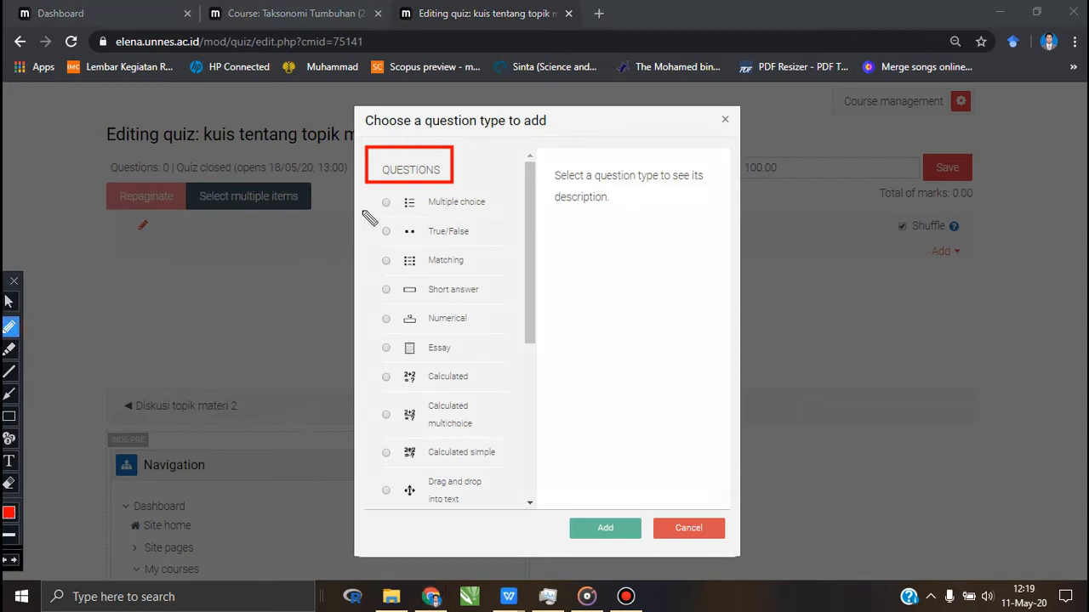
drag(376, 194, 394, 193)
click(373, 227)
drag(384, 234, 398, 201)
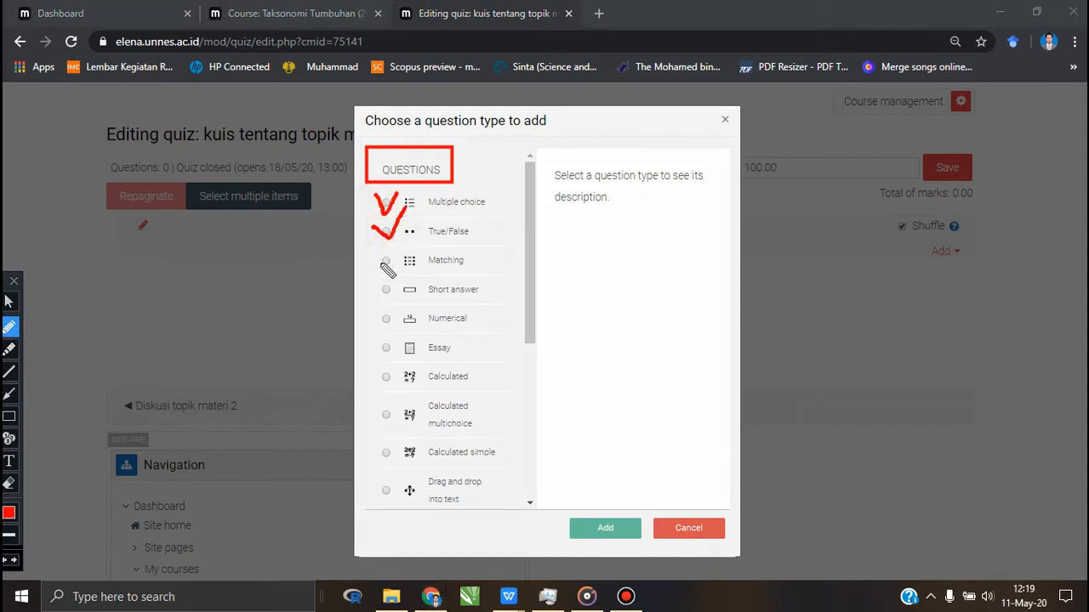
drag(376, 257, 408, 243)
drag(381, 285, 410, 264)
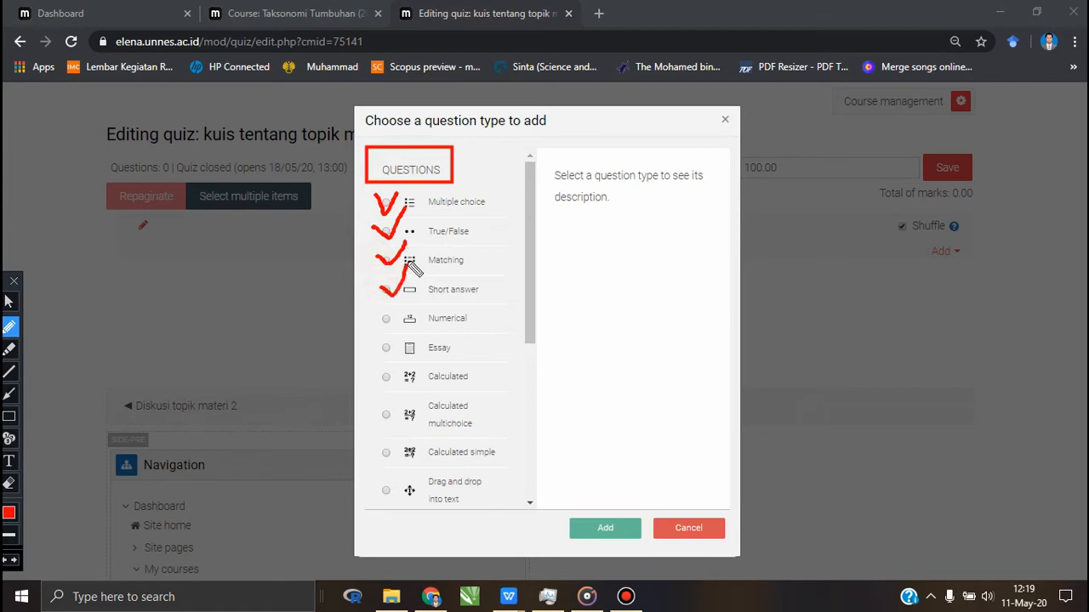
click(376, 346)
drag(385, 354, 409, 338)
click(9, 303)
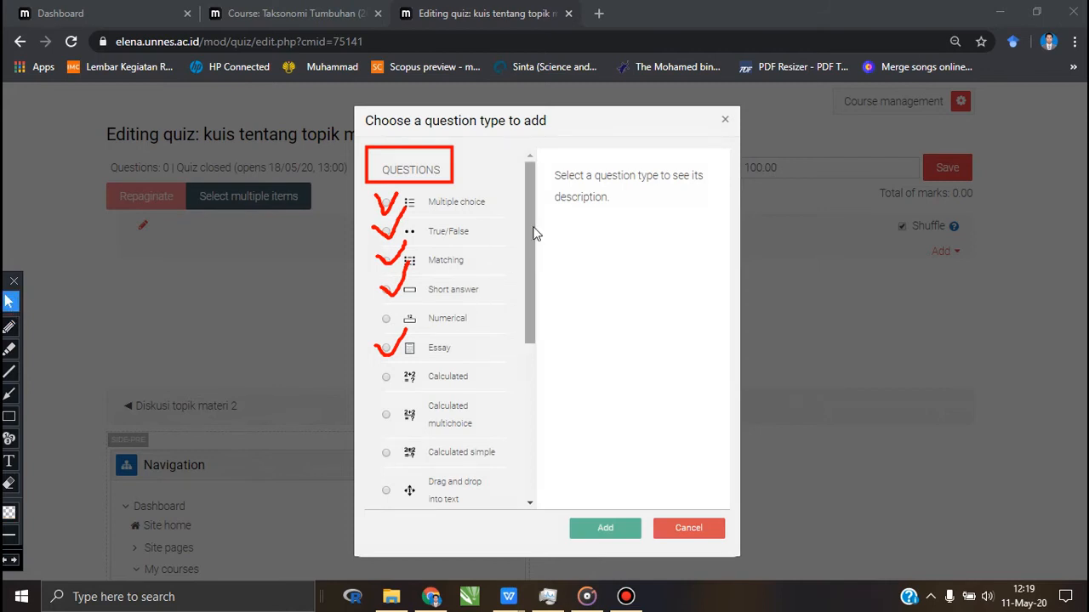
Erase the red rectangle and all check marks from the question type list and return to the normal pointer
scroll(534, 231, down, 4)
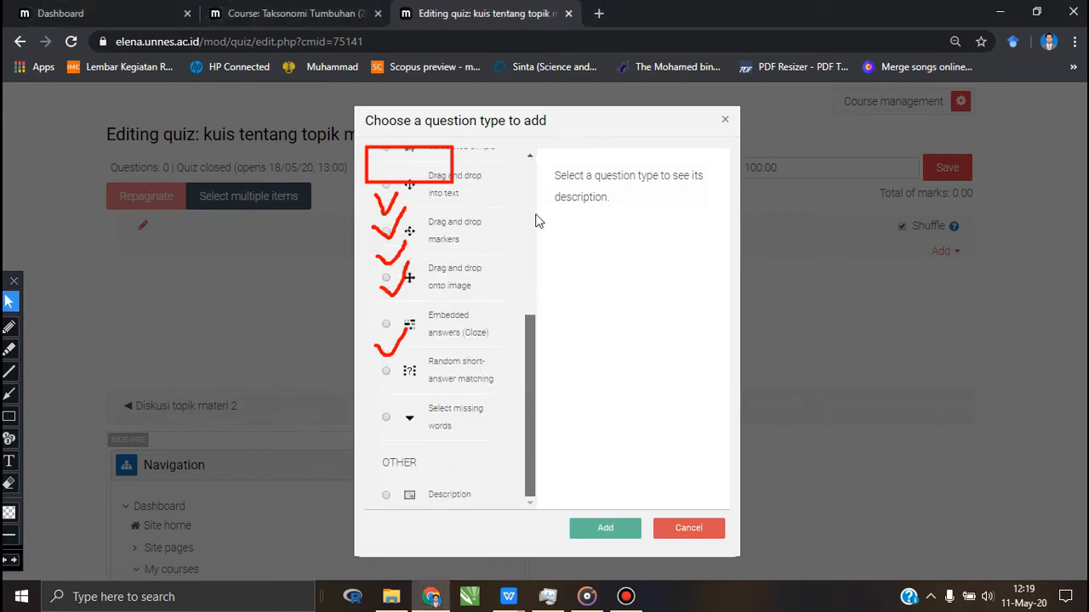
scroll(536, 221, up, 5)
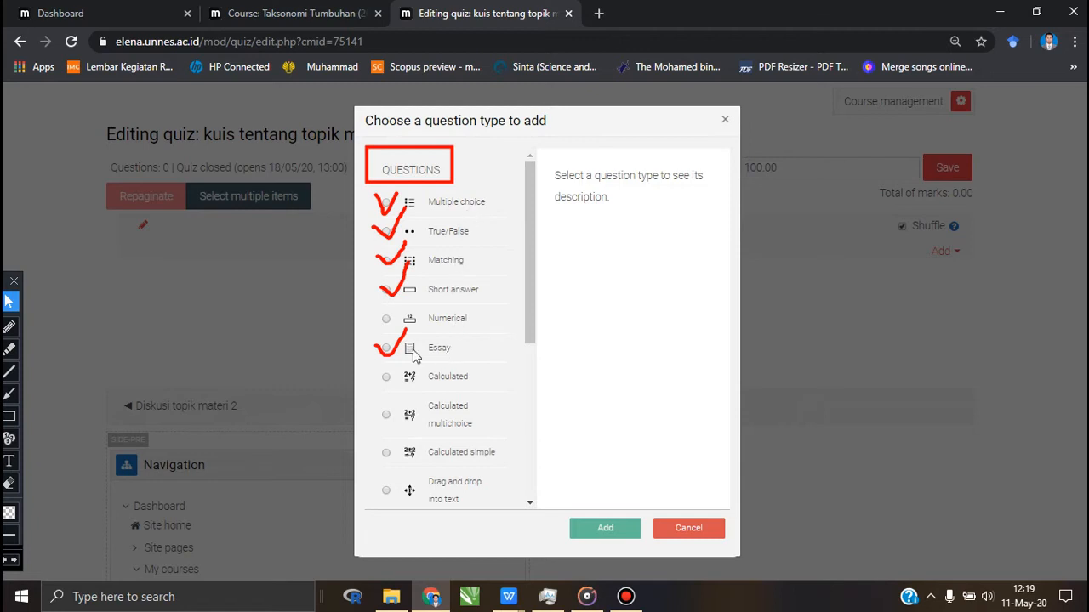
click(8, 482)
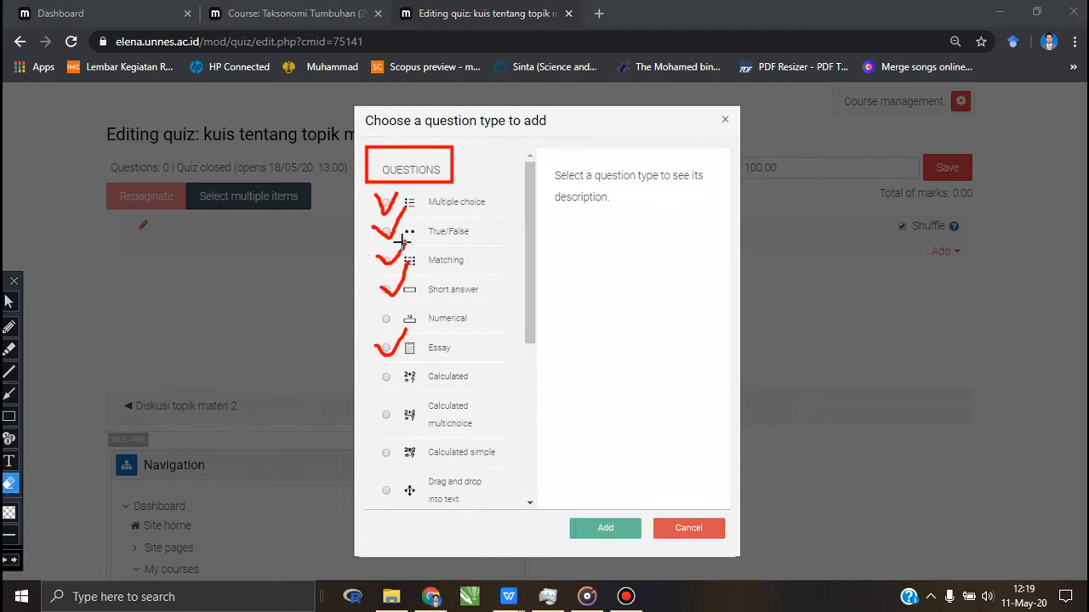
drag(340, 128, 486, 358)
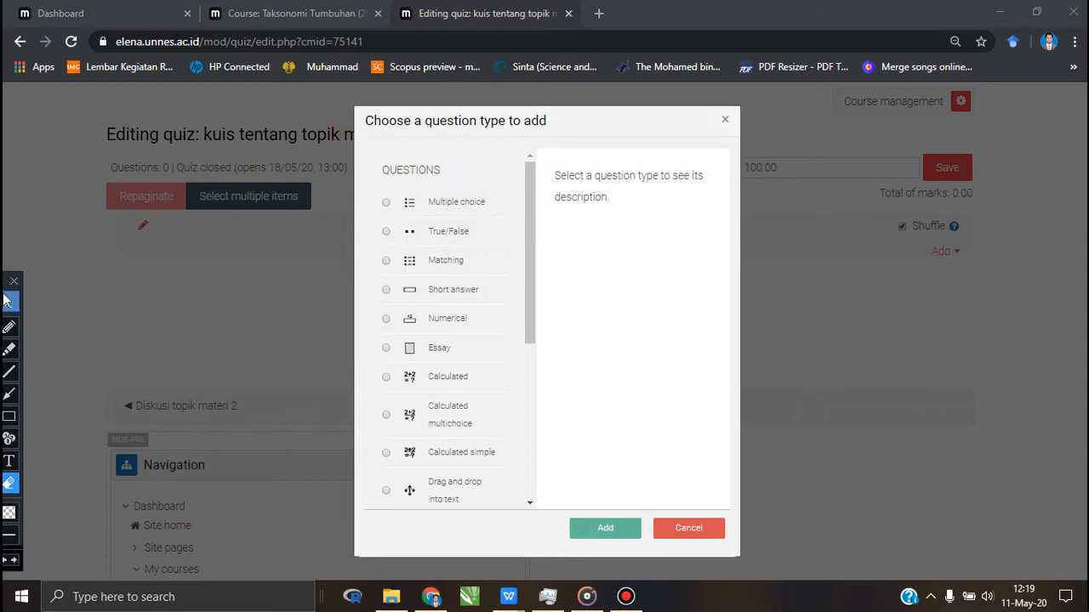
click(9, 302)
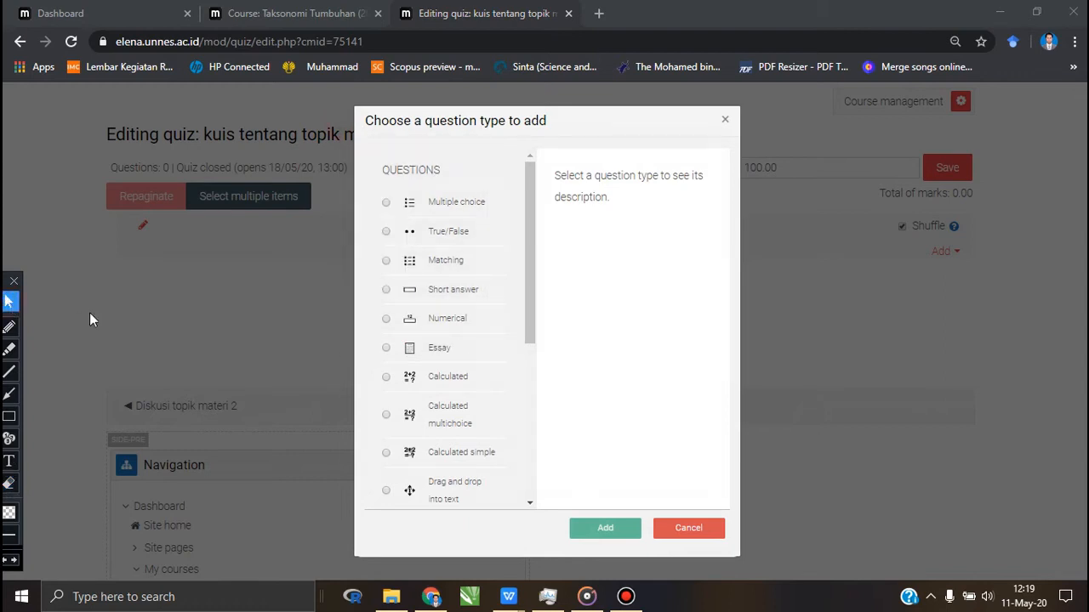
Add a Multiple choice question to the quiz and name it 1
click(386, 205)
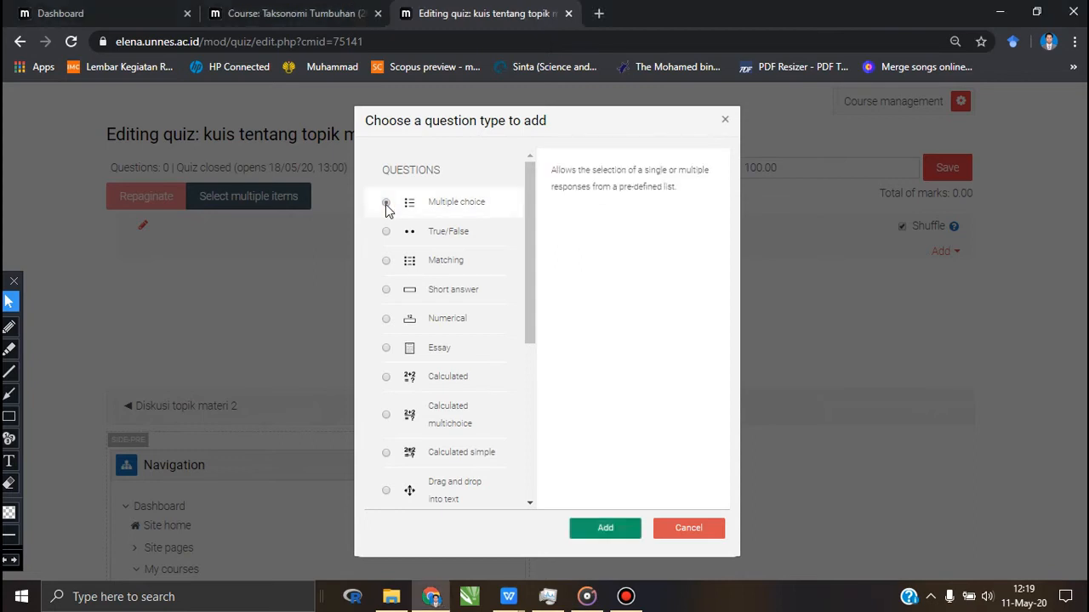
click(605, 528)
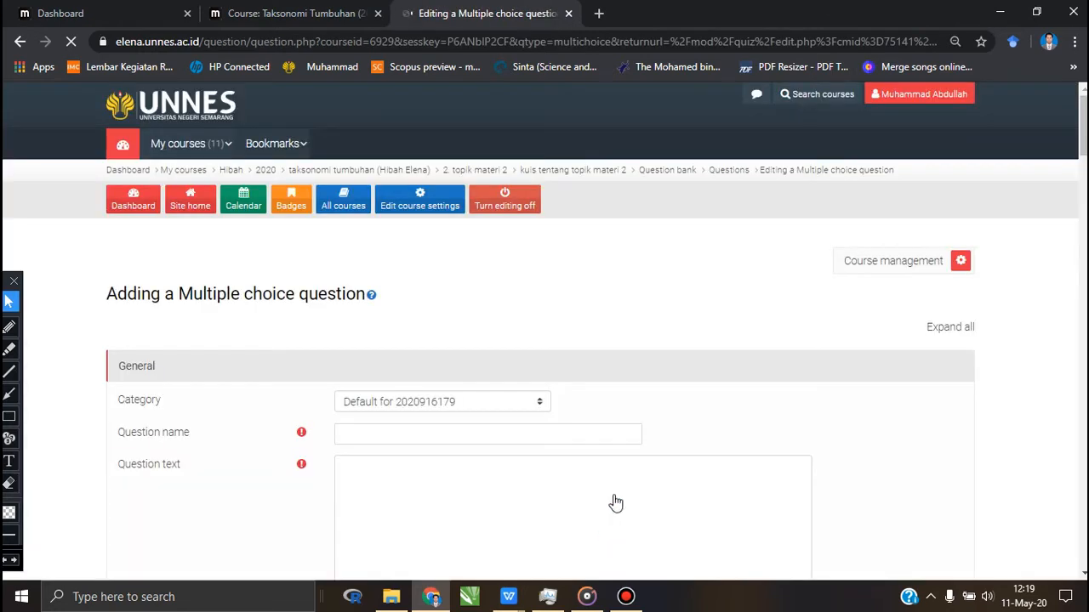
scroll(609, 407, down, 1)
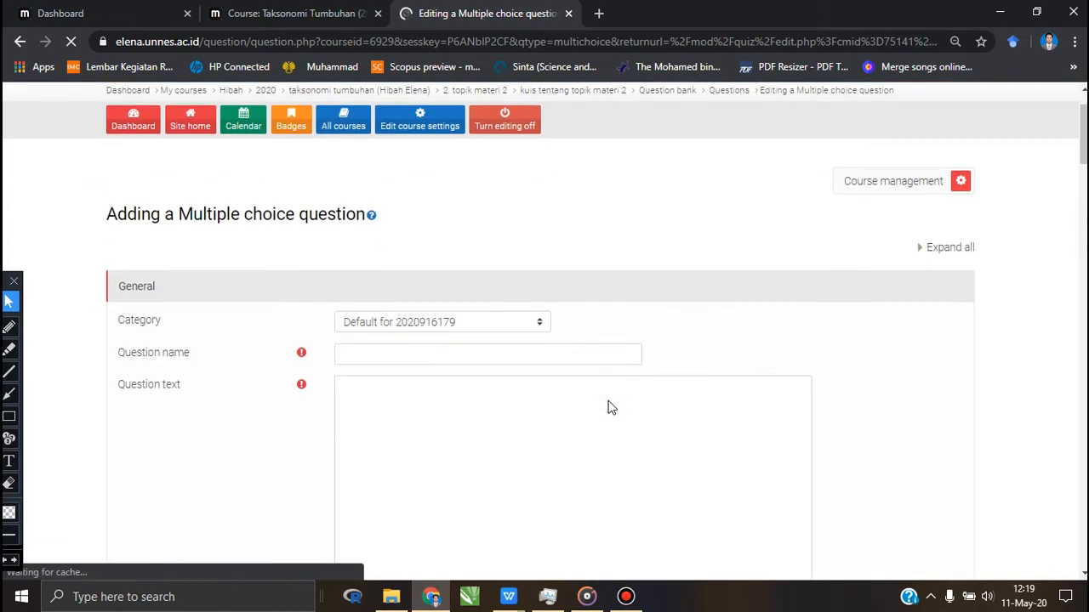
scroll(608, 407, down, 1)
scroll(450, 263, down, 1)
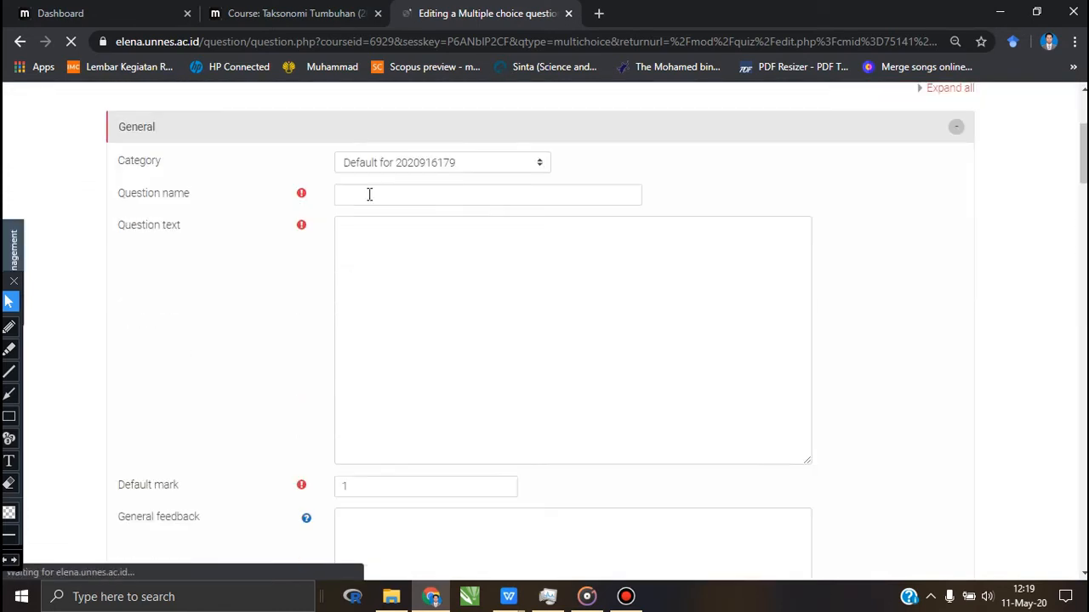
click(369, 193)
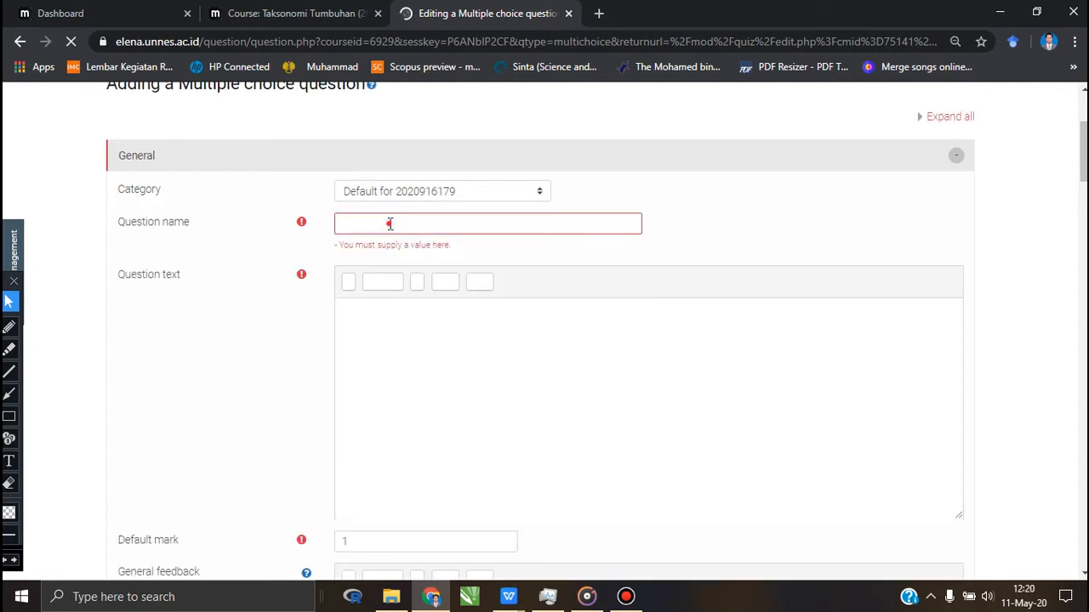
click(390, 224)
text(1)
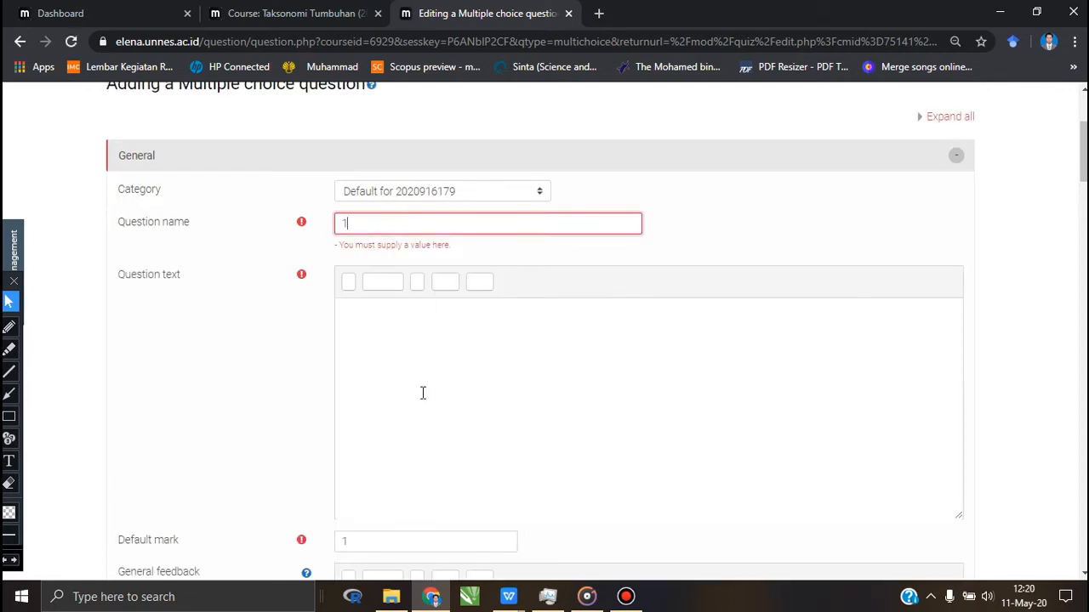
Expand the Question text editor's toolbar to show all its formatting and media tools
click(427, 339)
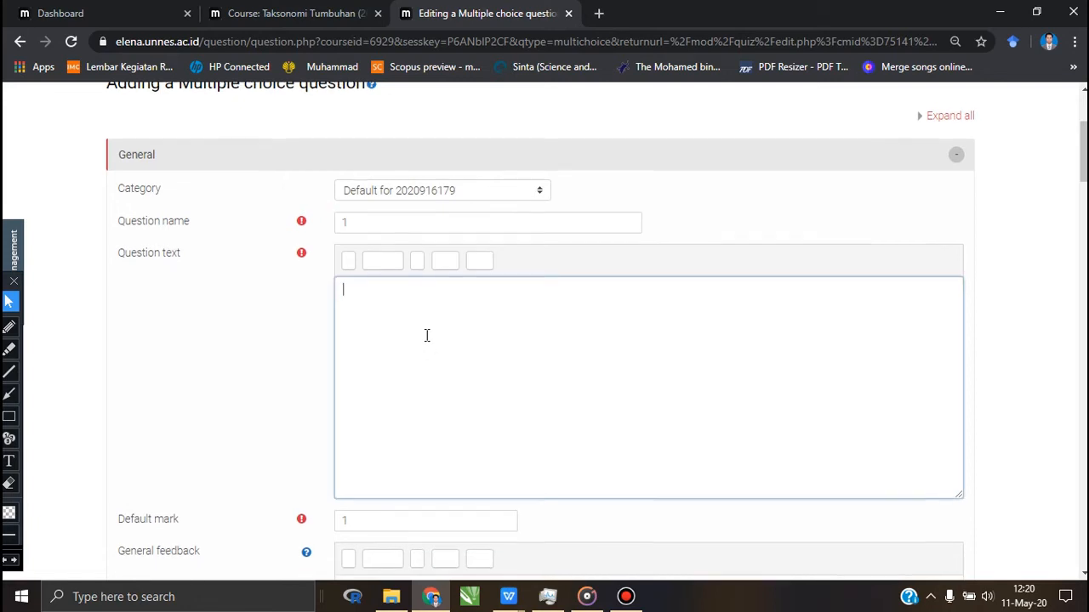
scroll(427, 336, down, 1)
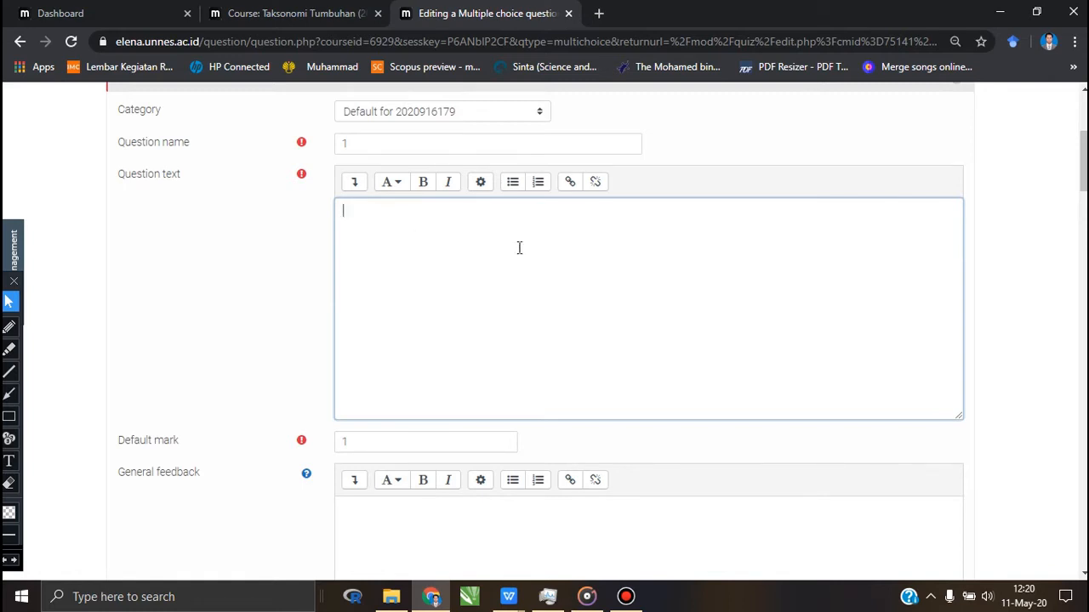
click(356, 183)
click(398, 287)
scroll(397, 287, down, 2)
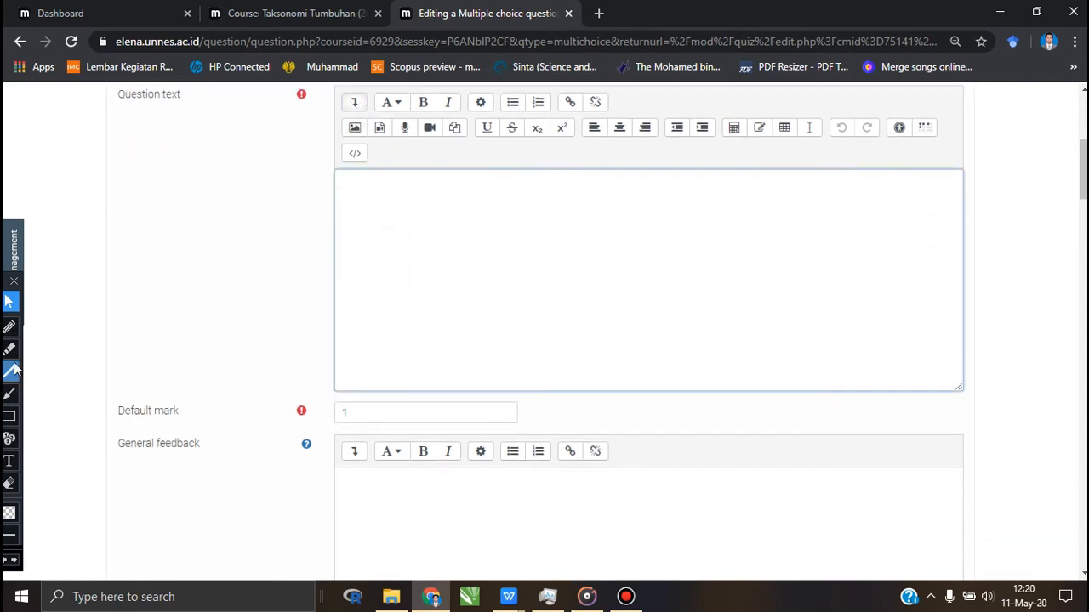
Circle the Question text editor's toolbar toggle in red, erase the circle and return to the normal pointer
click(11, 328)
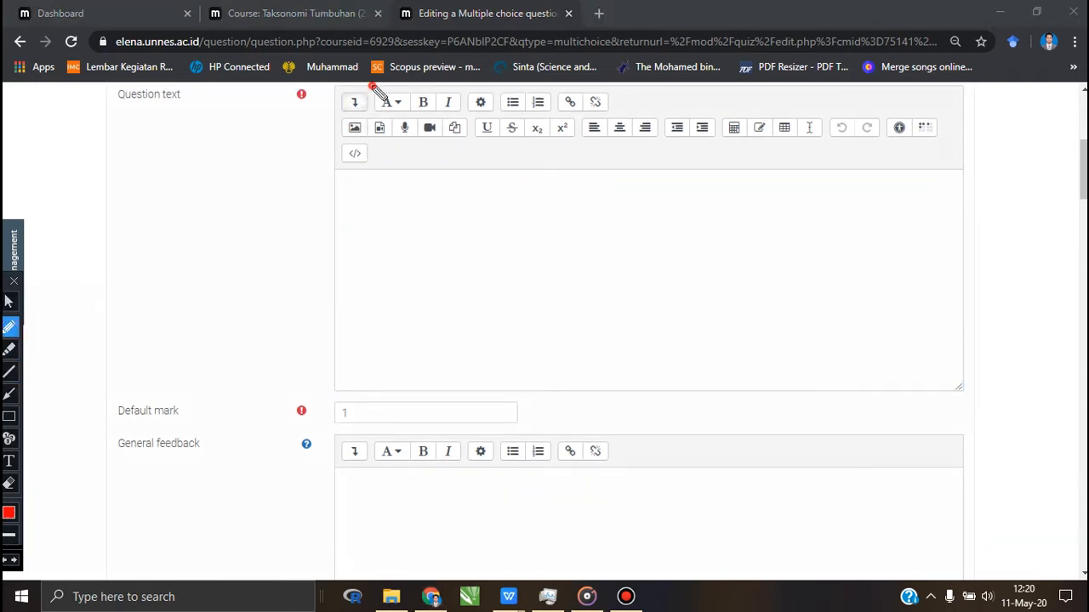
mouse_move(372, 85)
mouse_down()
mouse_move(345, 112)
mouse_move(367, 111)
mouse_move(372, 86)
mouse_up()
click(9, 302)
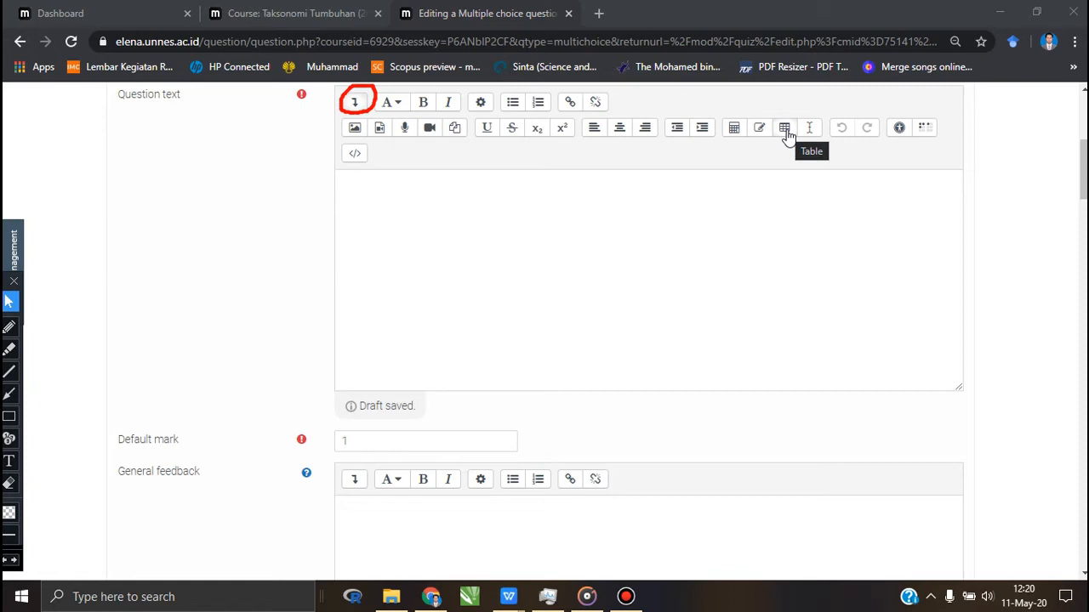
click(10, 483)
drag(328, 81, 437, 155)
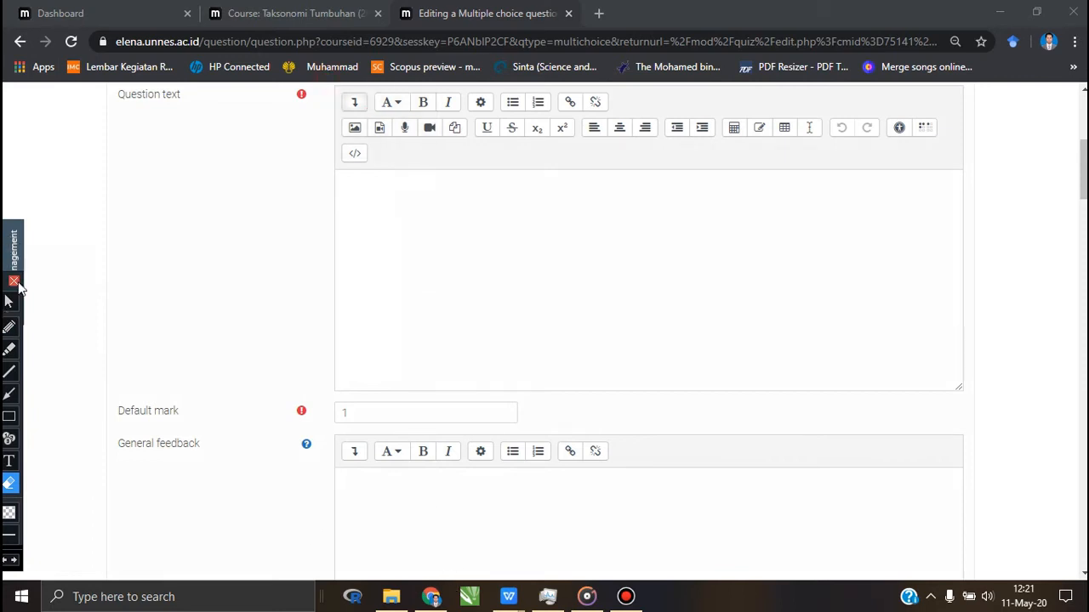
click(9, 301)
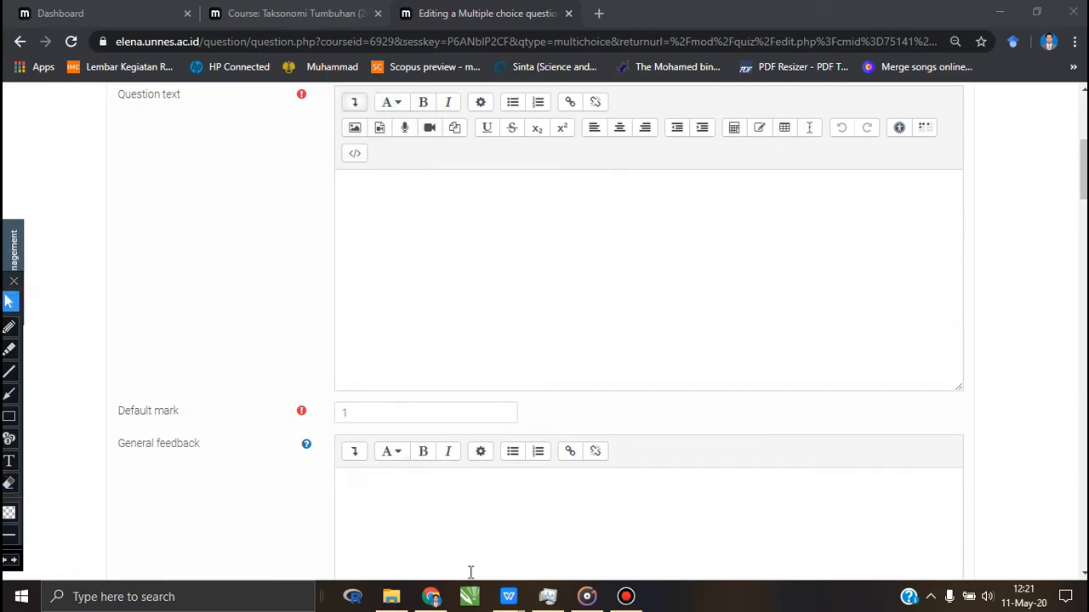
Switch to the BANK SOAL TAKSONOMI TUMBUHAN document in WPS Office and copy the text of question 1 under PILIHAN GANDA
mouse_move(508, 597)
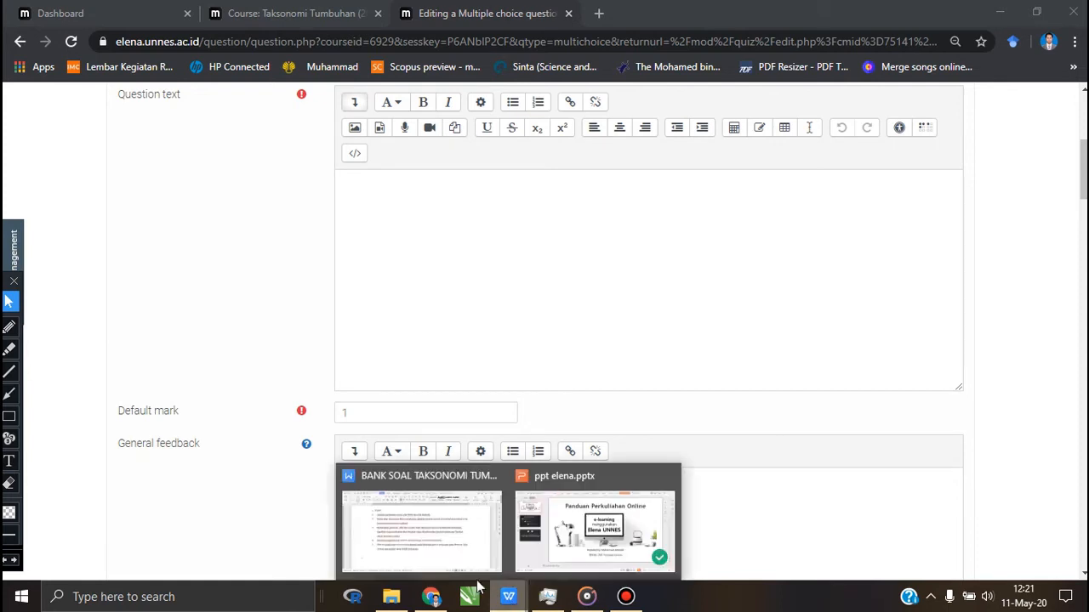
click(412, 533)
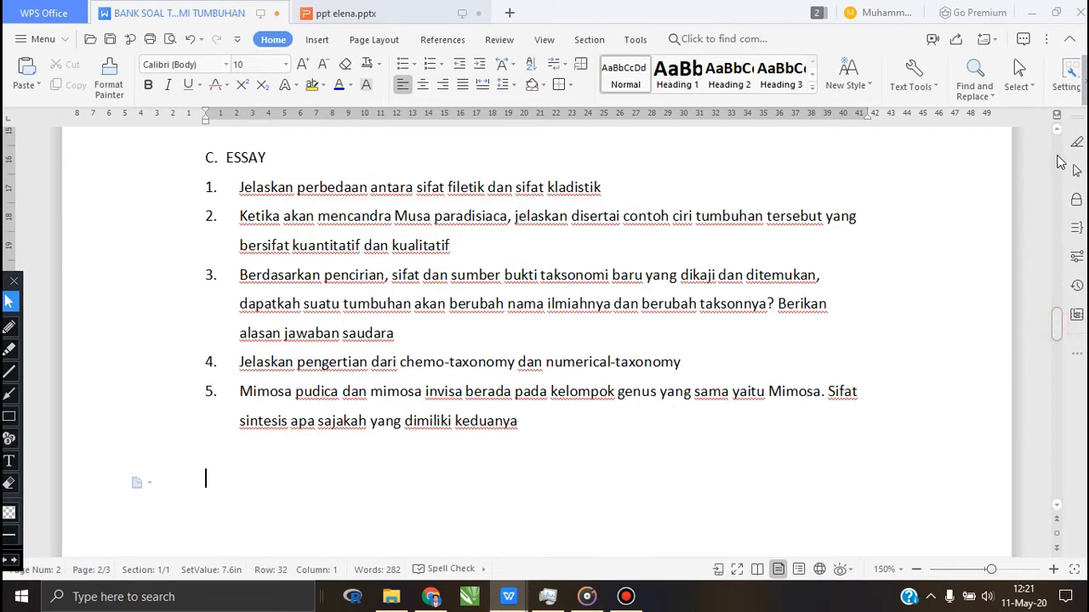
drag(1057, 319, 1057, 153)
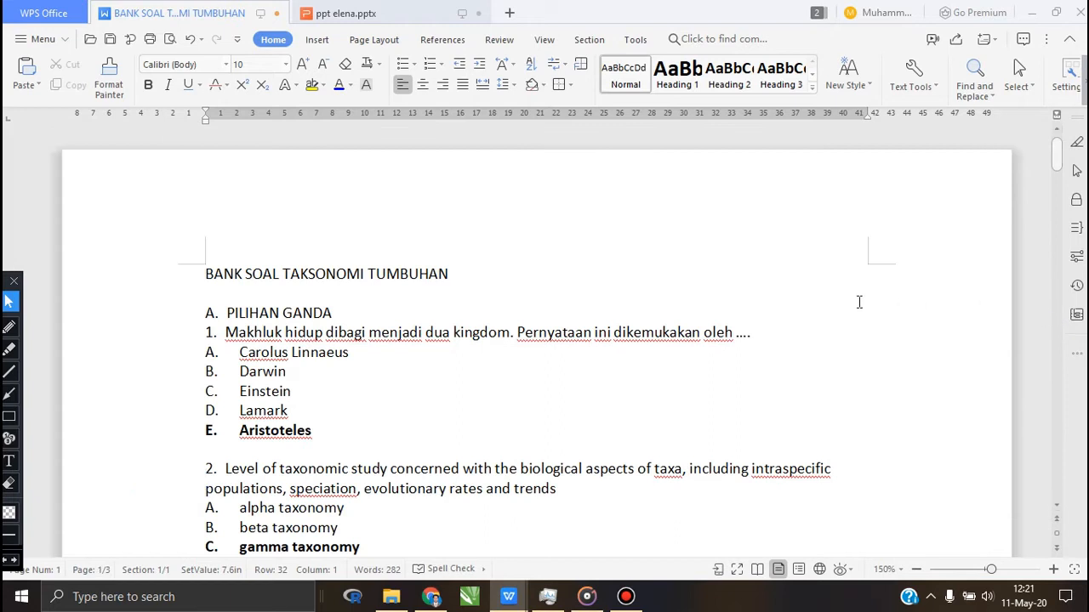
scroll(859, 302, down, 3)
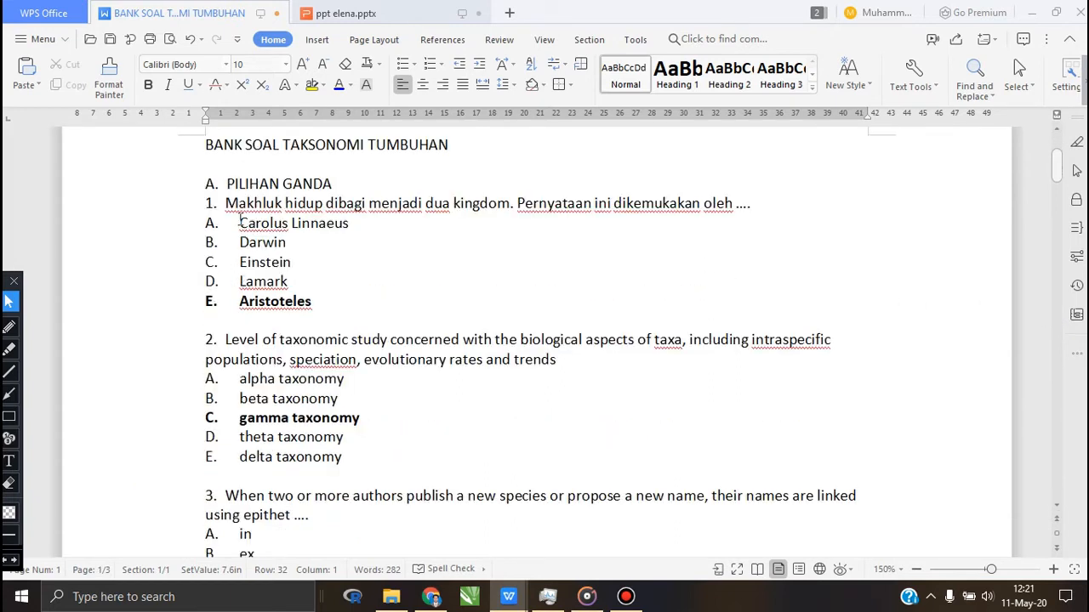
drag(224, 204, 755, 205)
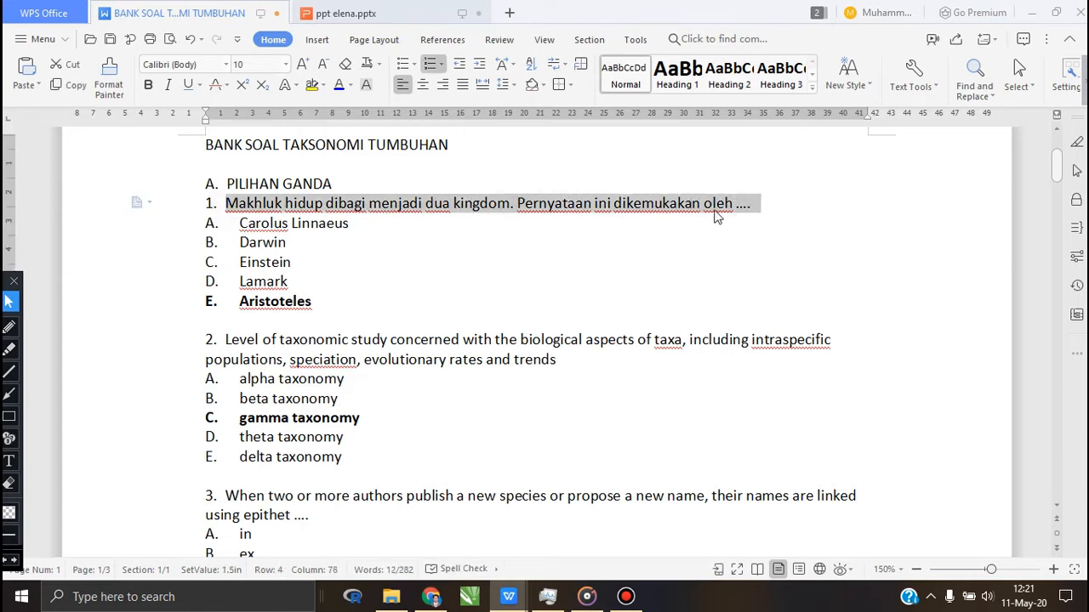
Switch back to Chrome and paste "Makhluk hidup dibagi menjadi dua kingdom. Pernyataan ini dikemukakan oleh ...." as the question text
click(432, 598)
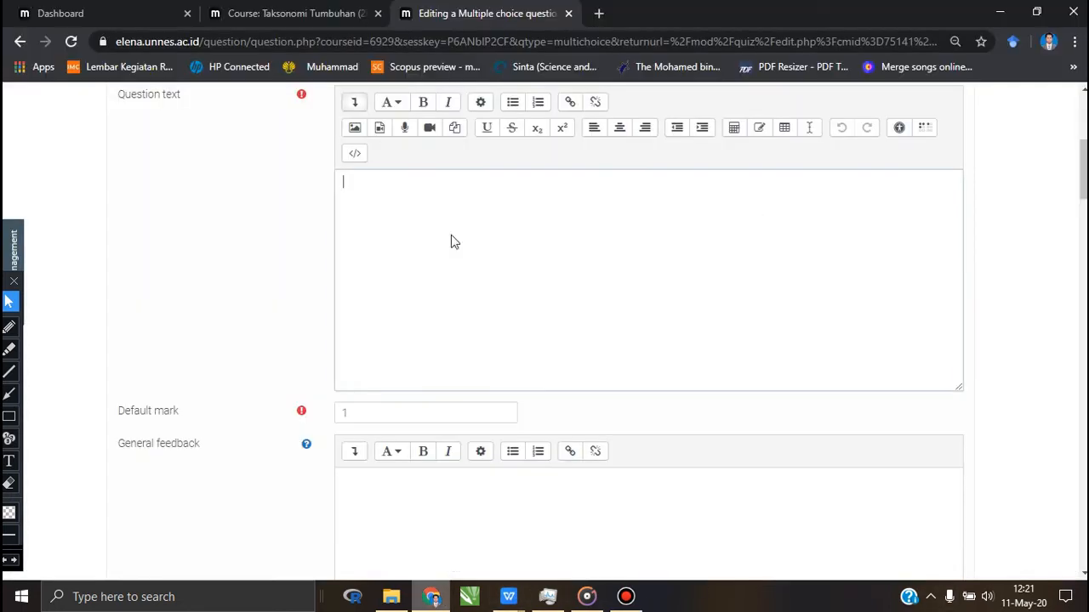
right_click(452, 236)
click(490, 361)
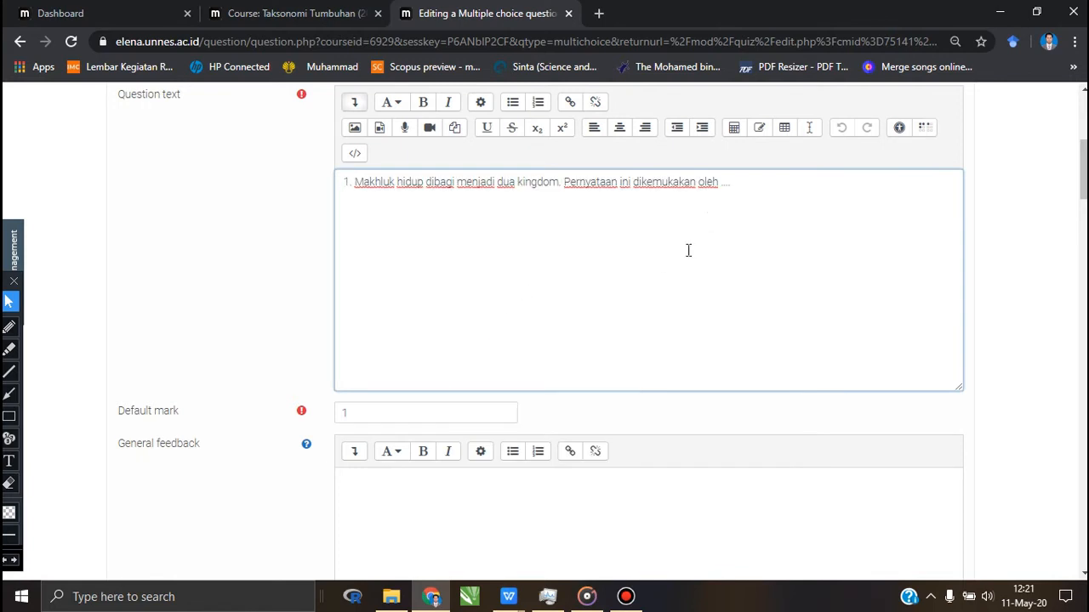
Set the question's default mark to 10
scroll(670, 282, down, 3)
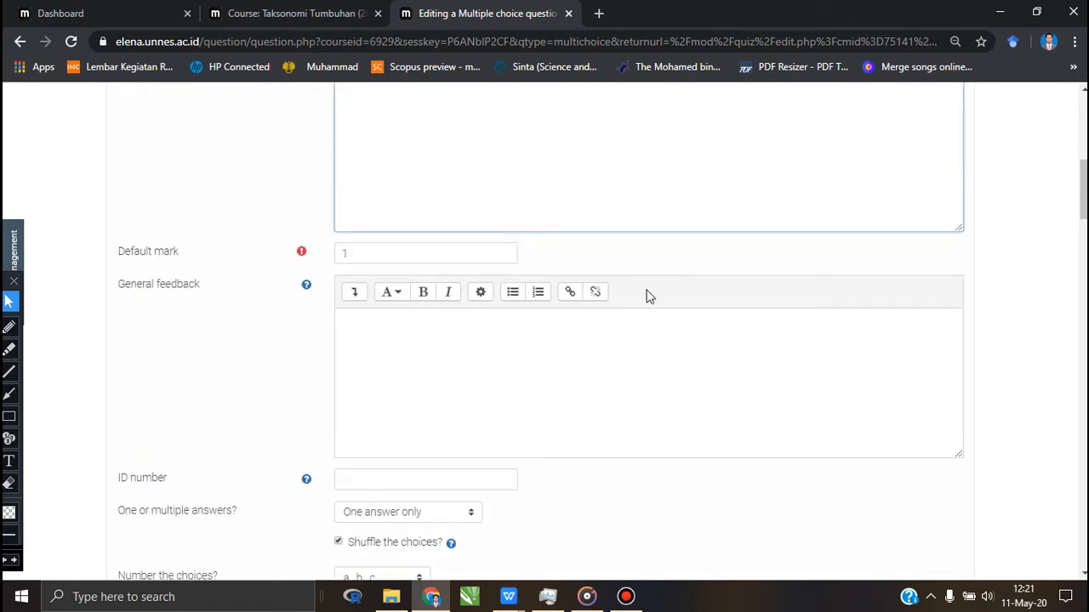
click(378, 254)
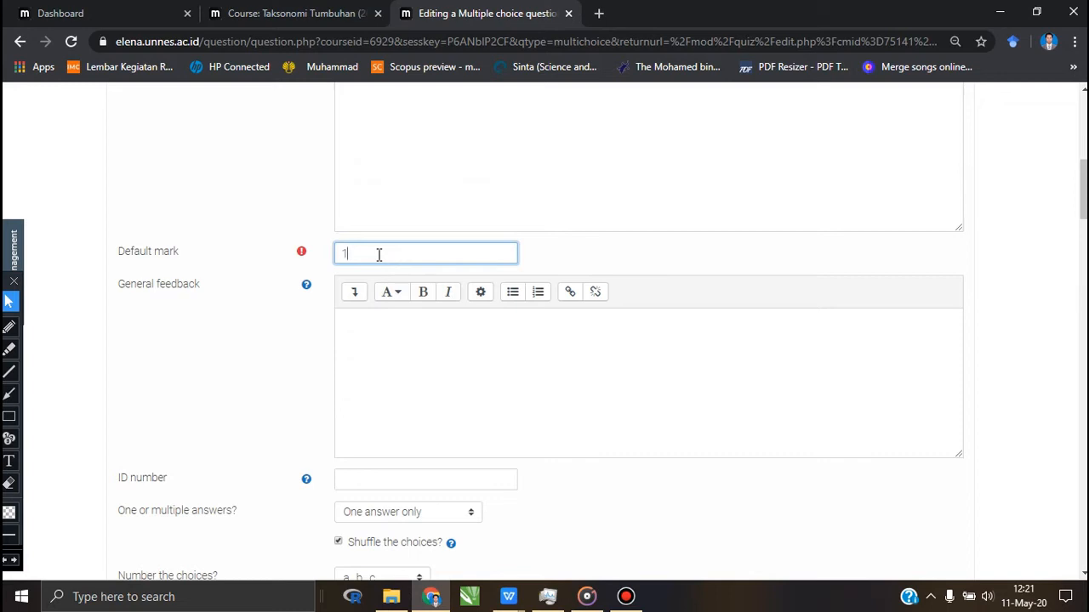
text(0)
scroll(429, 345, down, 2)
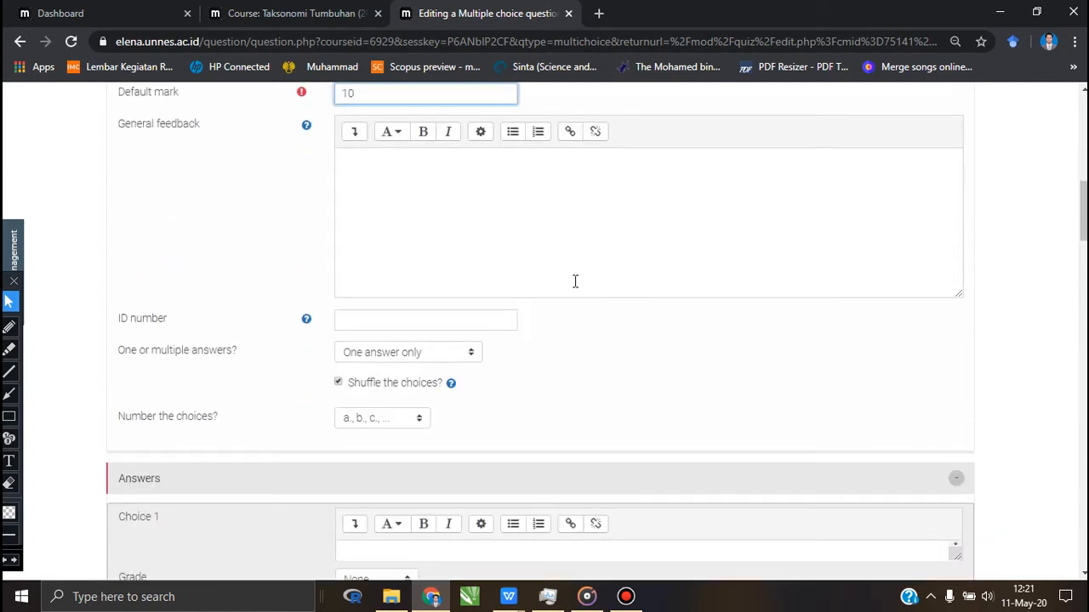
scroll(574, 281, down, 1)
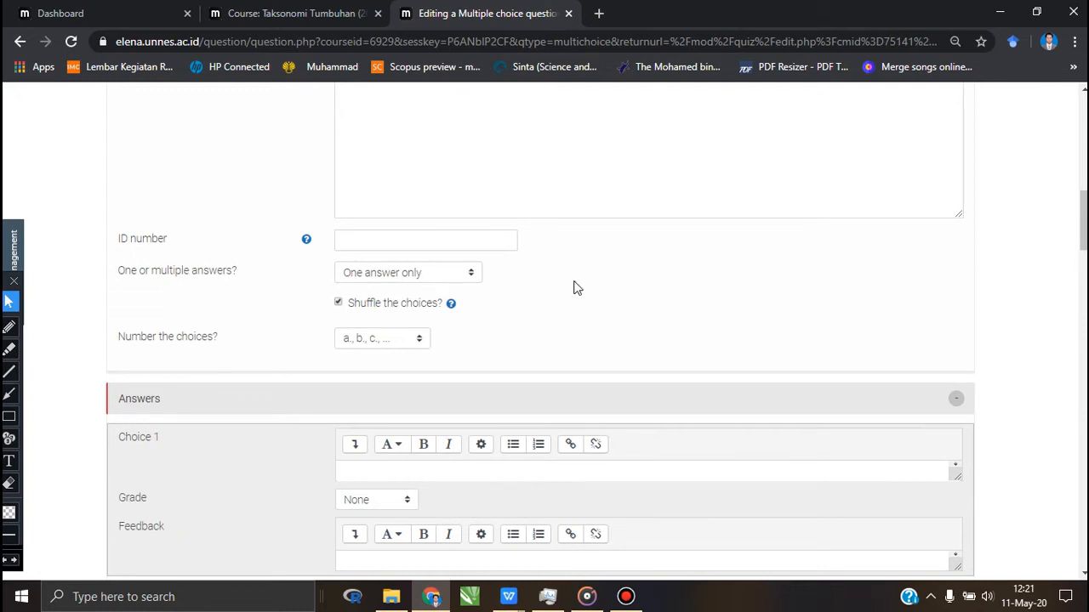
Keep the question at One answer only and set the choice numbering to A., B., C., ..
scroll(576, 285, down, 1)
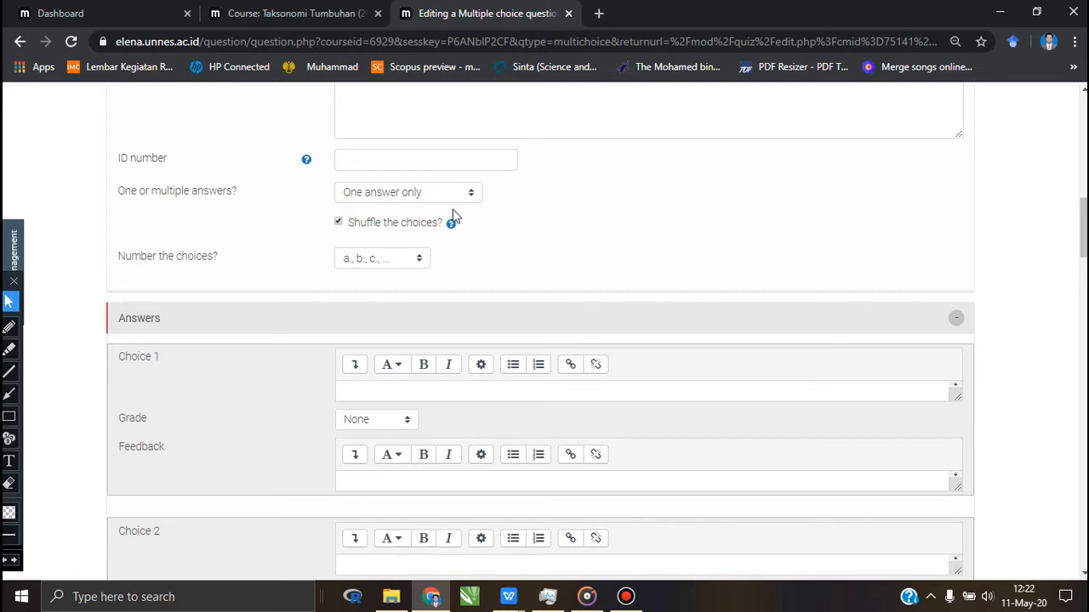
click(471, 196)
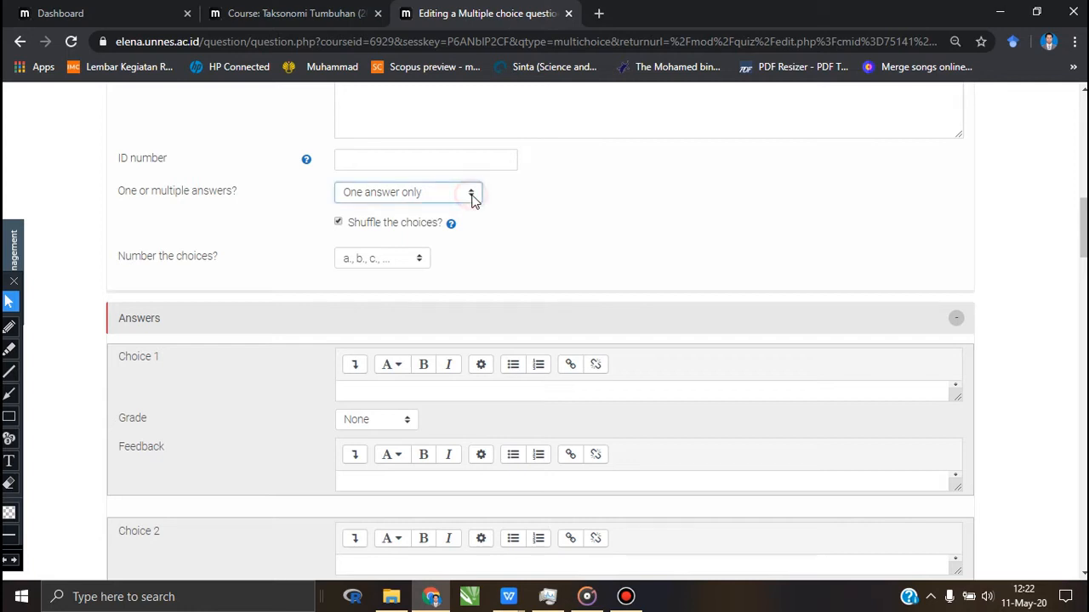
click(472, 195)
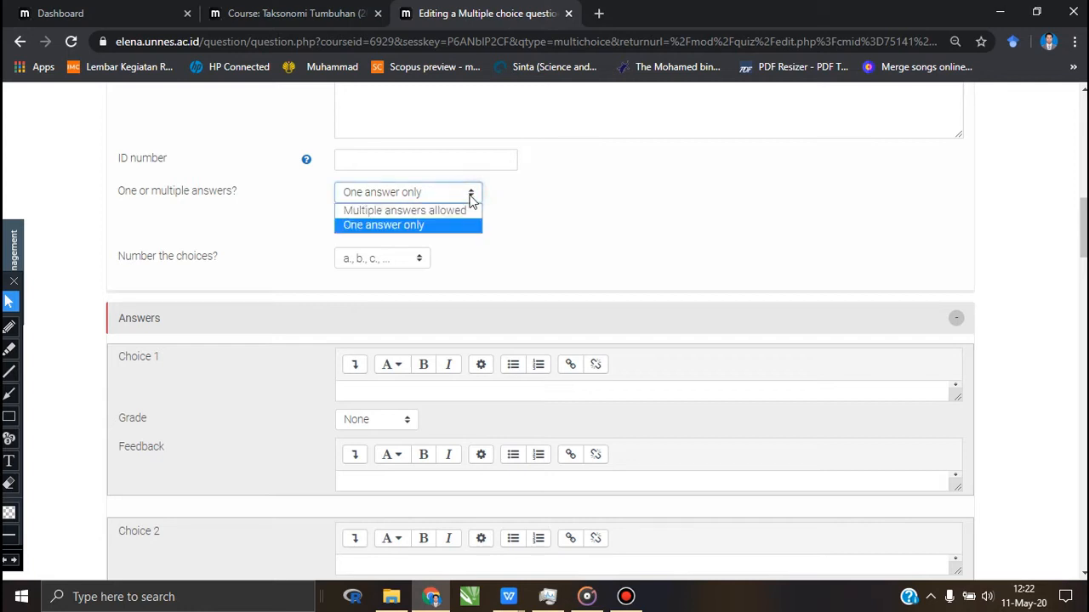
click(513, 186)
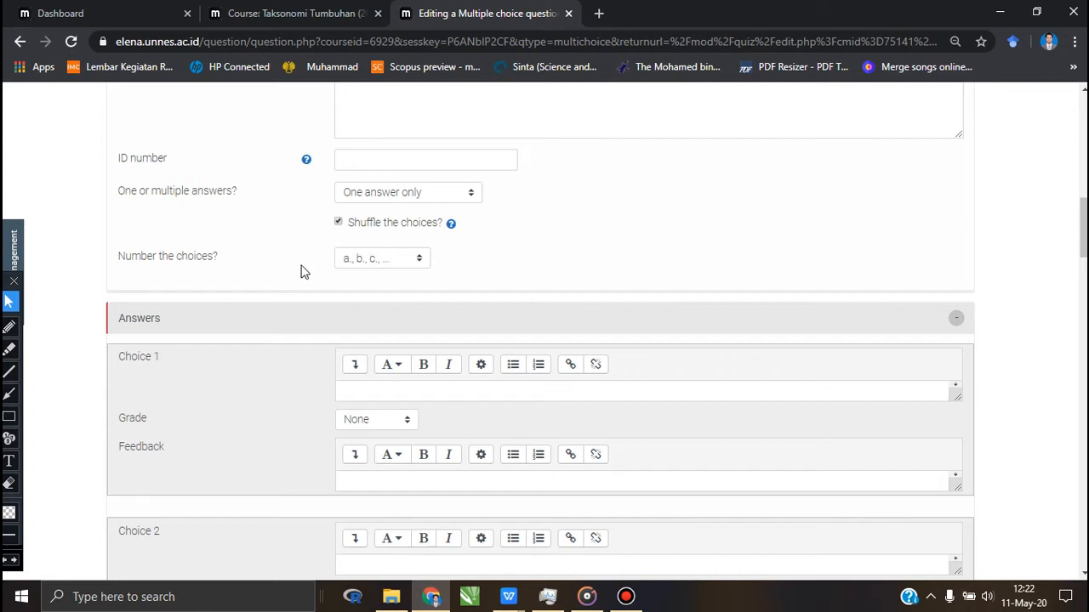
click(418, 261)
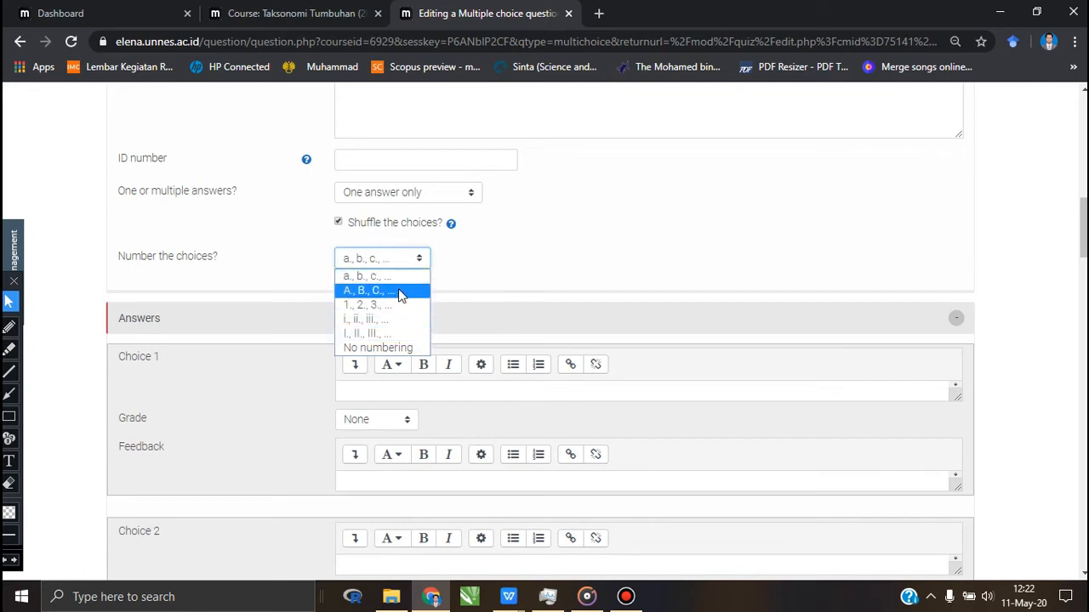
click(399, 291)
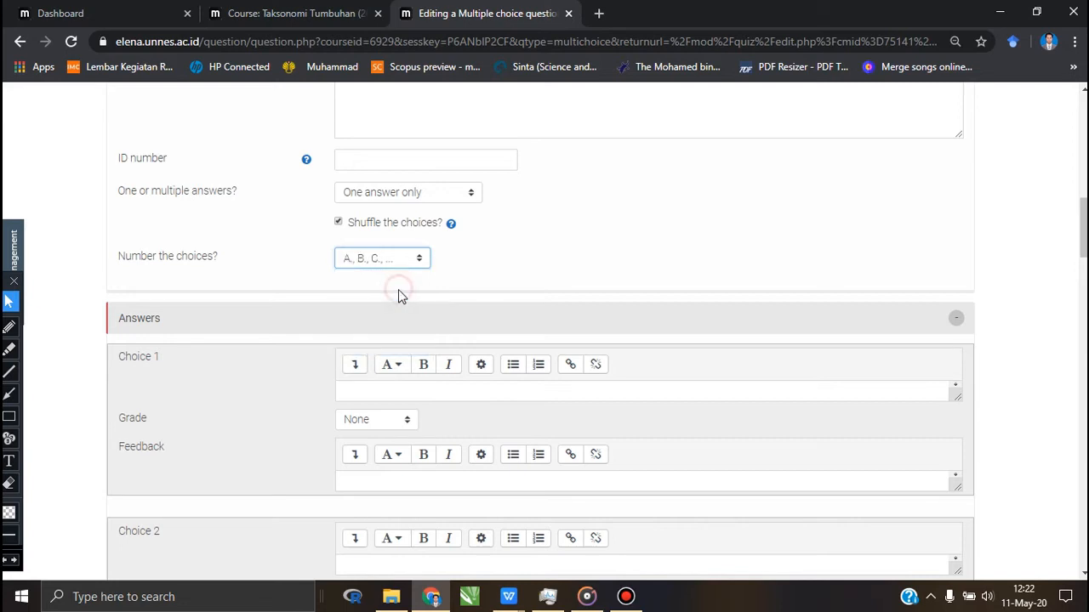
Target the Choice 1 answer, switch to the BANK SOAL TAKSONOMI TUMBUHAN document in WPS Office and copy question 1's option A, Carolus Linnaeus
scroll(476, 268, down, 2)
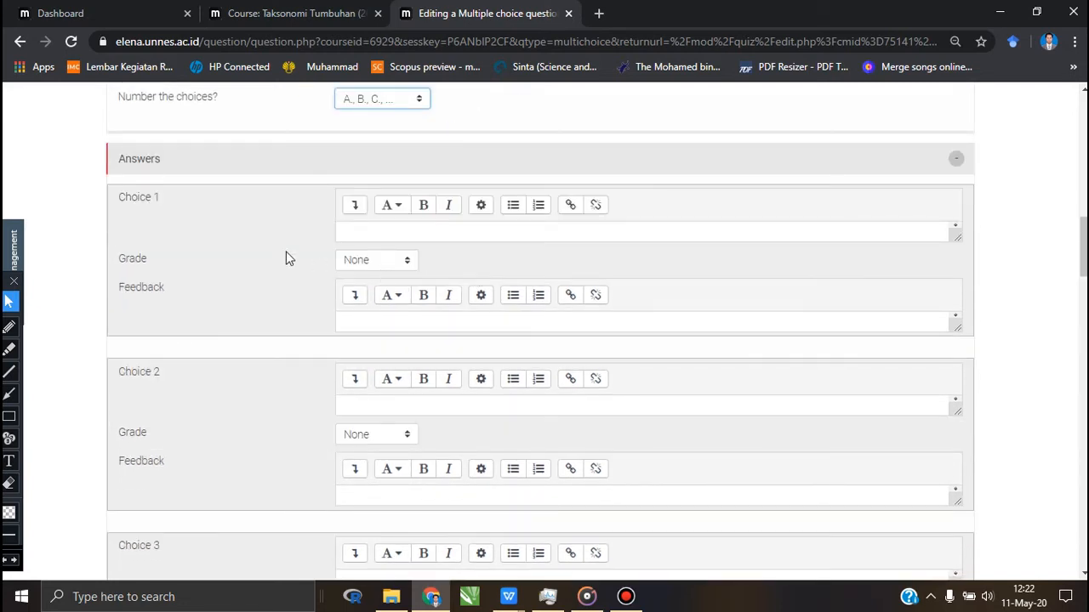
scroll(280, 270, down, 2)
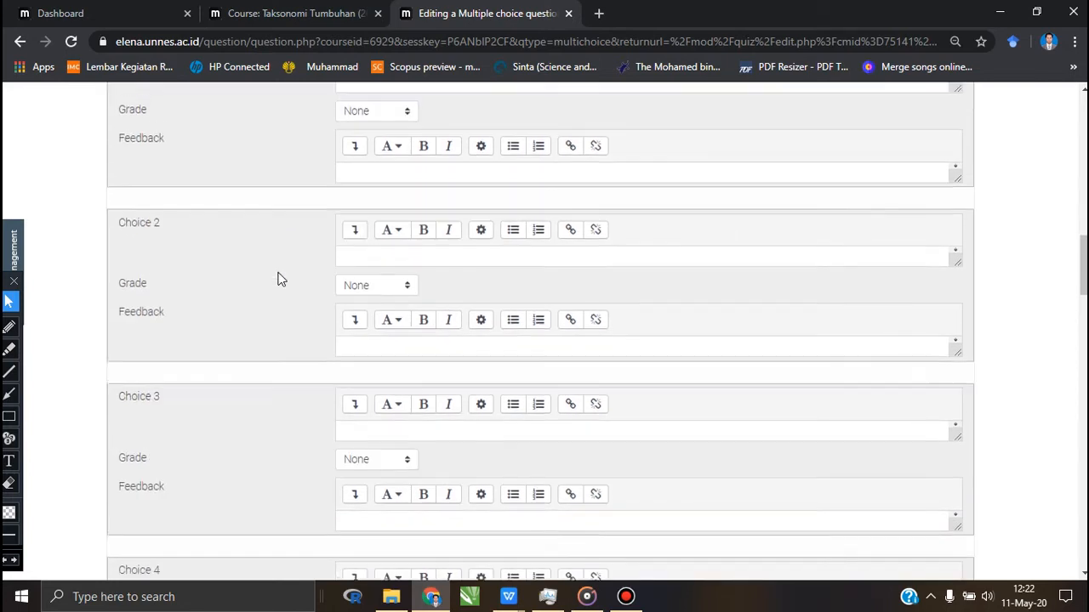
scroll(280, 279, up, 2)
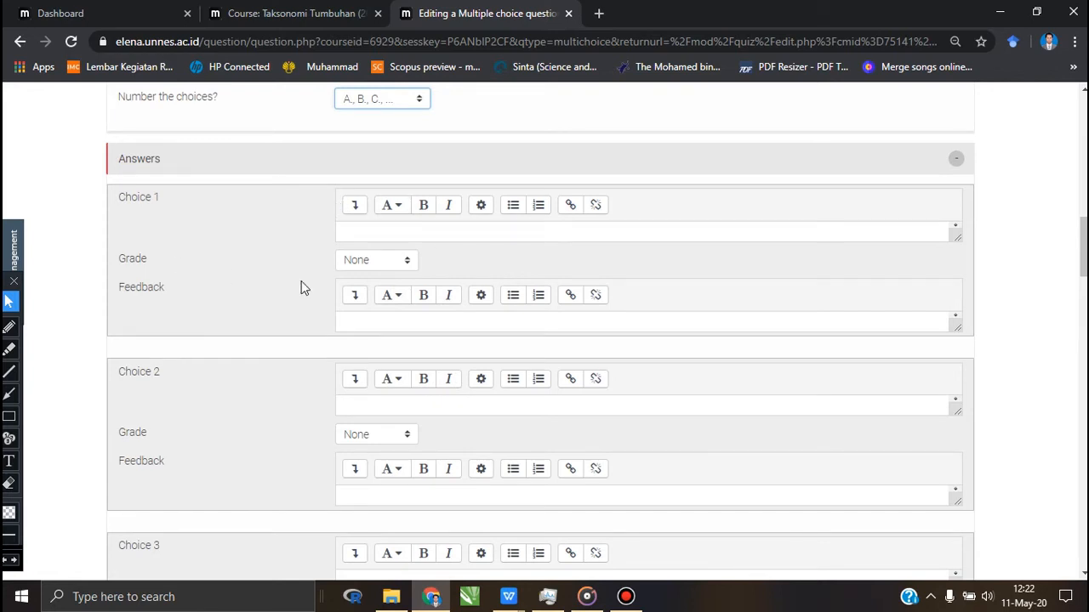
scroll(301, 284, down, 2)
scroll(301, 288, down, 1)
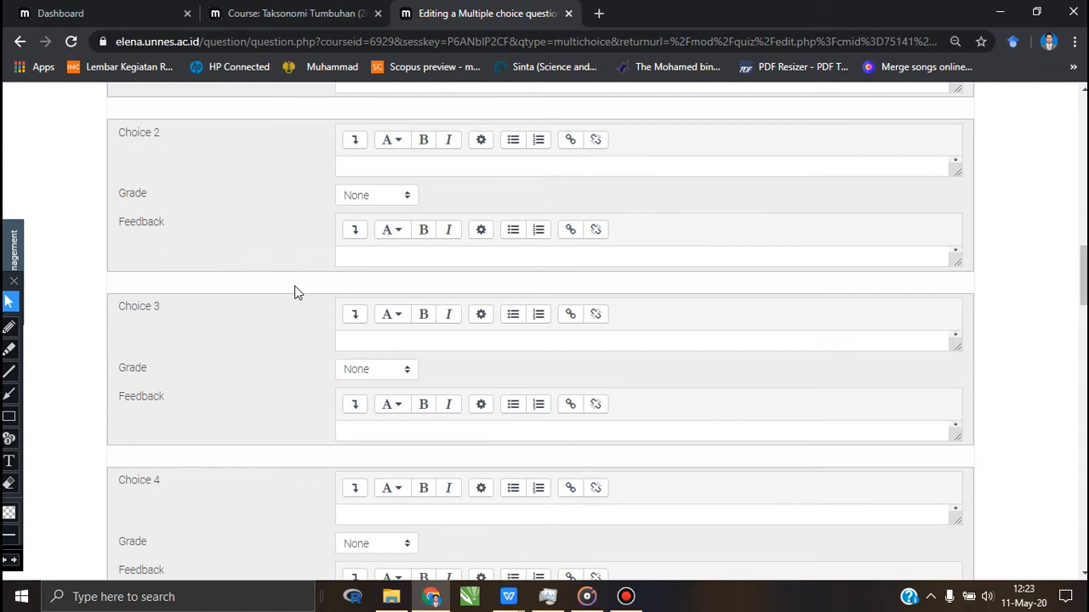
scroll(296, 289, up, 3)
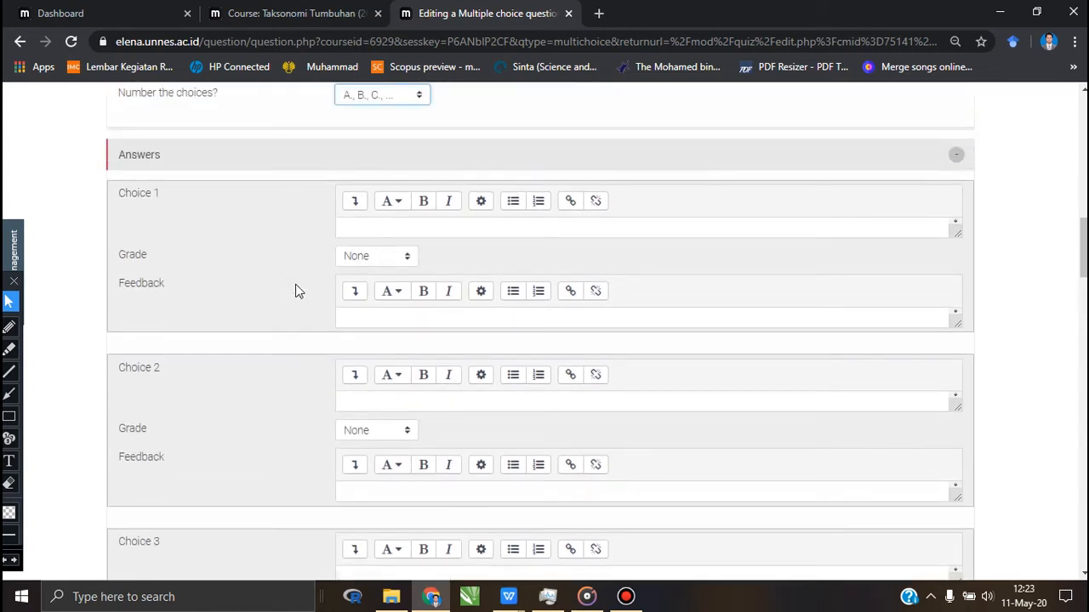
click(360, 234)
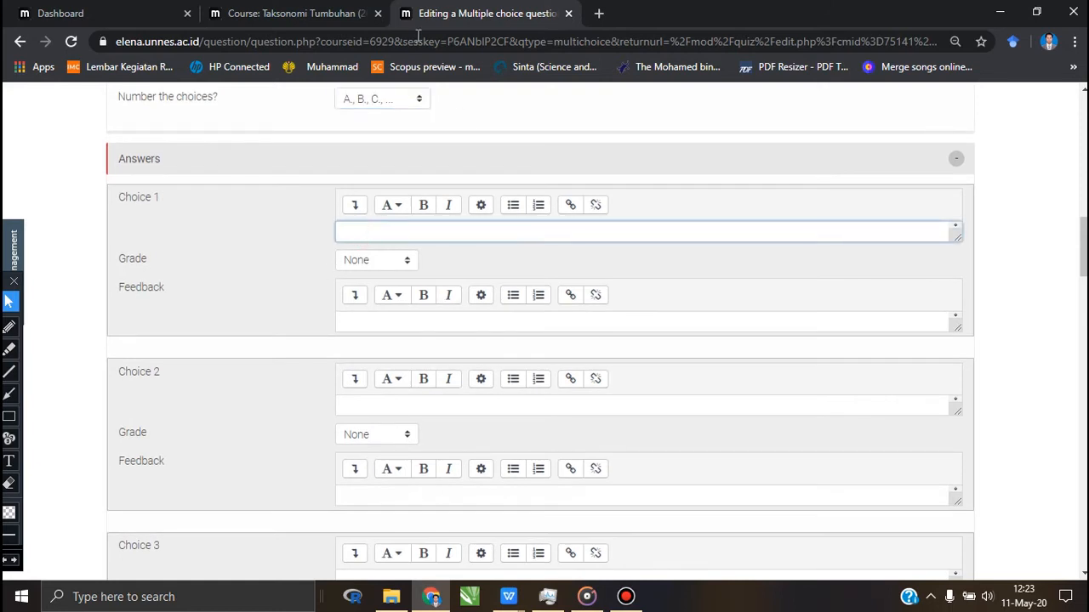
click(432, 602)
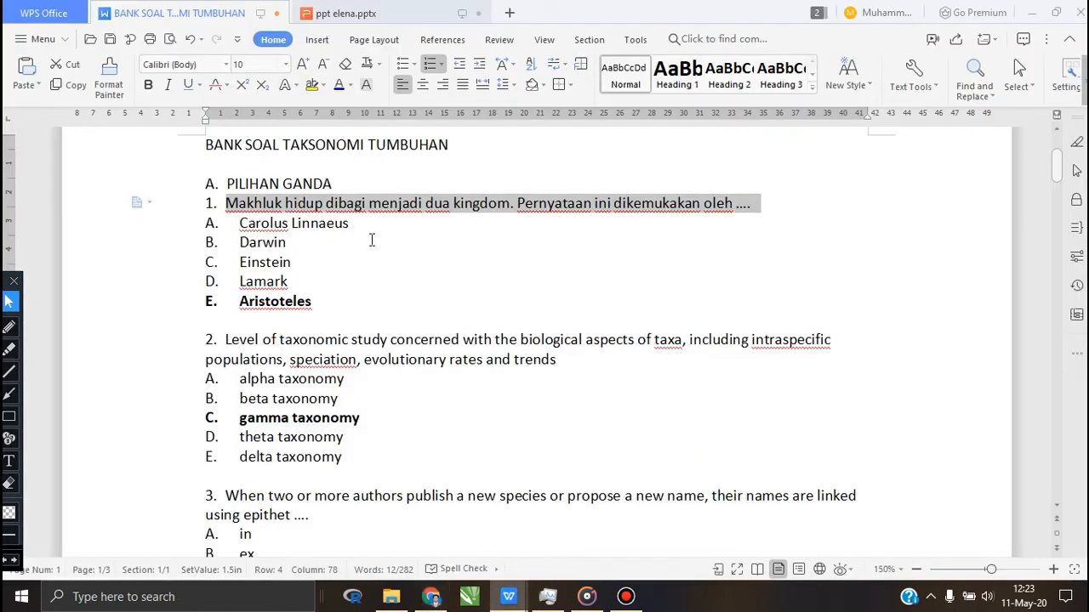
click(365, 236)
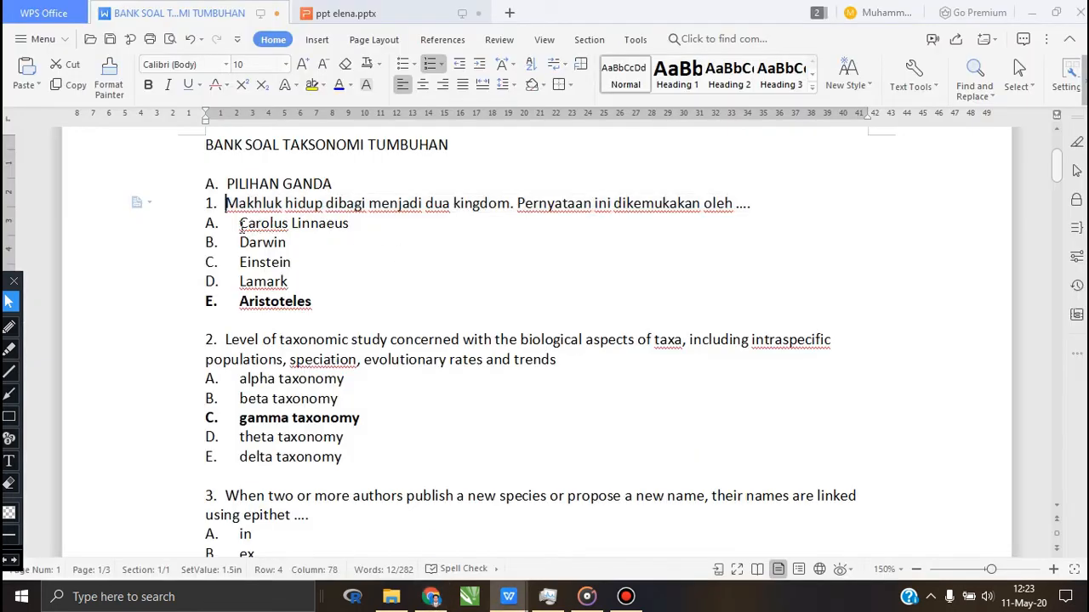
drag(241, 225, 298, 244)
click(240, 224)
drag(239, 225, 364, 225)
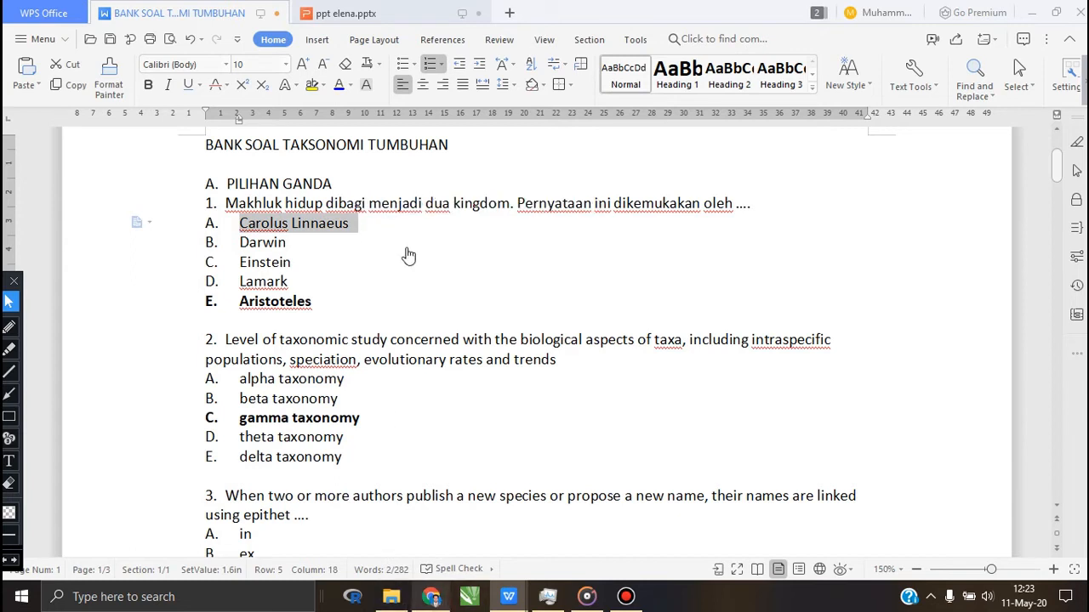
Switch back to Chrome, paste the copied answer into Choice 1 and remove its "A." prefix, leaving "Carolus Linnaeus"
key(alt+Tab)
text(A. Carolus Linnaeus)
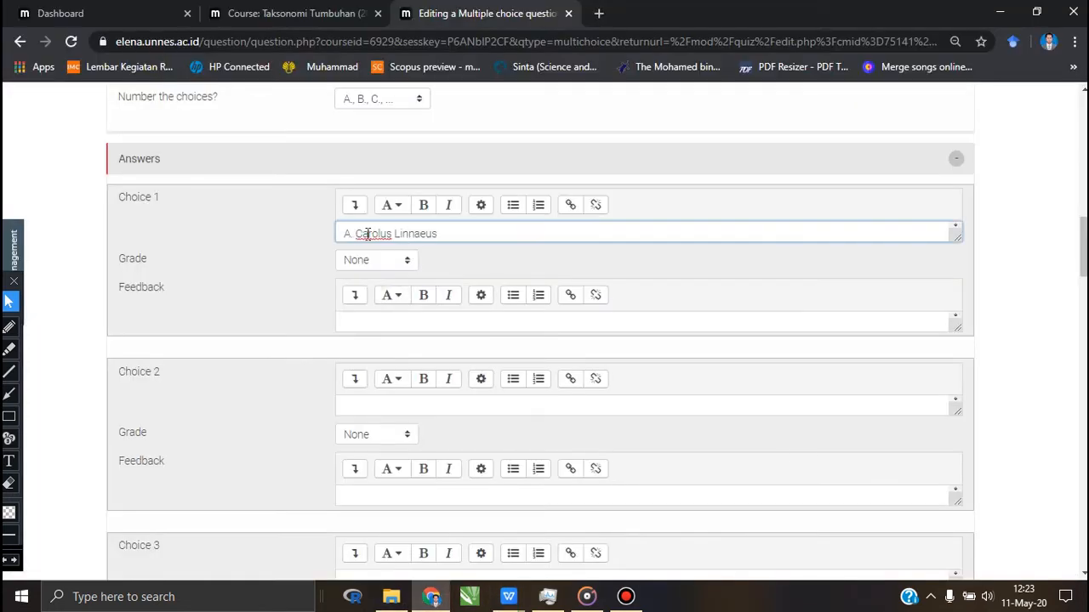
key(Home)
key(Delete)
key(Delete)
key(Delete)
Review the positive and negative percentages available for Choice 1's grade and keep it at None
click(407, 261)
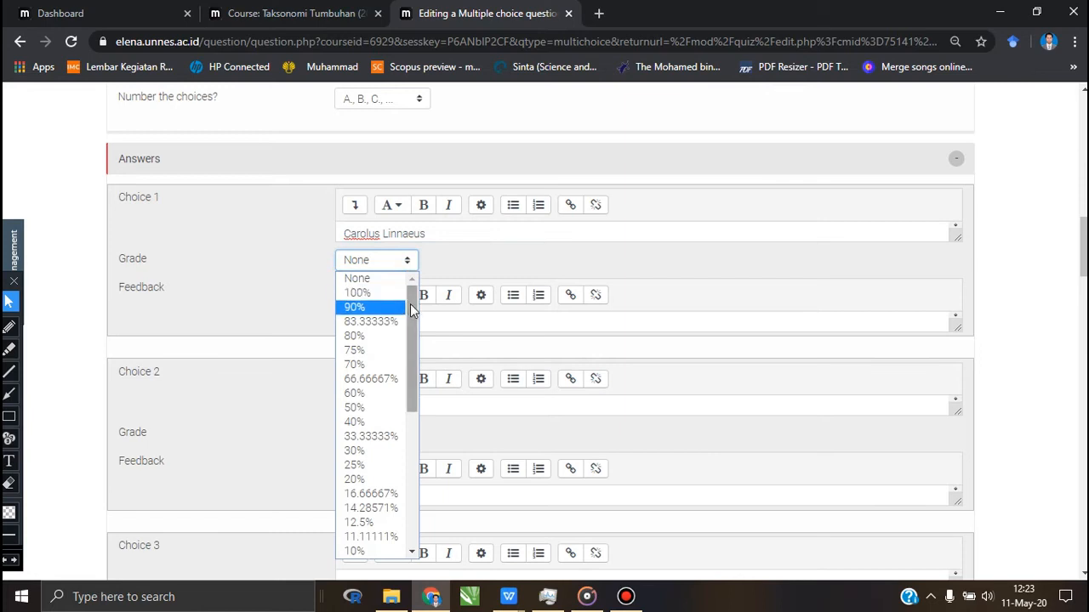
drag(412, 307, 418, 277)
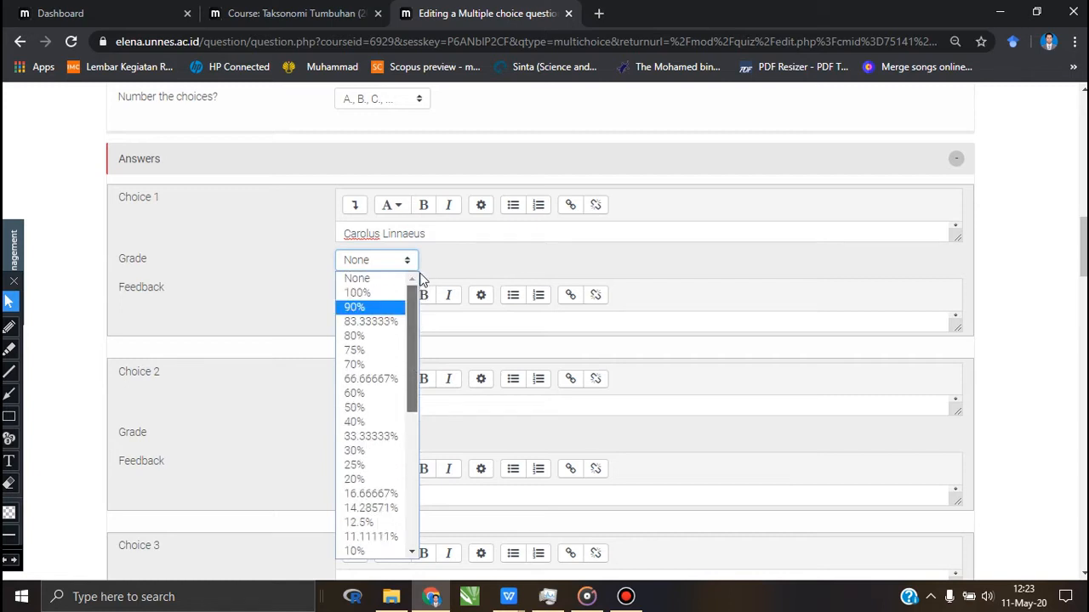
click(371, 279)
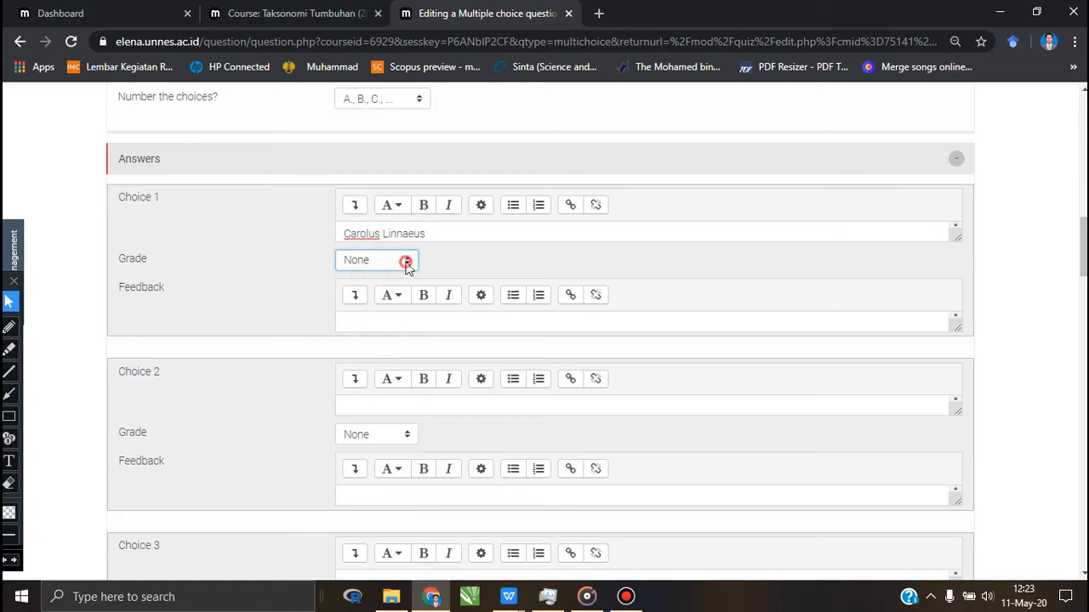
click(407, 262)
scroll(415, 366, down, 3)
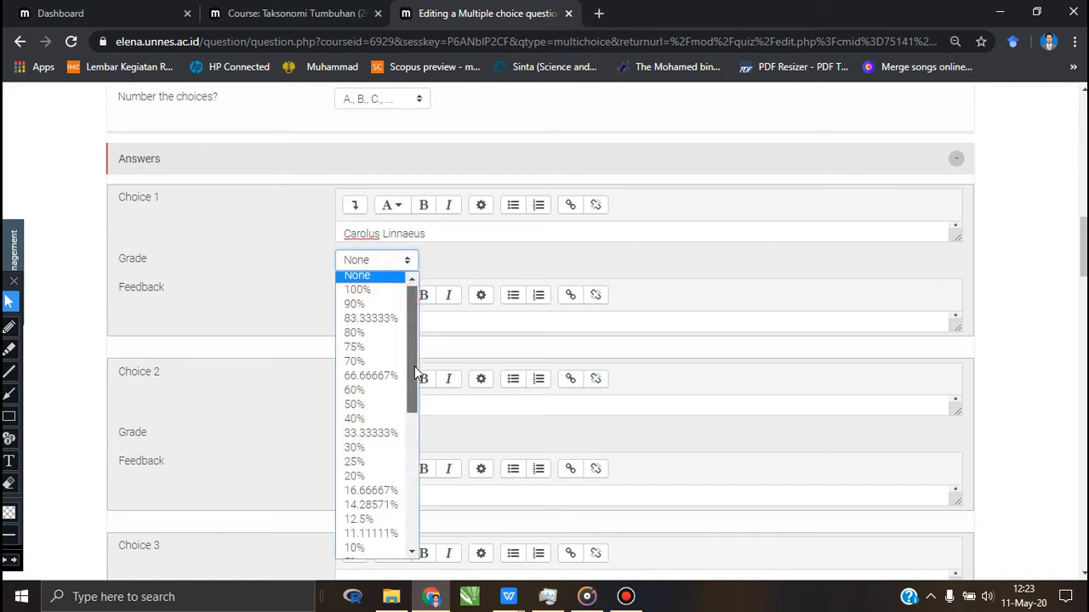
drag(415, 424, 410, 461)
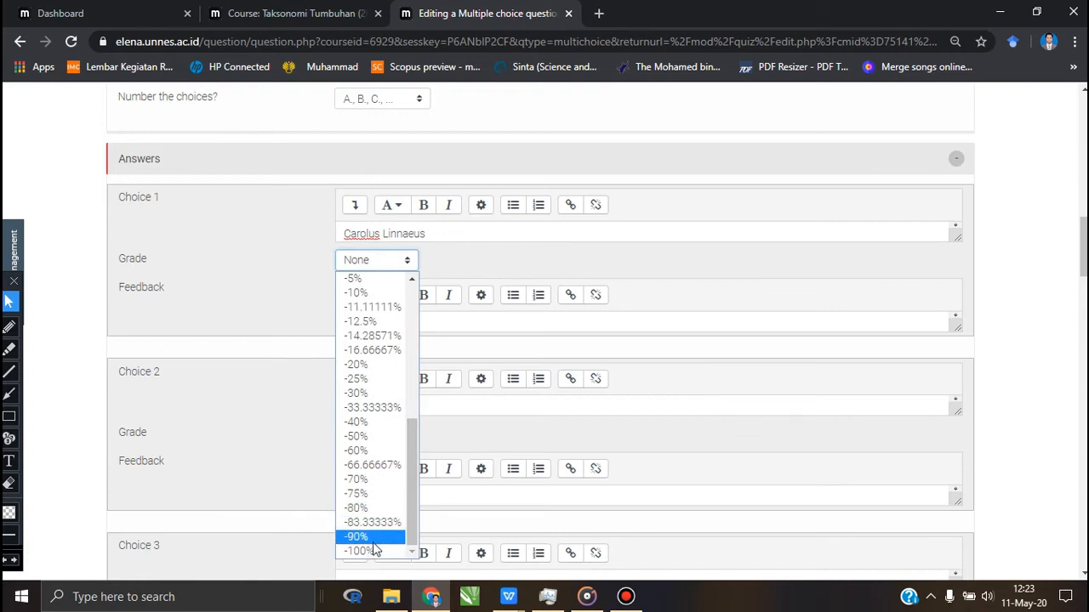
click(817, 262)
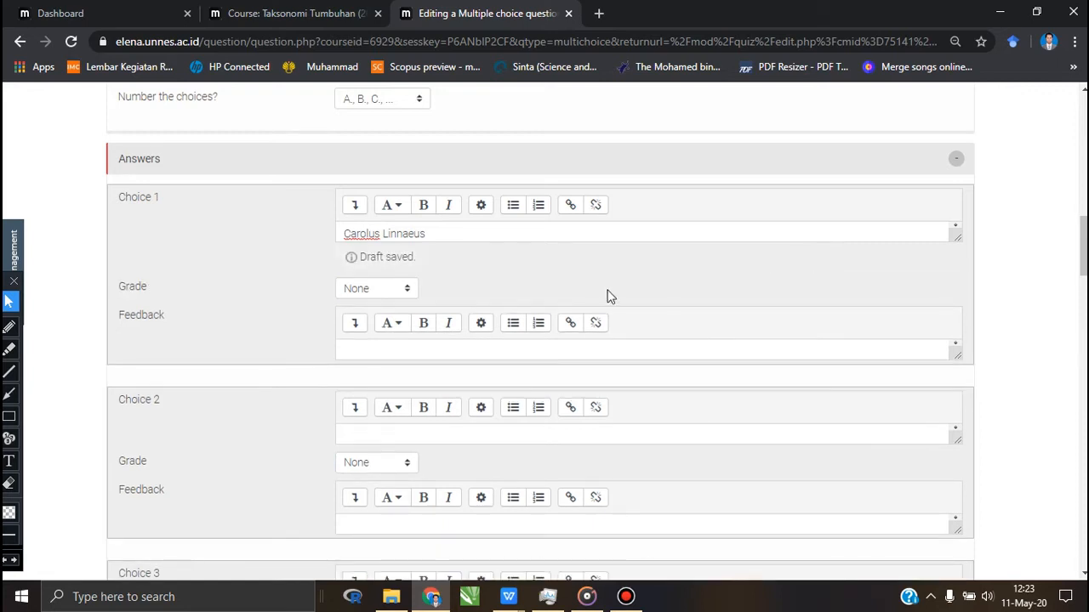
Enter "Darwin" as the answer text of Choice 2
scroll(445, 289, down, 1)
scroll(446, 289, down, 3)
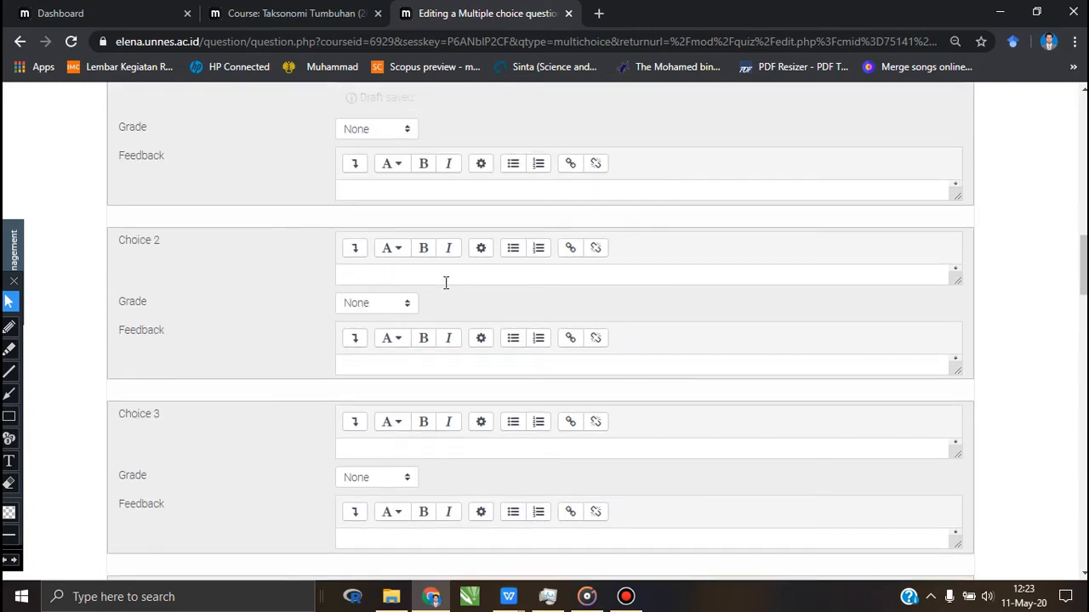
click(445, 282)
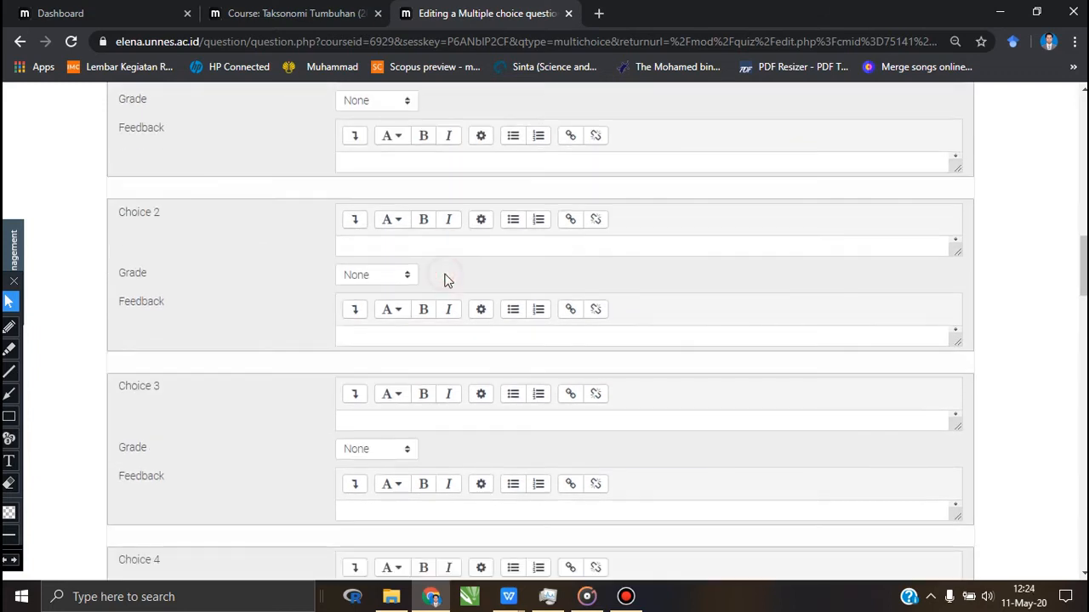
click(464, 242)
text(D)
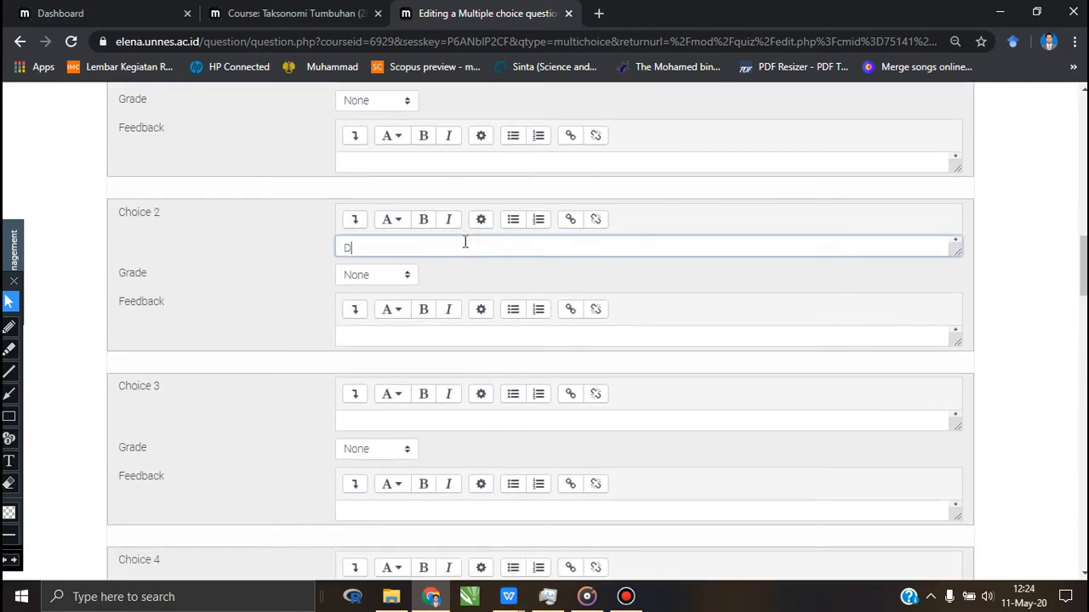
text(arwin)
Check question 1's remaining options in the WPS Office document, return to Chrome and enter "Einstein" as Choice 3
scroll(396, 277, down, 3)
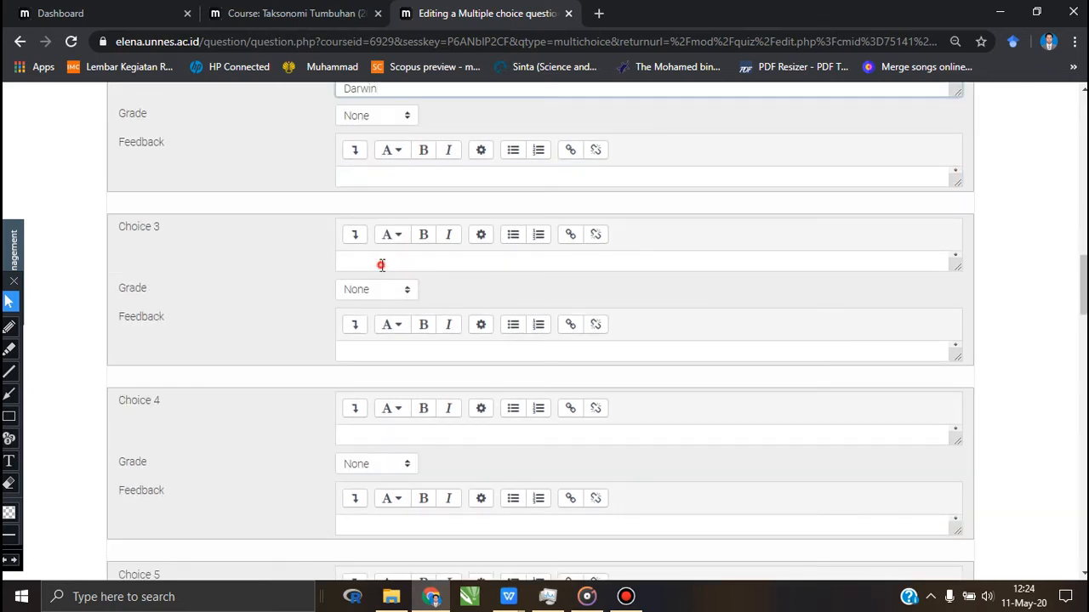
click(381, 265)
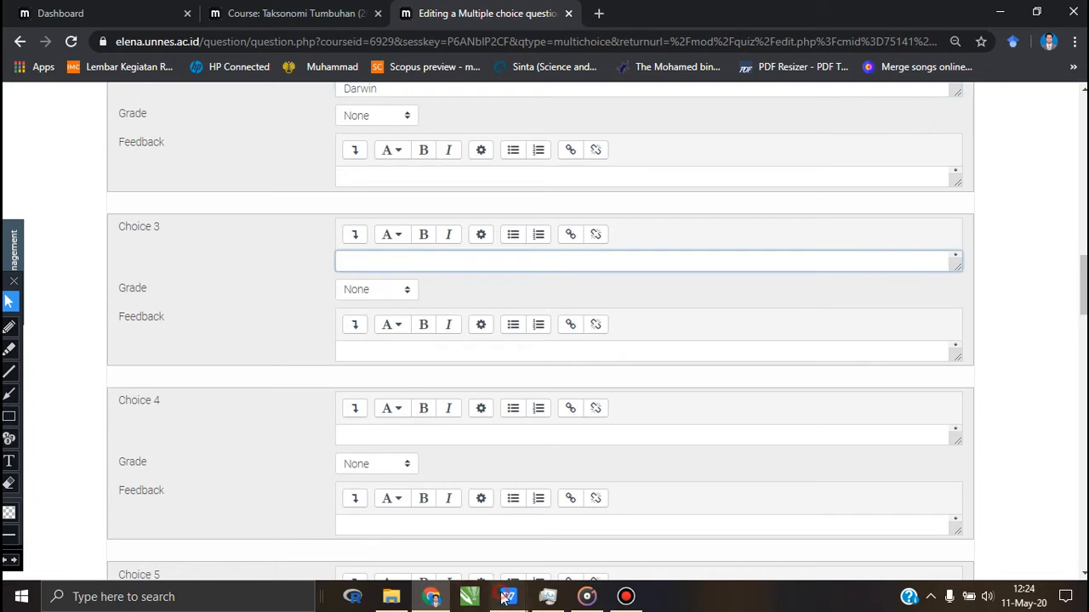
mouse_move(507, 596)
click(436, 527)
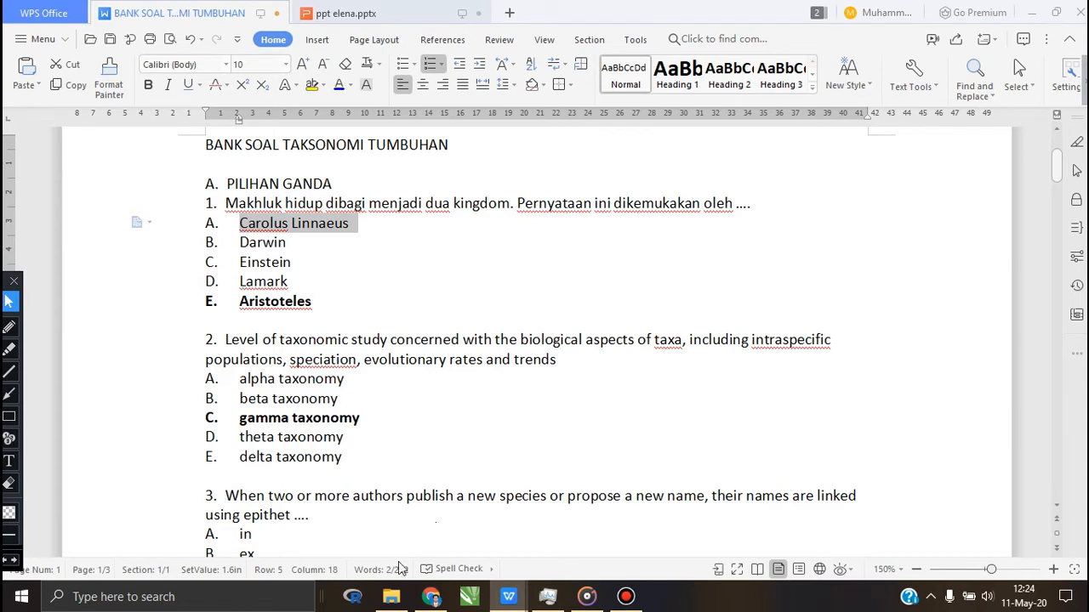
key(alt+Tab)
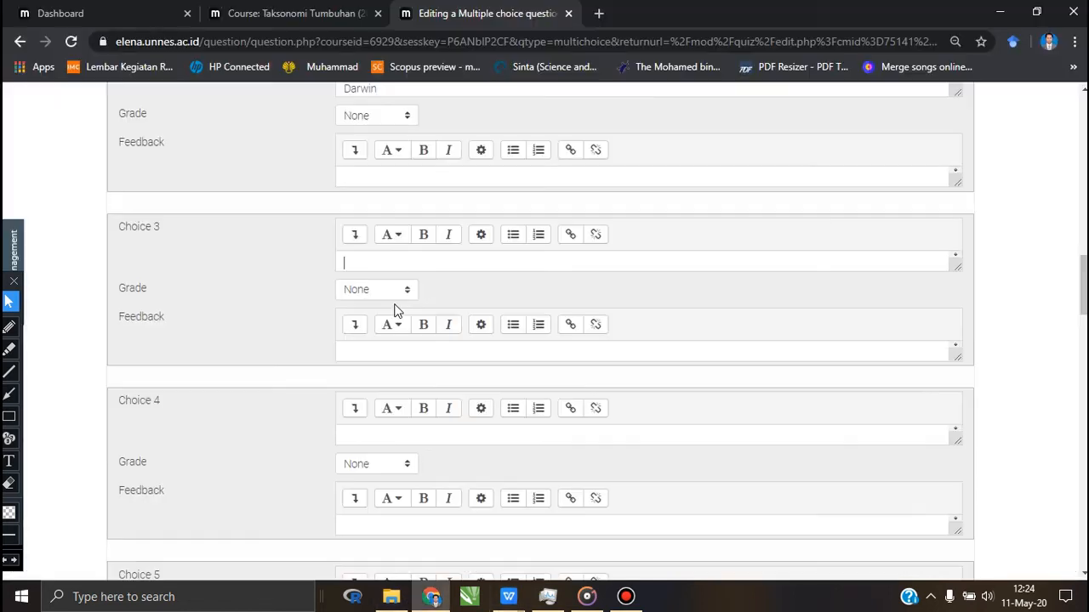
text(Einstein)
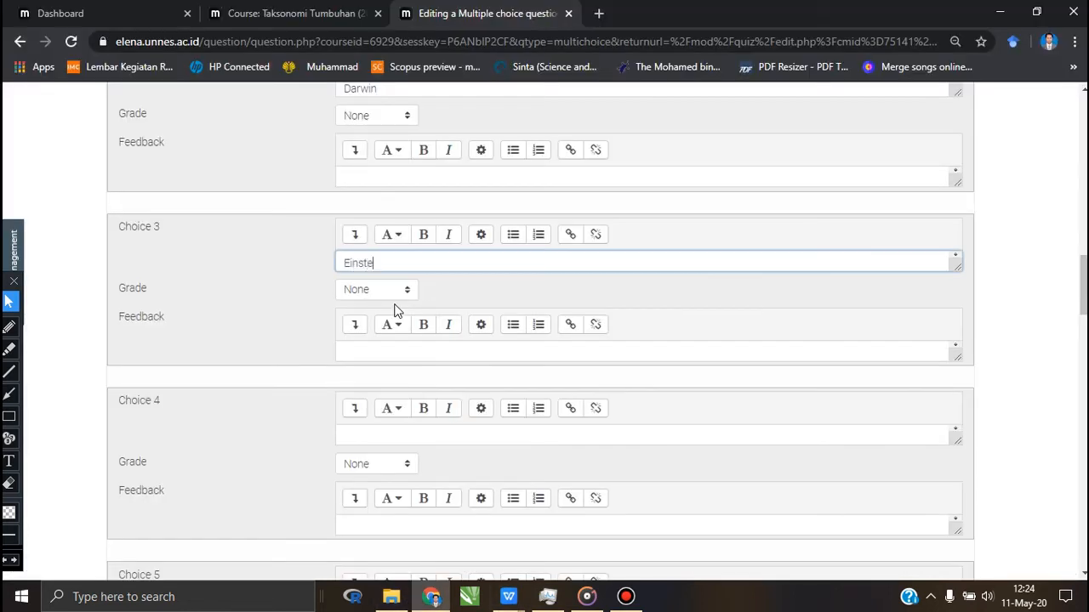
Enter "Lammark" as the answer text of Choice 4, correcting the spelling of its ending
click(388, 435)
text(Lammarck)
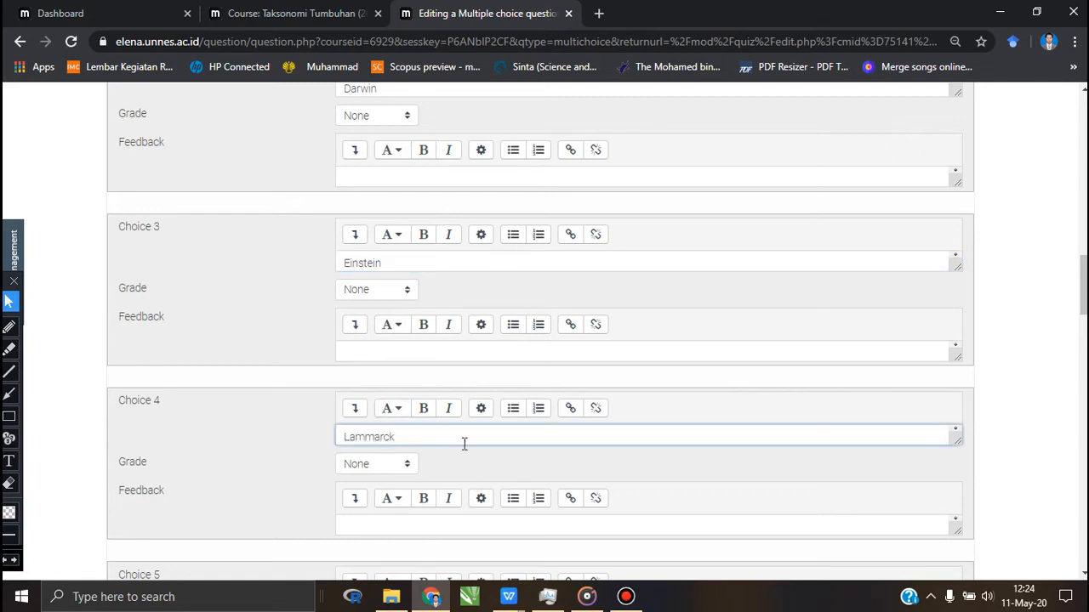
key(BackSpace)
key(BackSpace)
text(k)
Enter "Aristoteles" as the answer text of Choice 5
scroll(573, 405, down, 3)
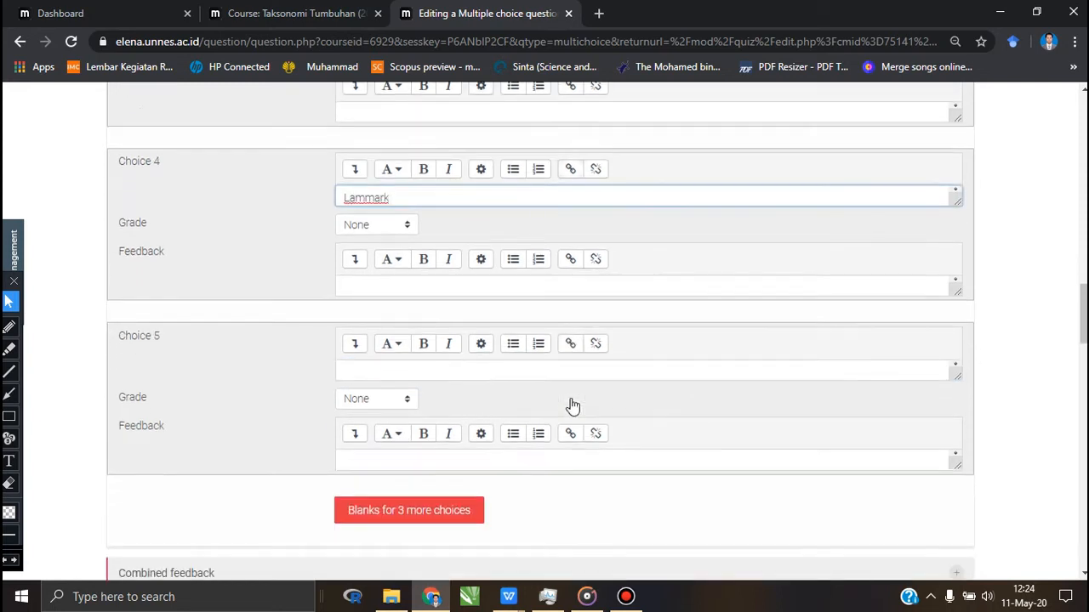
click(361, 372)
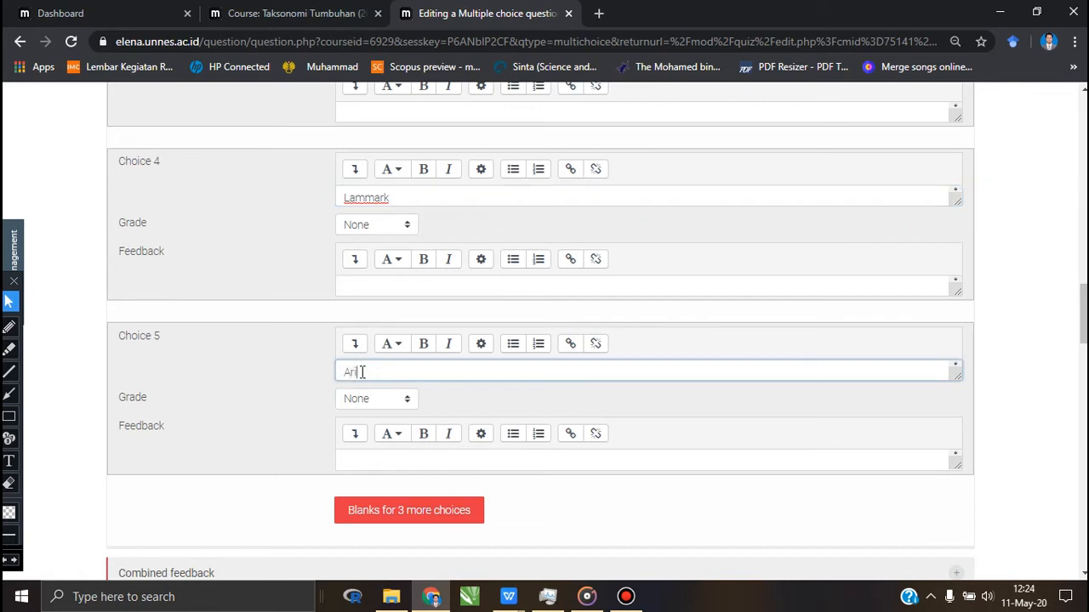
text(Aristoteles)
click(731, 402)
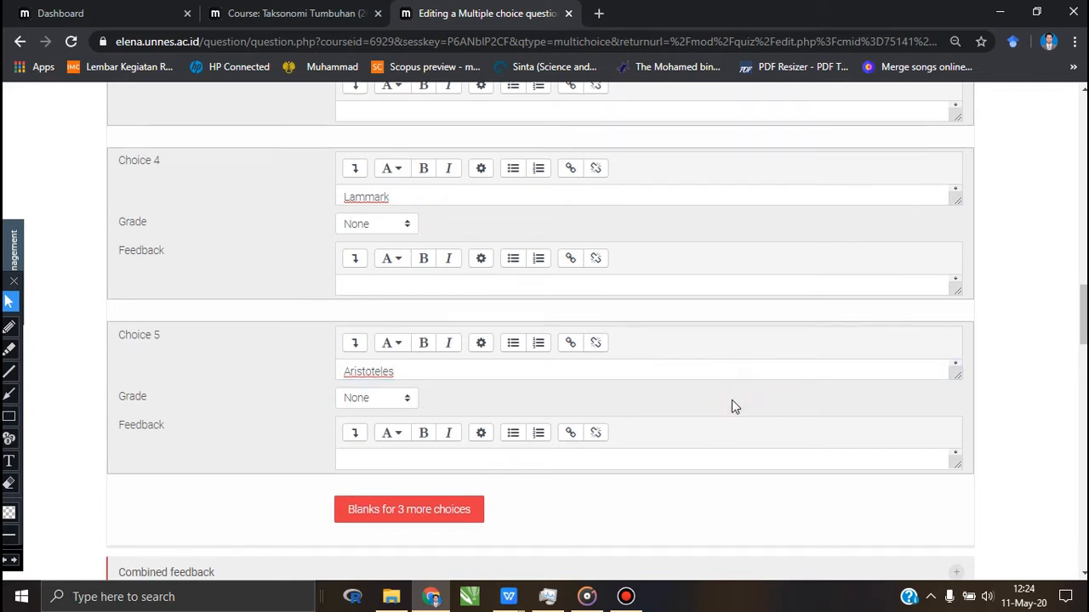
scroll(735, 406, down, 2)
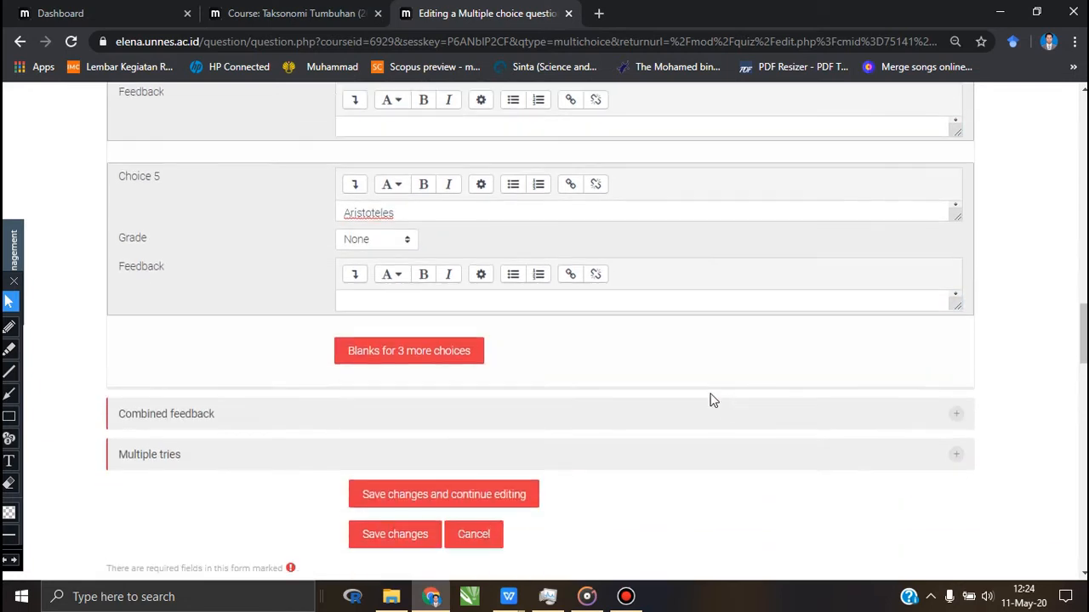
Set the grade of Choice 5 (Aristoteles) to 100%, then save the question after checking the other choices
click(407, 242)
click(387, 272)
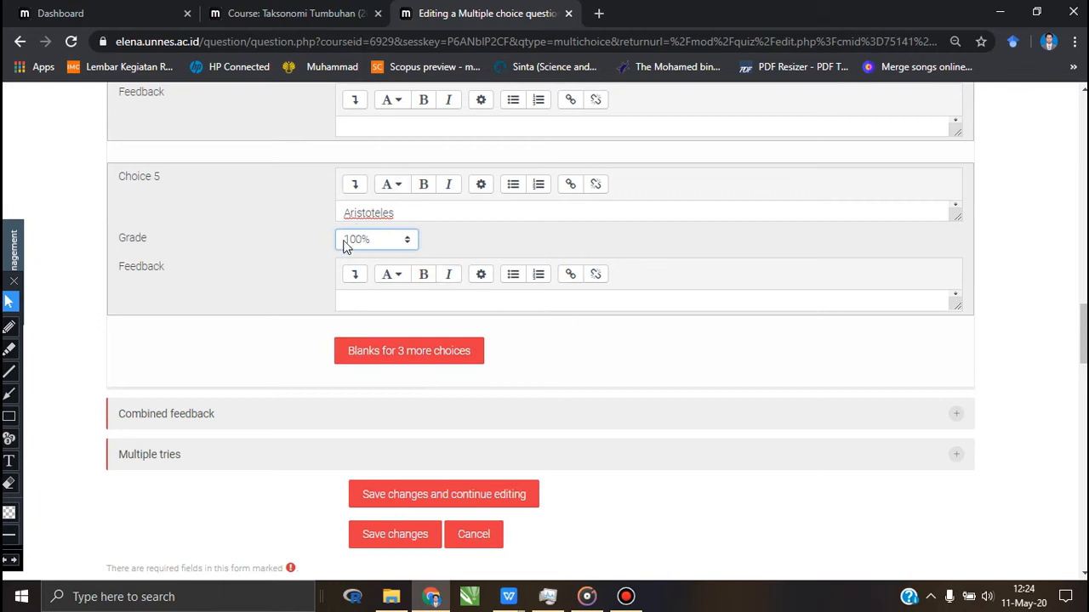
scroll(344, 238, up, 4)
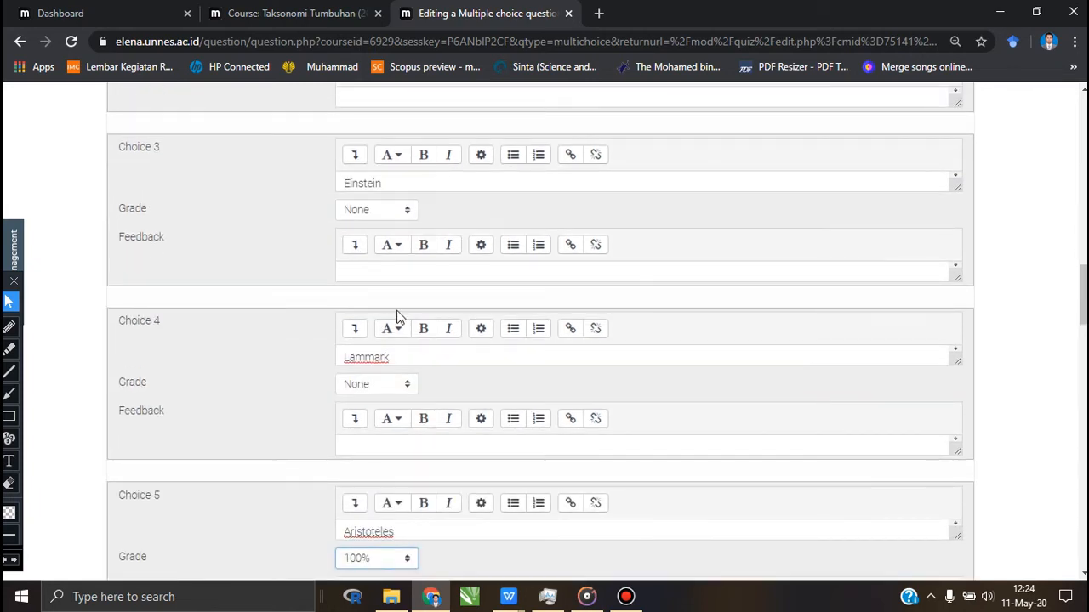
scroll(397, 321, up, 3)
scroll(398, 326, up, 1)
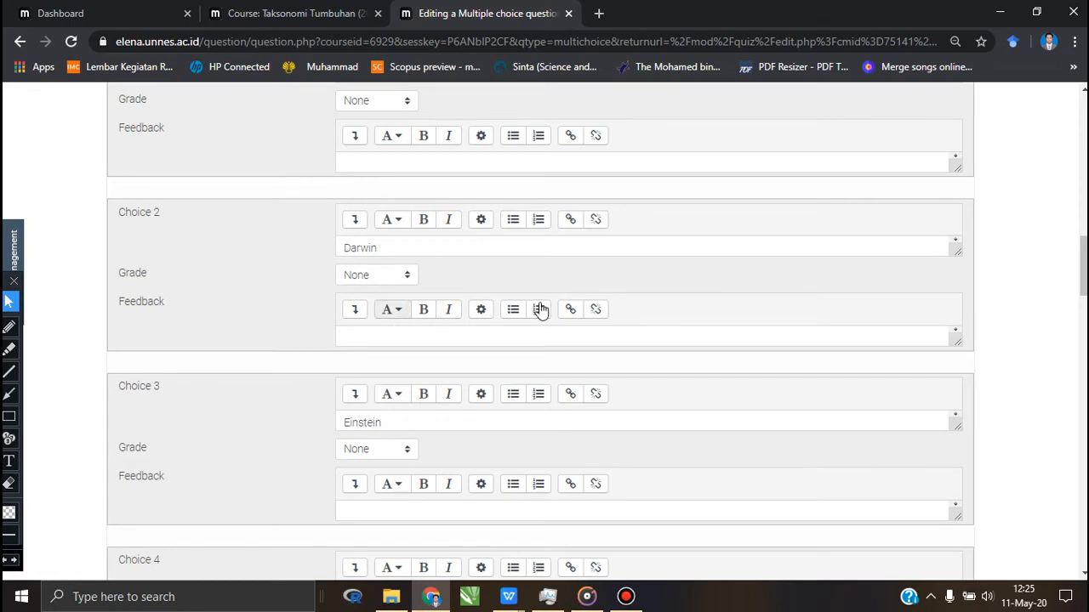
scroll(540, 308, down, 5)
scroll(539, 309, down, 1)
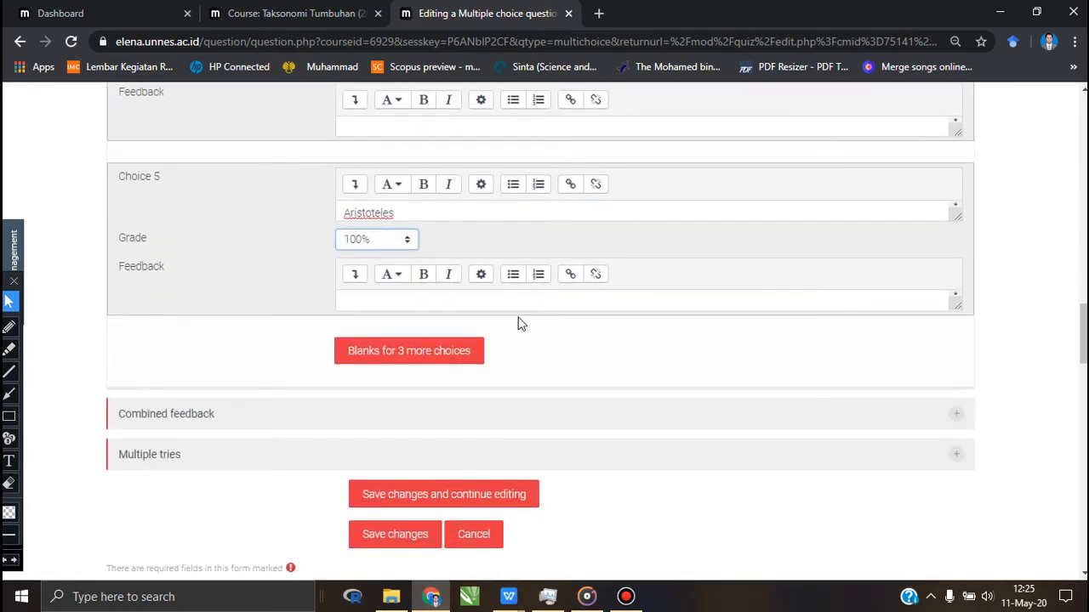
scroll(522, 327, down, 1)
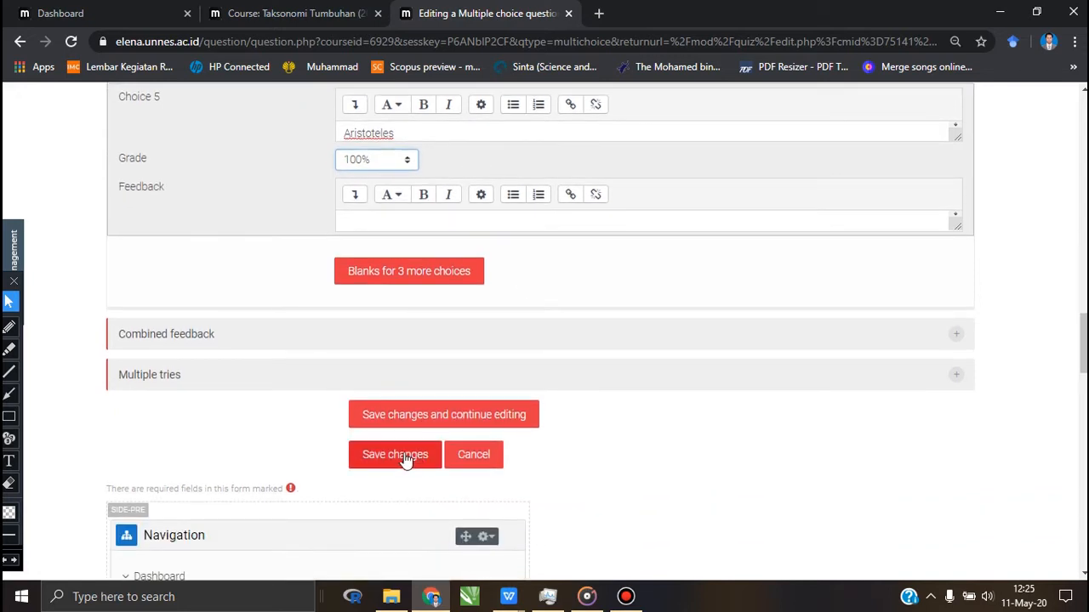
click(405, 457)
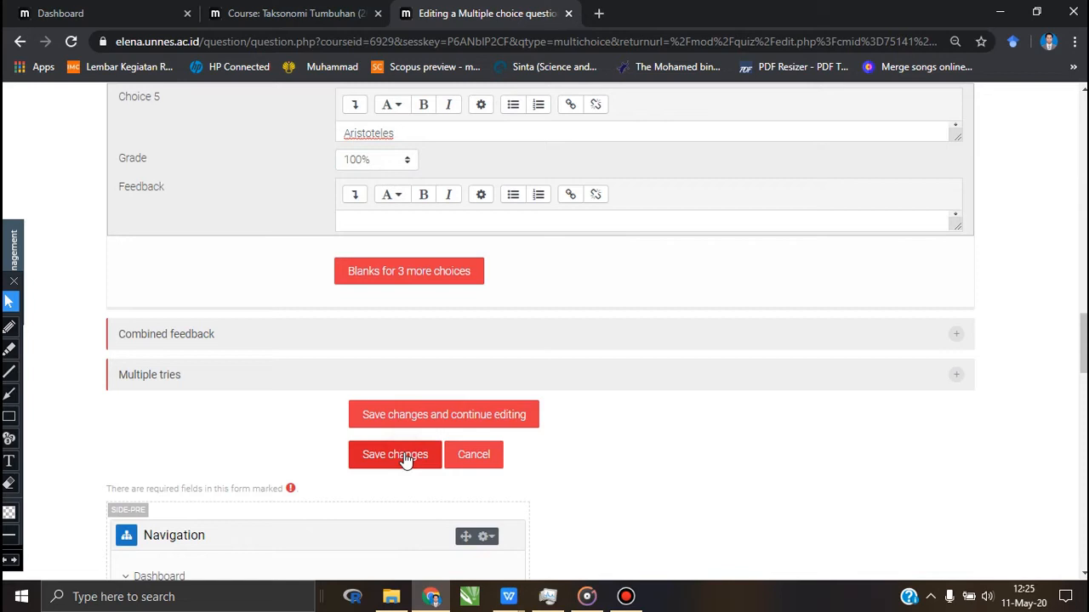
click(405, 458)
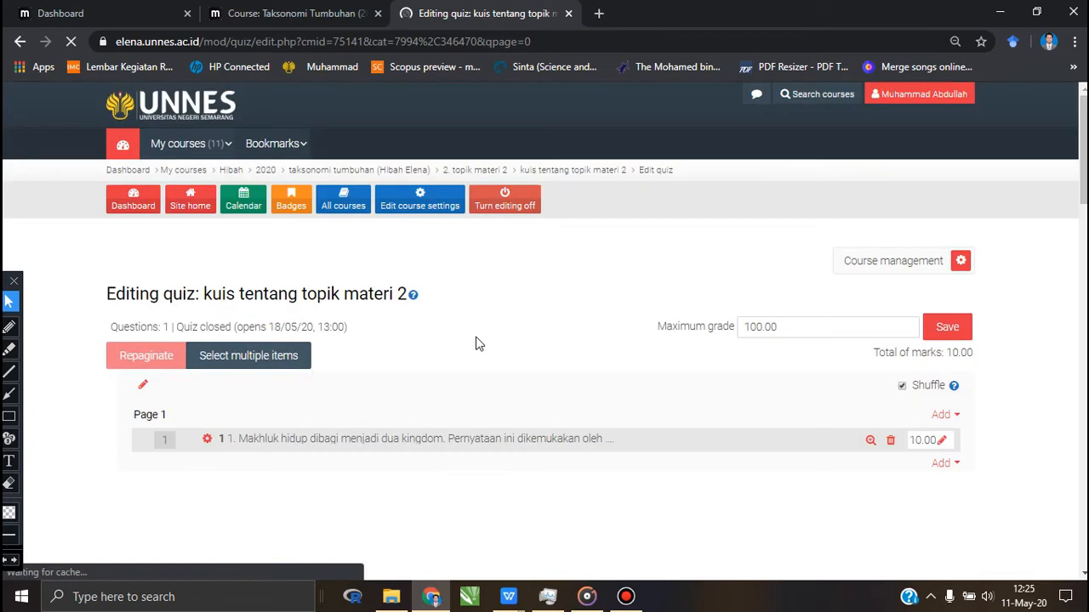
Add another new question of type Multiple choice below the first question on page 1 of the quiz
scroll(472, 342, down, 2)
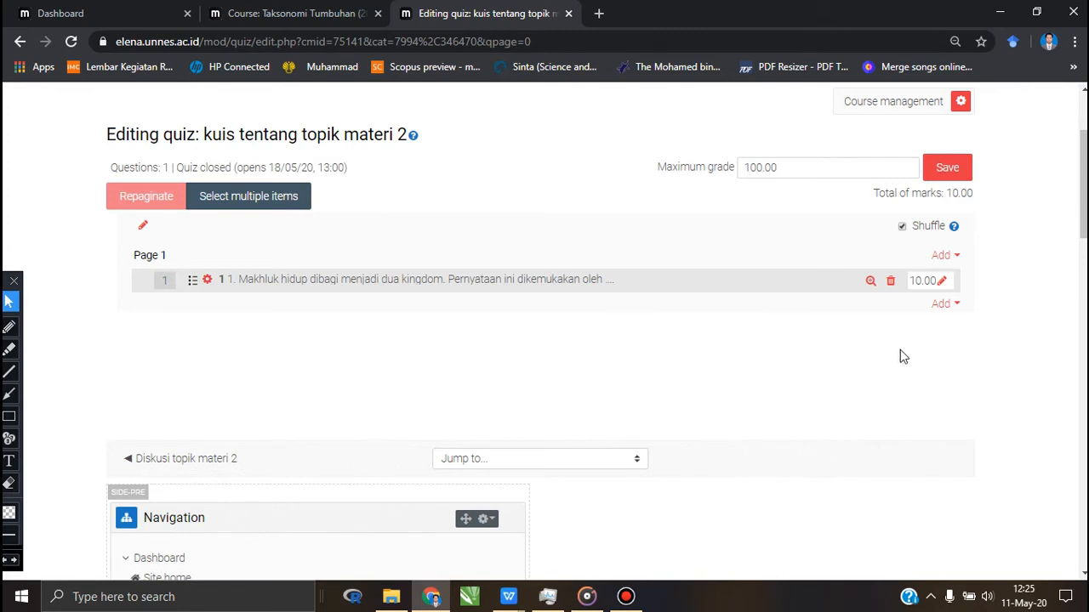
click(957, 306)
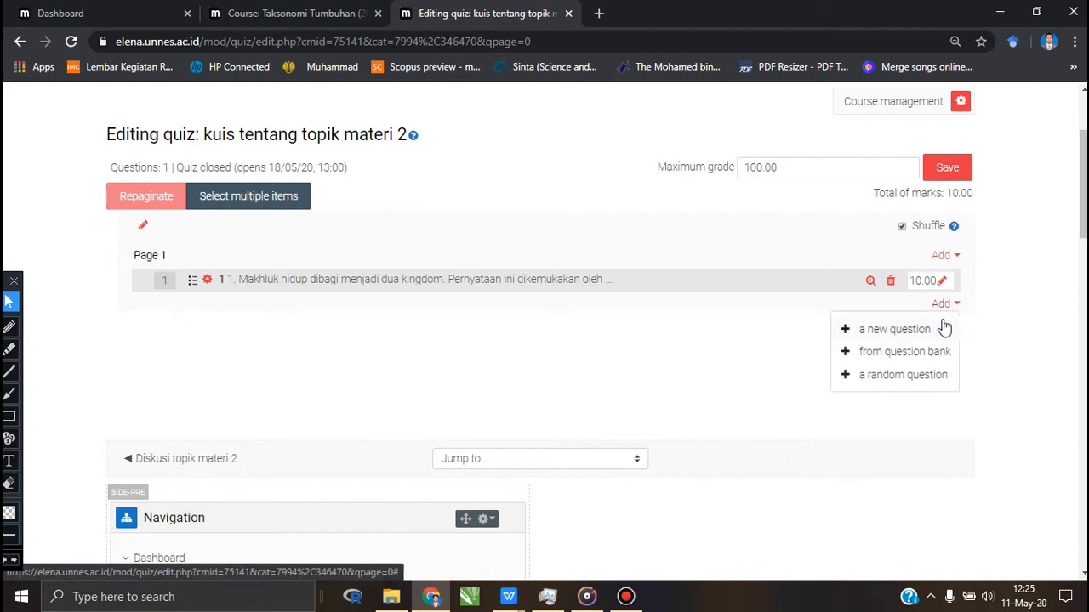
click(883, 338)
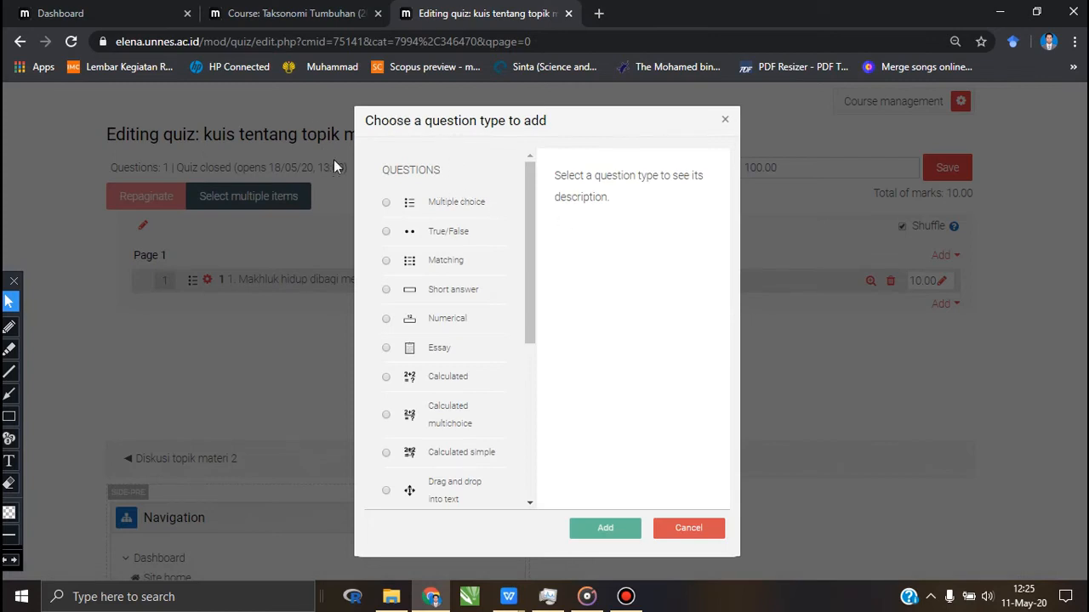
click(386, 204)
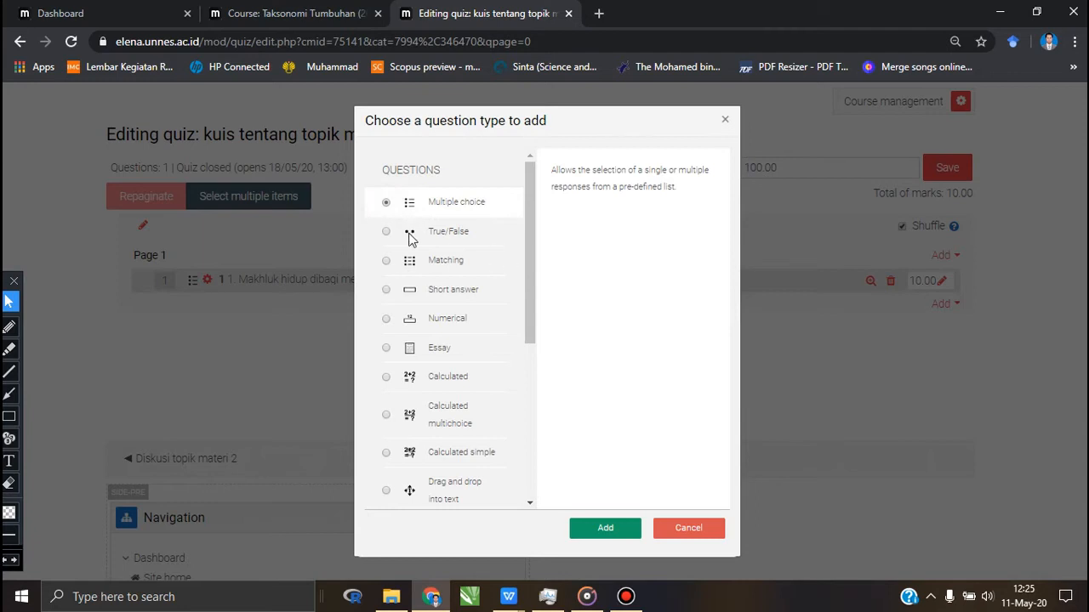
click(605, 531)
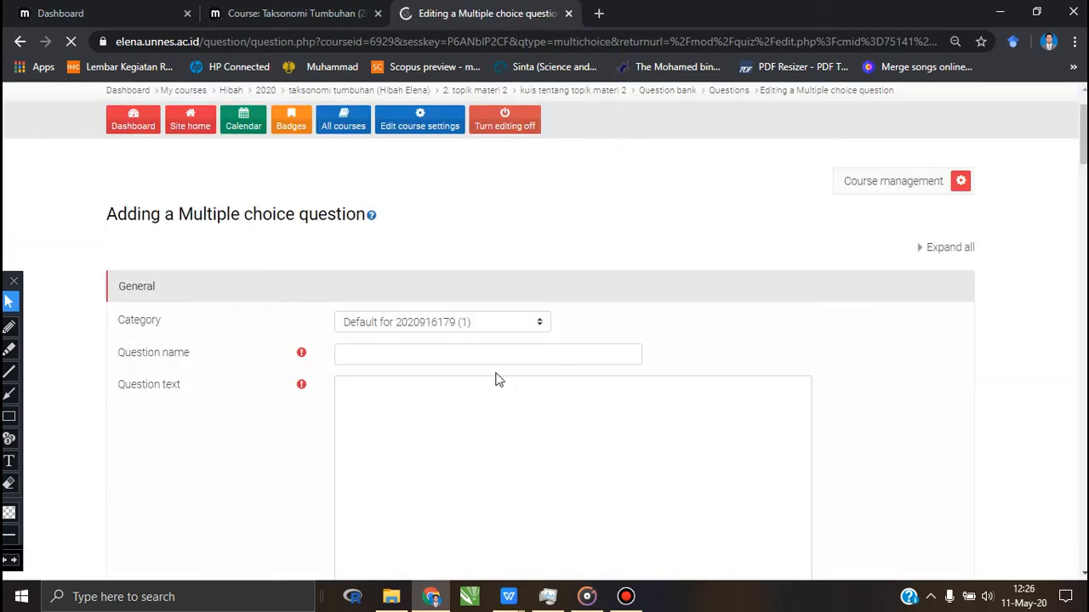
Enter "2" as the question name of the new multiple-choice question
scroll(377, 213, down, 3)
click(383, 196)
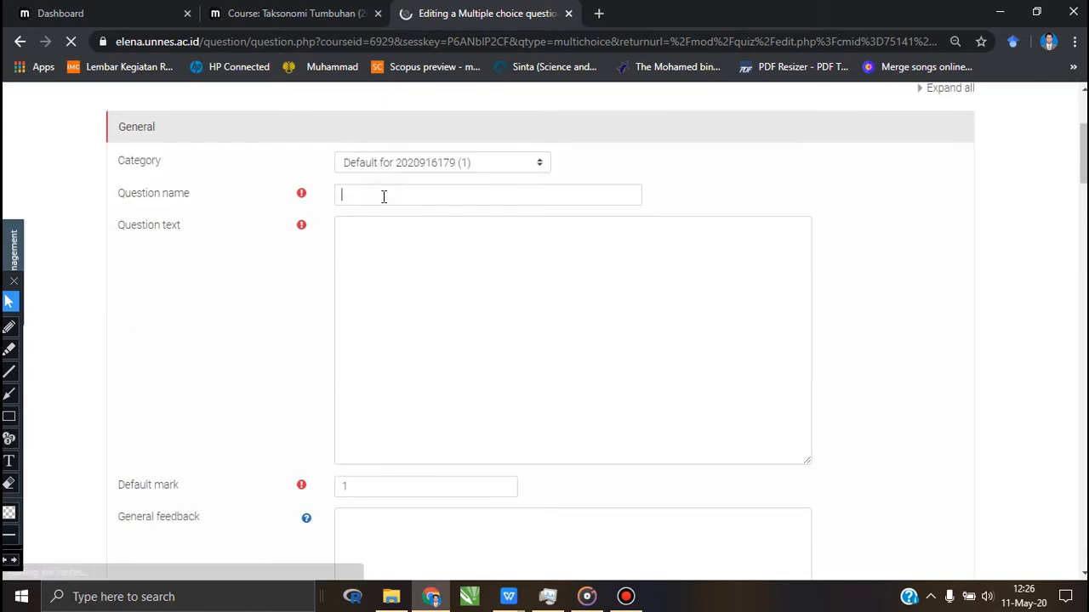
text(2)
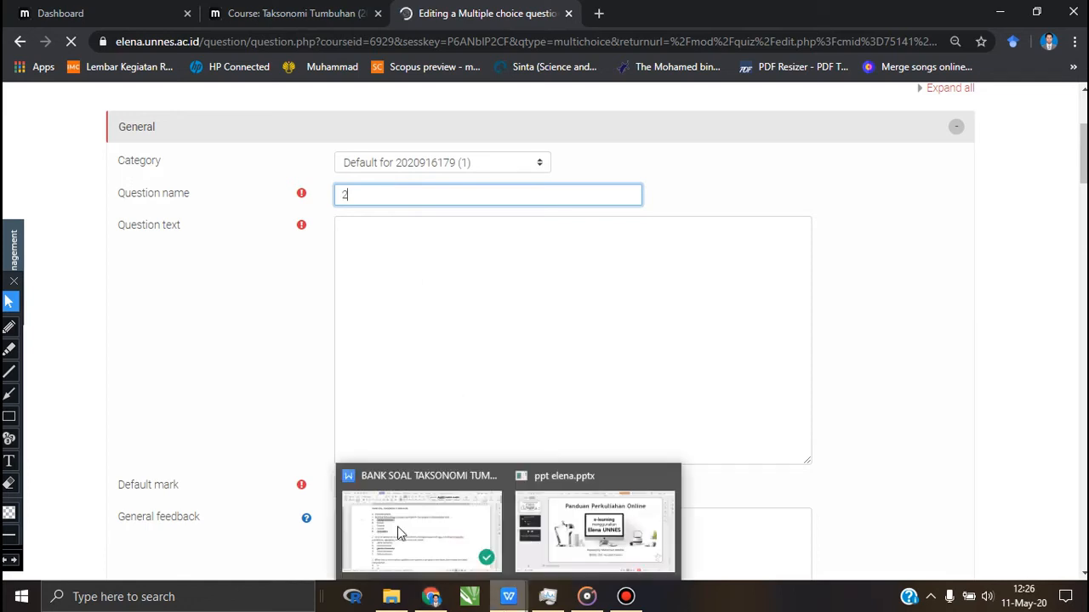
Switch to the BANK SOAL TAKSONOMI TUMBUHAN document in WPS Office and copy the full text of question 2
click(397, 526)
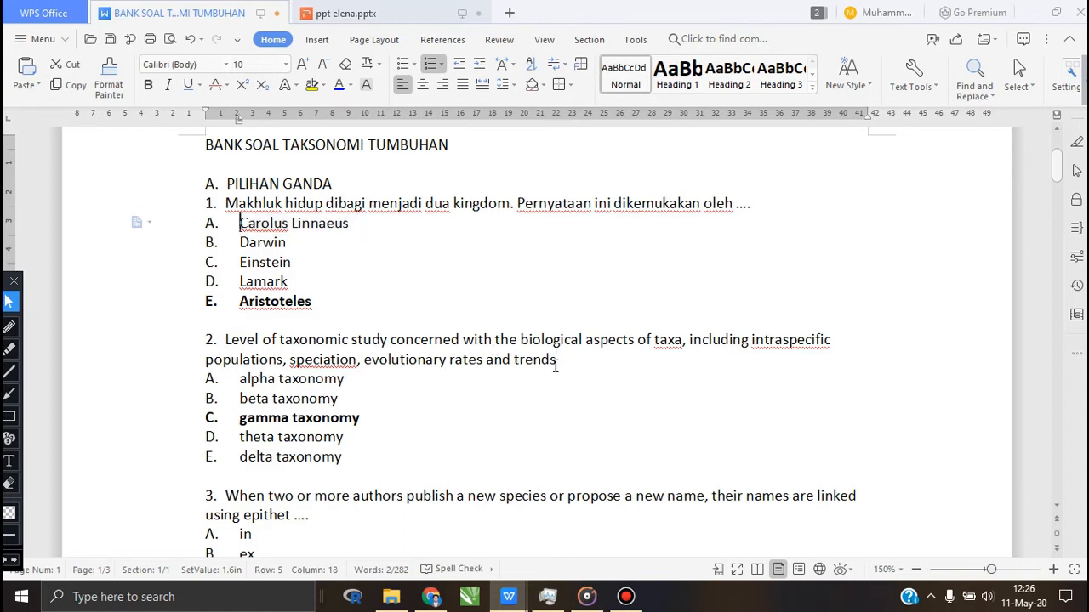
triple_click(558, 360)
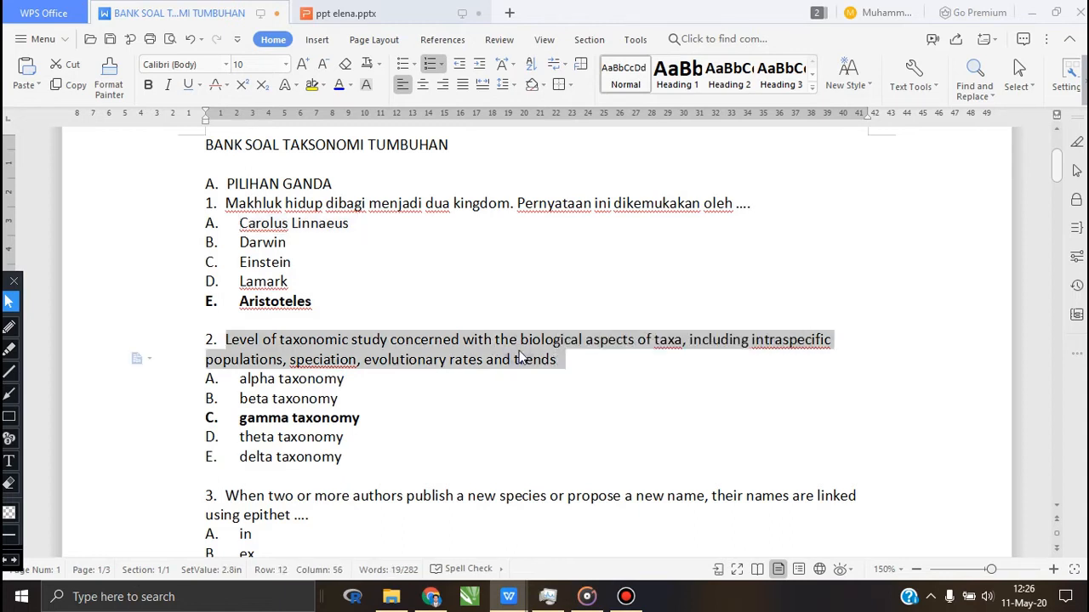
right_click(521, 355)
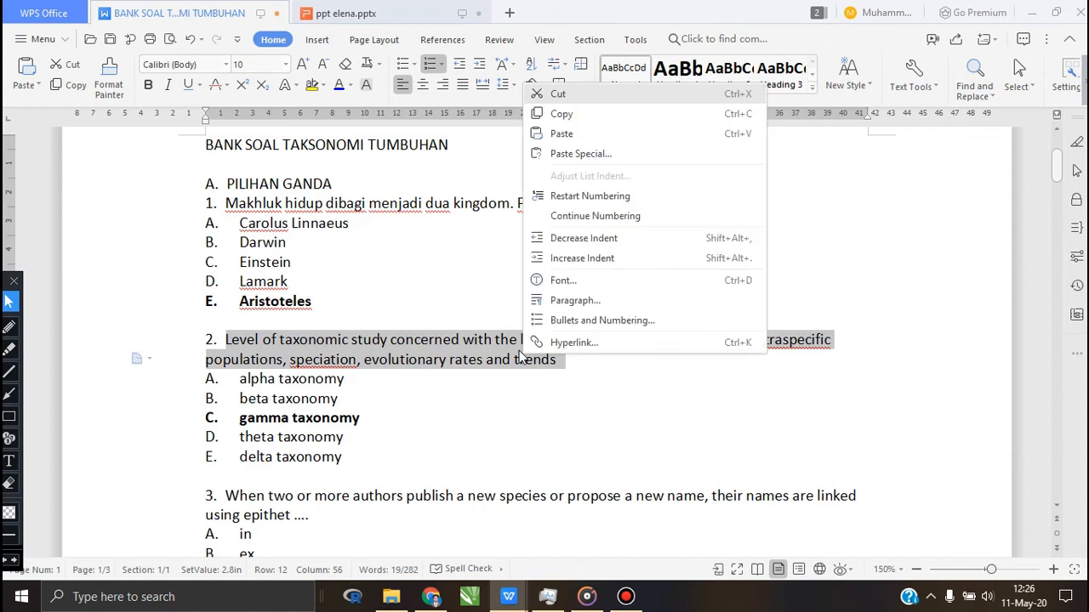
click(565, 114)
Return to Chrome, paste the copied question as the Question text and delete the leading list number "1."
click(443, 600)
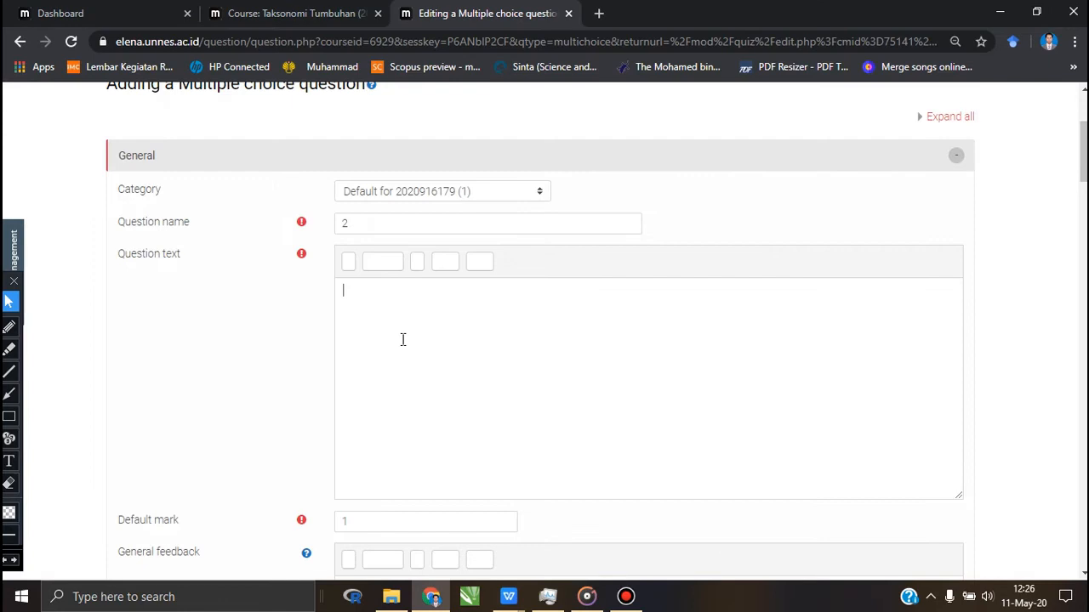
right_click(400, 333)
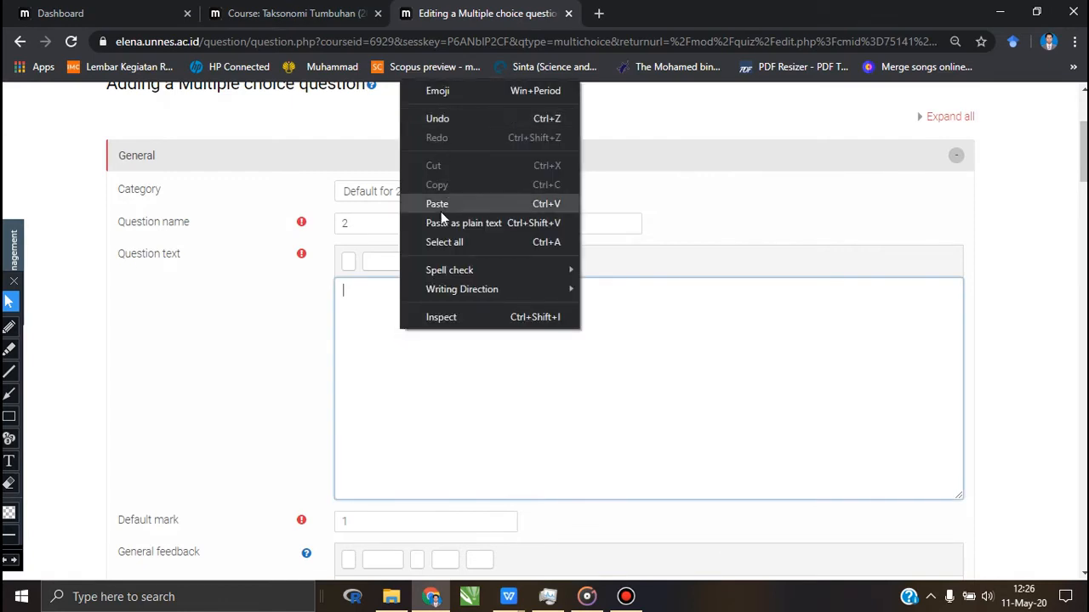
click(437, 204)
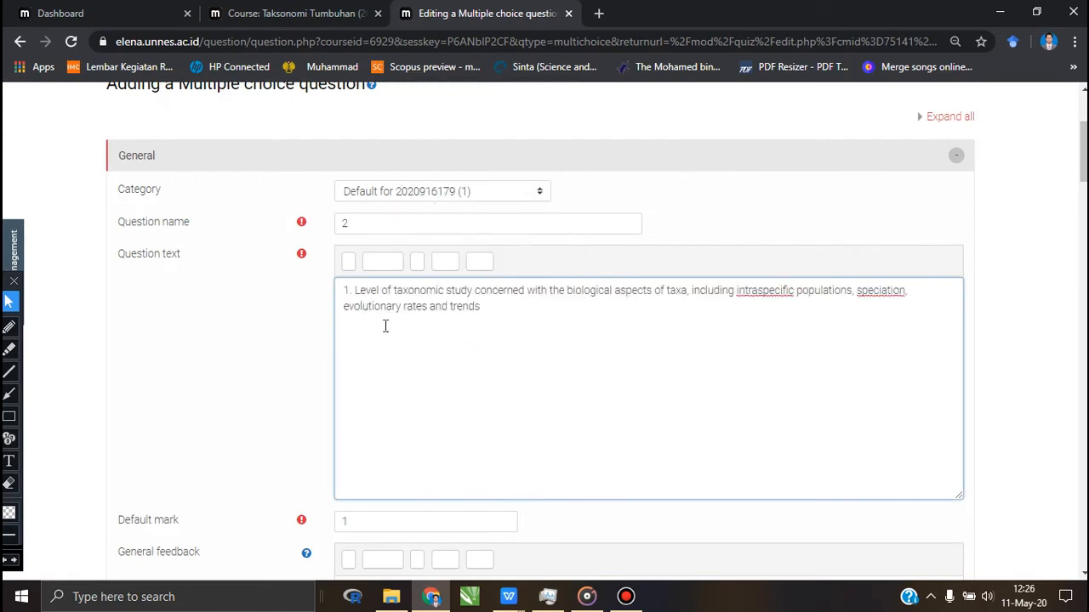
key(Delete)
key(Delete)
key(Delete)
key(Delete)
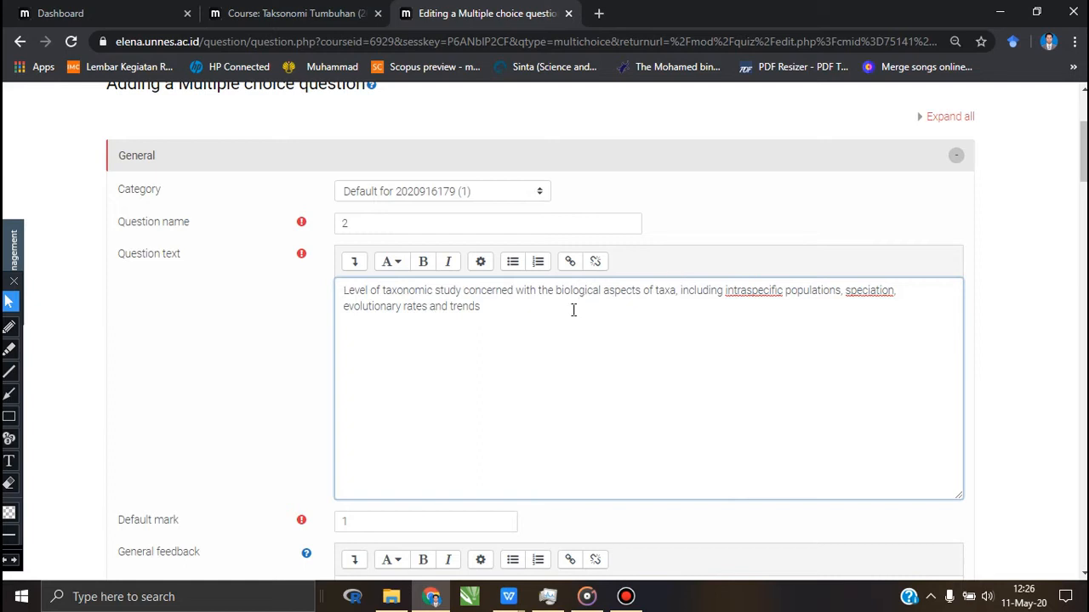
click(512, 310)
Open the Default mark for editing and set the numbering of the choices to "A., B., C., ..."
scroll(500, 349, down, 3)
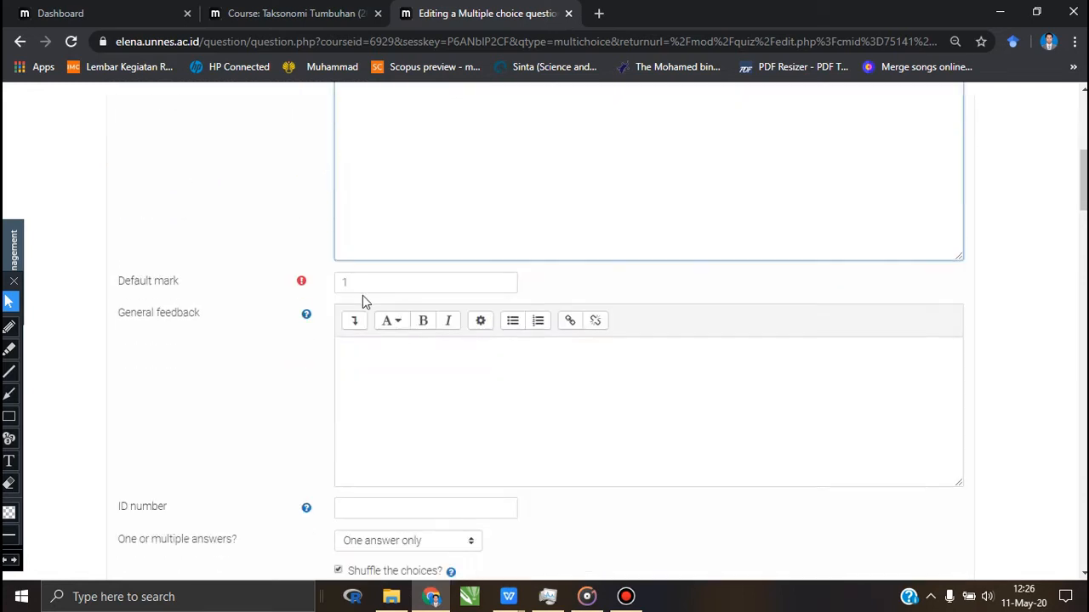
click(362, 284)
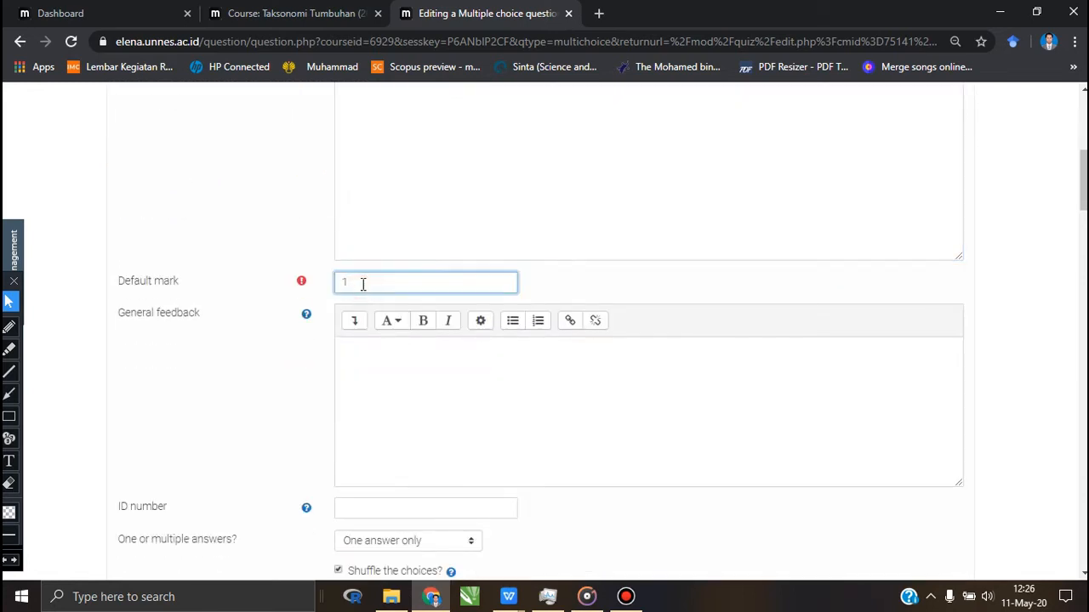
scroll(398, 367, down, 3)
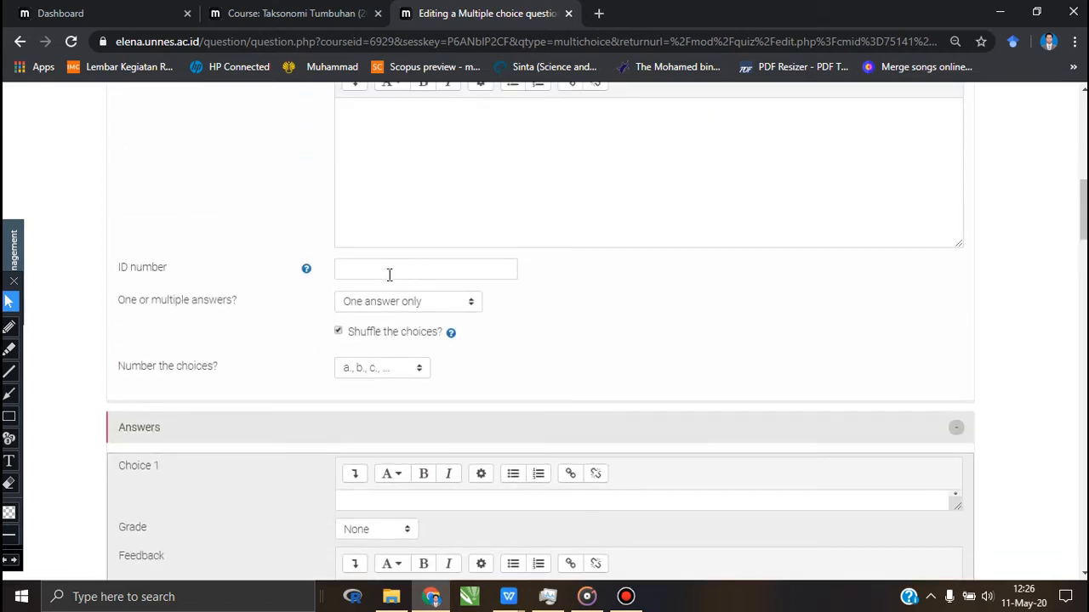
scroll(389, 274, down, 2)
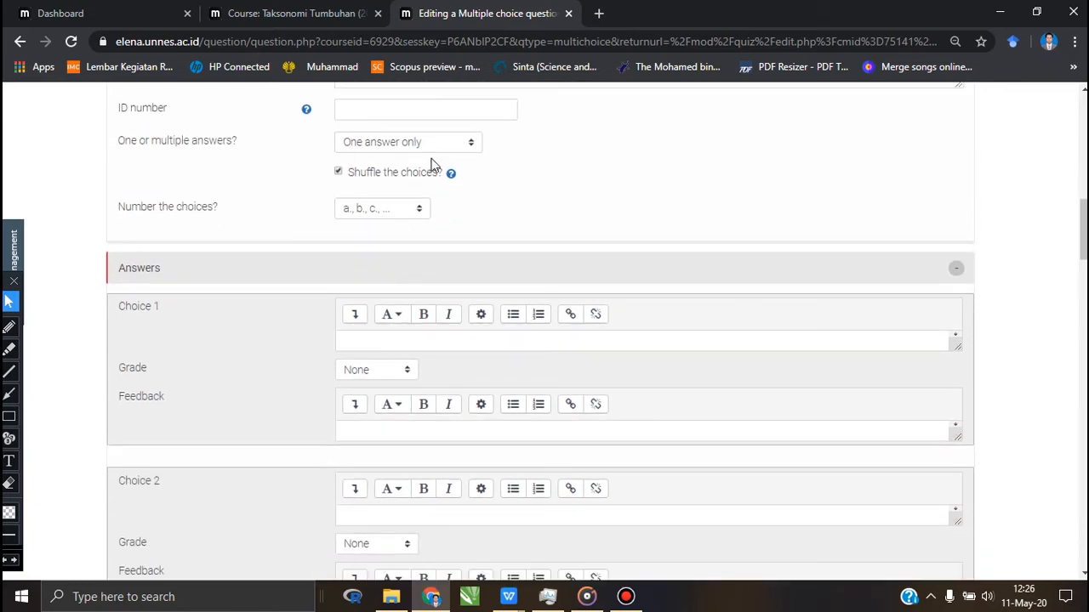
click(420, 213)
click(380, 242)
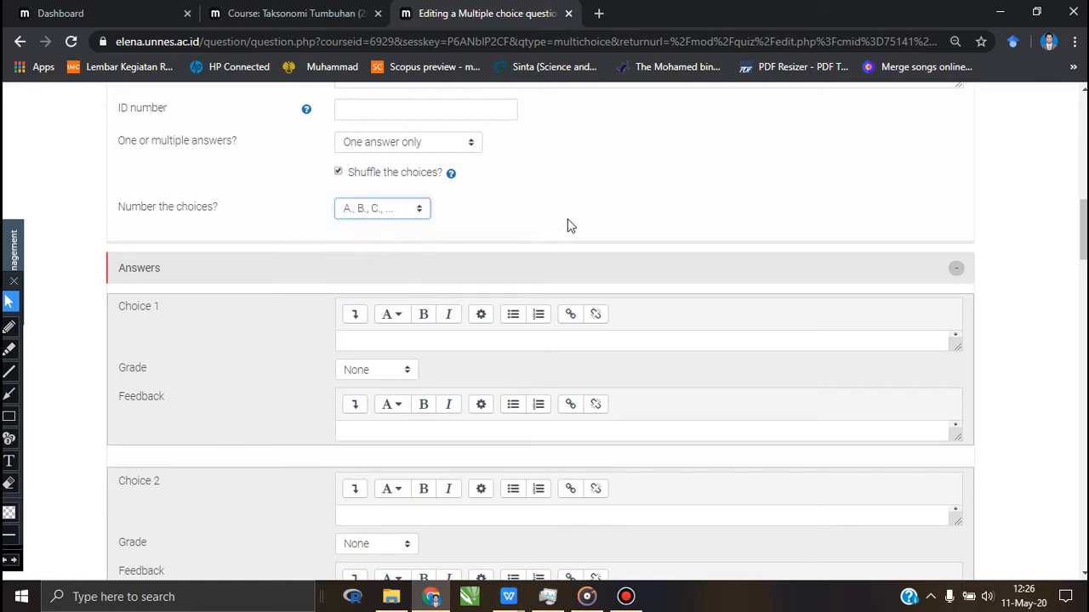
Switch to the question bank document in WPS Office and copy question 2's option A, "alpha taxonomy", for Choice 1
scroll(567, 219, down, 2)
click(526, 183)
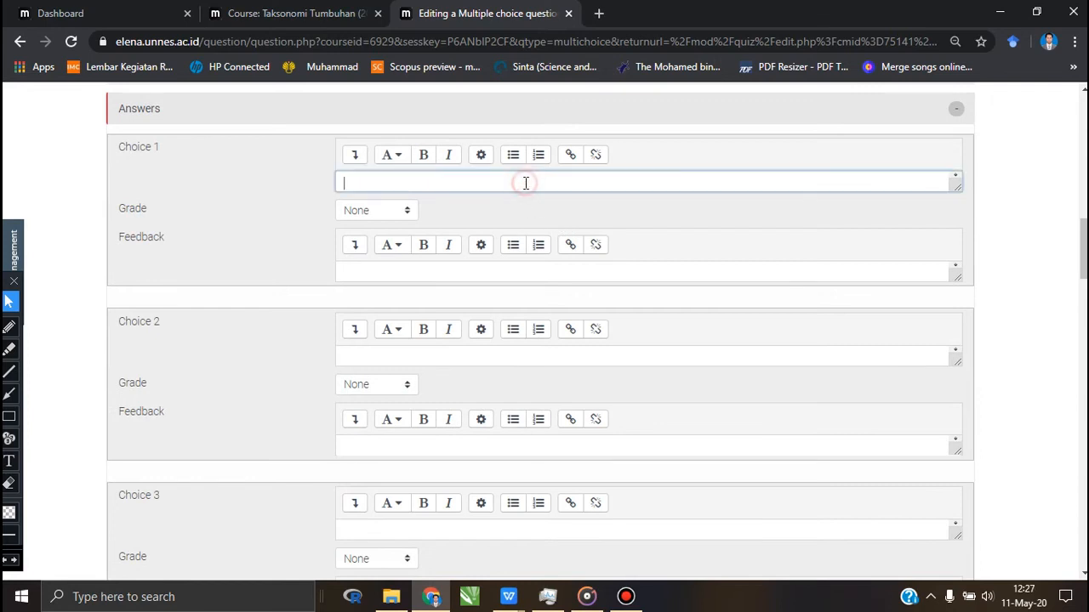
click(432, 597)
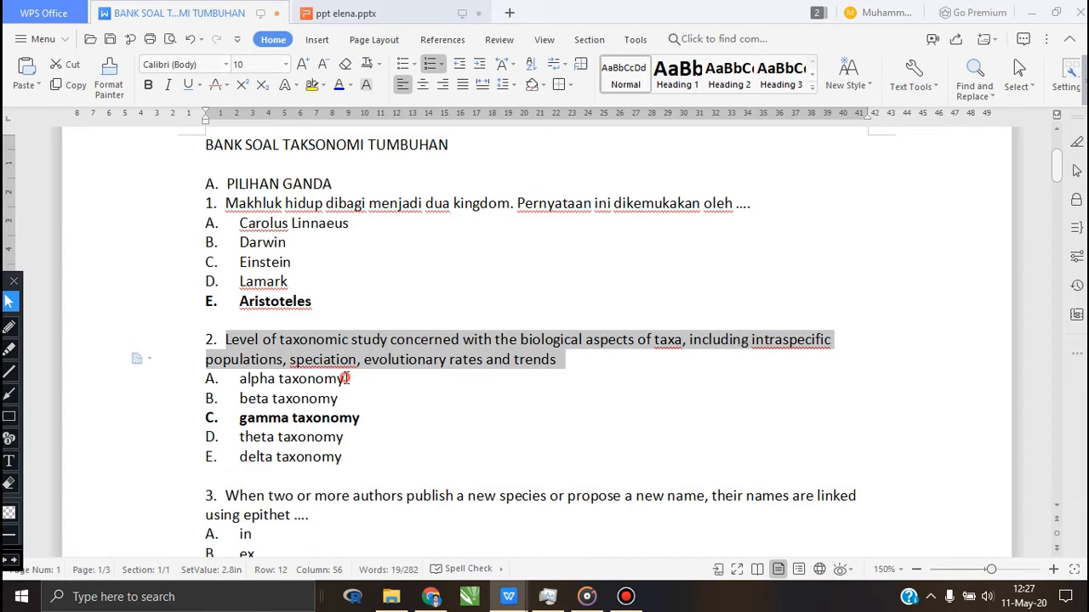
click(241, 340)
triple_click(231, 379)
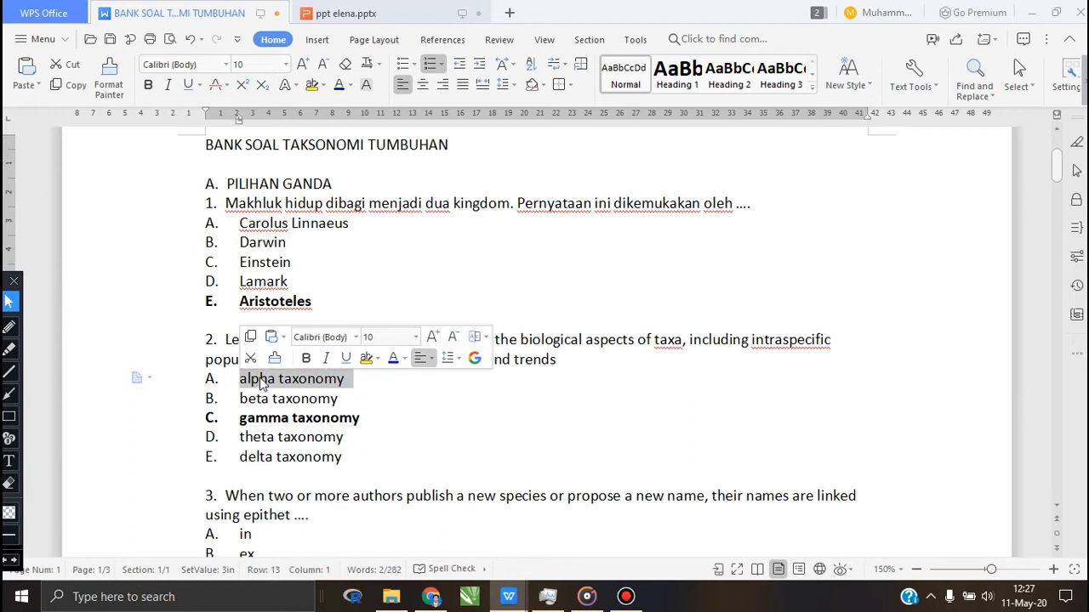
right_click(260, 380)
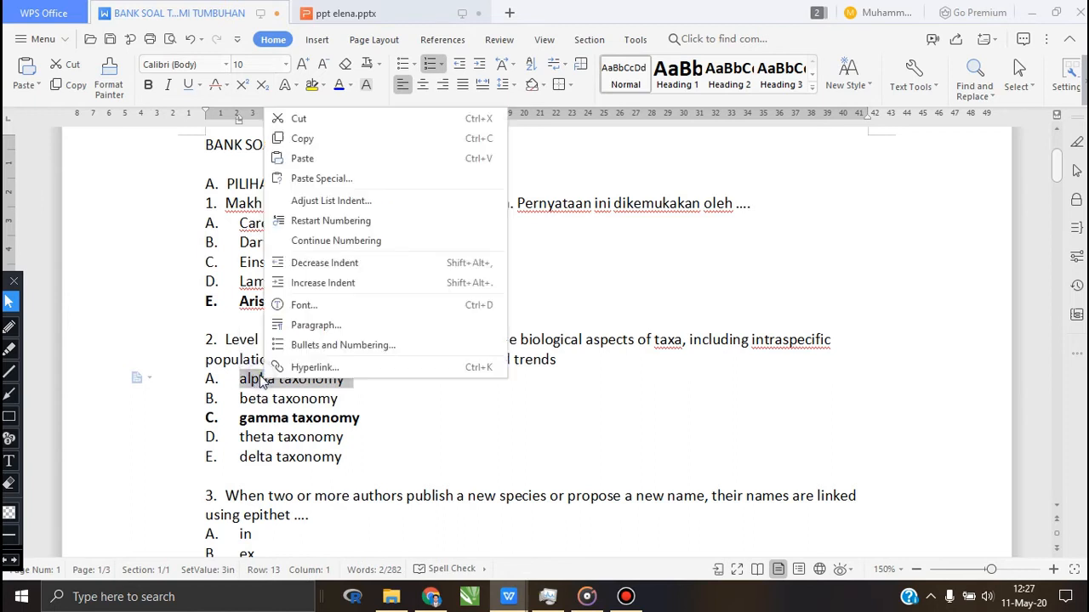
click(331, 139)
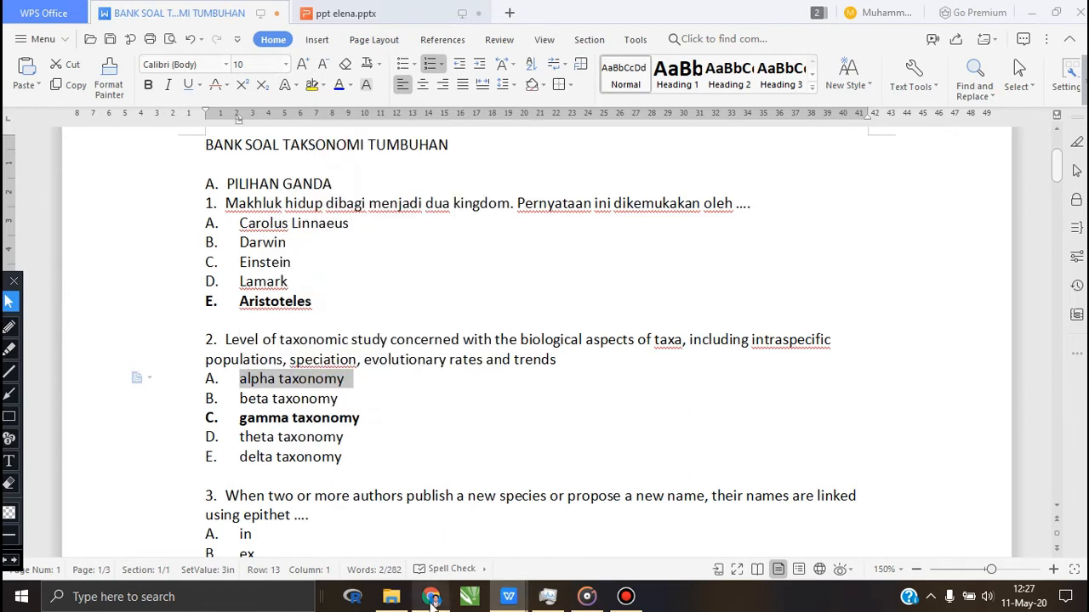
Return to Chrome and paste the copied option "alpha taxonomy" as the answer text of Choice 1
key(alt+Tab)
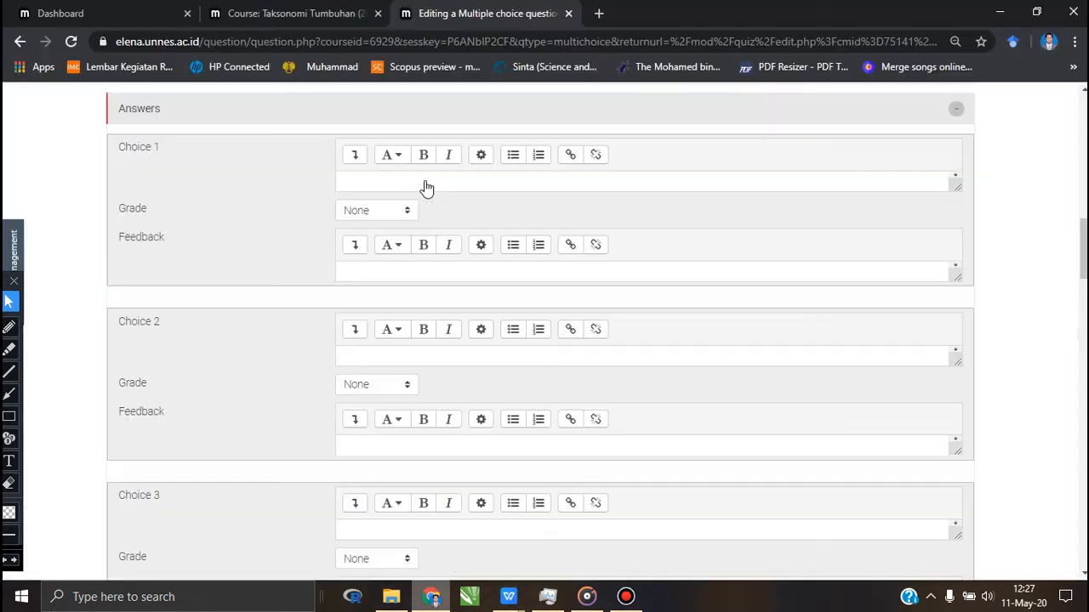
click(411, 211)
right_click(408, 212)
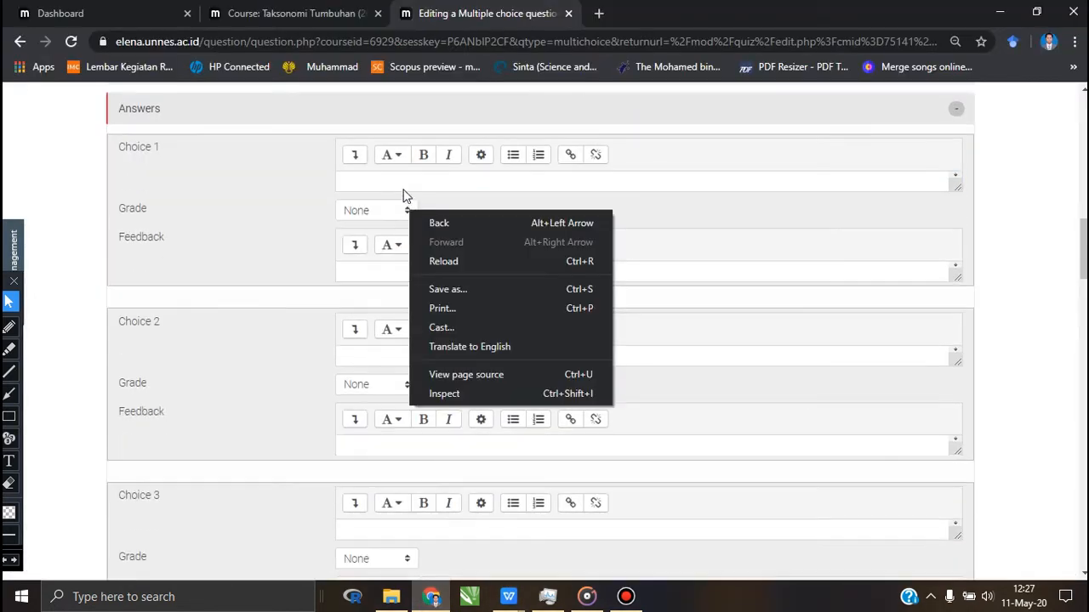
click(409, 181)
right_click(409, 182)
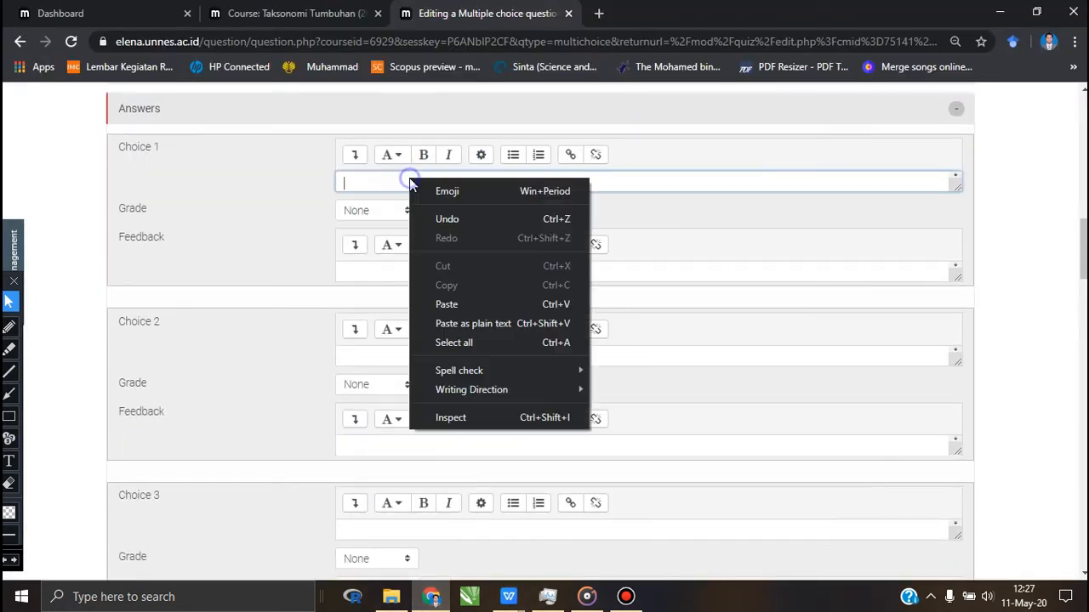
click(454, 304)
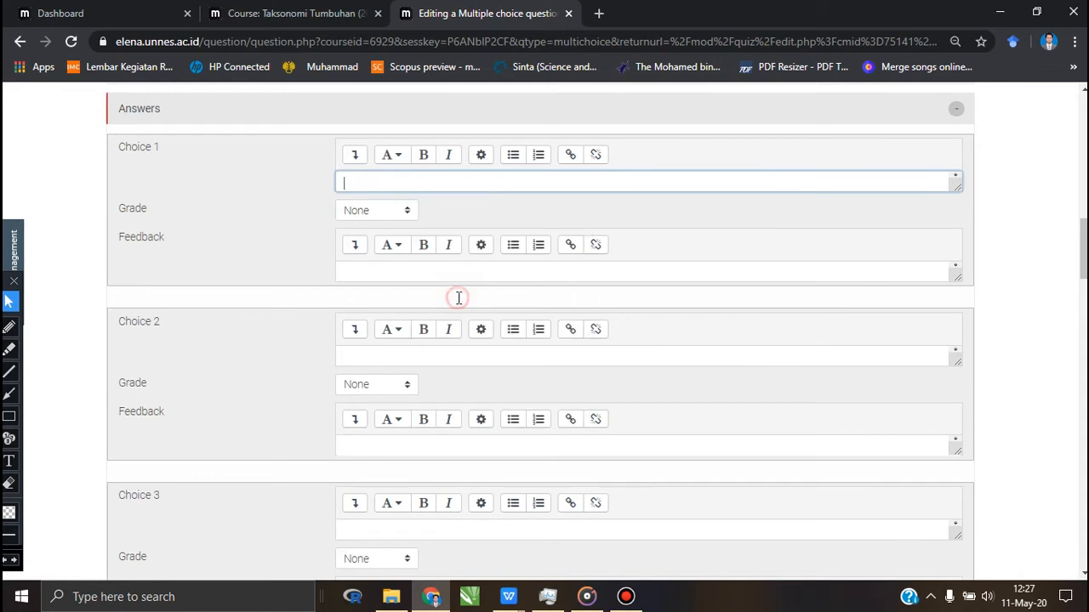
Delete the leading option letter "A." from Choice 1's answer so that it reads "alpha taxonomy"
click(356, 185)
key(BackSpace)
key(BackSpace)
key(BackSpace)
Paste the copied option into Choice 2's answer text and change it to "beta taxonomy"
click(393, 357)
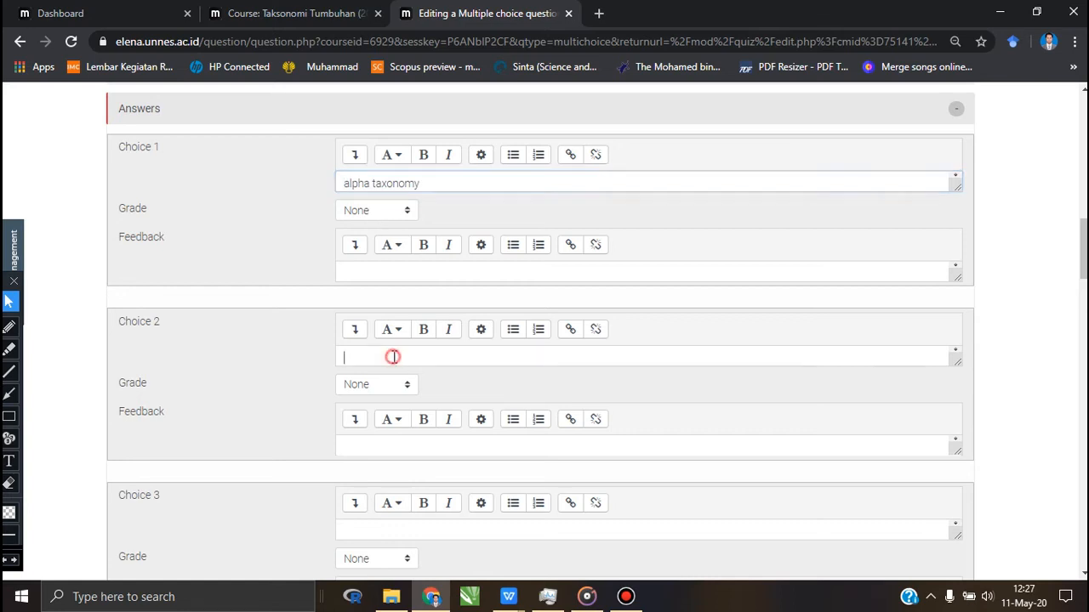
right_click(393, 356)
click(437, 227)
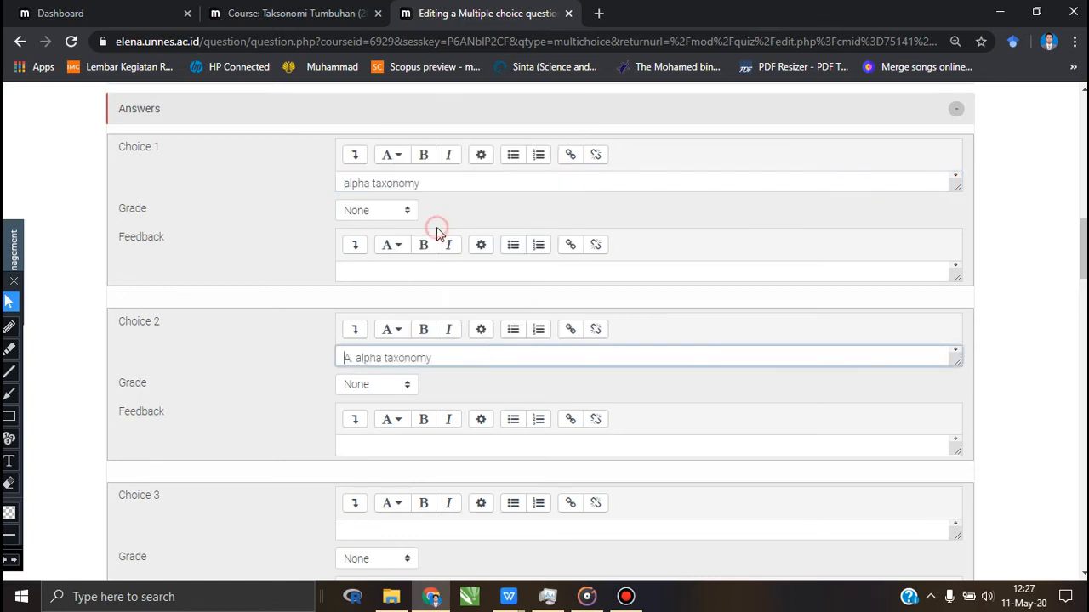
drag(384, 358, 333, 353)
text(eta)
text(b)
Paste the copied option into Choice 3's answer text and replace "A. alpha" with "gamma" to make it "gamma taxonomy"
scroll(393, 388, down, 1)
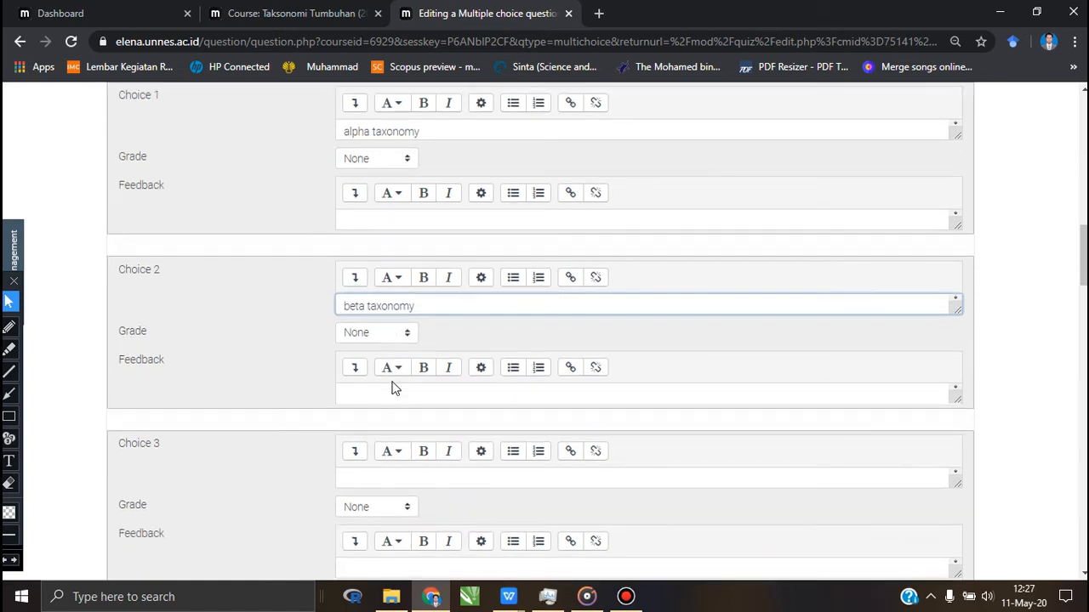
scroll(392, 387, down, 1)
scroll(391, 382, down, 1)
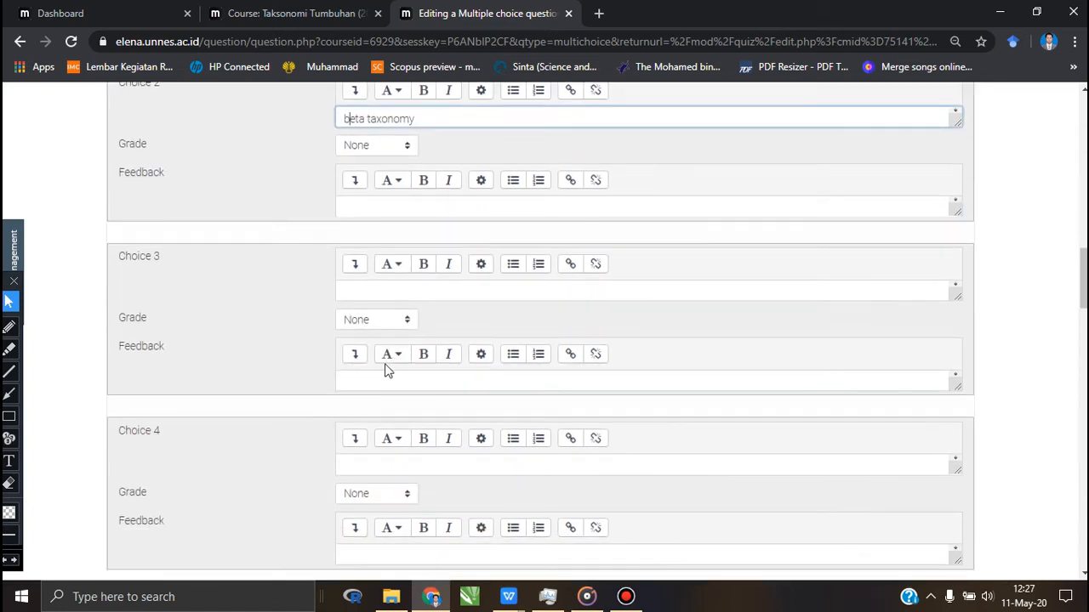
click(382, 287)
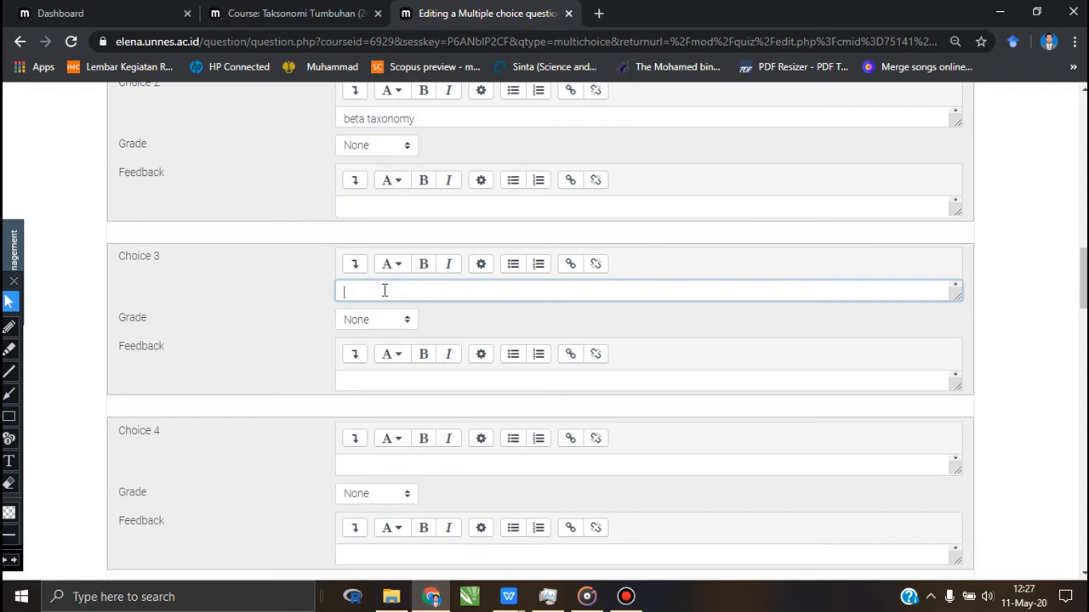
text(A. alpha taxonomy)
click(384, 293)
key(BackSpace)
key(BackSpace)
key(BackSpace)
key(BackSpace)
key(BackSpace)
key(BackSpace)
key(BackSpace)
key(BackSpace)
key(BackSpace)
text(gamma)
Open the Grade options for Choice 3
click(407, 320)
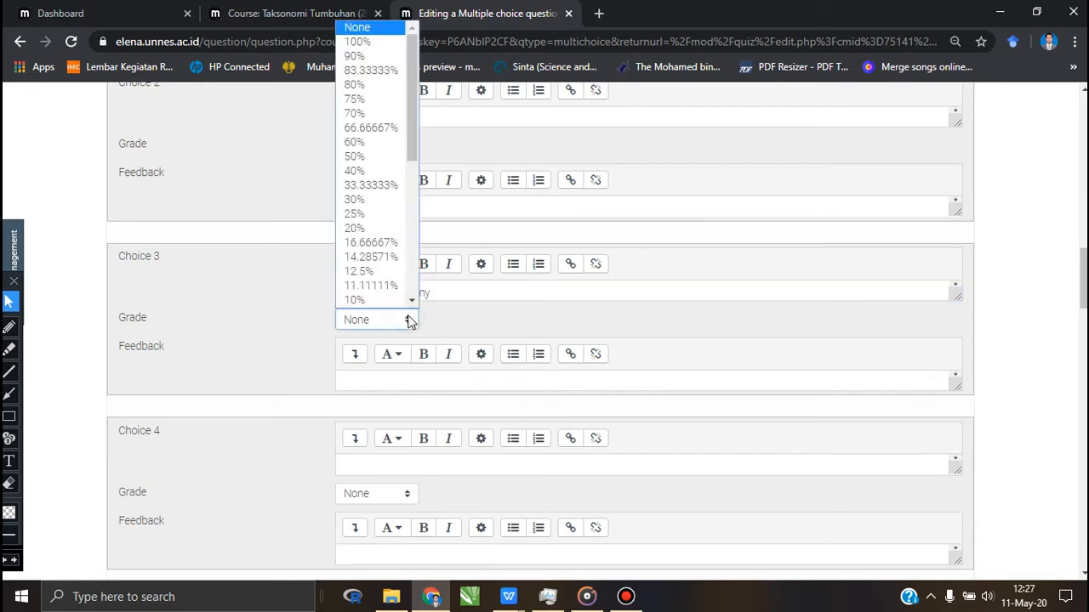
Set the grade of Choice 3 to 100% and enter "tetha taxonomy" as the answer text of Choice 4
click(371, 47)
scroll(548, 340, down, 1)
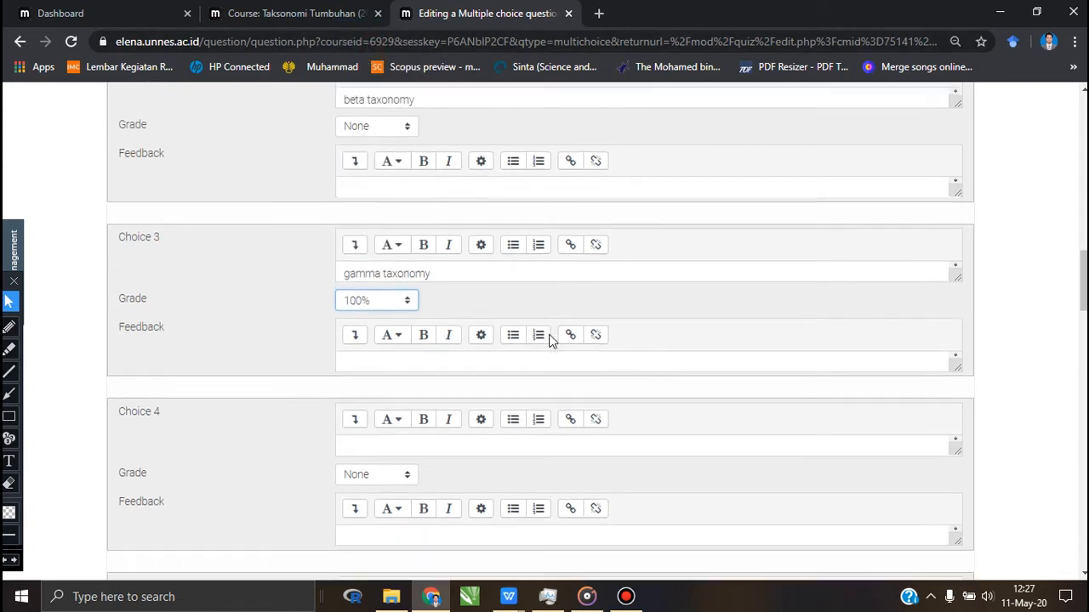
scroll(549, 340, down, 1)
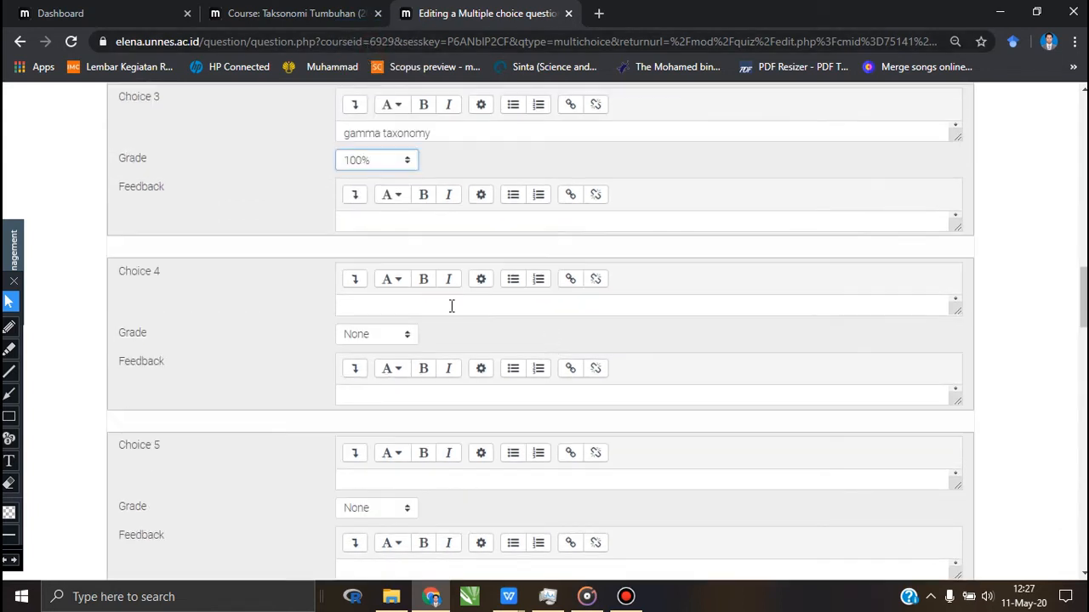
click(452, 306)
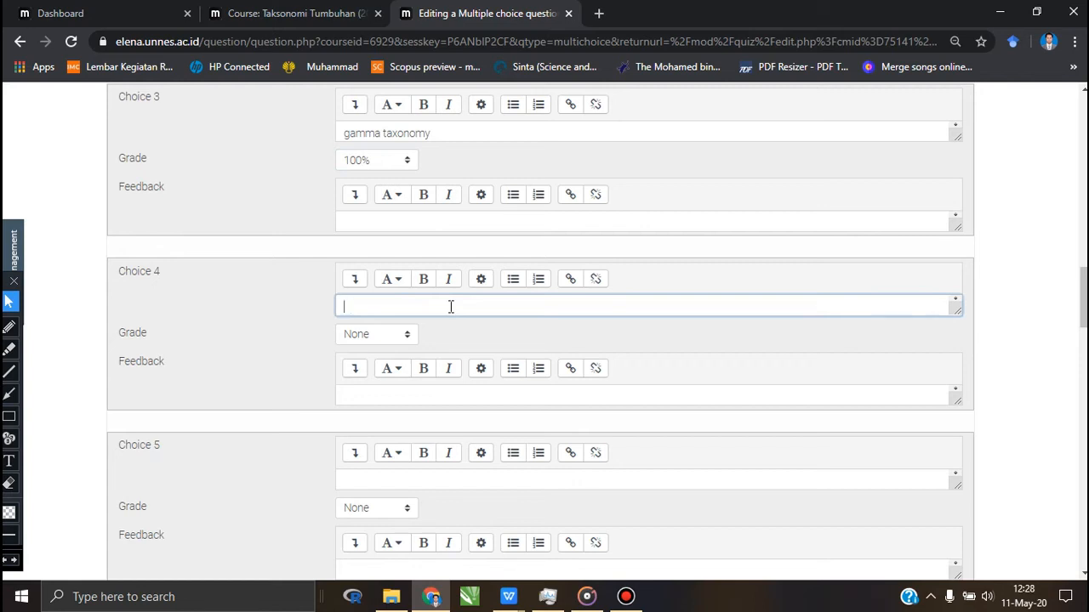
text(A. alpha taxonomy)
key(Delete)
key(Delete)
key(Delete)
key(Delete)
key(Delete)
key(Delete)
text(teth)
key(BackSpace)
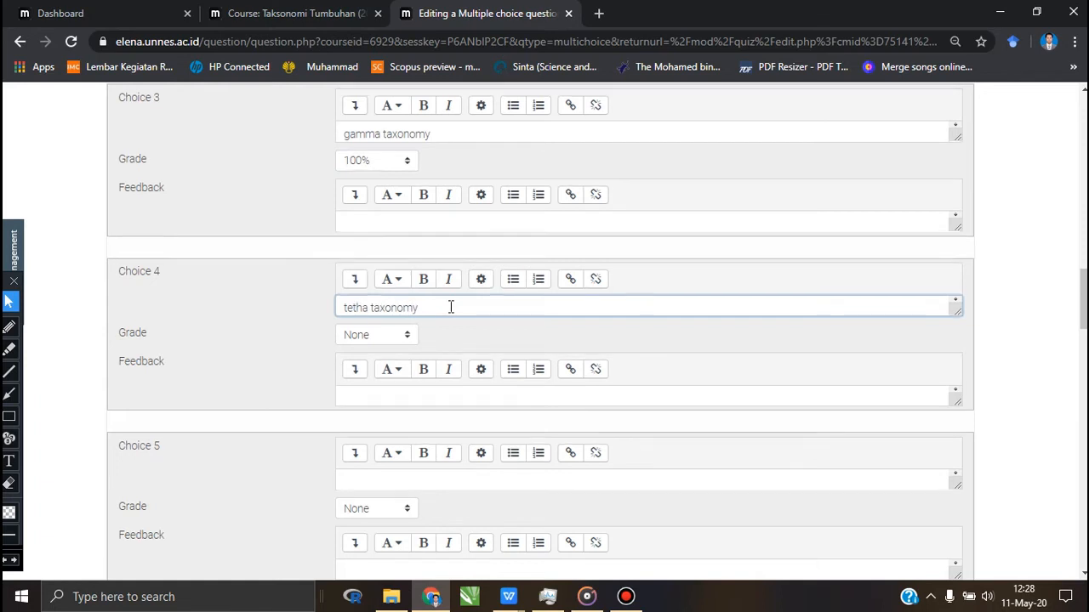
Enter "delta taxonomy" as the answer text of Choice 5 and save the multiple choice question
scroll(396, 346, down, 1)
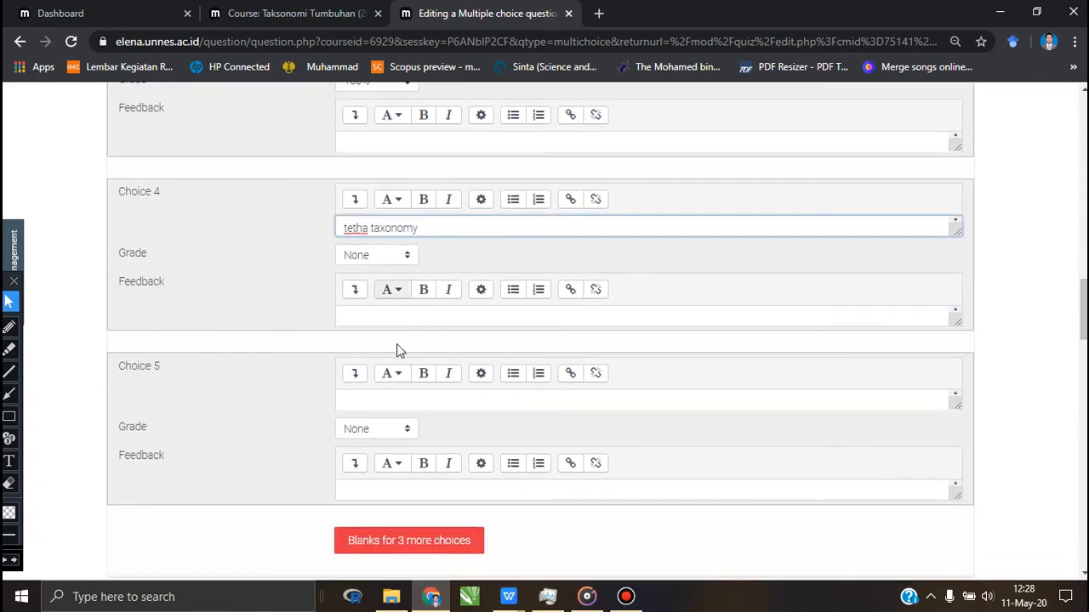
click(386, 405)
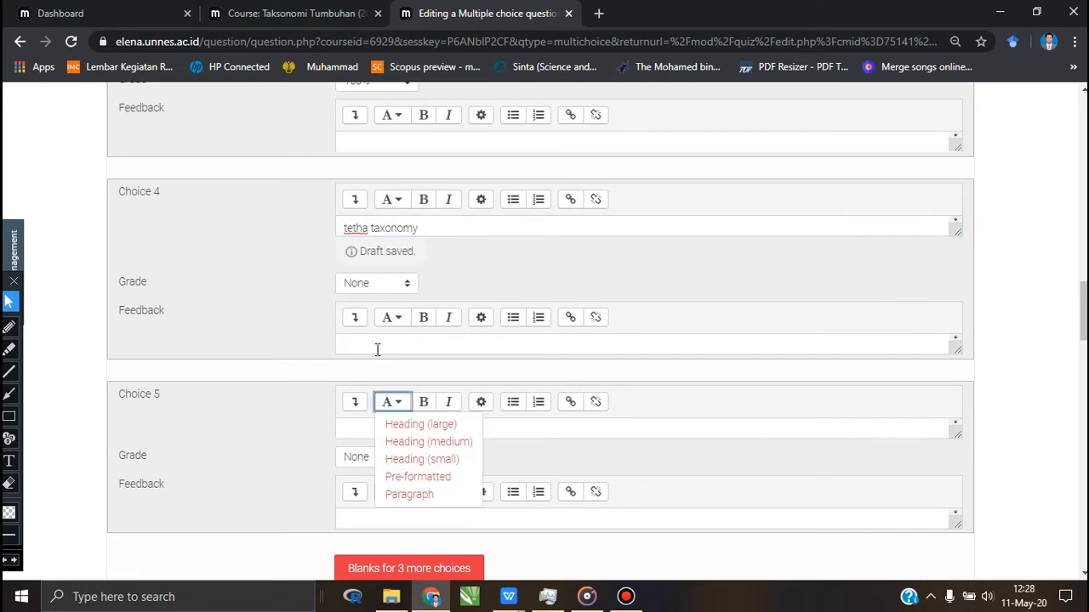
click(351, 427)
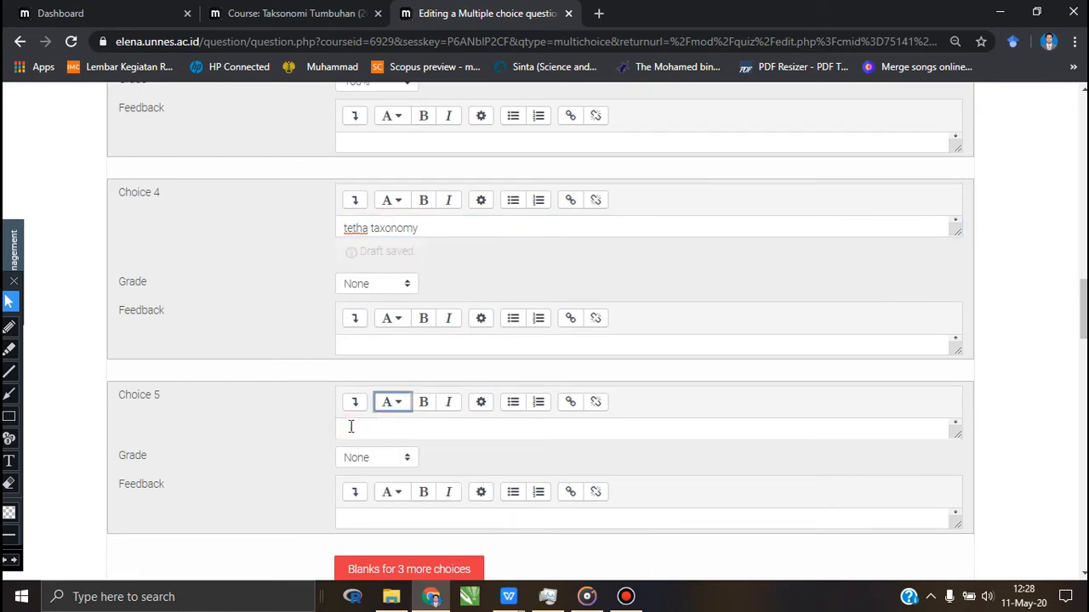
click(368, 401)
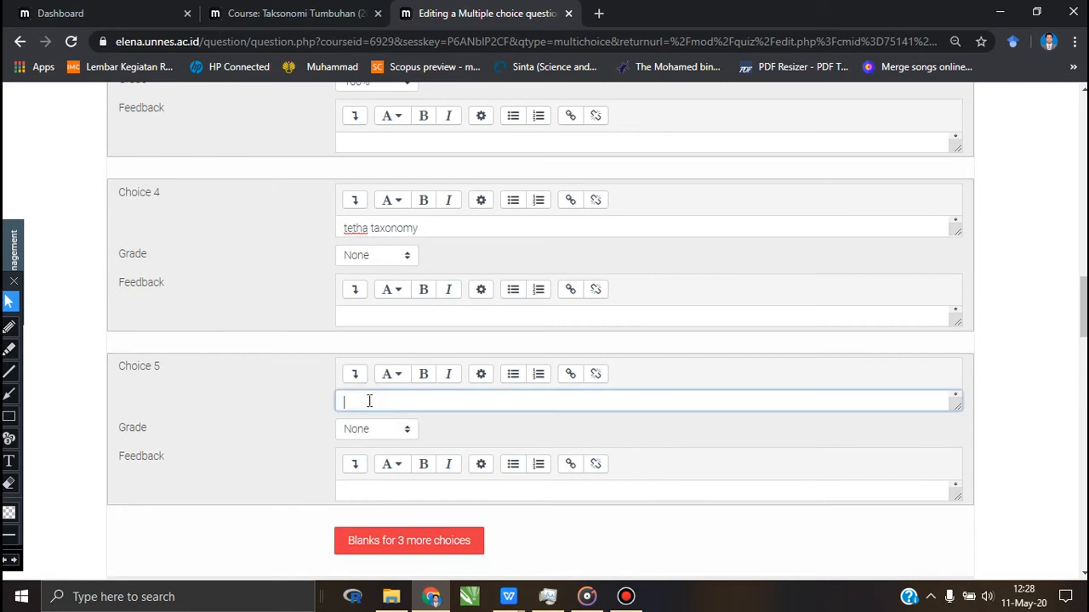
text(A. ala taxonomy)
key(BackSpace)
key(BackSpace)
key(BackSpace)
key(BackSpace)
key(BackSpace)
text(dell)
key(BackSpace)
text(t)
click(721, 436)
scroll(721, 437, down, 2)
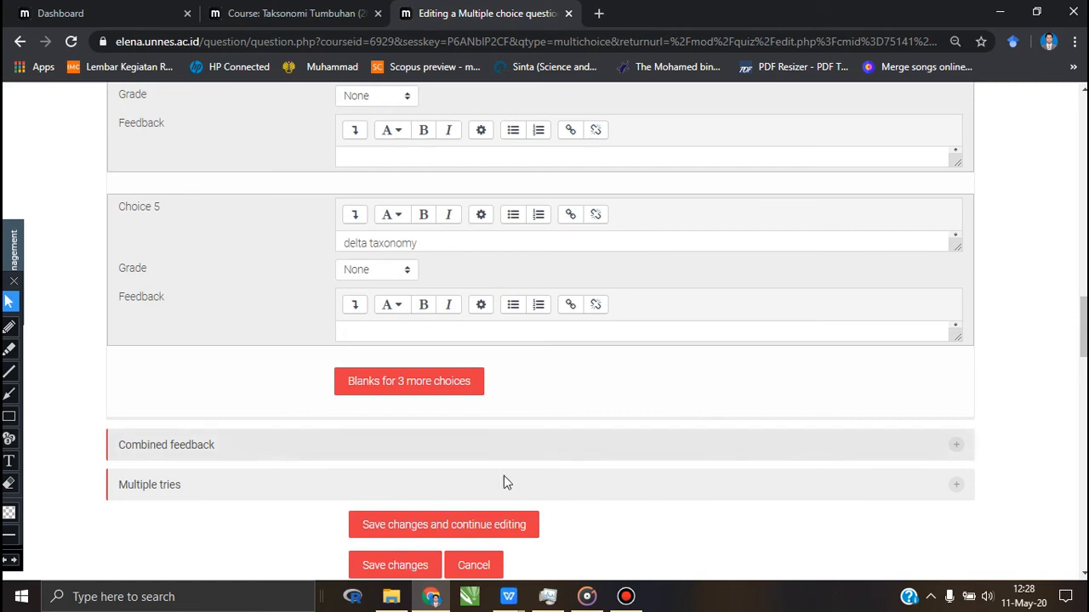
click(395, 566)
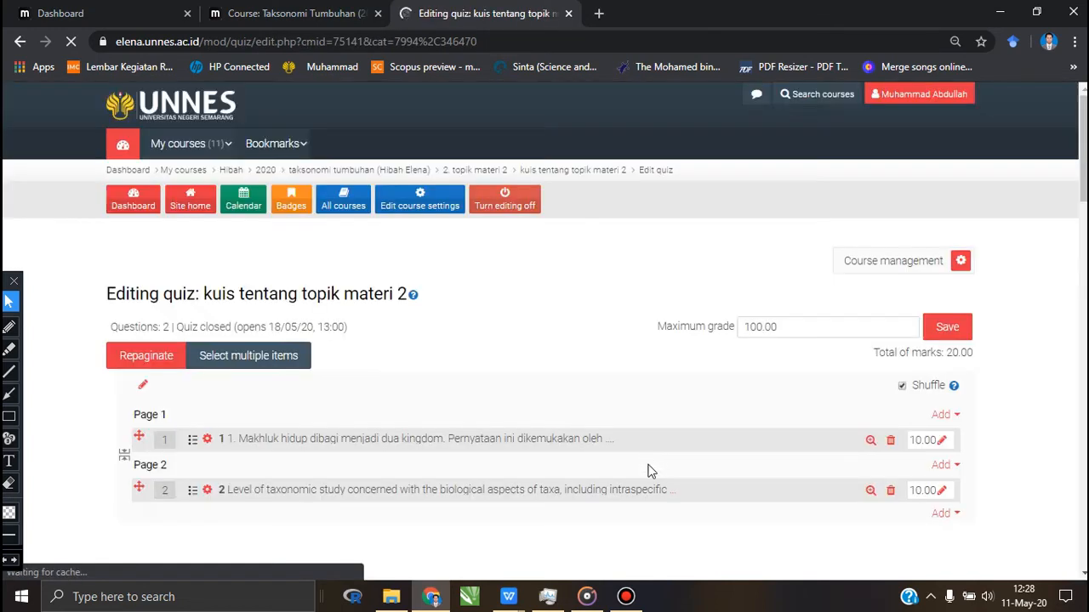
Add a new question of type Essay after the second question at the end of the quiz
scroll(648, 471, down, 2)
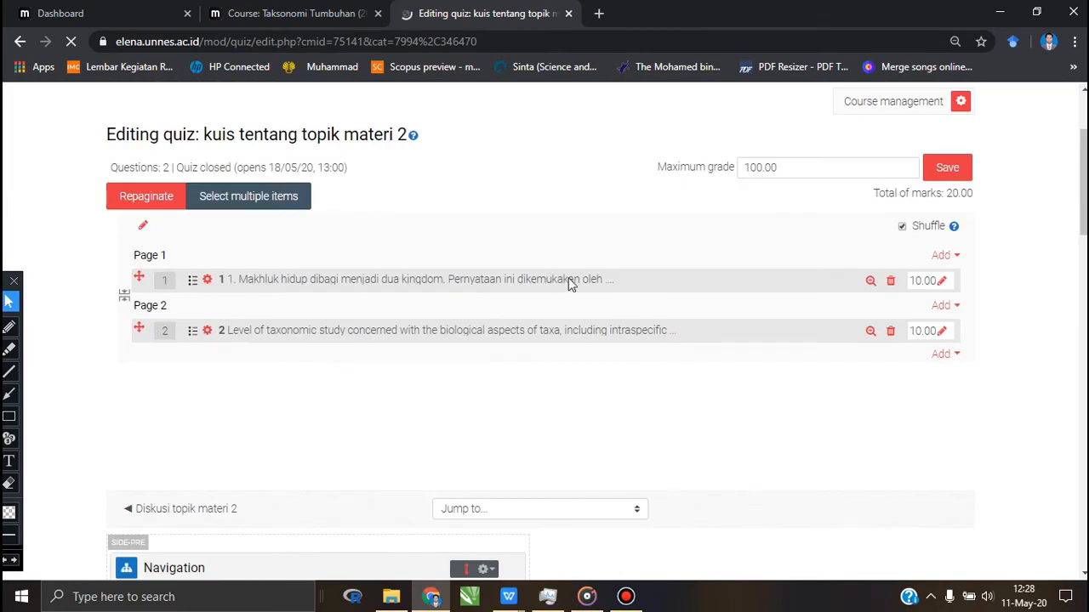
scroll(569, 332, down, 1)
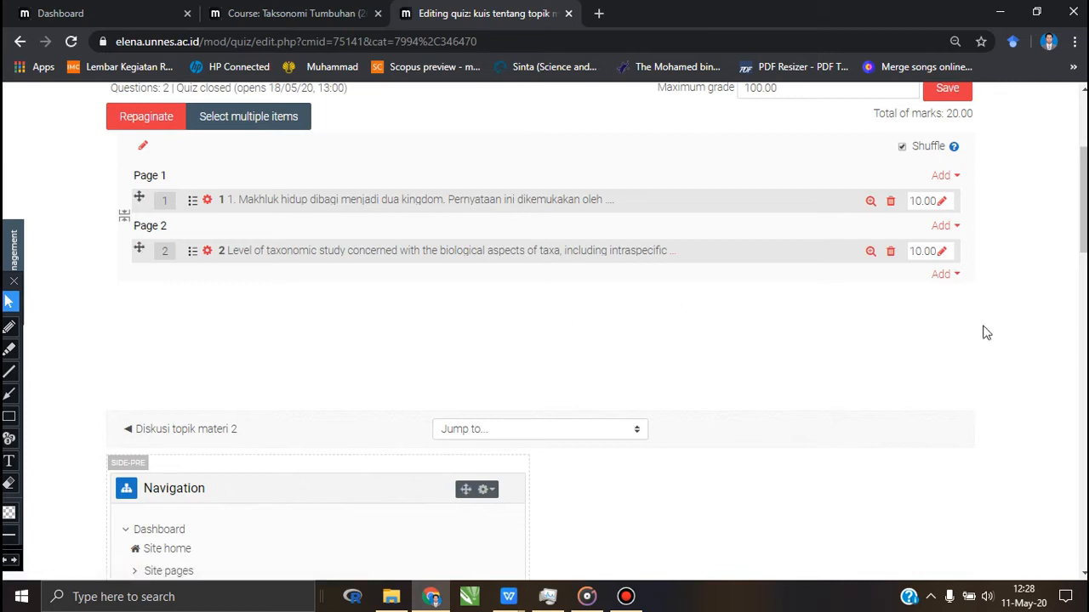
click(944, 274)
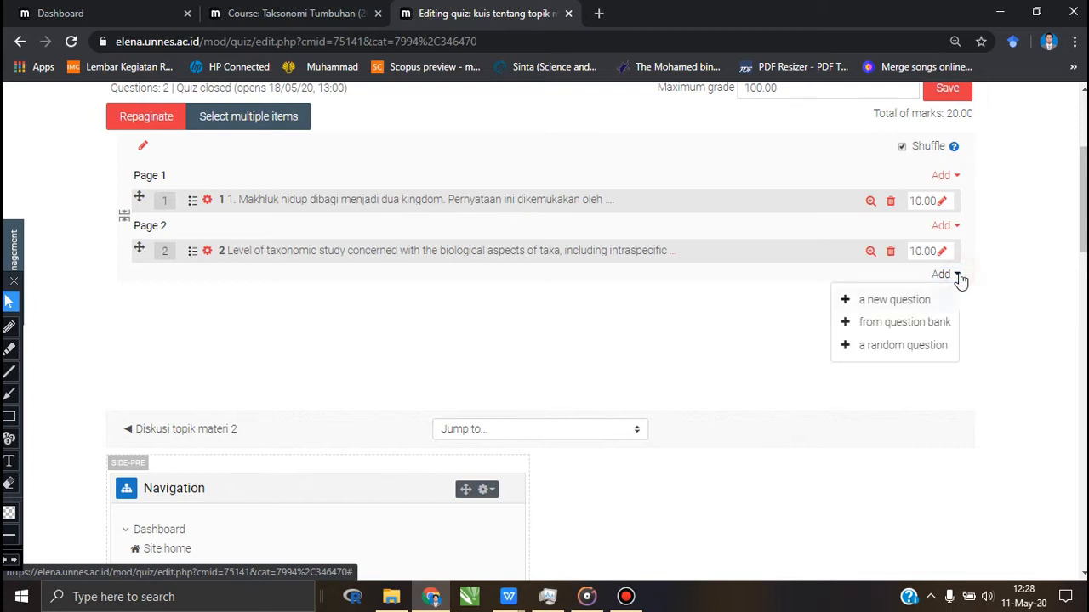
click(892, 302)
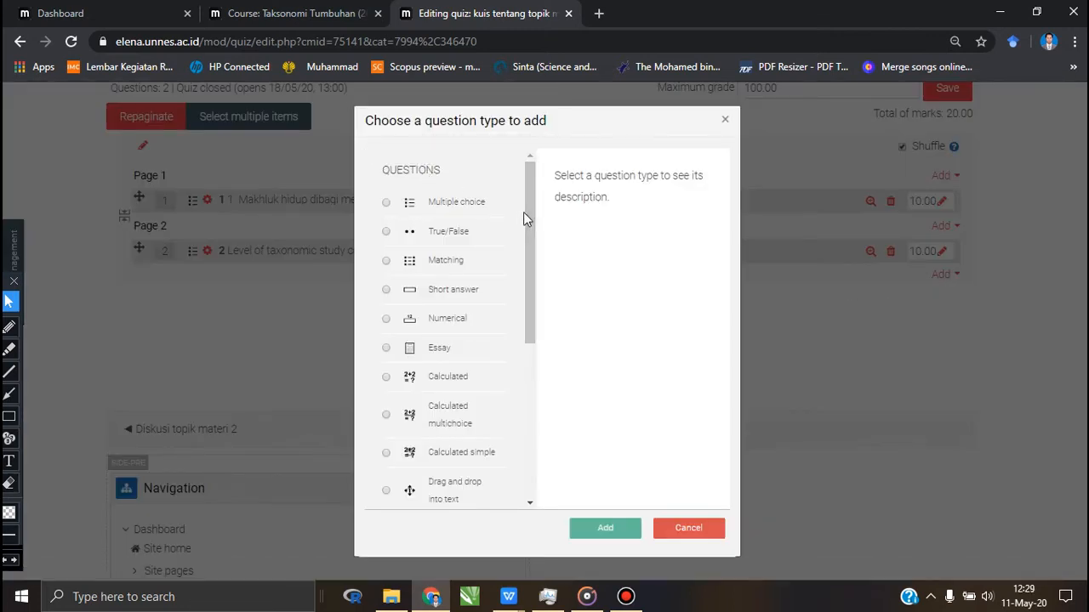
click(387, 349)
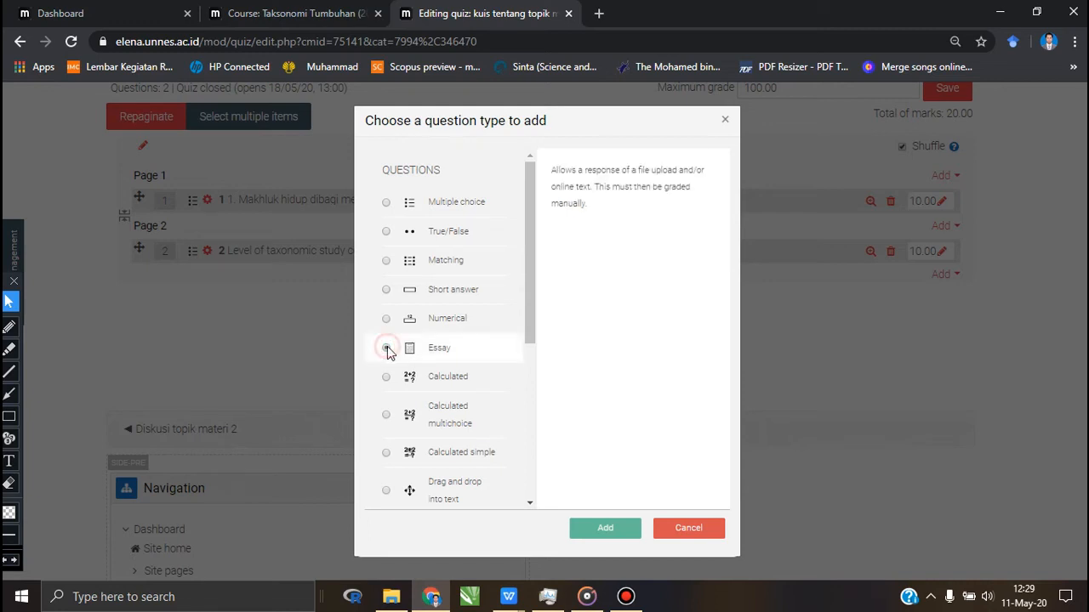
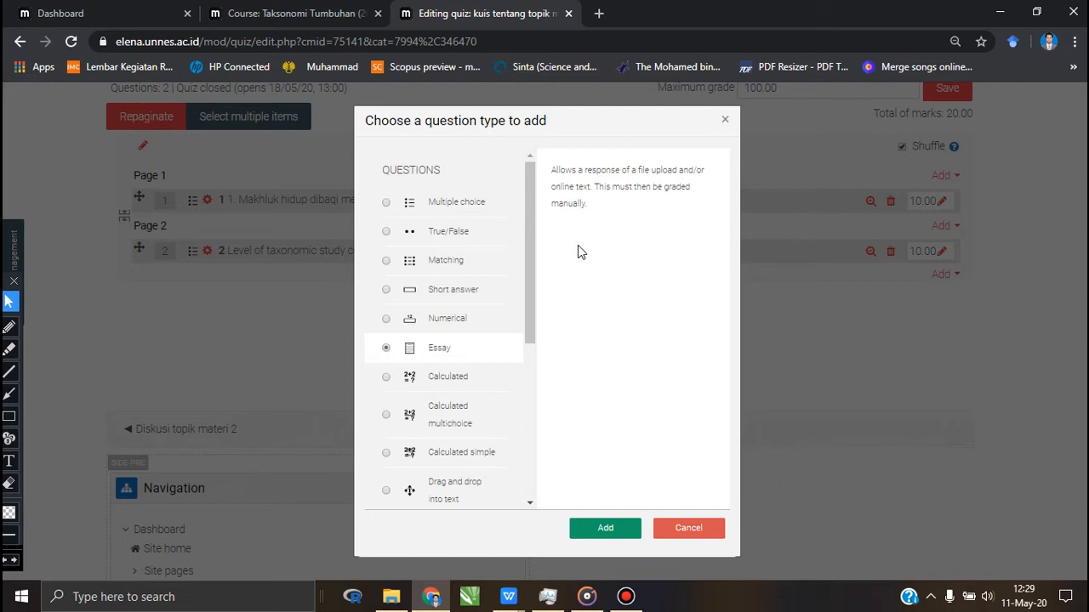
click(604, 528)
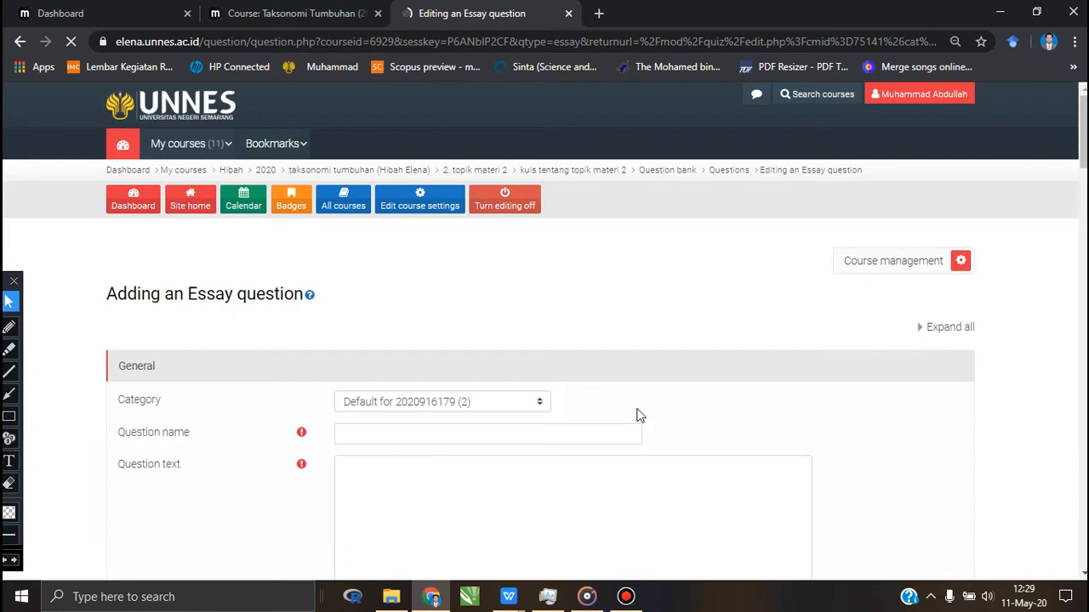
Name the new essay question "3"
scroll(413, 204, down, 3)
click(414, 190)
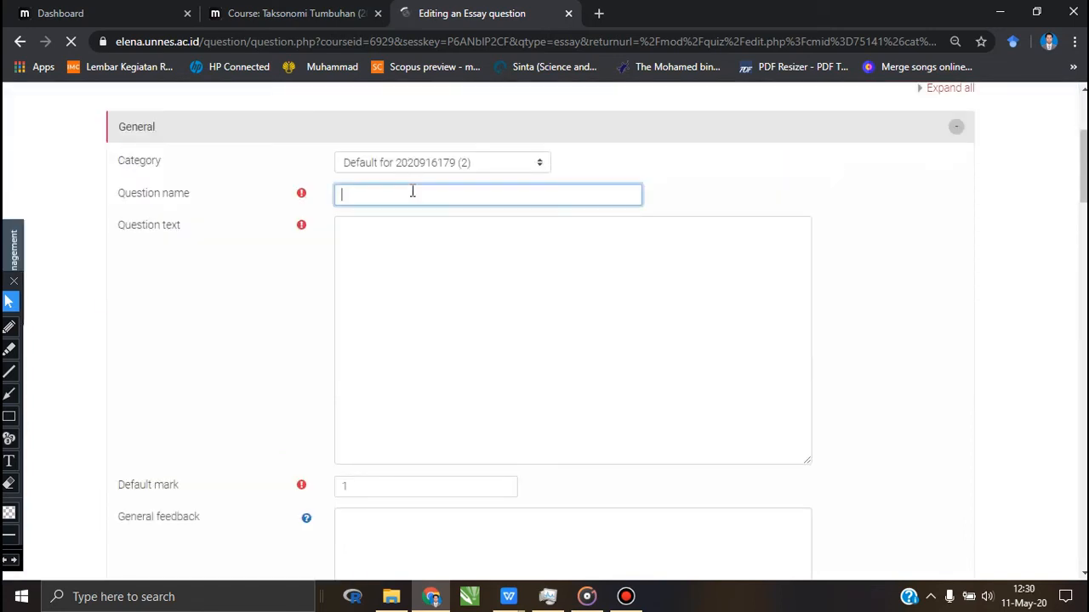
text(3)
click(408, 256)
Switch to the BANK SOAL TAKSONOMI TUMBUHAN document in WPS Office and copy the first question of its ESSAY section
click(509, 596)
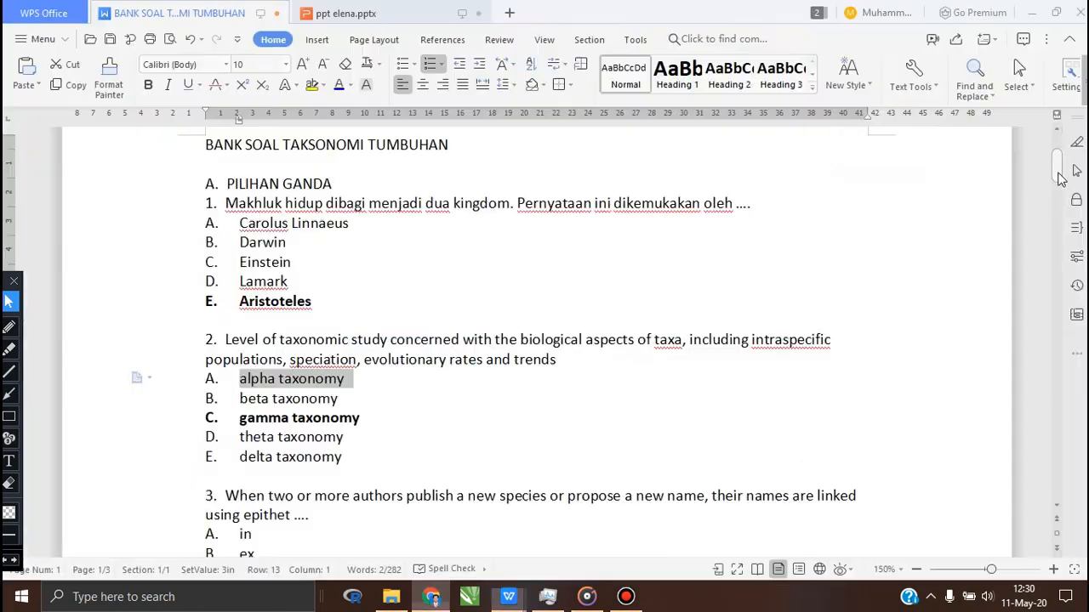
drag(1058, 170, 1056, 267)
drag(1059, 172, 1055, 280)
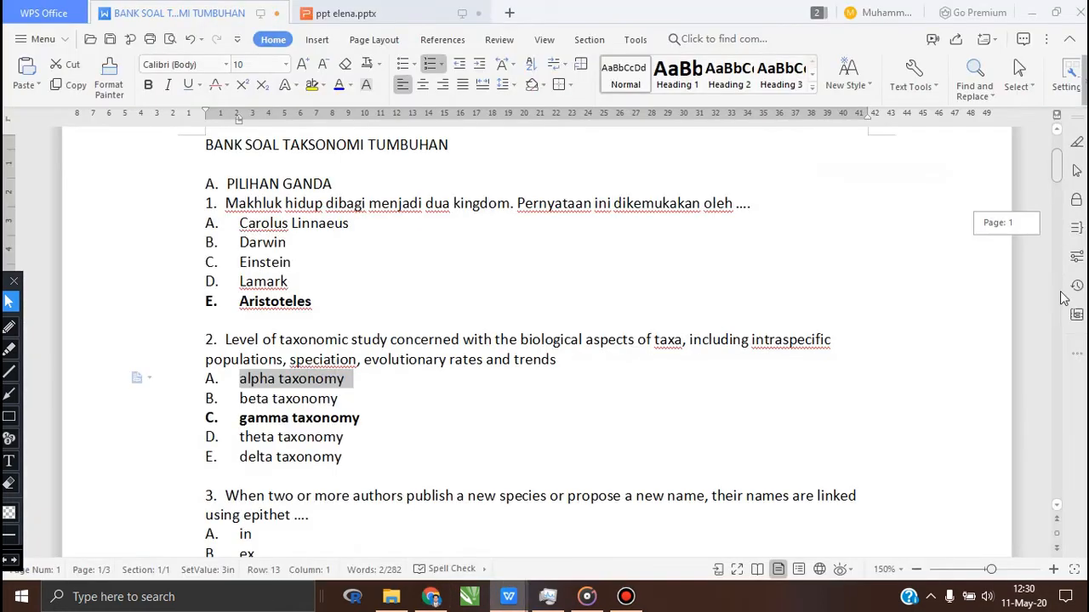
drag(1058, 173, 1053, 272)
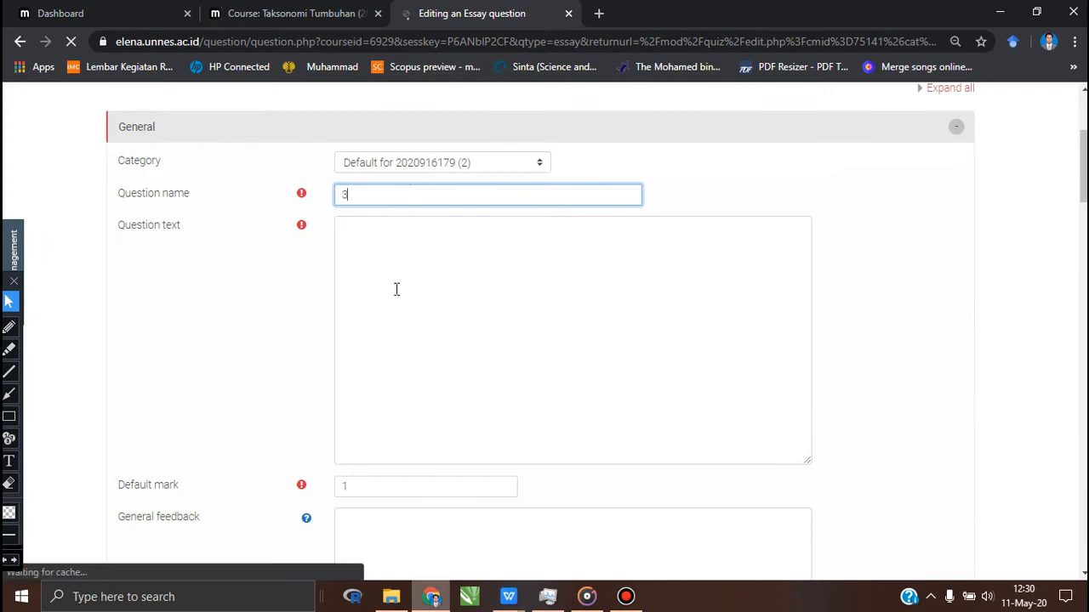
click(397, 289)
scroll(398, 293, down, 2)
click(434, 599)
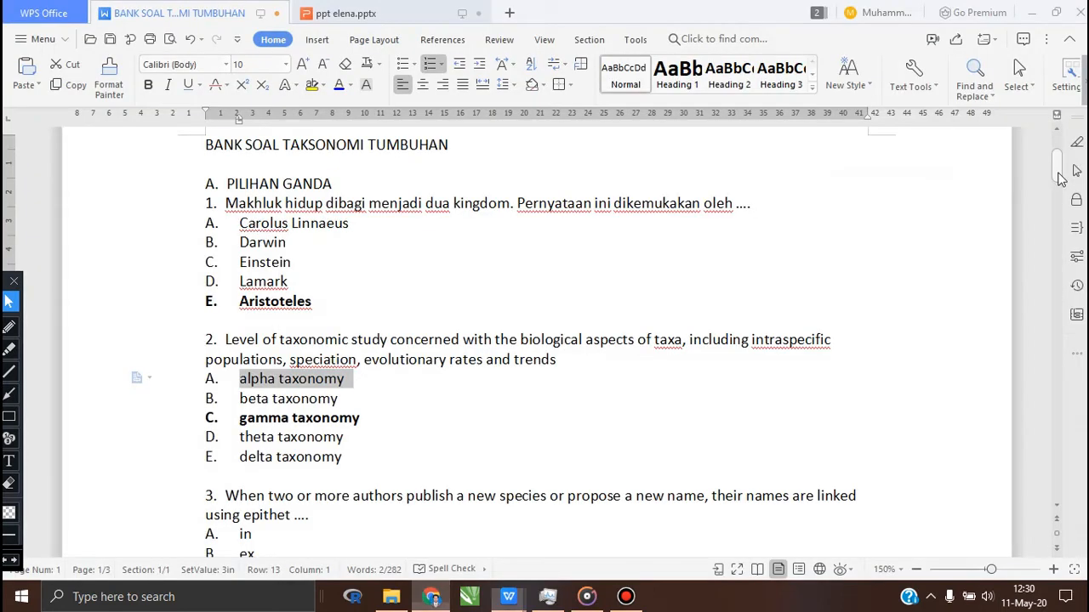
drag(1057, 174, 1059, 228)
click(1055, 314)
click(568, 438)
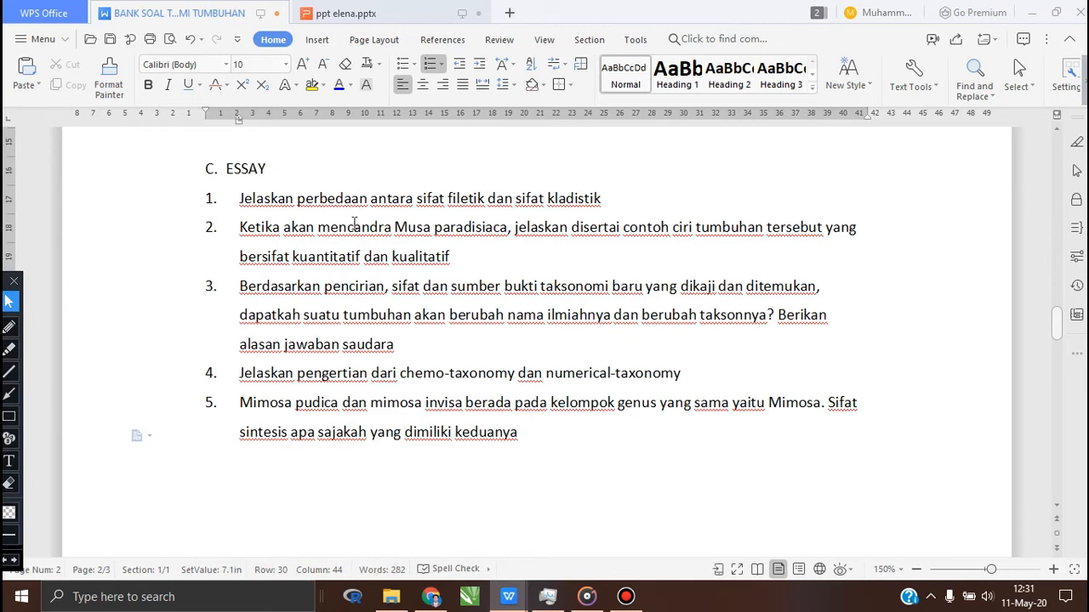
click(239, 199)
drag(490, 205, 602, 199)
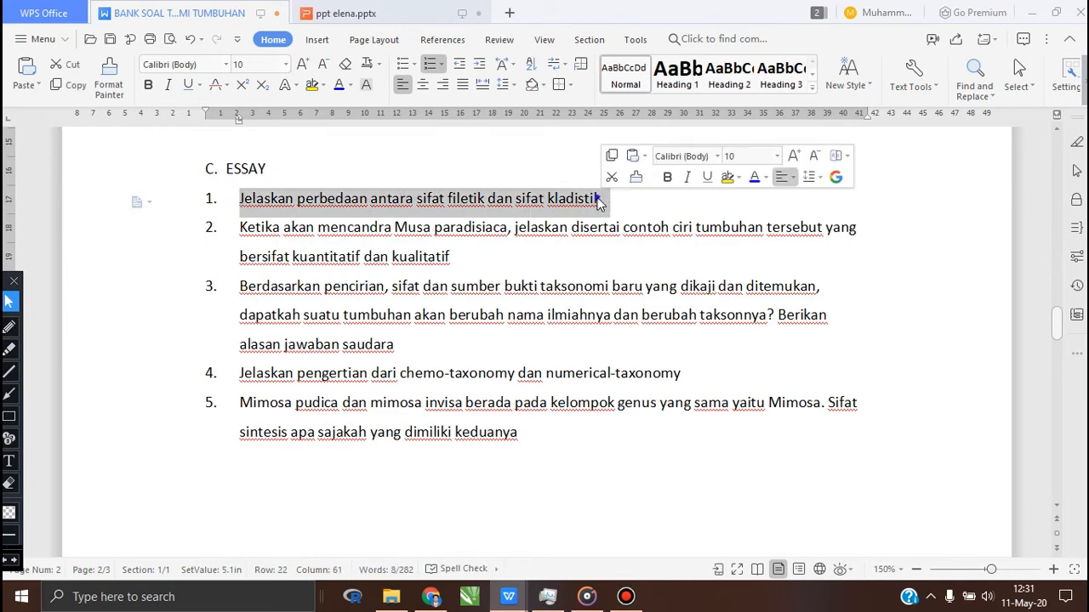
right_click(599, 201)
click(640, 322)
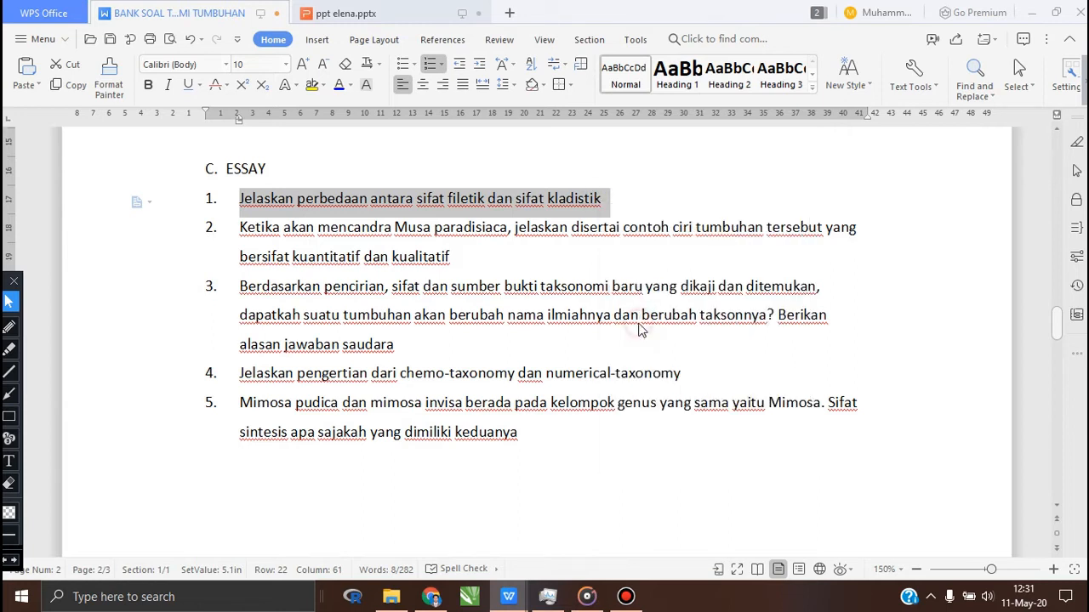
Switch back to Chrome, paste the copied question into the question text and remove its leading "1." numbering
click(430, 596)
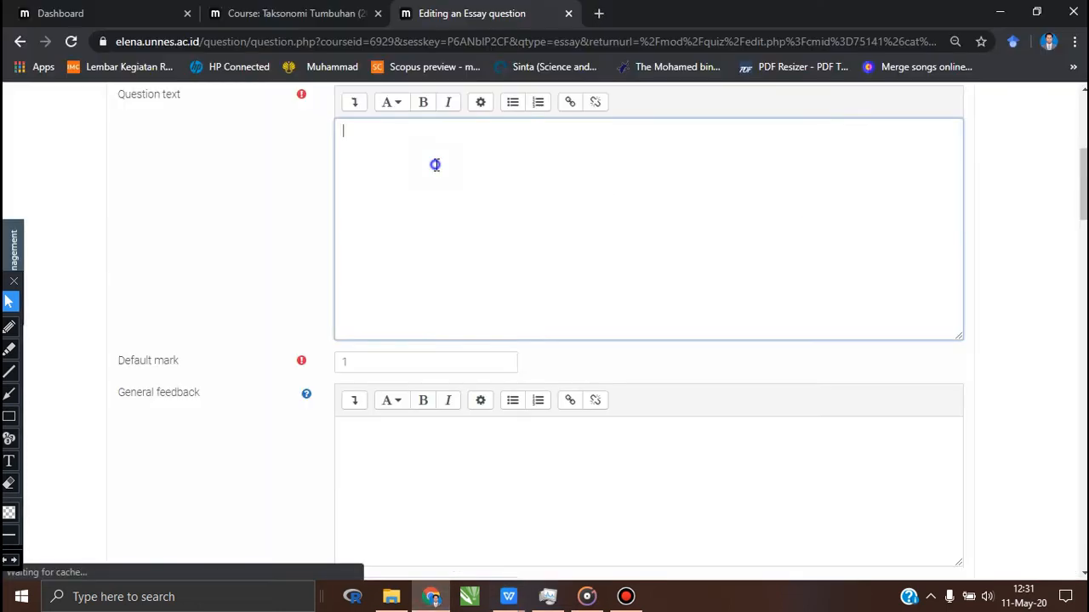
right_click(434, 164)
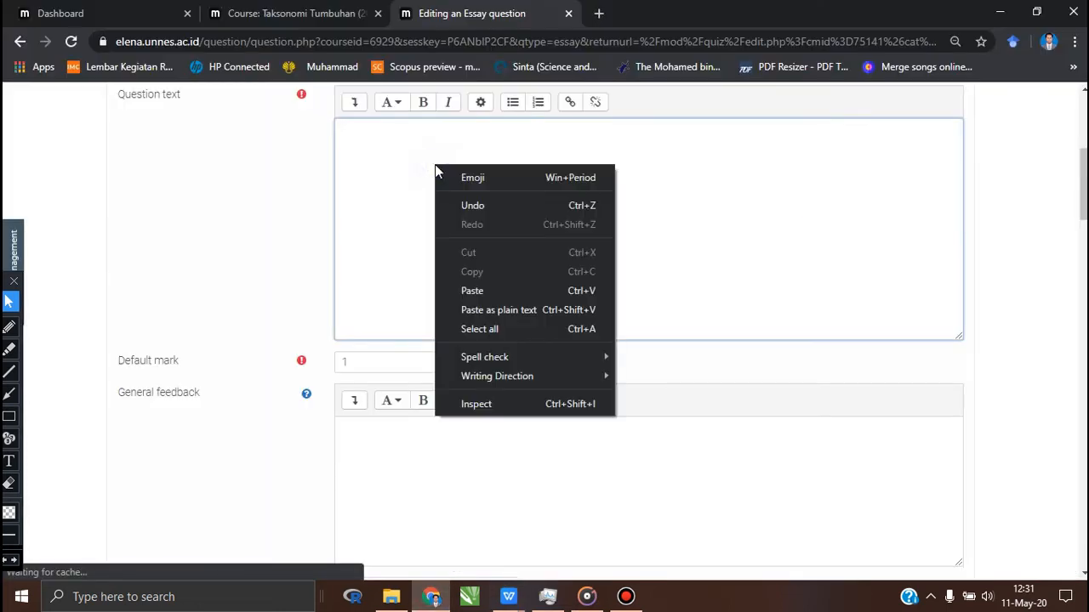
click(485, 290)
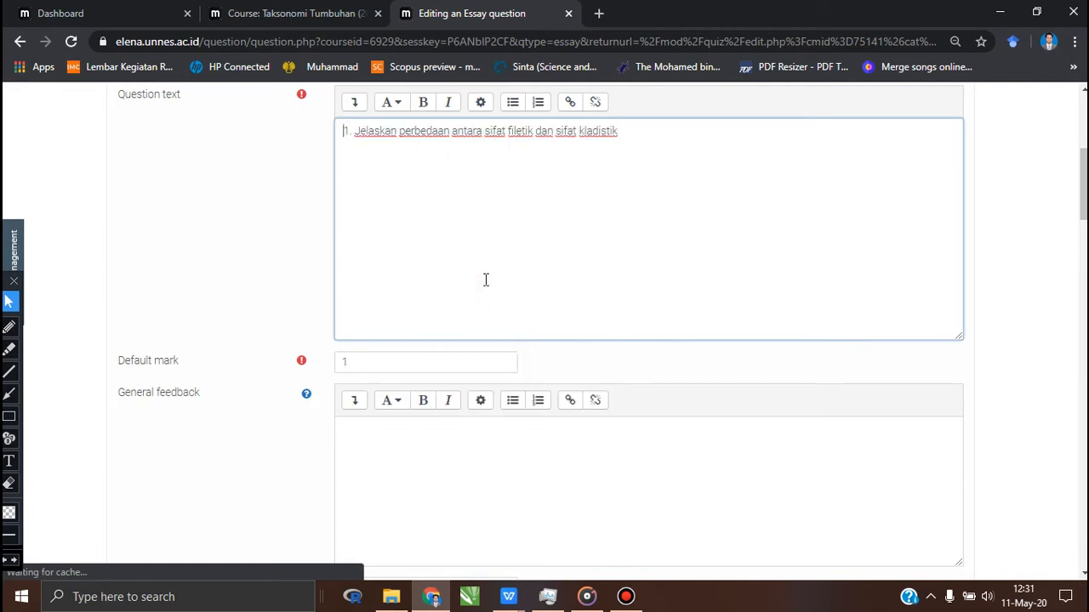
key(BackSpace)
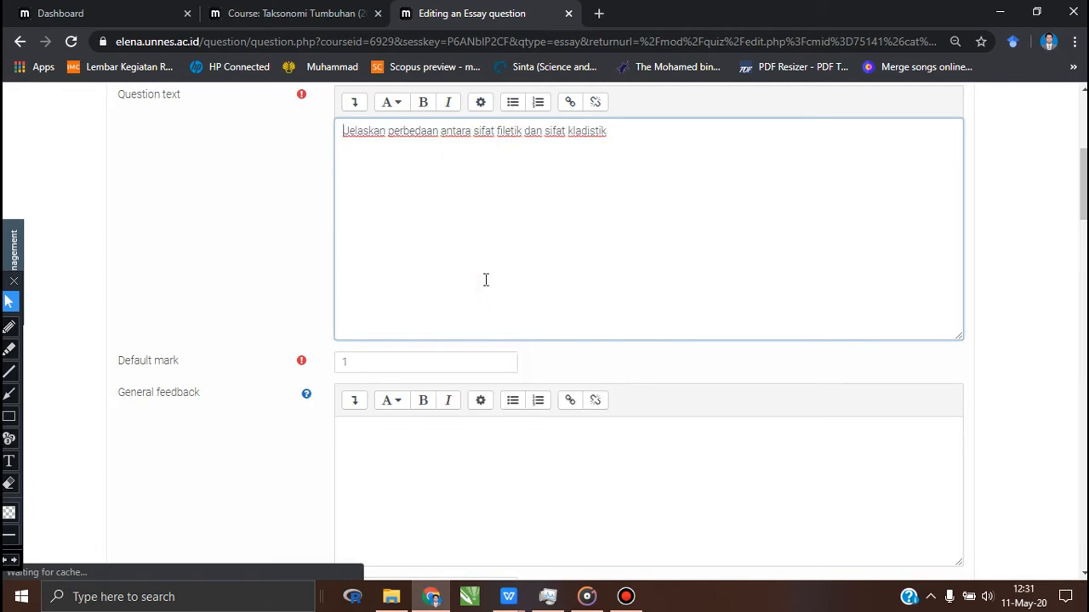
click(238, 257)
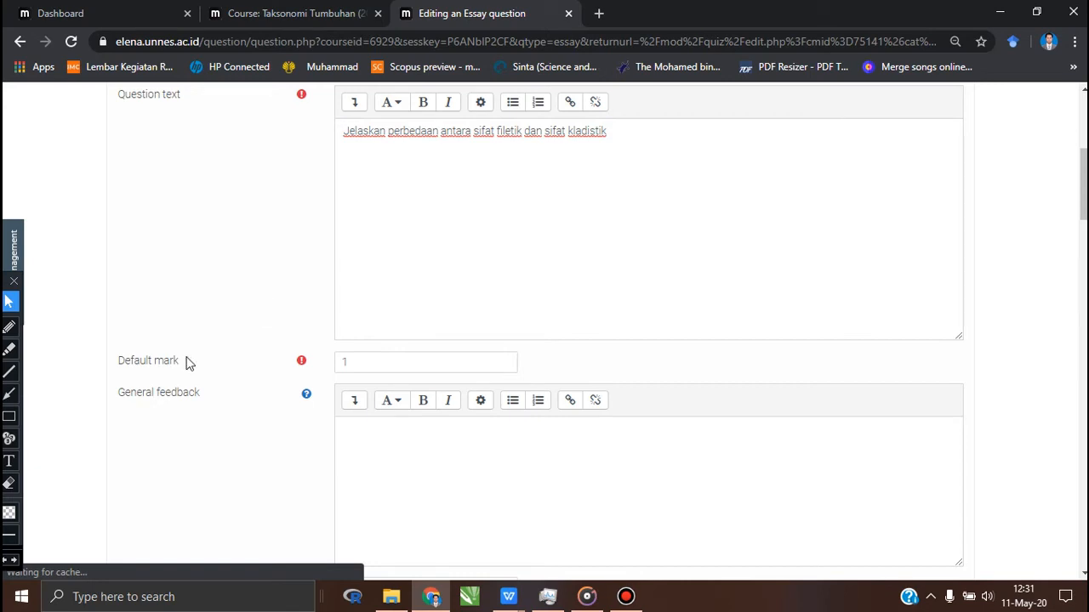
Set the essay question's default mark to 10
click(369, 363)
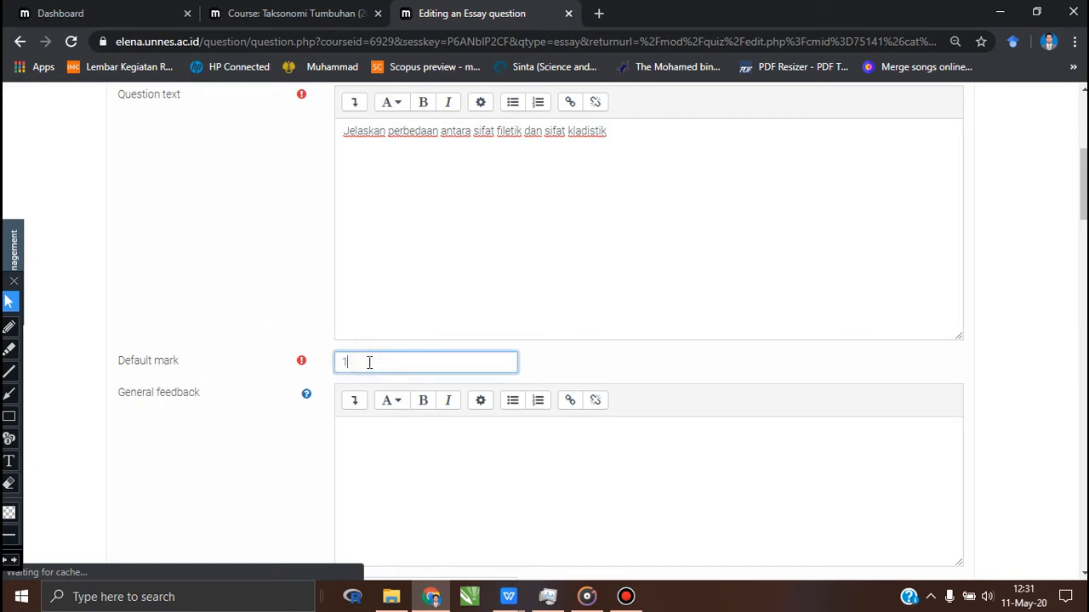
scroll(369, 362, down, 1)
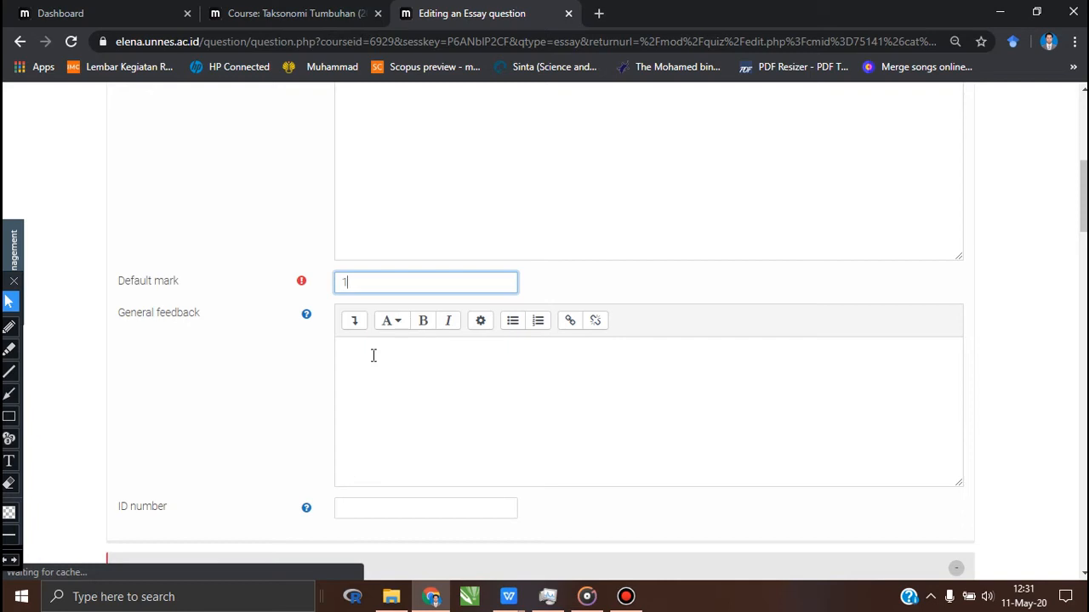
scroll(396, 236, up, 2)
scroll(396, 237, down, 2)
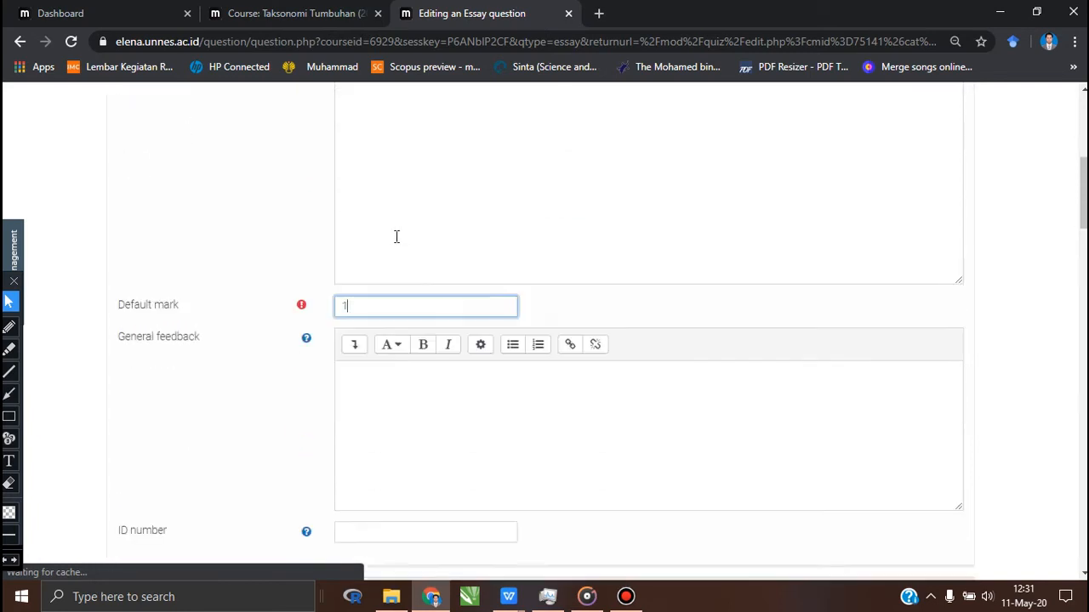
scroll(397, 237, down, 1)
scroll(381, 221, up, 2)
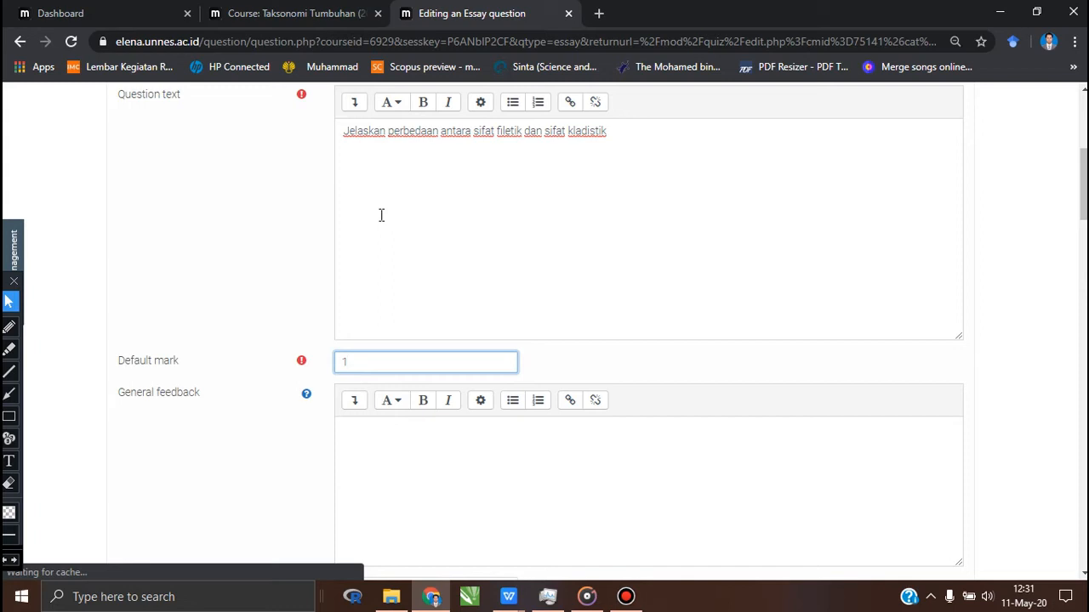
text(0)
scroll(403, 251, down, 1)
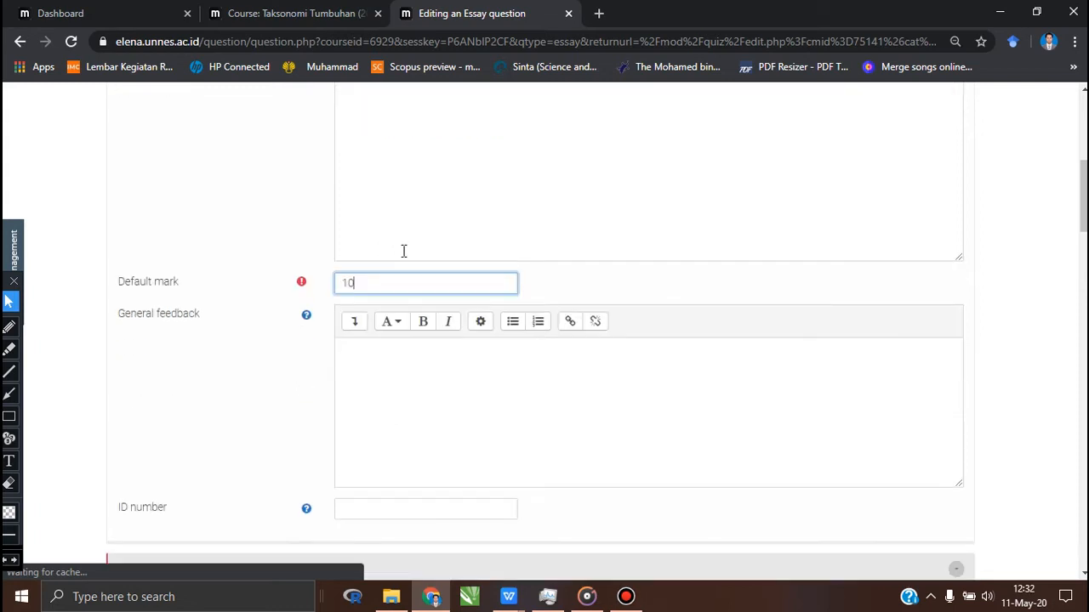
Review the essay question's response options, including the choices for allowing attachments
scroll(403, 250, down, 4)
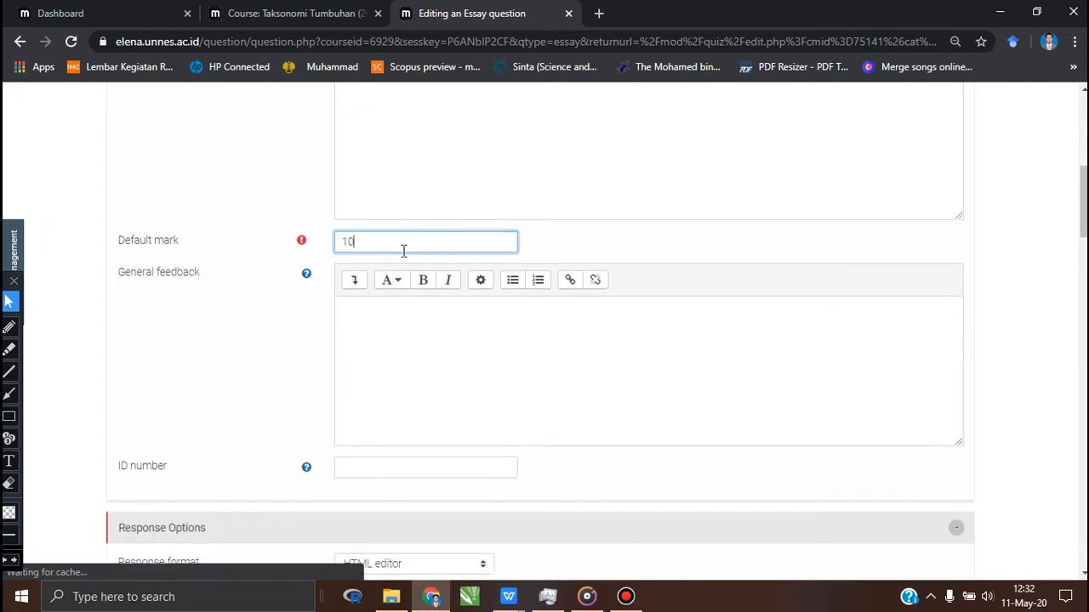
scroll(404, 257, down, 2)
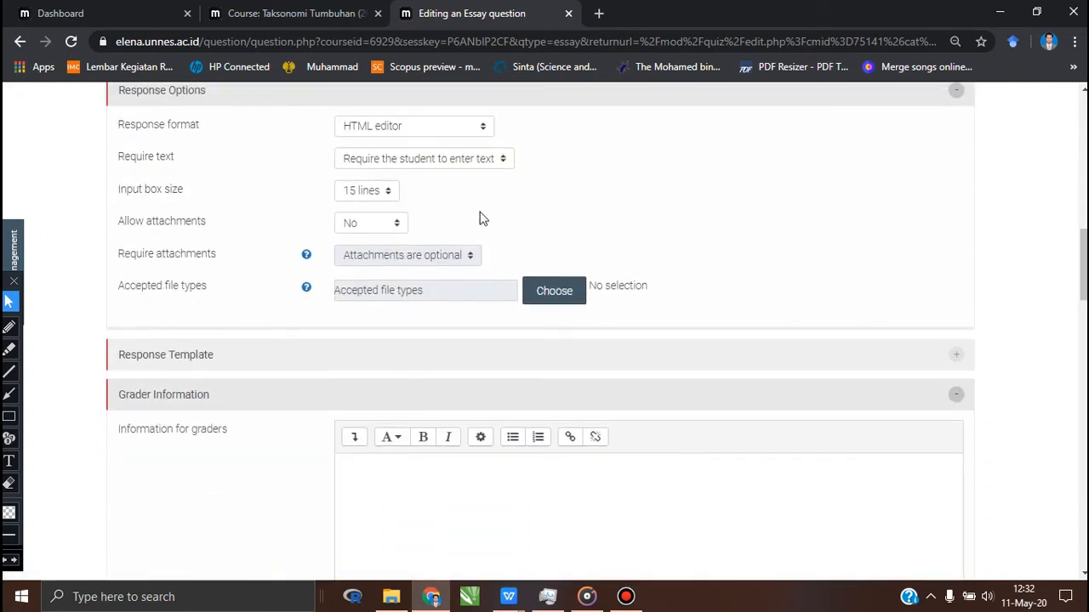
scroll(480, 219, down, 1)
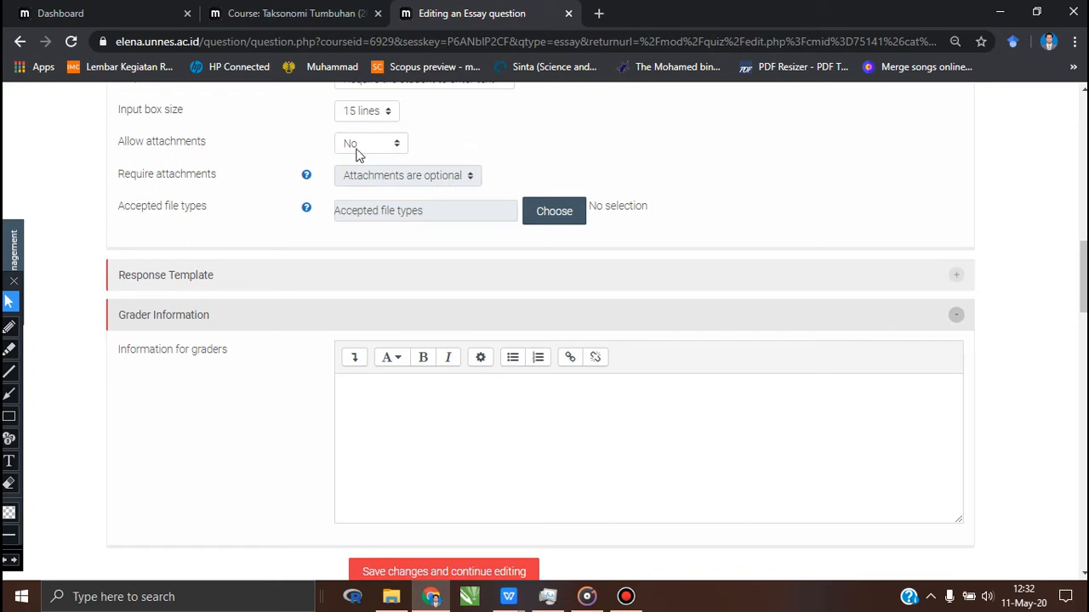
click(395, 144)
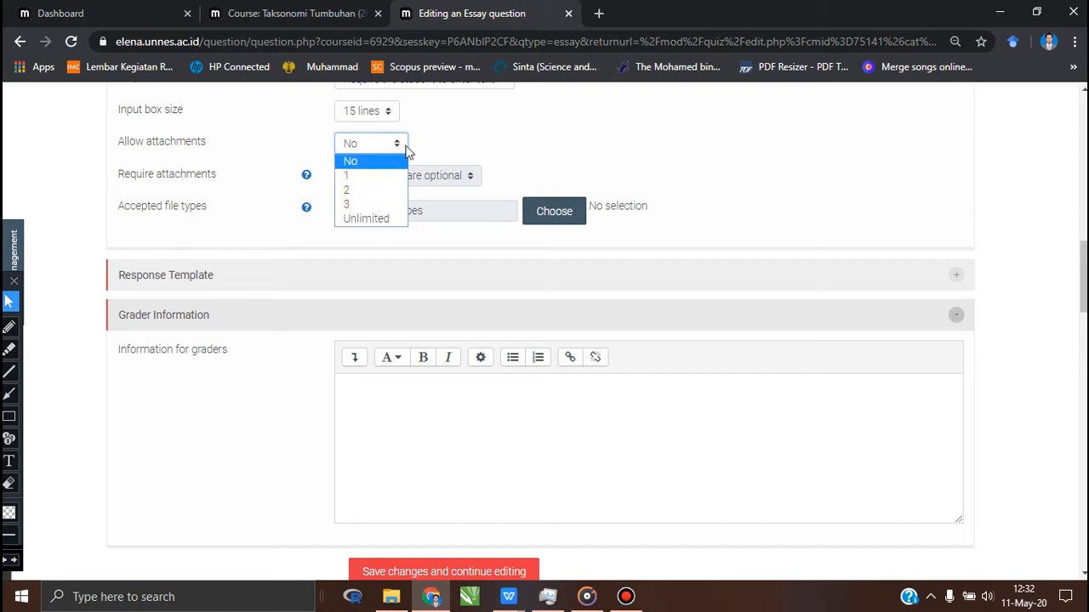
click(476, 141)
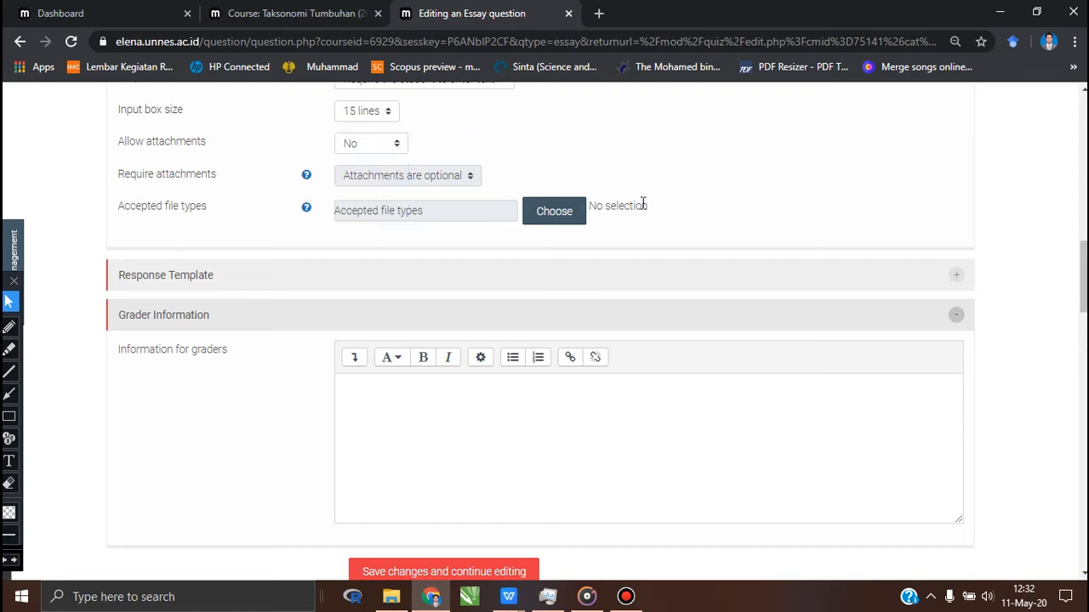
Save the essay question "3" to the quiz with its response options and grader information left at their defaults
scroll(642, 213, down, 1)
scroll(644, 221, down, 2)
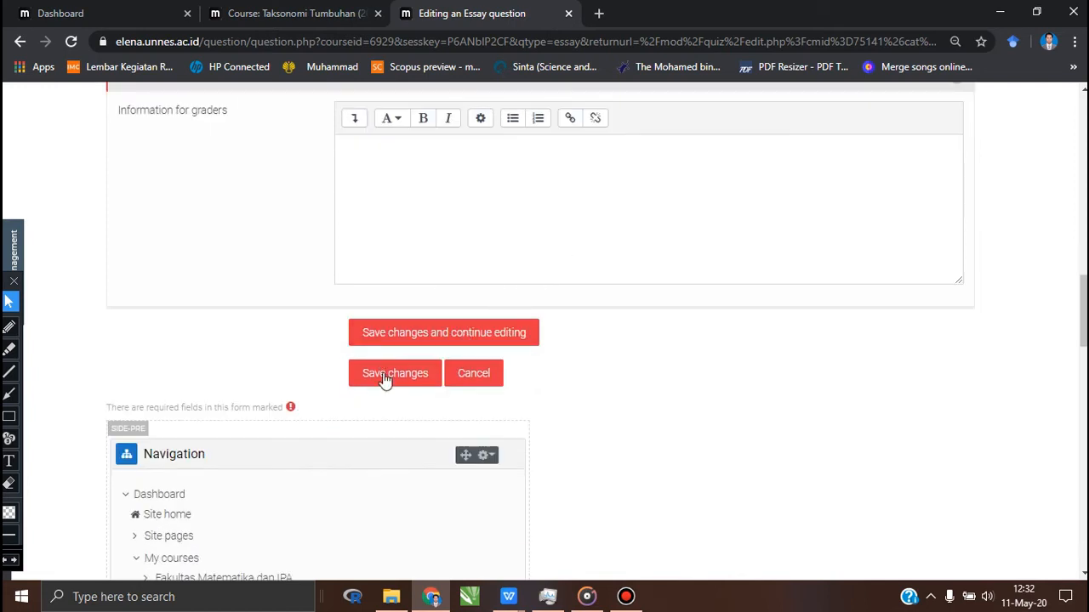
scroll(405, 242, up, 1)
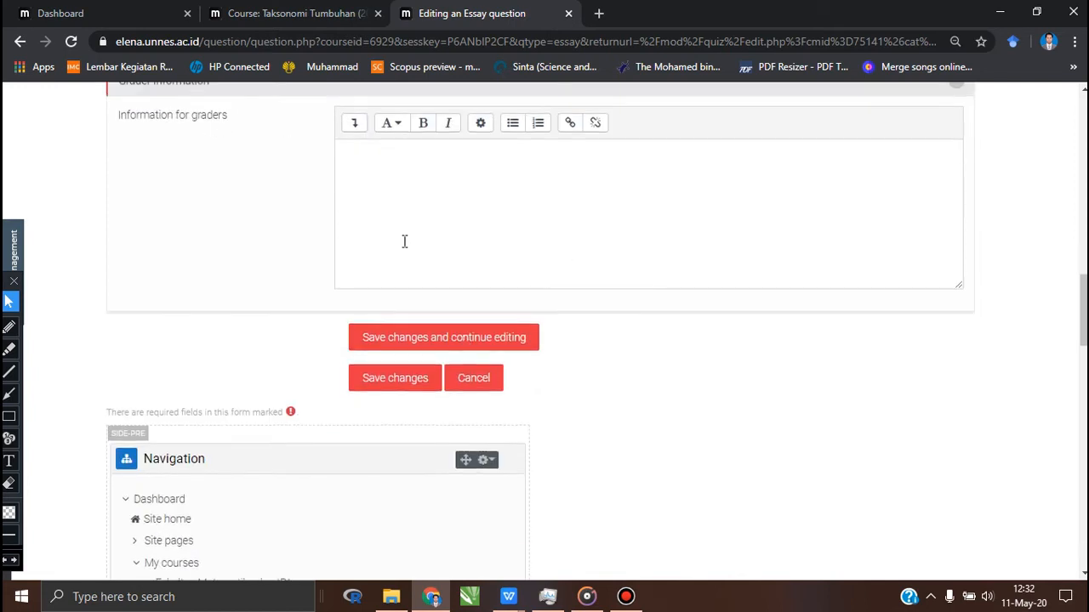
scroll(473, 312, up, 2)
scroll(478, 302, down, 2)
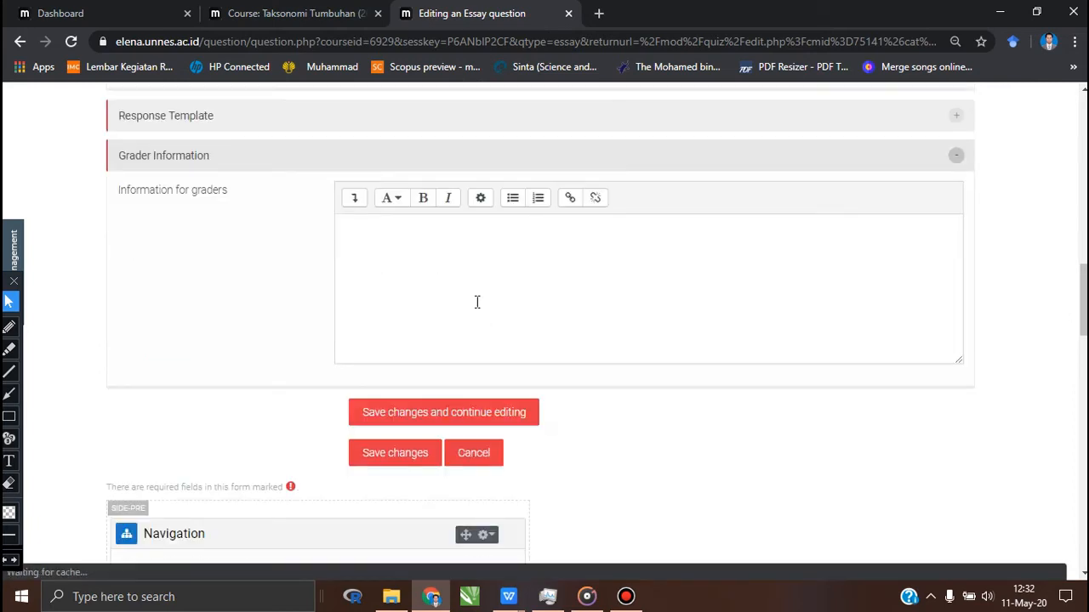
click(399, 457)
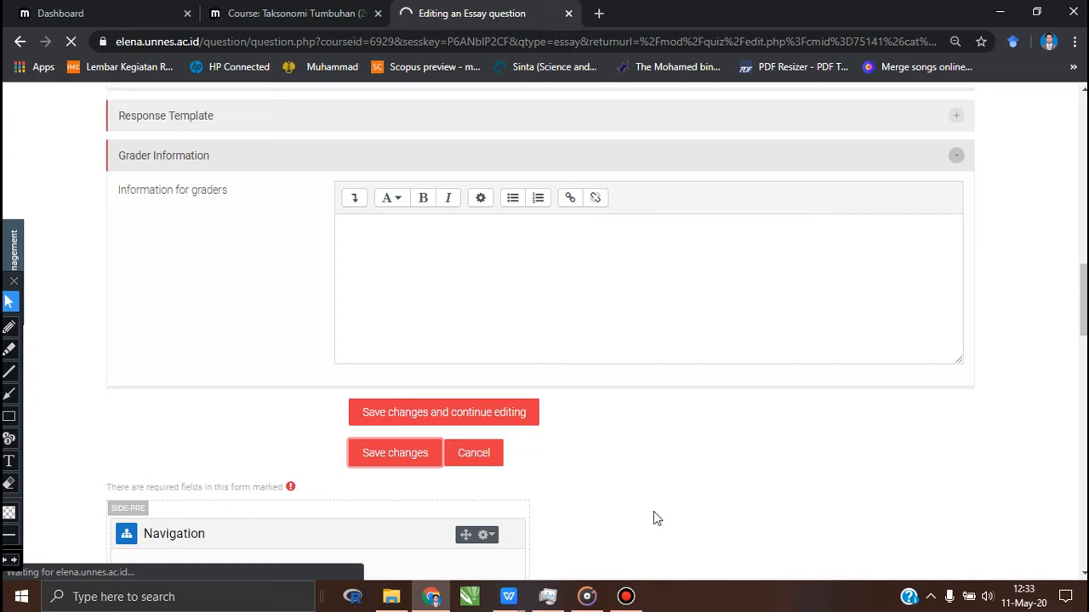
click(626, 599)
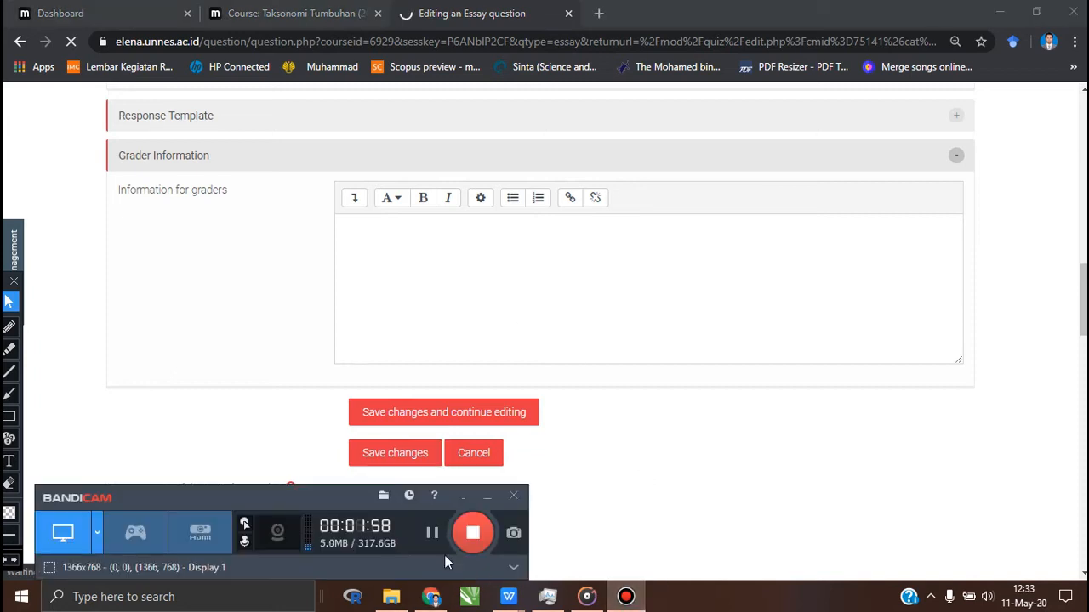
click(636, 517)
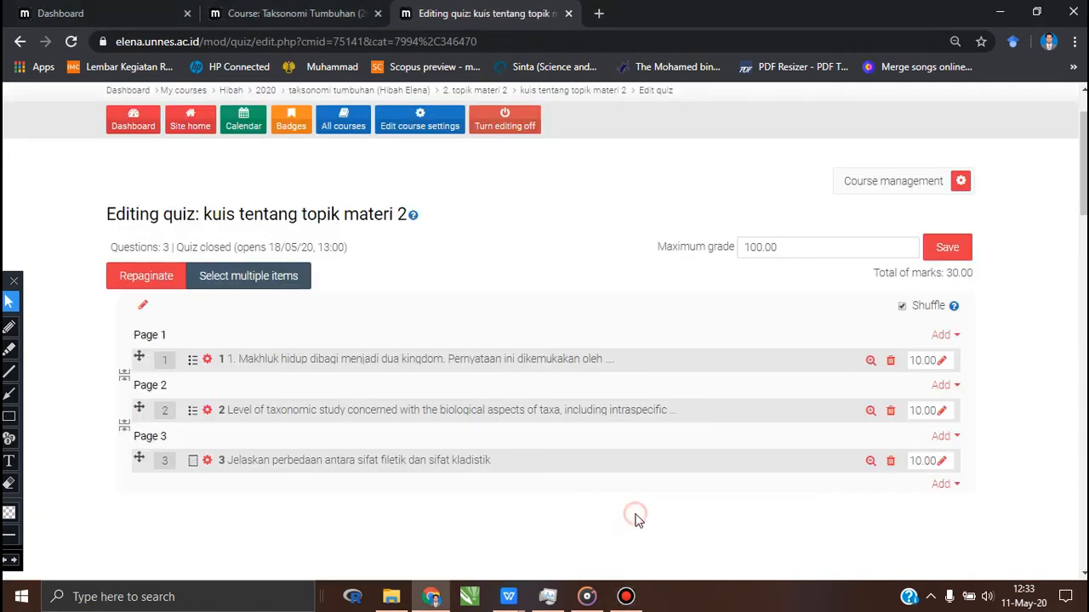
Add another new question of type Essay at the end of the quiz, after question 3
scroll(501, 498, down, 1)
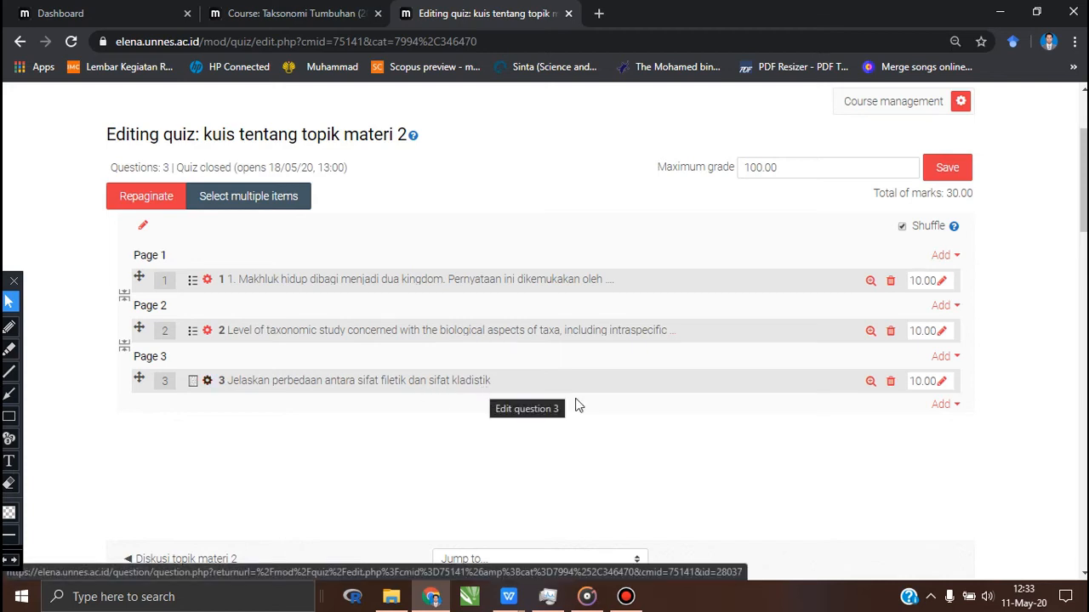
scroll(576, 403, down, 1)
scroll(596, 402, down, 1)
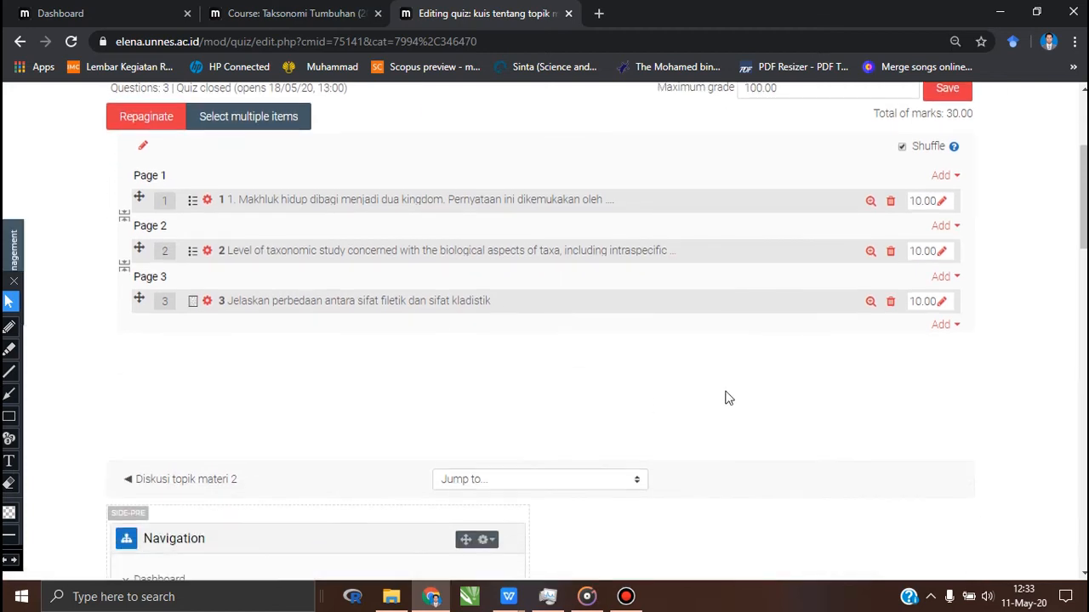
click(957, 326)
click(896, 351)
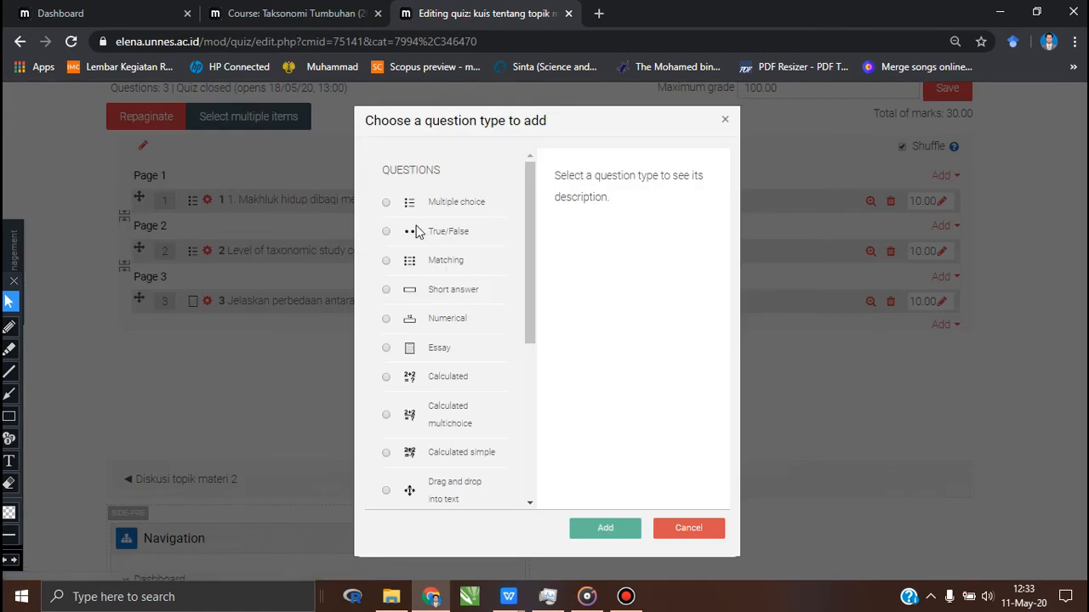
click(386, 348)
scroll(534, 354, down, 2)
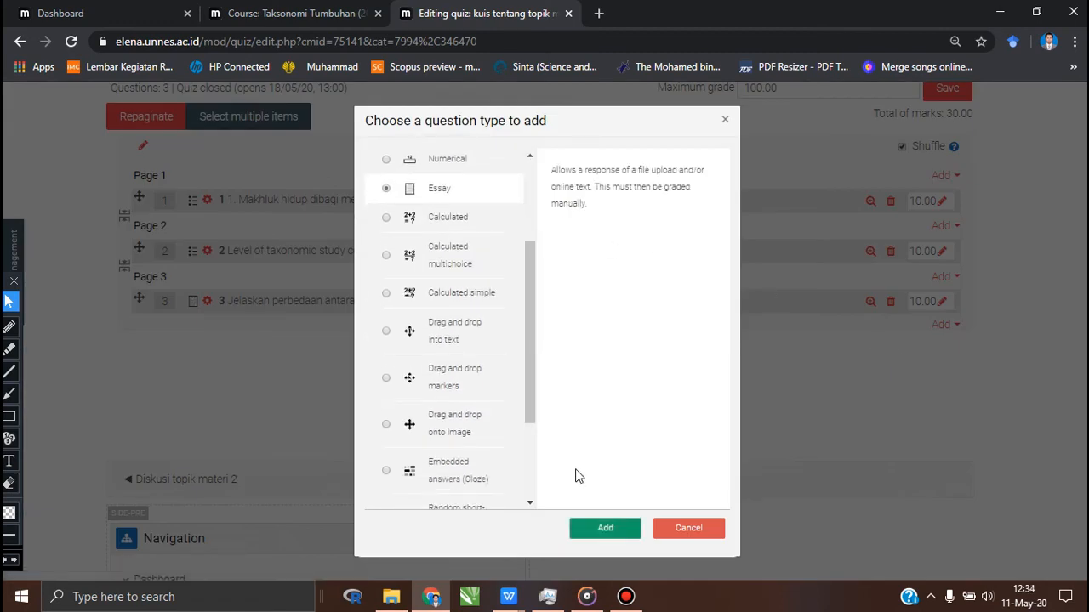
click(593, 533)
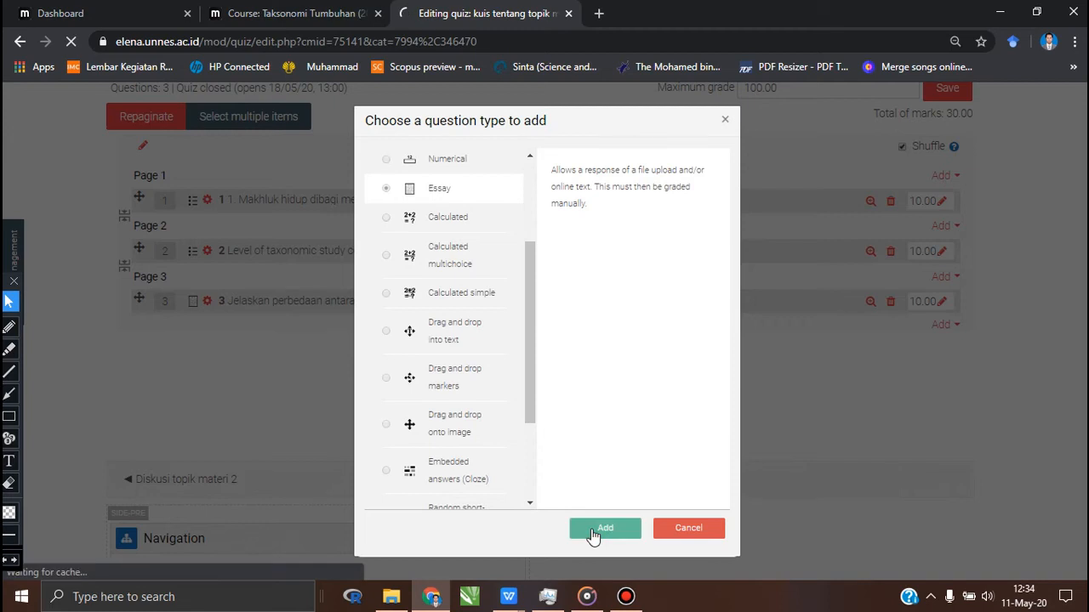
Switch to the BANK SOAL TAKSONOMI TUMBUHAN document in WPS Office and copy the second question of its ESSAY section
click(432, 598)
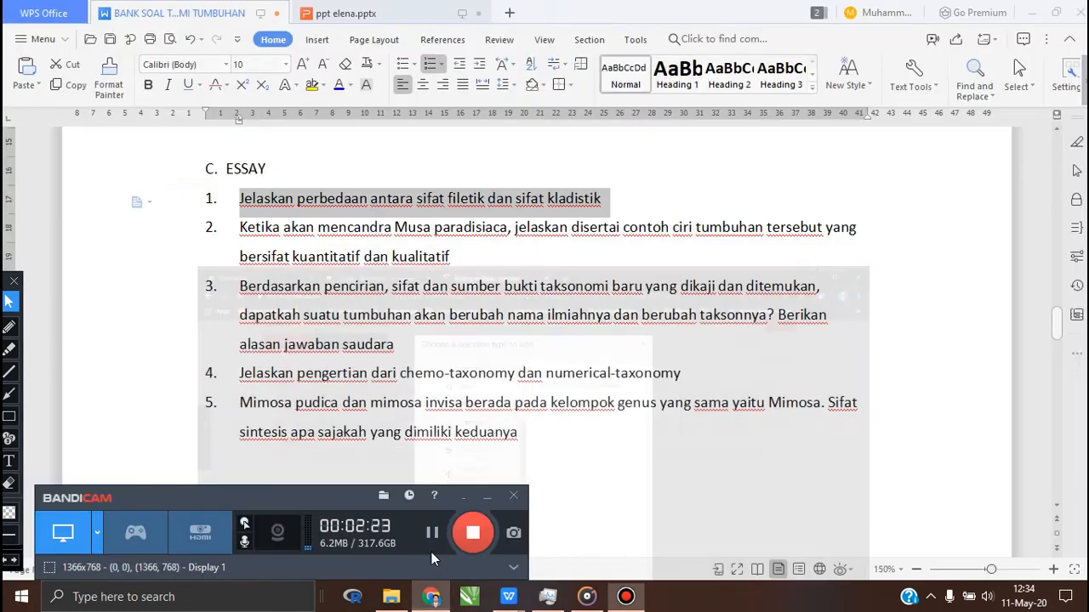
click(460, 252)
drag(460, 252, 231, 226)
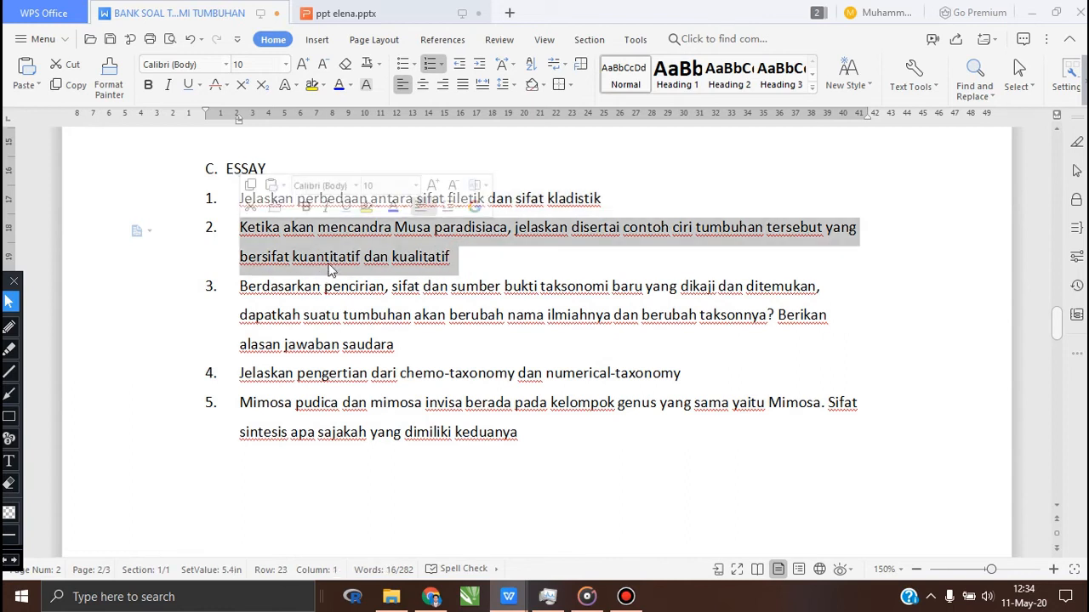
right_click(341, 245)
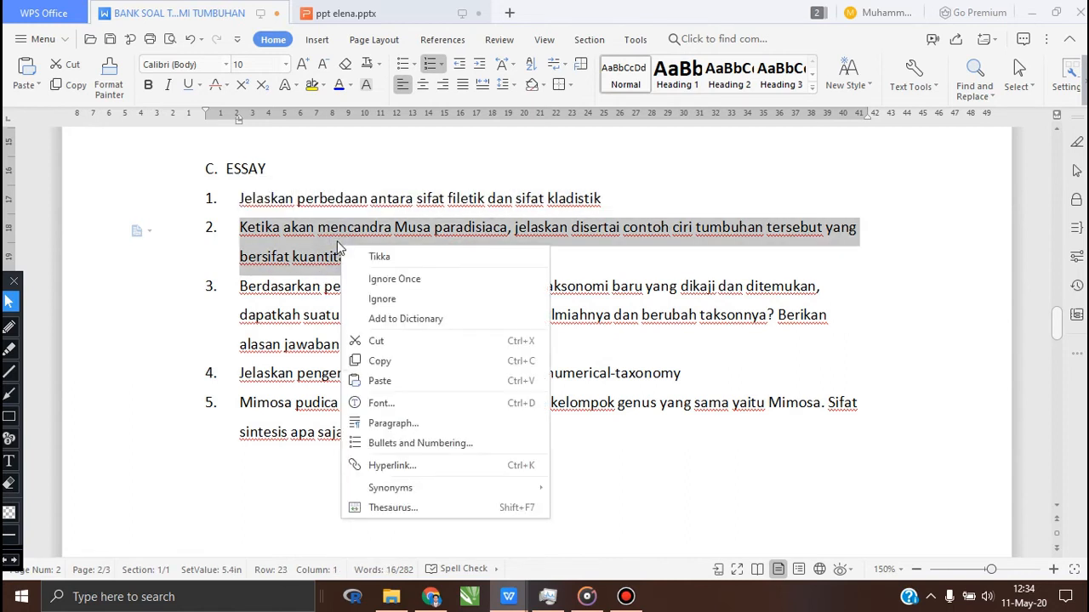
click(379, 362)
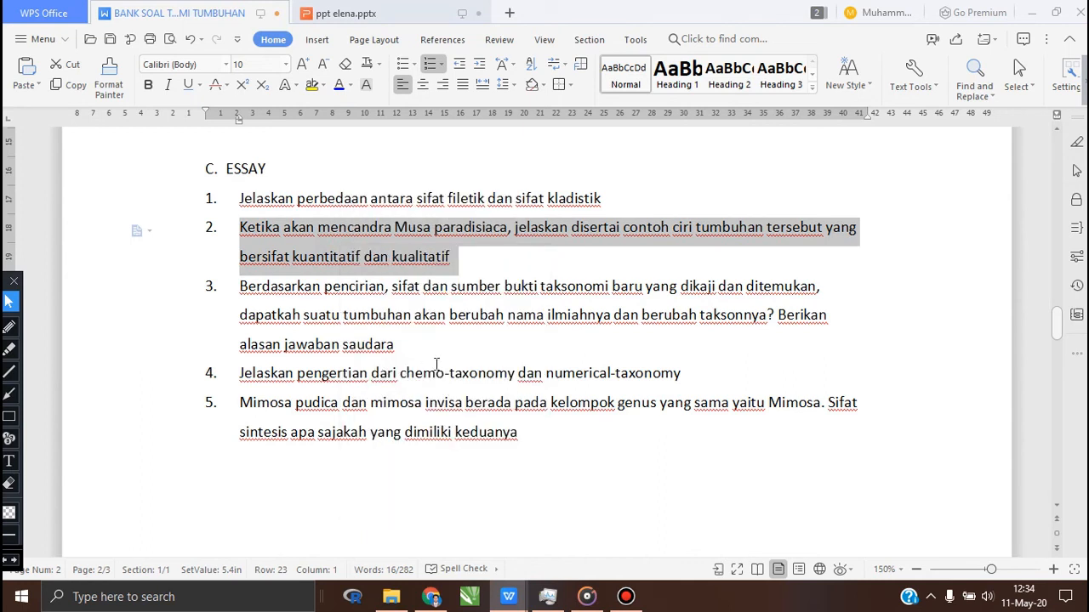
Switch back to Chrome and name the new essay question "4"
click(441, 600)
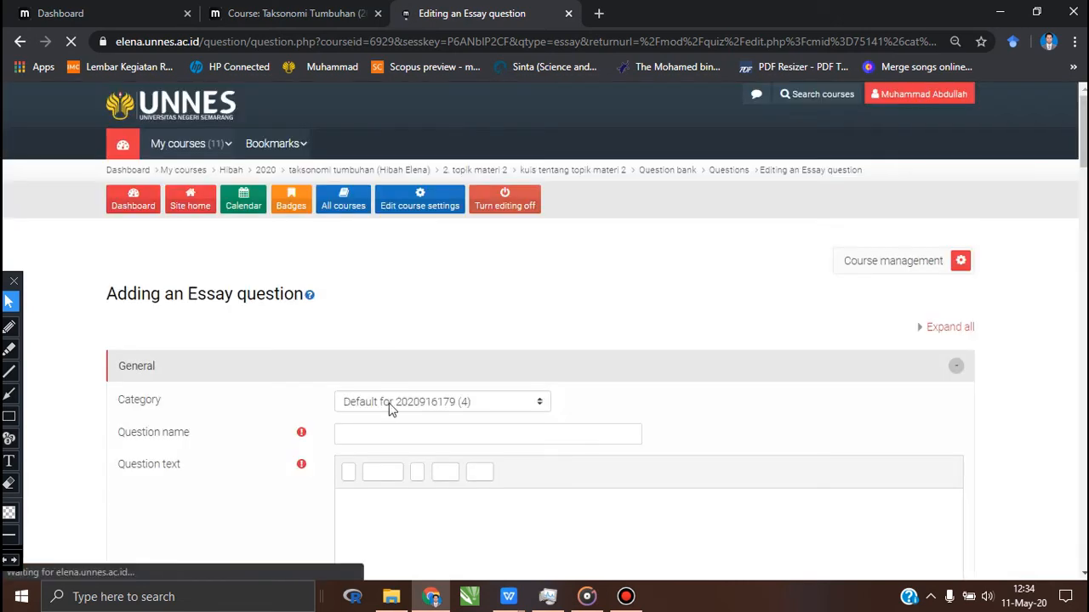
scroll(374, 333, down, 3)
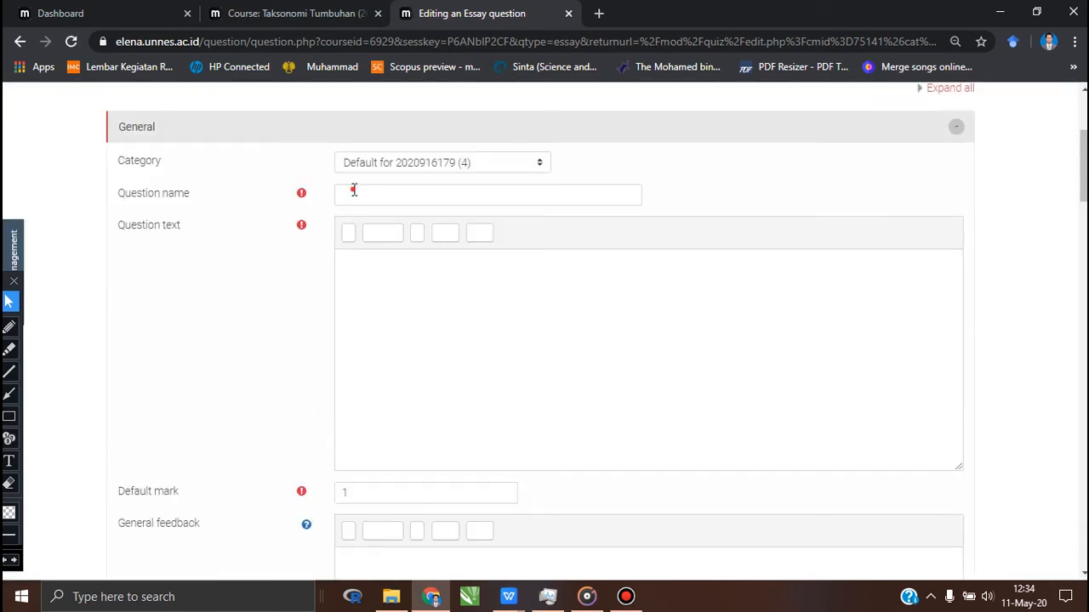
click(354, 190)
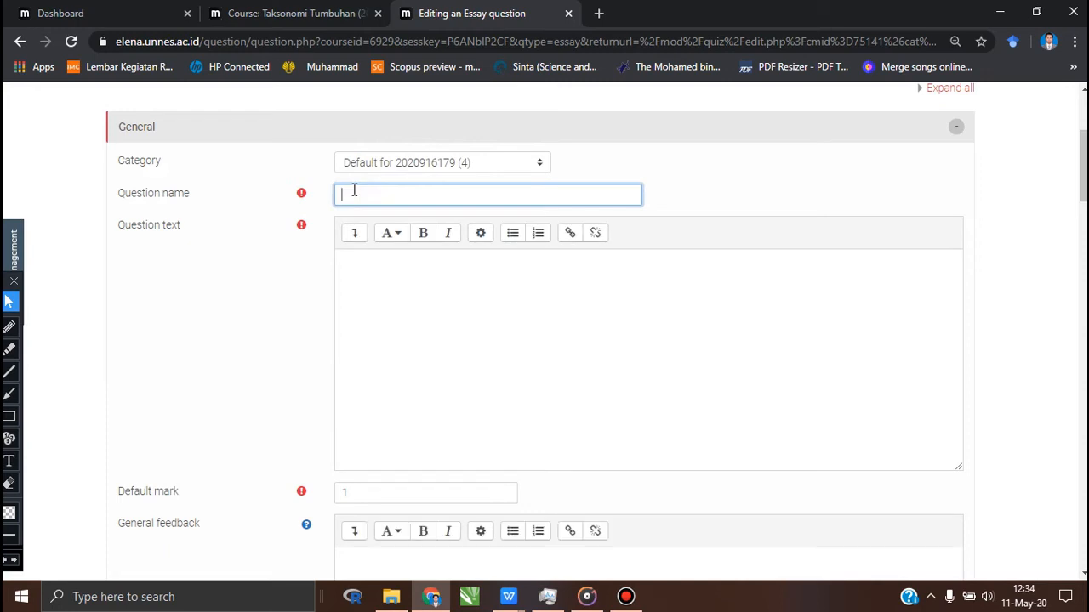
Paste the copied Musa paradisiaca question into the question text and remove its leading "1." numbering
click(416, 326)
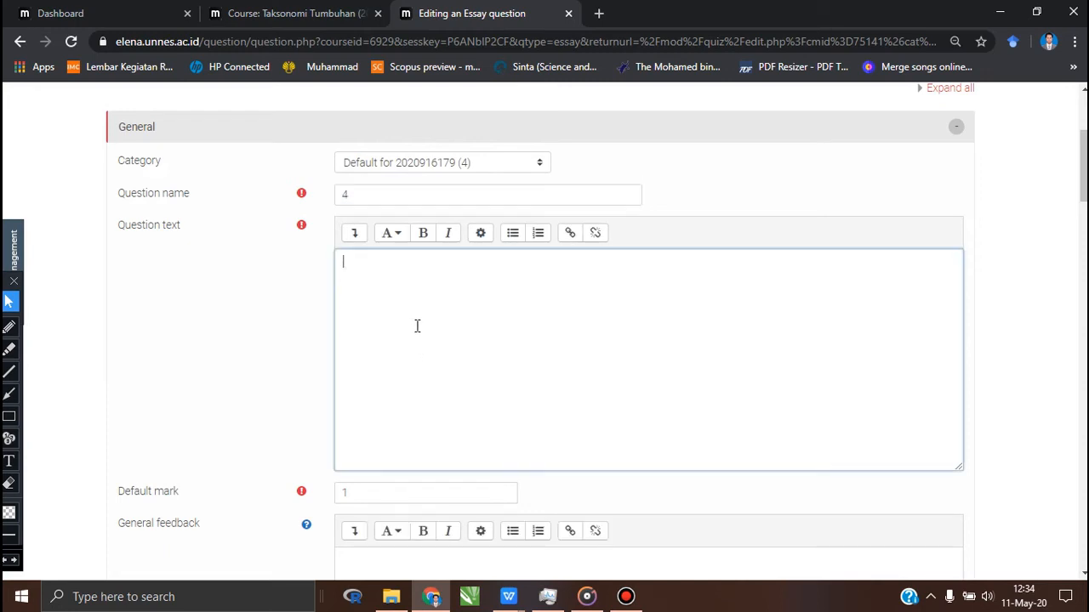
key(ctrl+v)
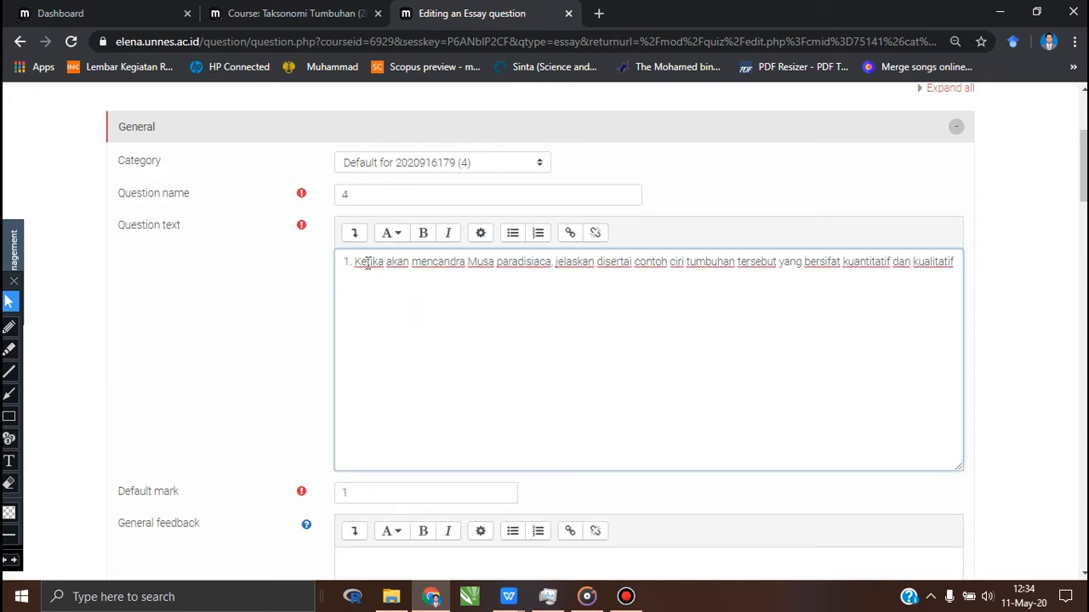
key(Delete)
key(Delete)
key(Delete)
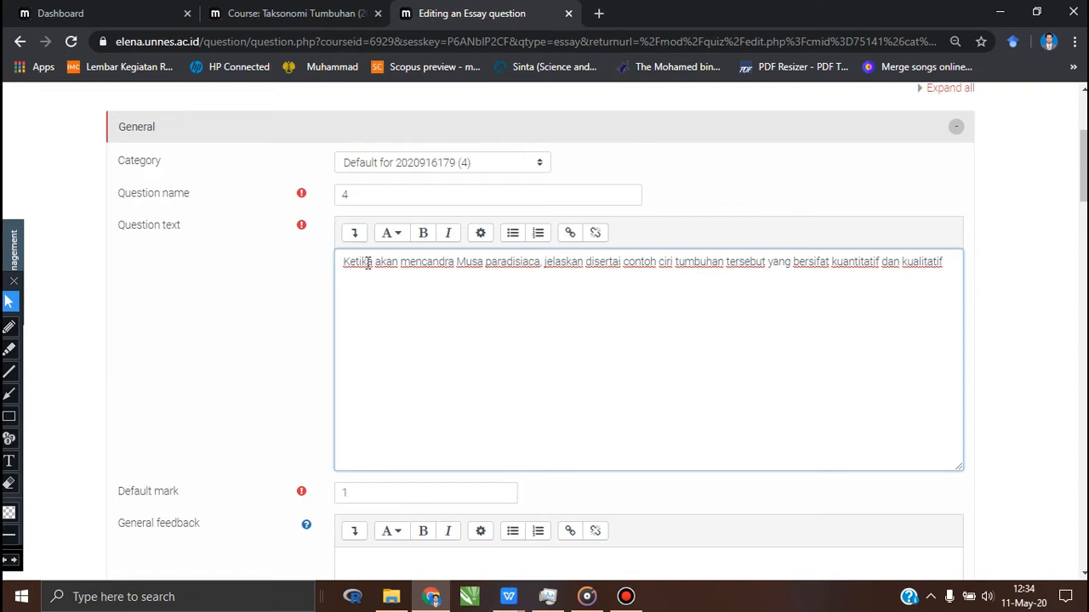
Set the default mark of essay question "4" to 10 and save the question to the quiz
scroll(365, 307, down, 2)
click(363, 341)
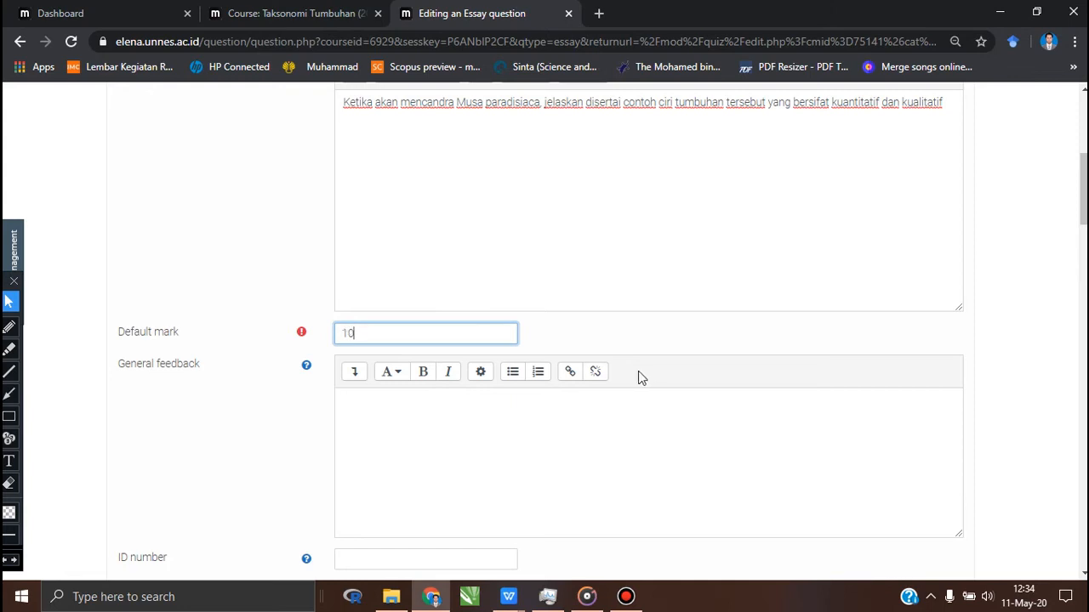
text(0)
scroll(645, 375, down, 6)
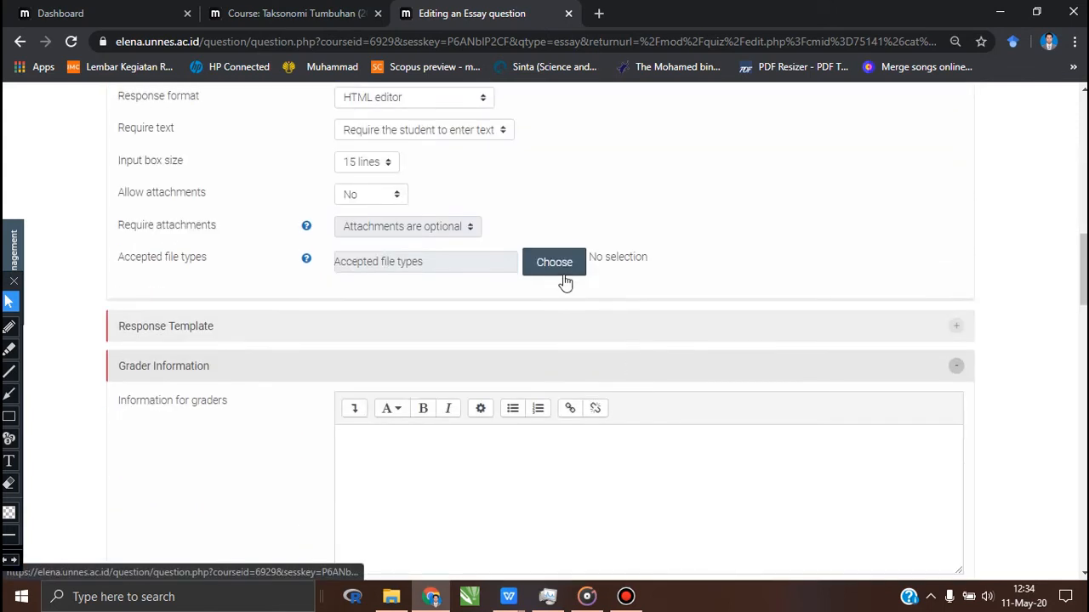
scroll(566, 283, down, 4)
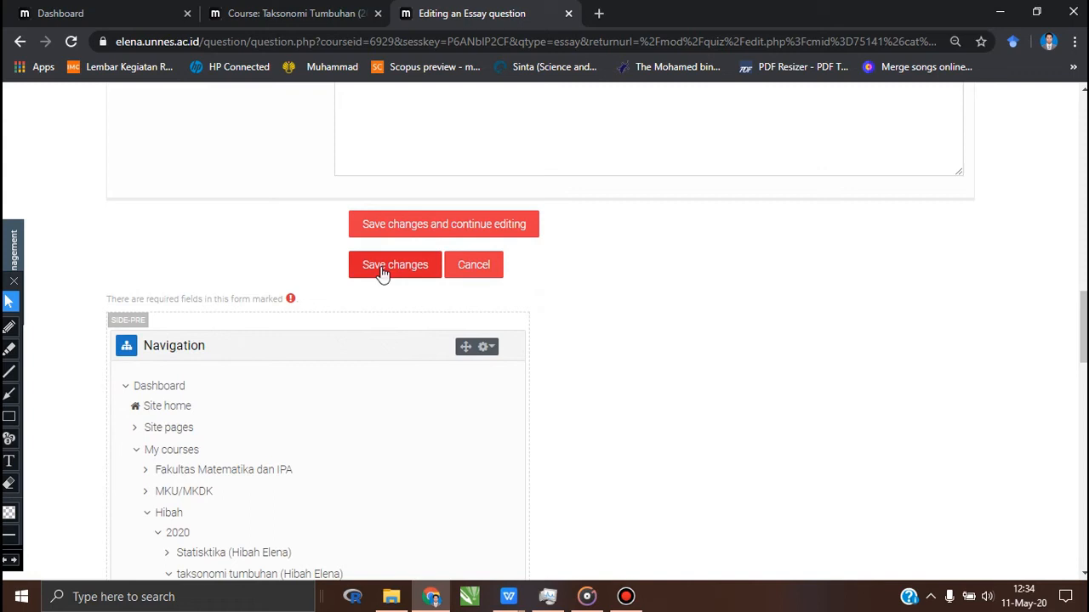
click(383, 267)
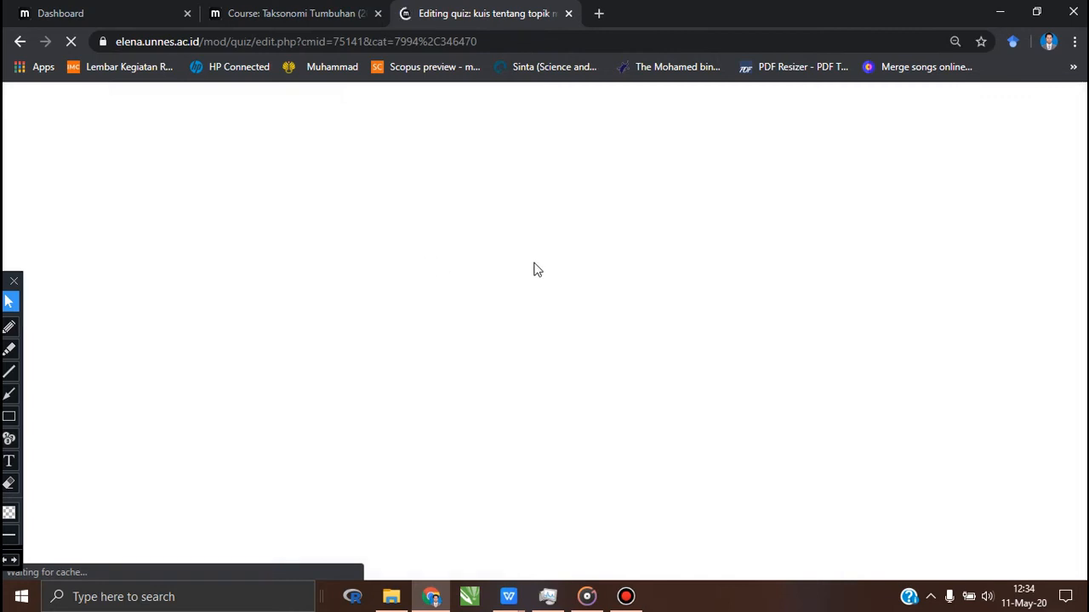
Review the quiz's question list and the navigation block beneath it
scroll(549, 296, down, 1)
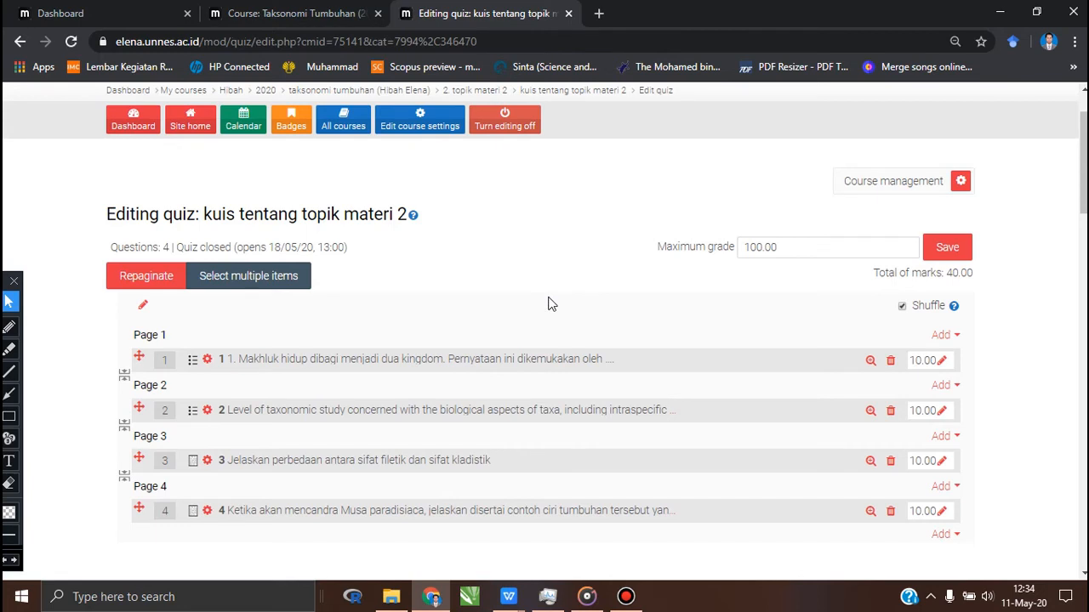
scroll(549, 304, down, 1)
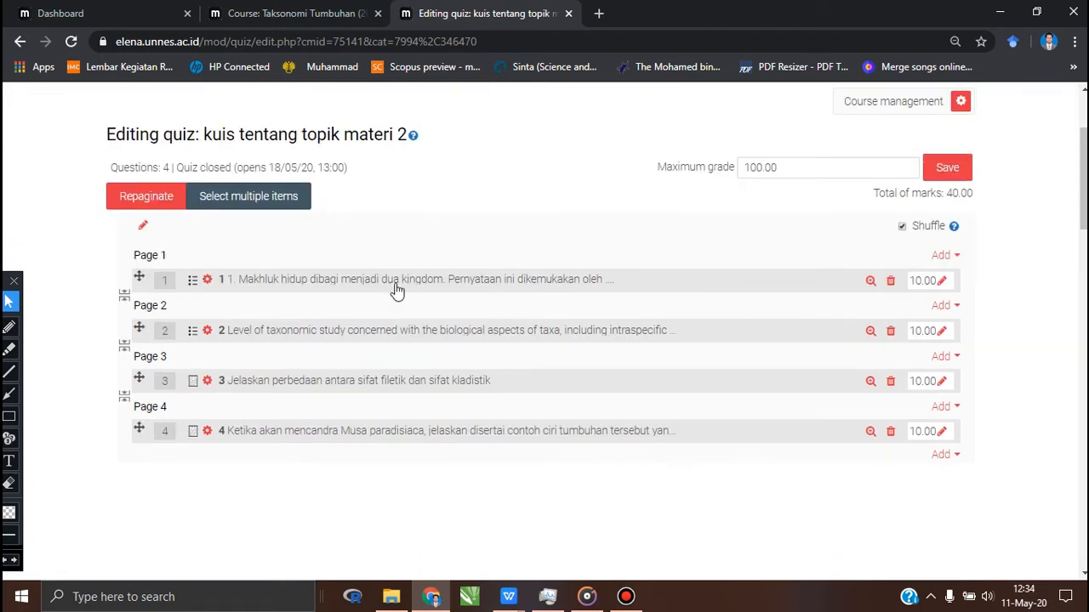
scroll(398, 285, down, 4)
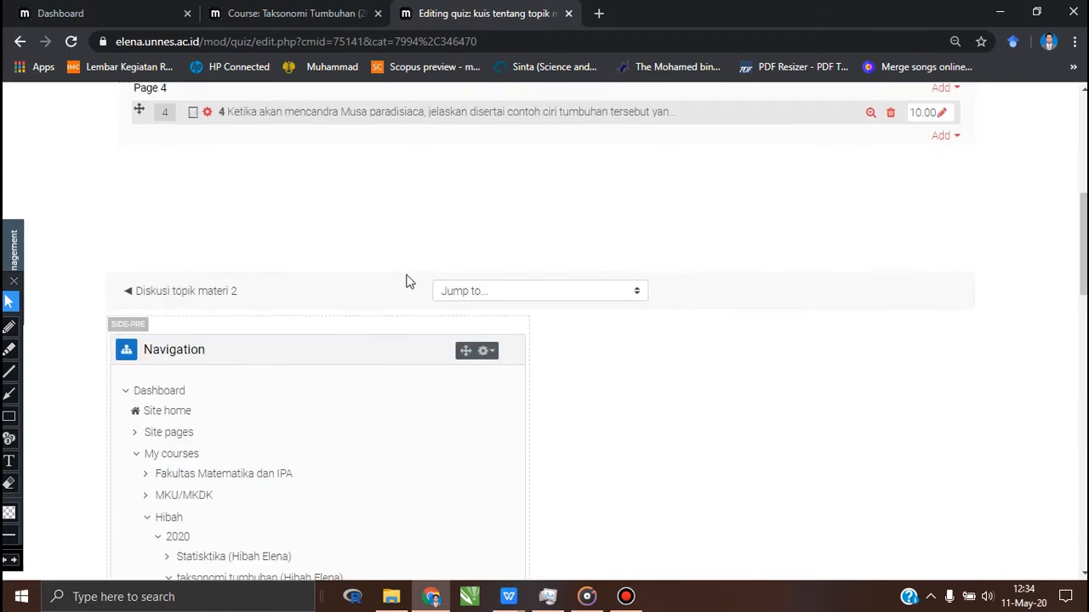
scroll(407, 282, down, 3)
scroll(406, 281, up, 5)
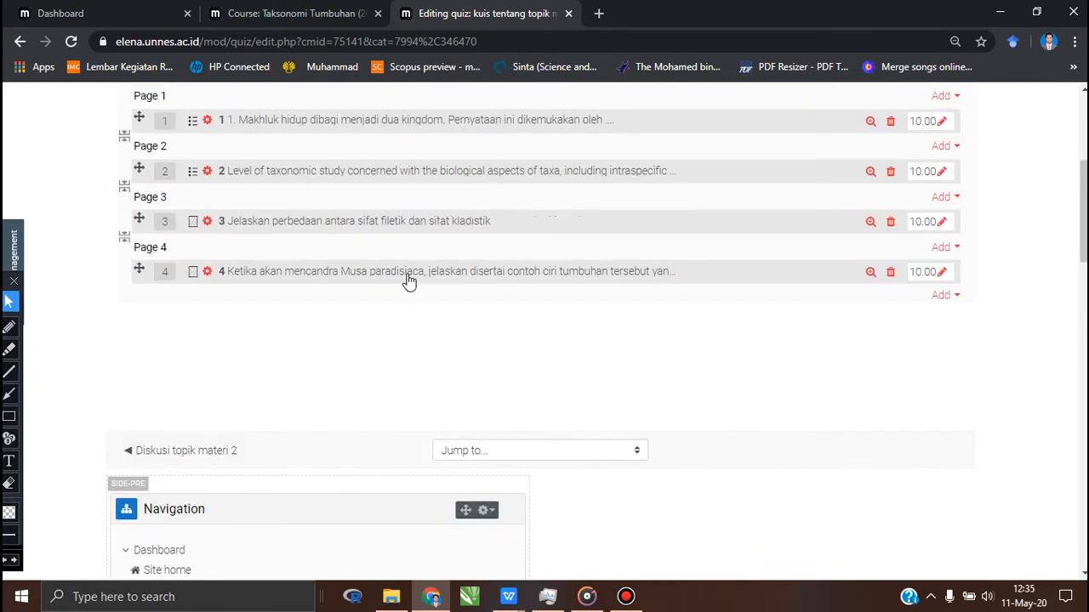
scroll(406, 281, down, 4)
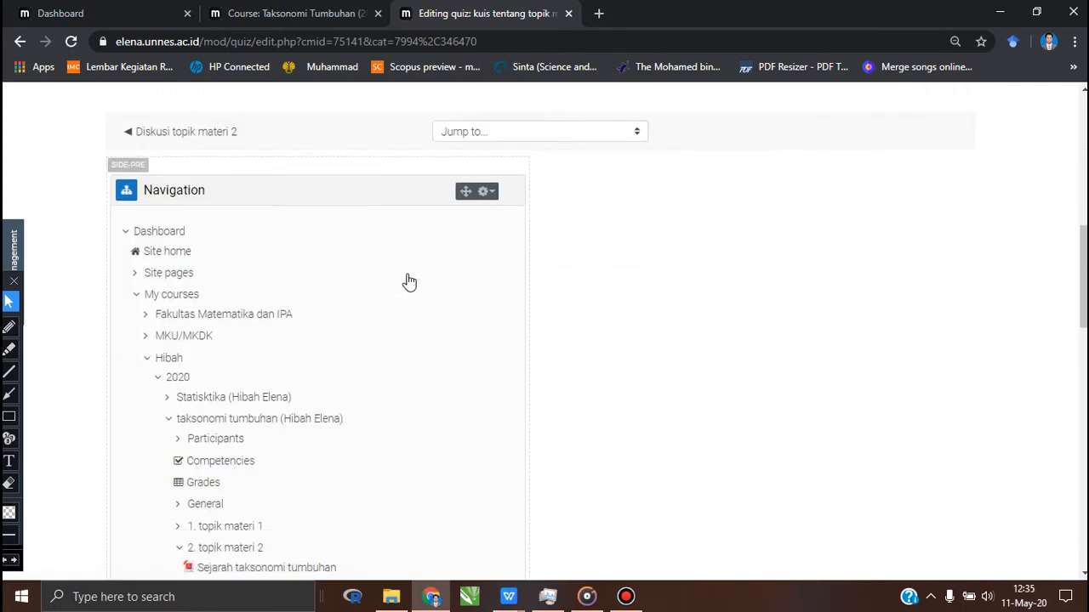
scroll(407, 281, up, 6)
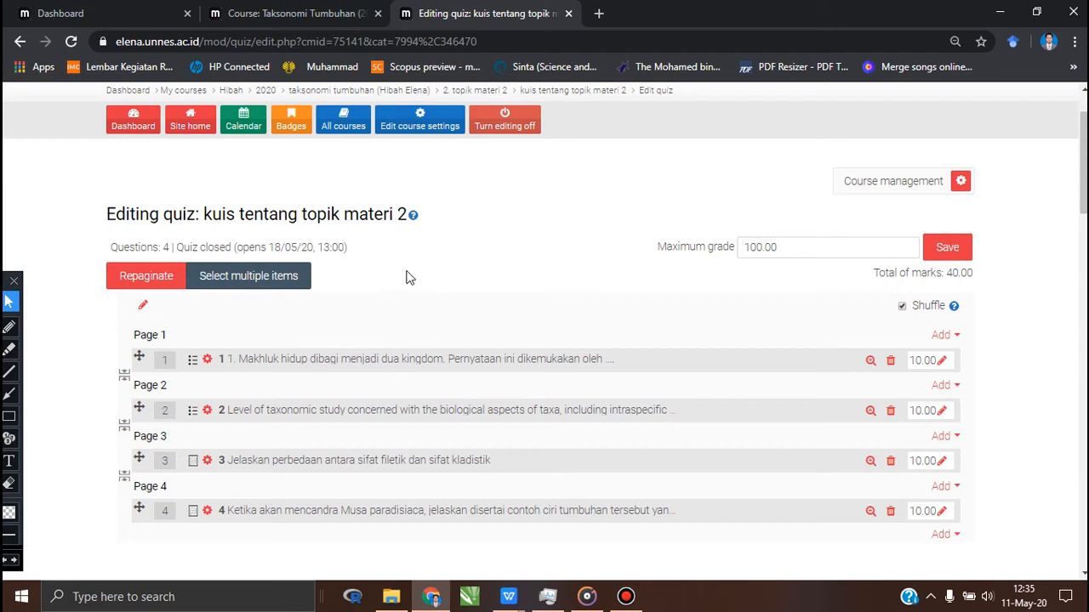
scroll(411, 267, up, 1)
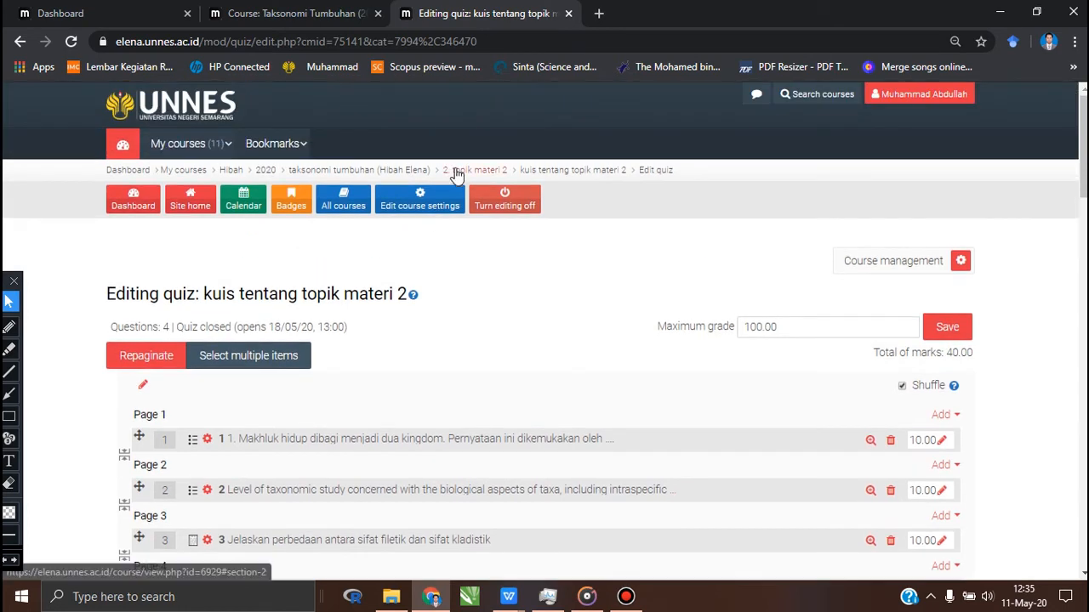
click(385, 173)
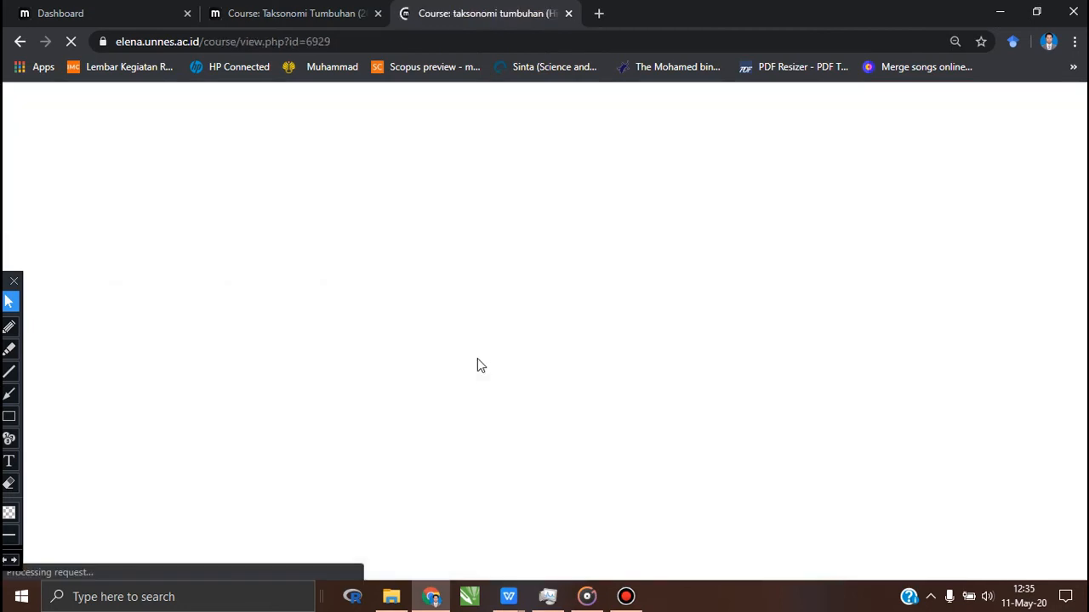
scroll(490, 340, down, 10)
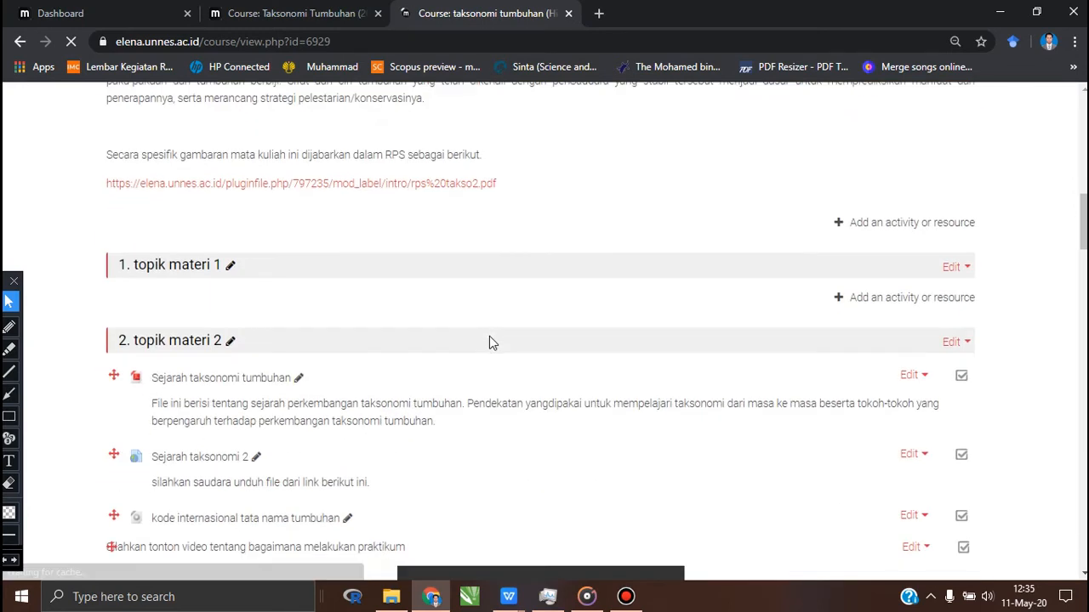
scroll(490, 336, up, 10)
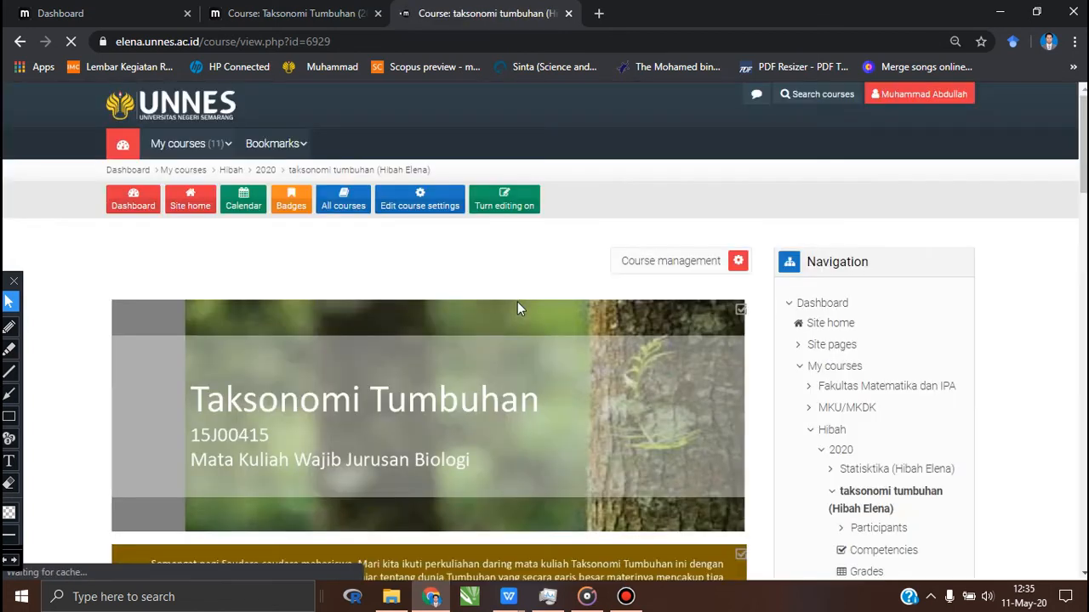
scroll(518, 309, down, 5)
scroll(517, 309, down, 10)
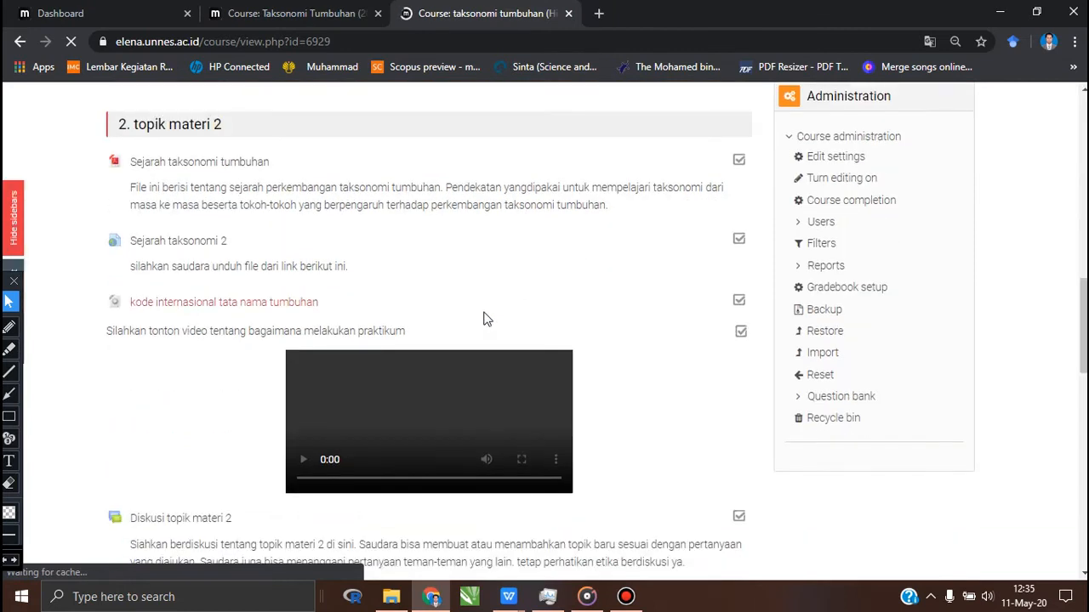
scroll(485, 319, down, 3)
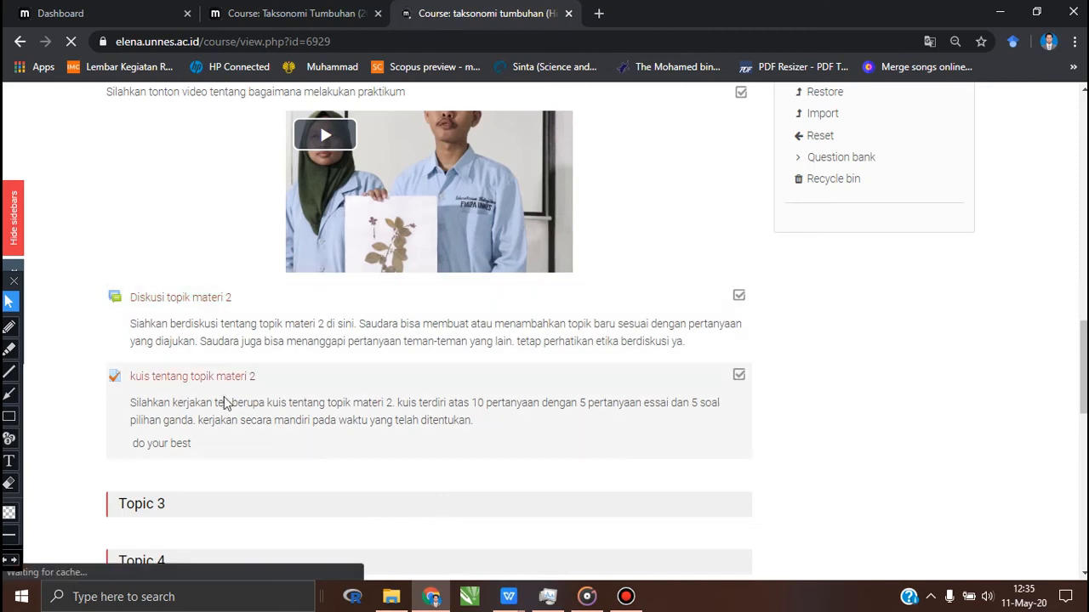
scroll(226, 401, down, 2)
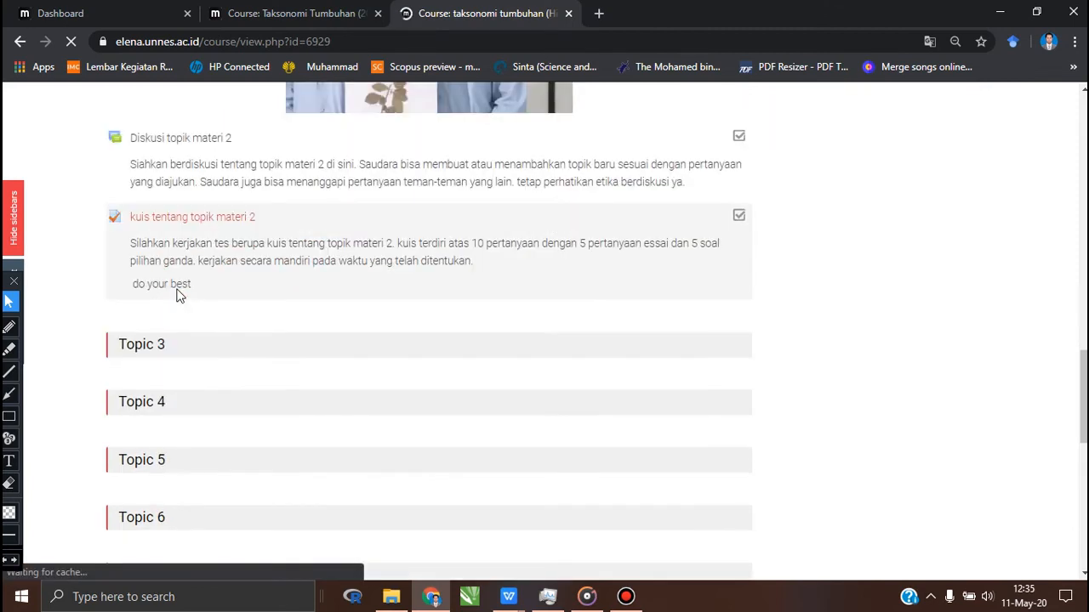
click(192, 226)
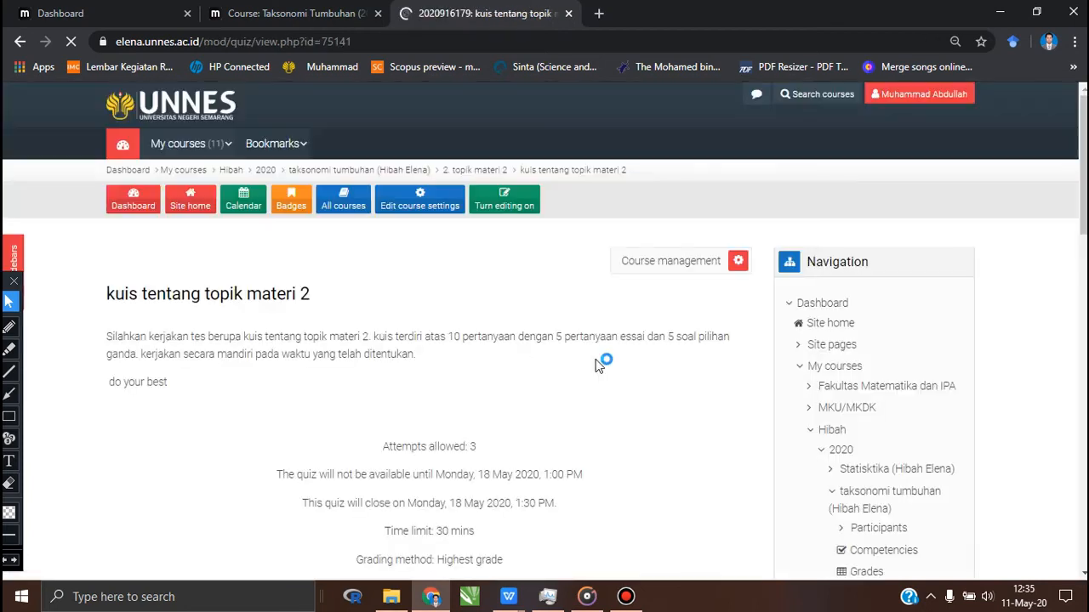
Review the quiz's allowed attempts, availability dates, time limit and grading method, and return to its course page
scroll(599, 364, down, 3)
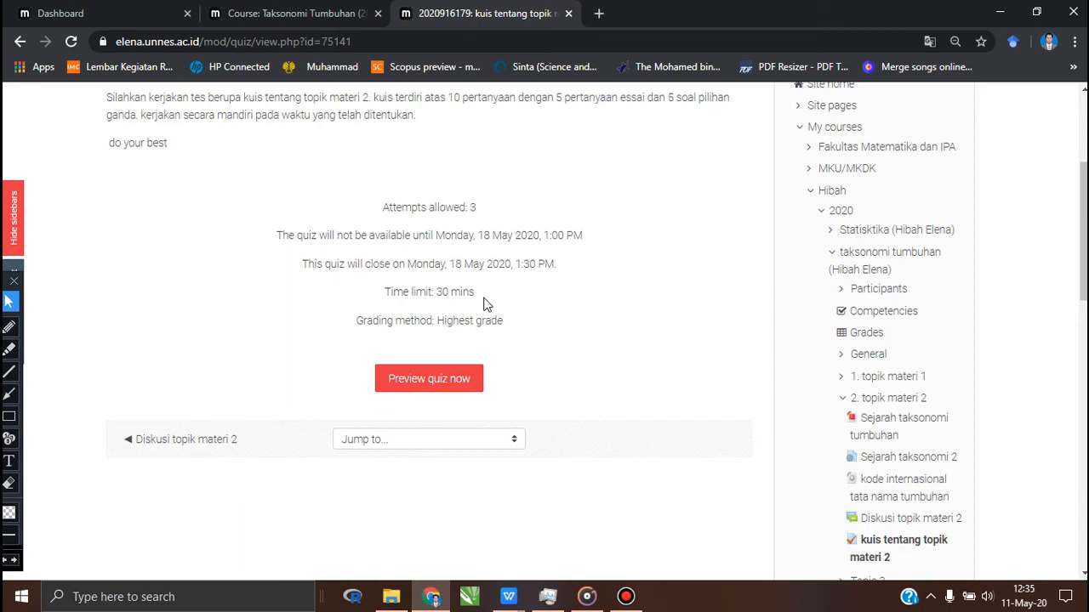
scroll(475, 292, up, 3)
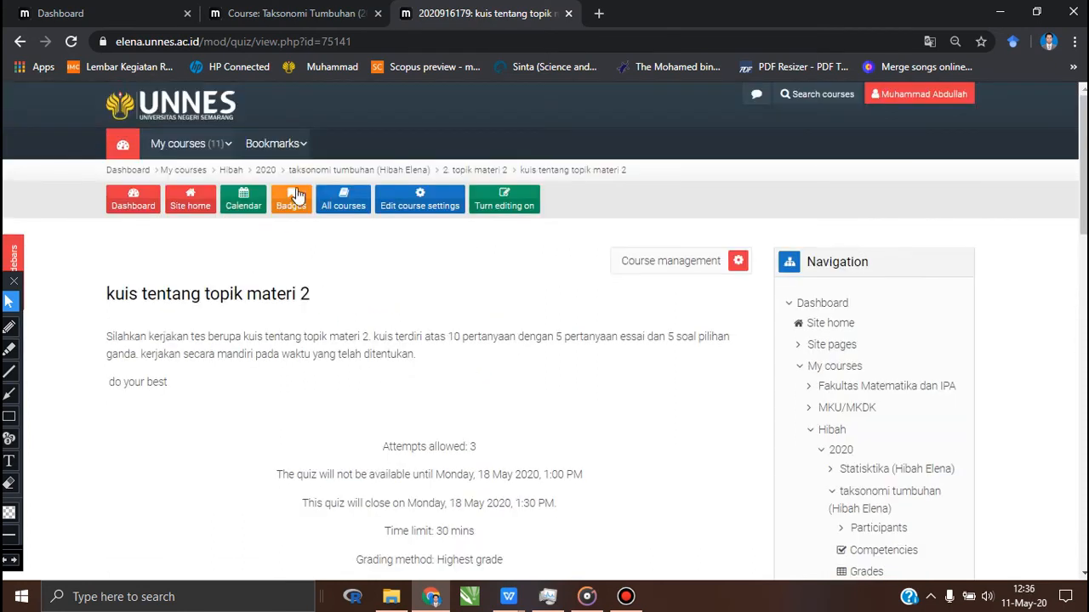
click(321, 171)
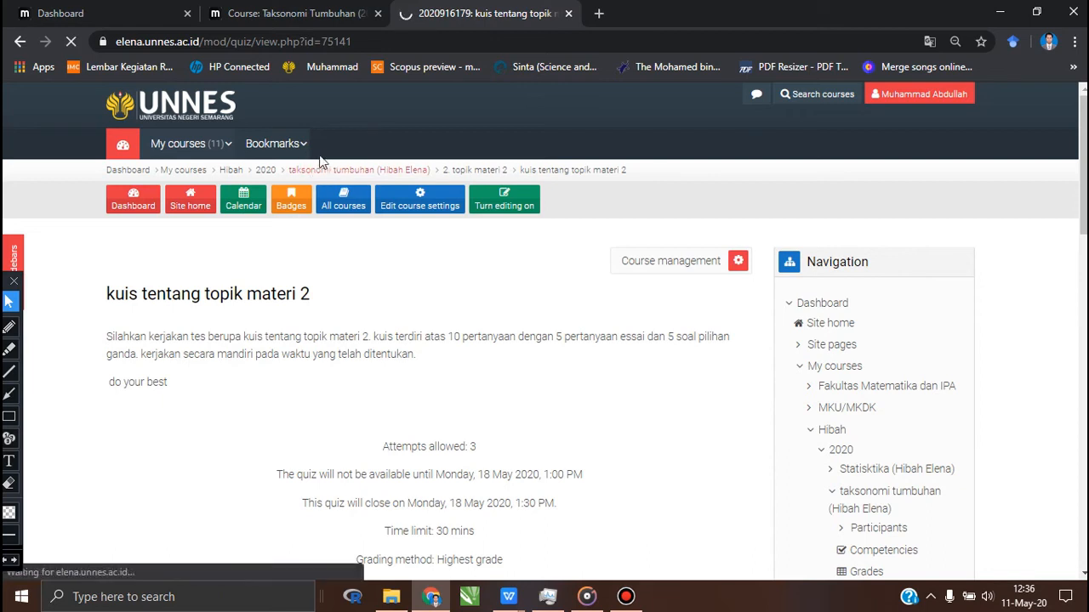
Switch to the other Taksonomi Tumbuhan course page and open "Quiz ciri, sifat dan bukti taksonomi" in section 4
click(304, 13)
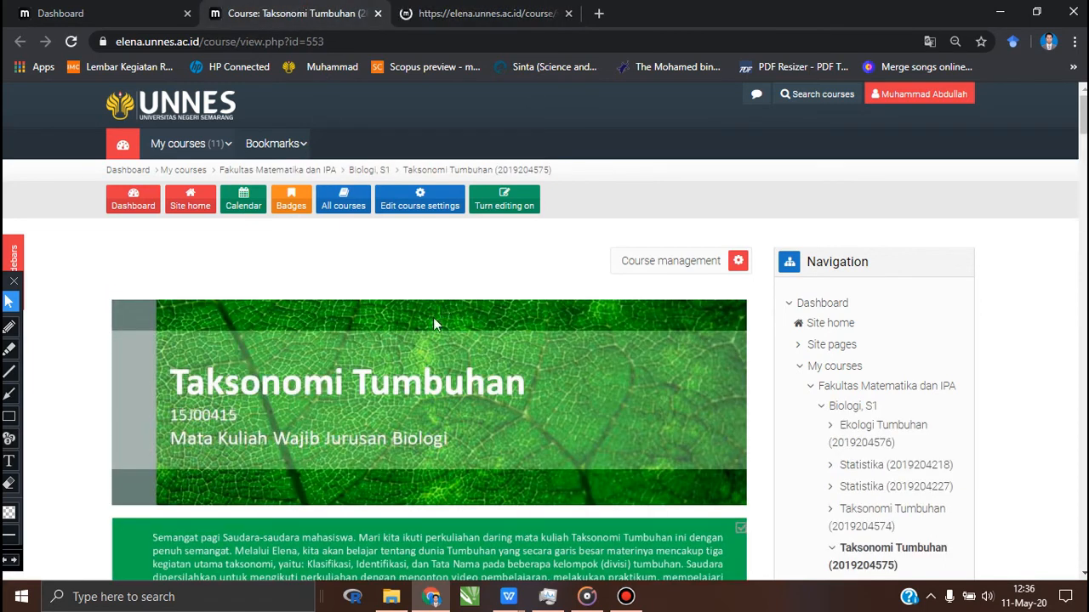
scroll(365, 314, down, 5)
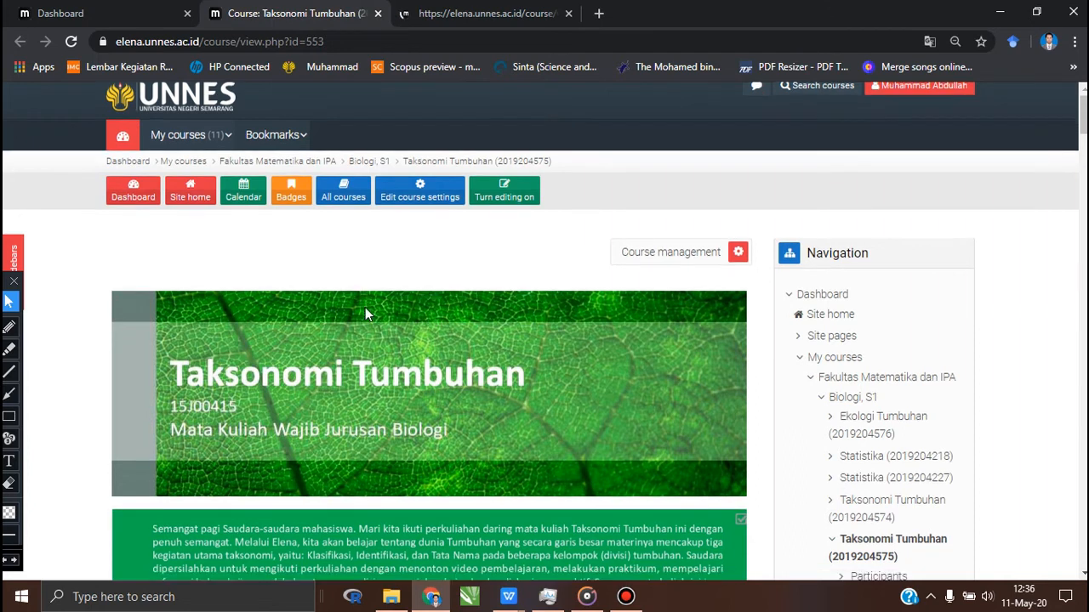
scroll(365, 314, down, 1)
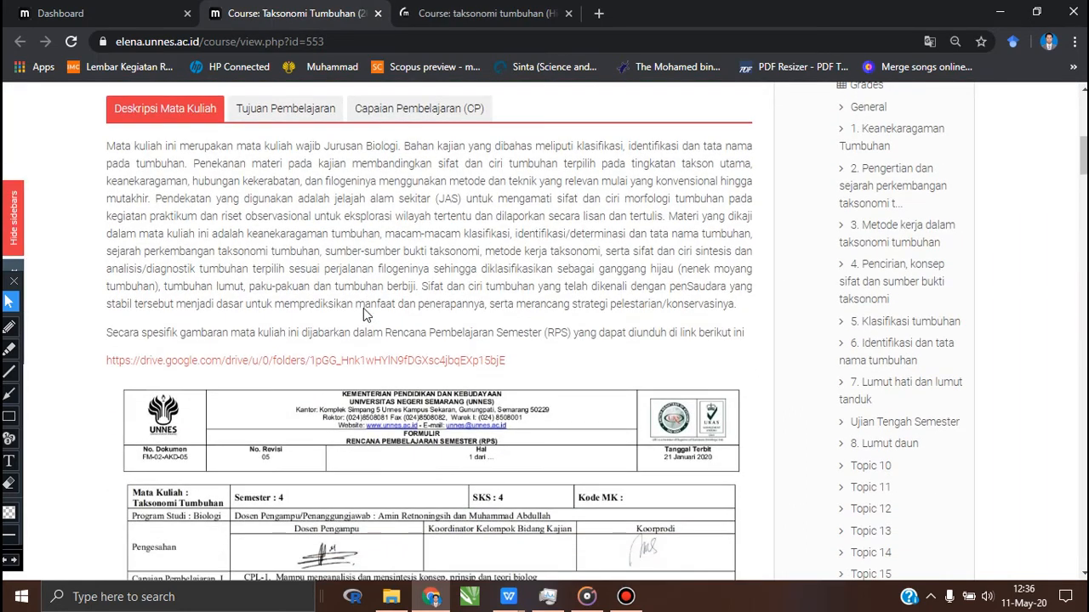
scroll(365, 313, down, 10)
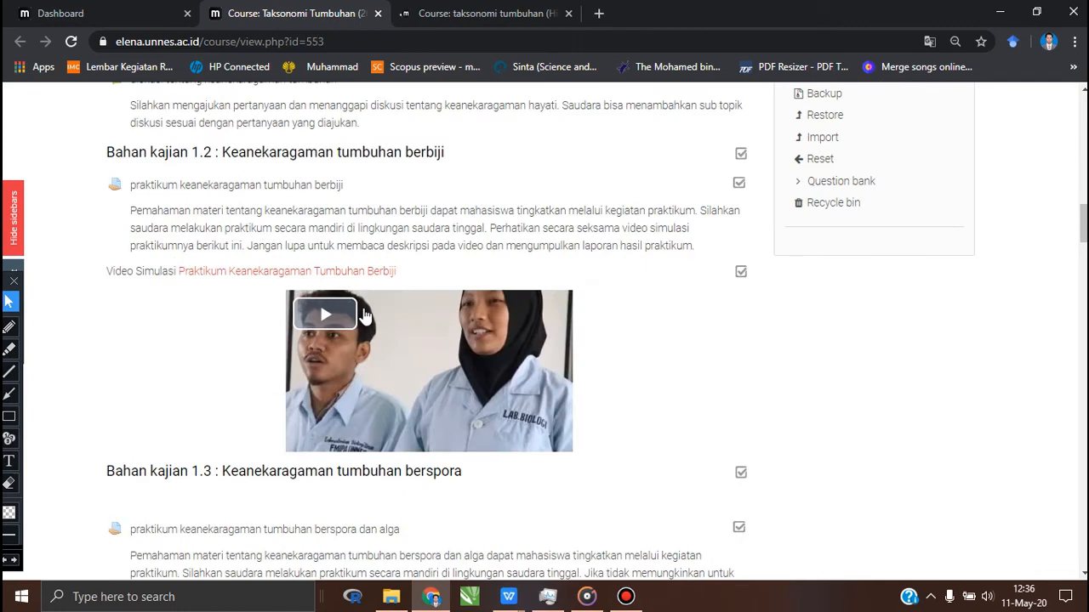
scroll(365, 314, down, 10)
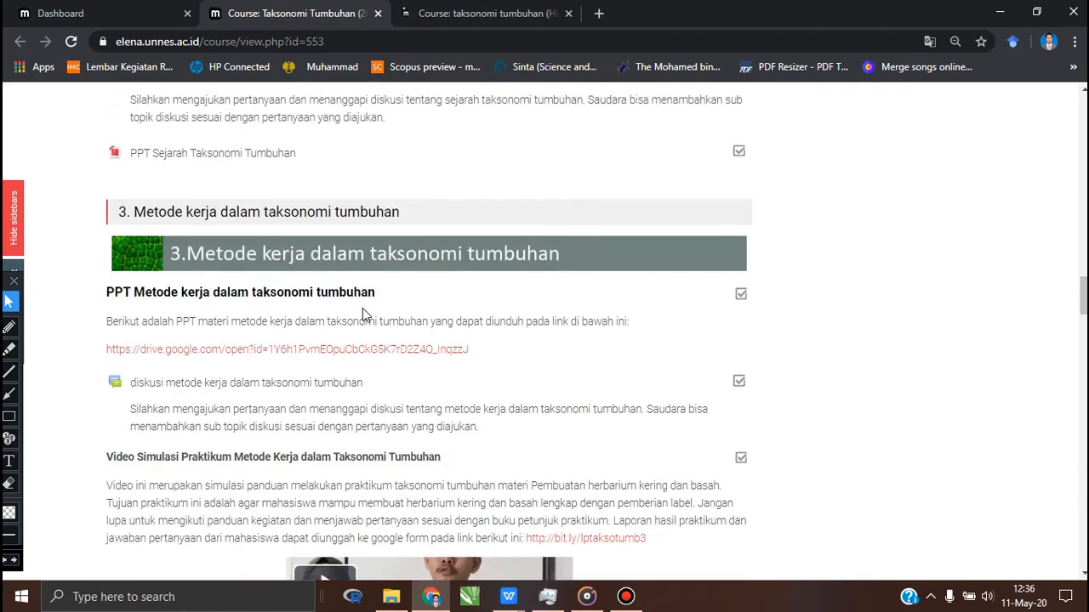
scroll(363, 314, down, 6)
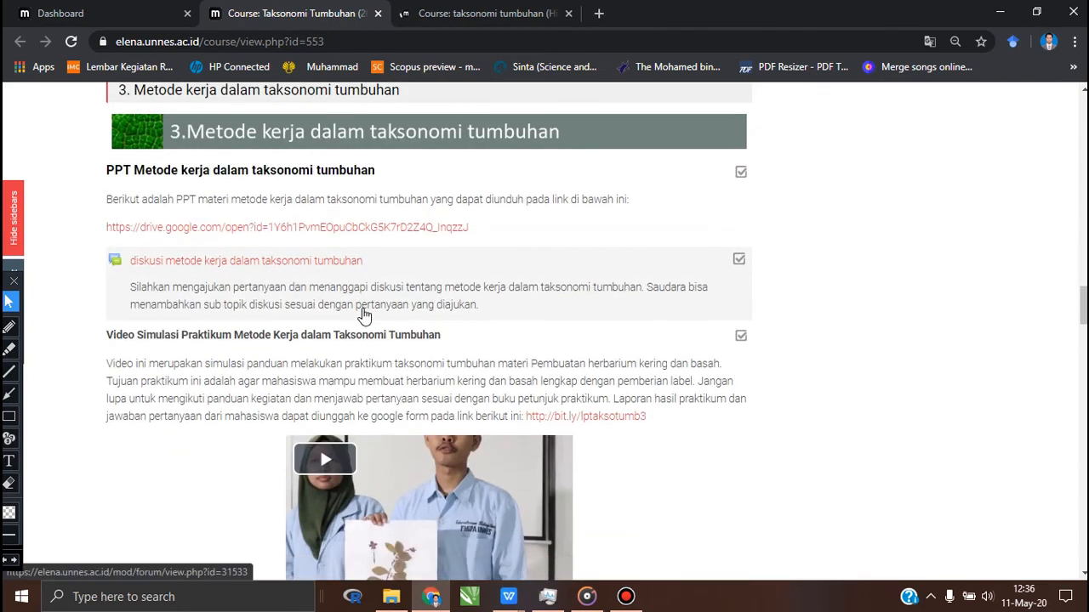
scroll(362, 314, down, 5)
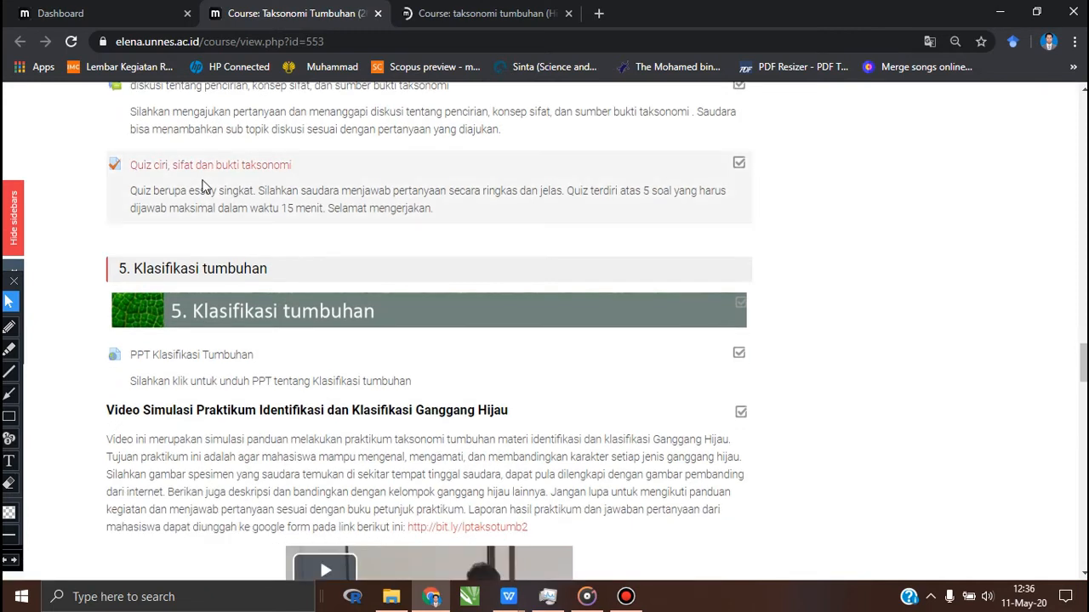
scroll(209, 332, up, 2)
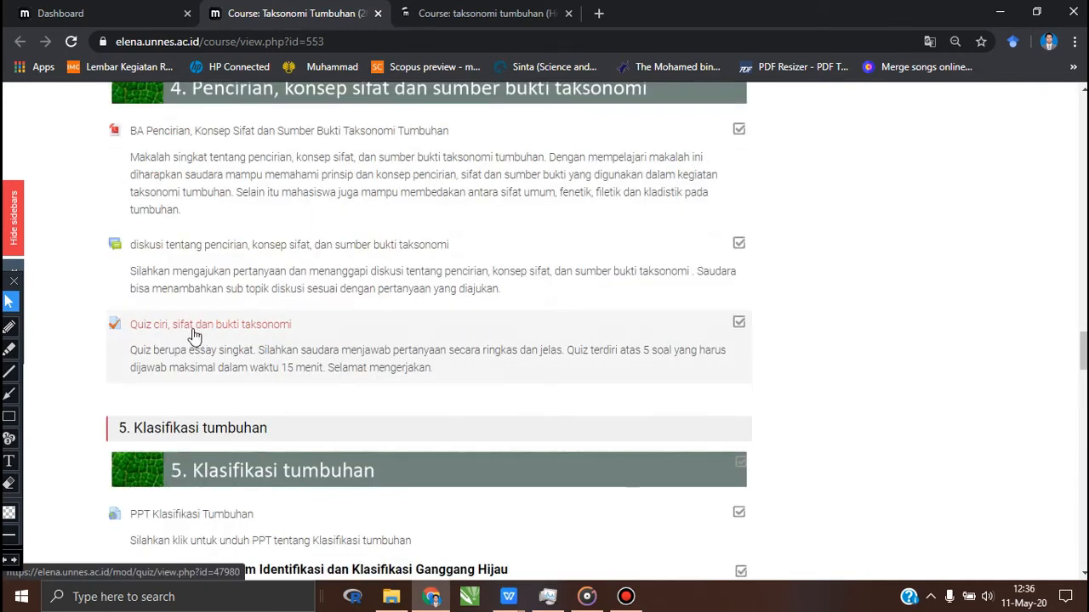
click(192, 330)
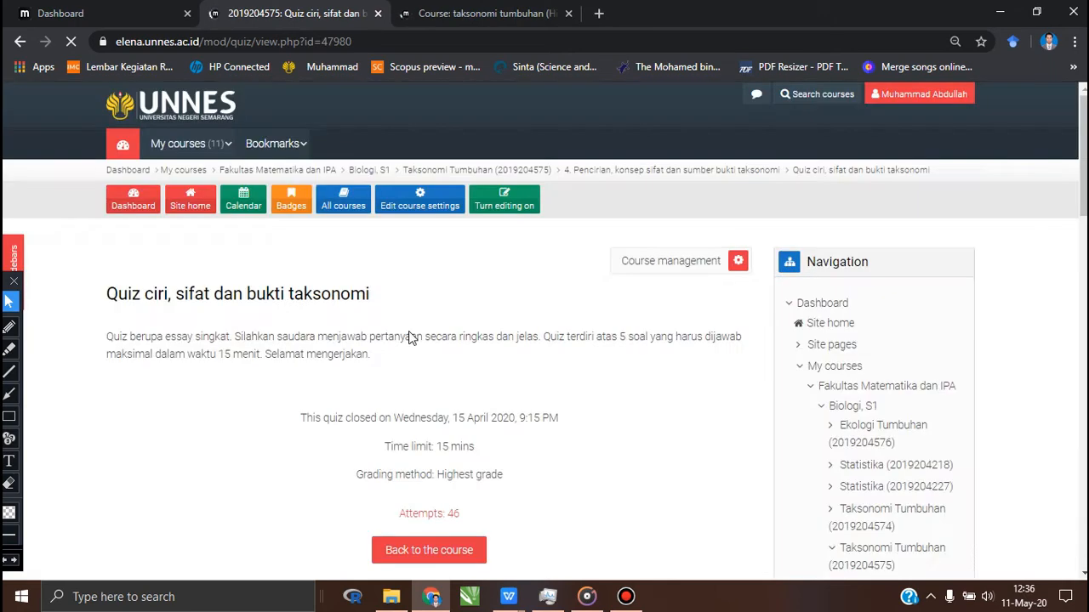
Examine the closing date, time limit, grading method and attempts entry of "Quiz ciri, sifat dan bukti taksonomi"
scroll(409, 332, down, 1)
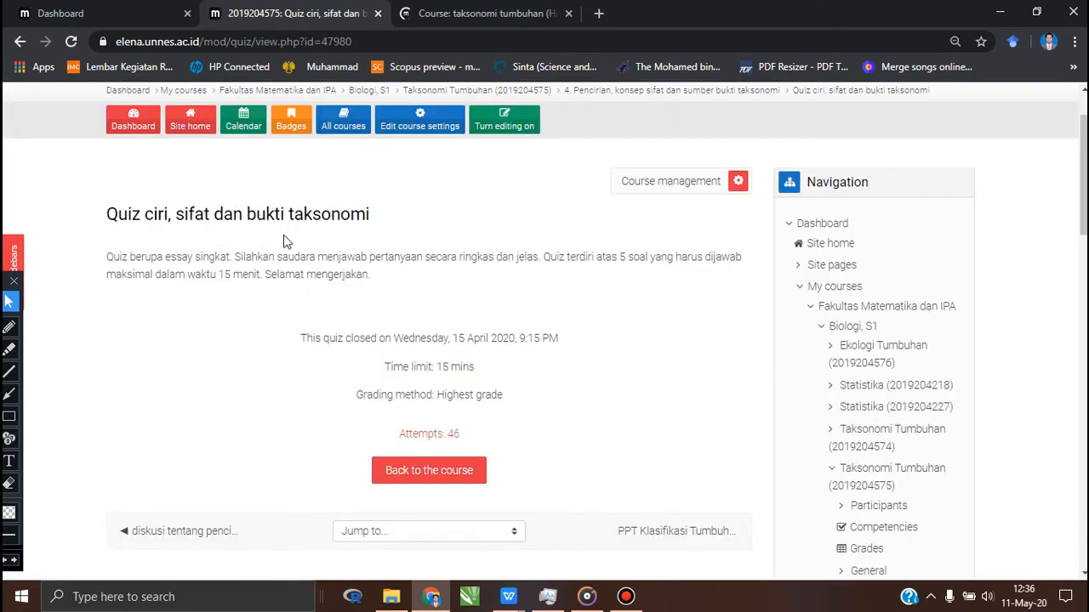
scroll(285, 243, down, 1)
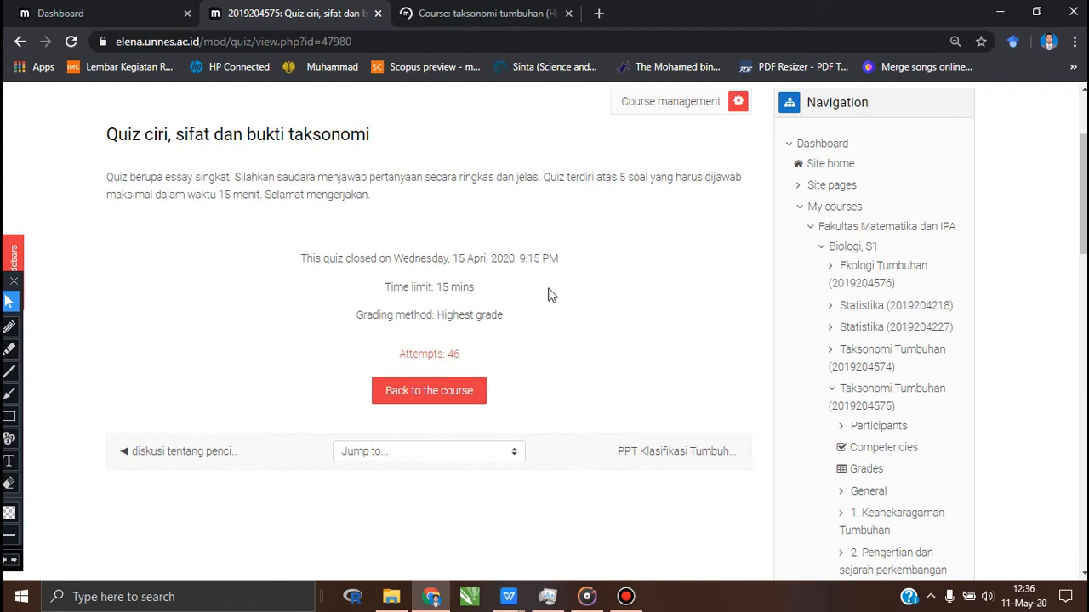
scroll(551, 295, down, 1)
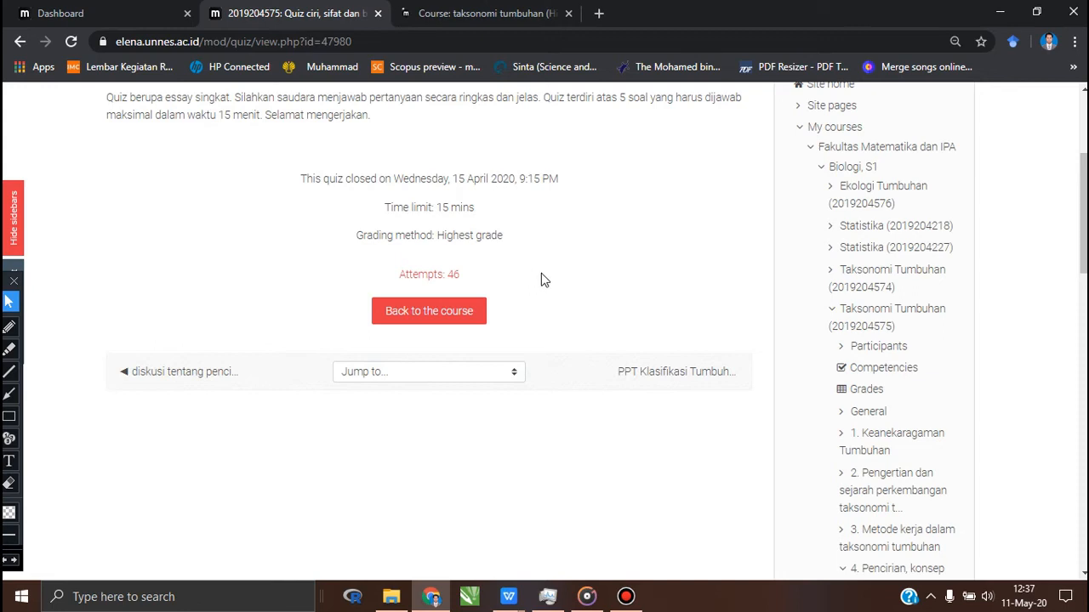
scroll(539, 280, up, 3)
scroll(673, 315, down, 3)
scroll(677, 320, down, 3)
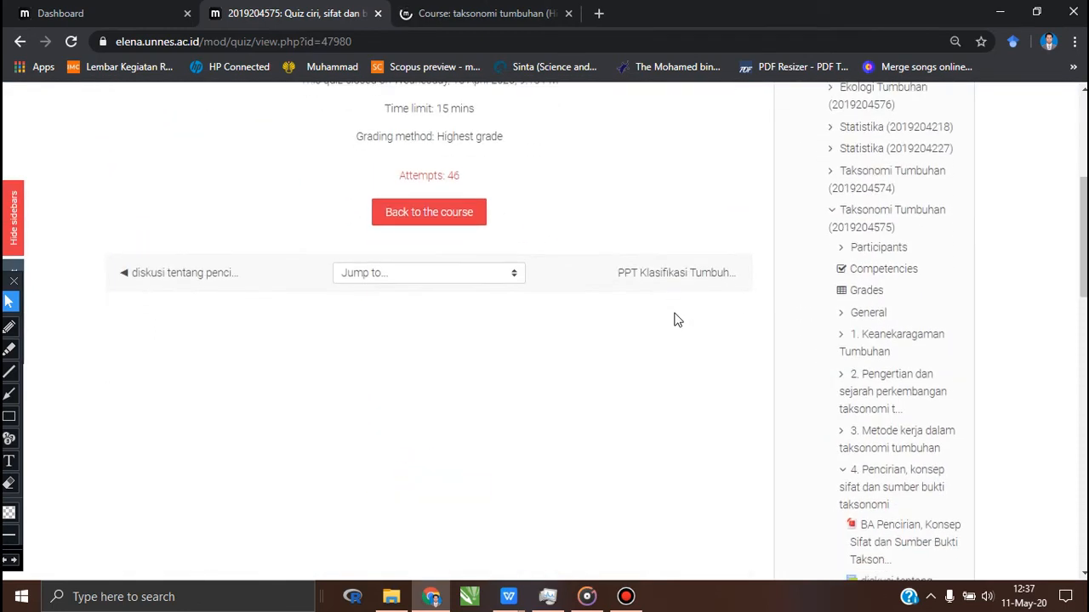
scroll(674, 319, up, 6)
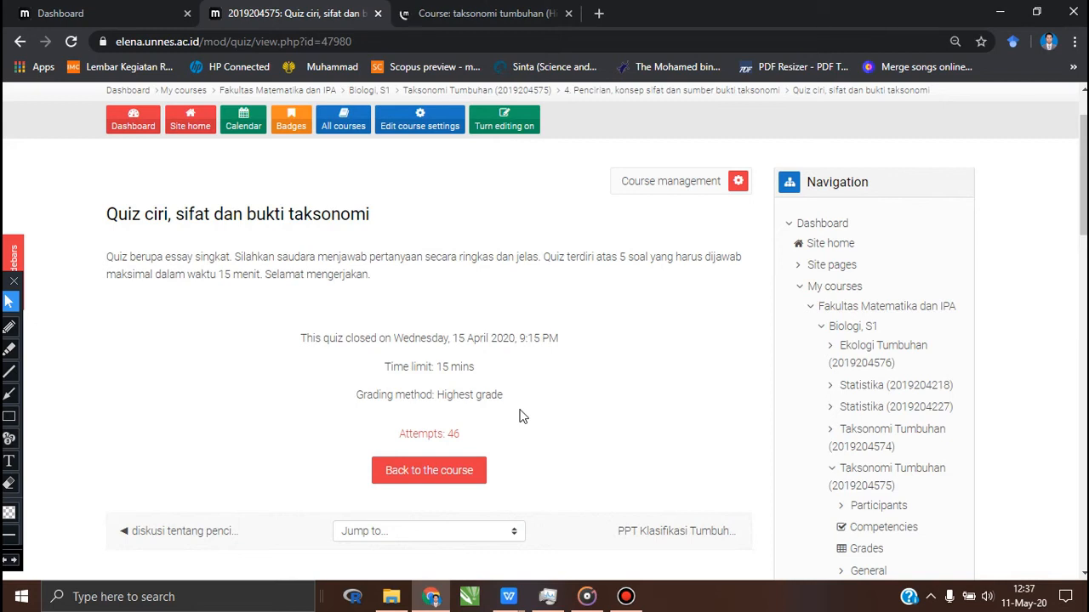
scroll(523, 416, down, 1)
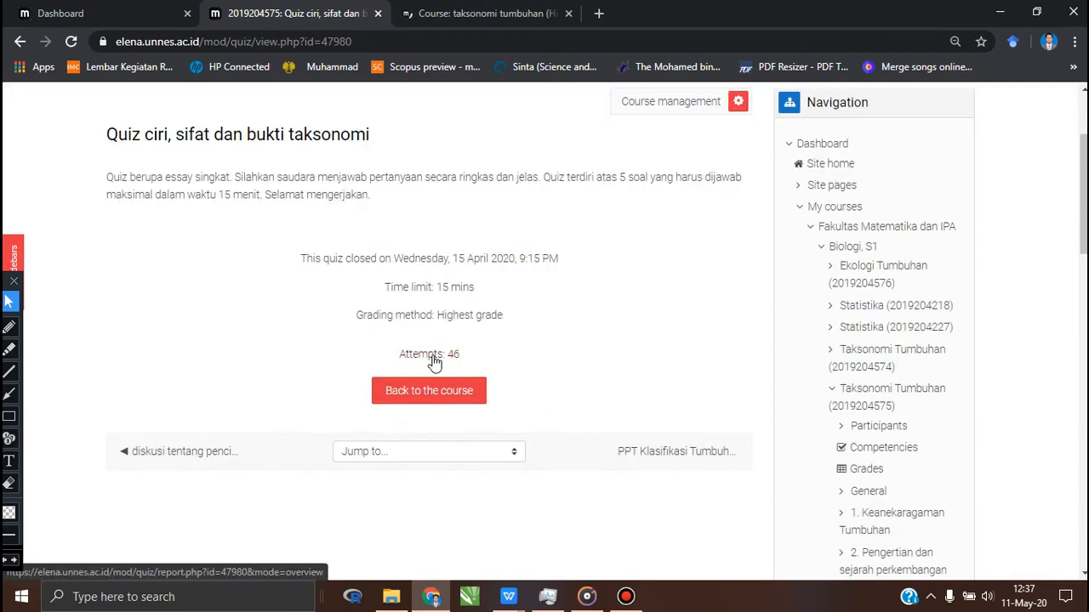
Mark the quiz's Attempts link with a red rectangle and a handwritten check mark
click(9, 416)
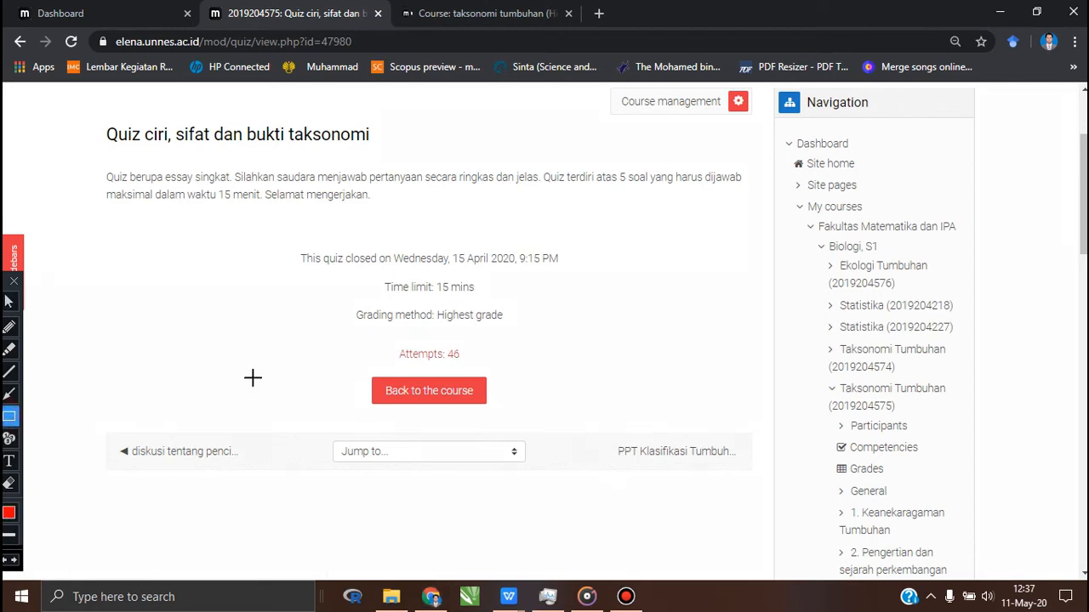
drag(377, 340, 487, 373)
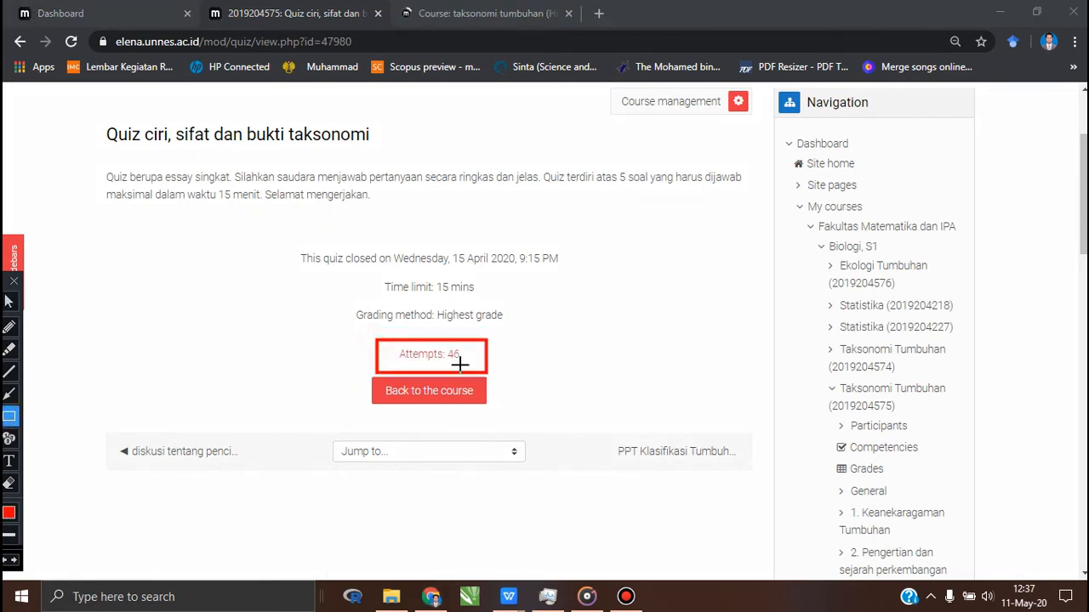
click(10, 326)
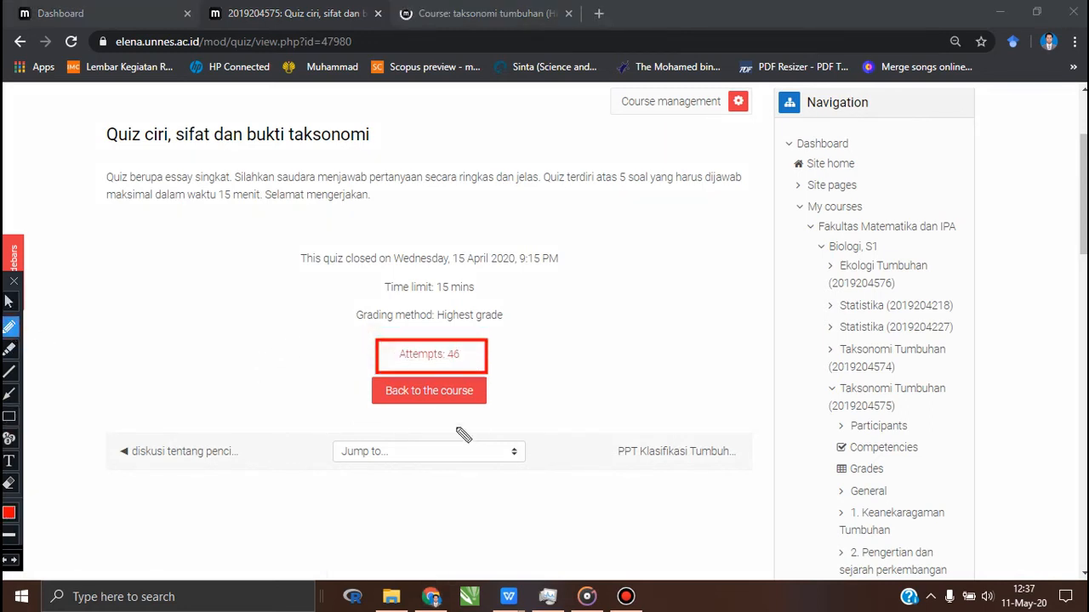
mouse_move(384, 350)
mouse_down()
mouse_move(393, 367)
mouse_move(408, 339)
mouse_up()
Open the quiz's attempts report and erase the red rectangle and check mark from the screen
click(8, 301)
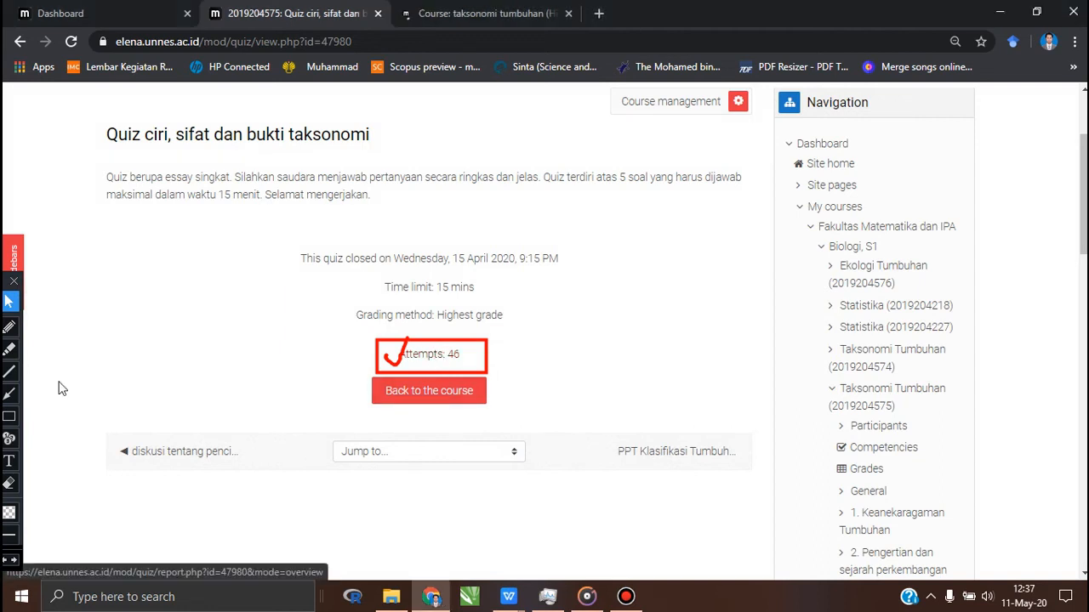
click(8, 482)
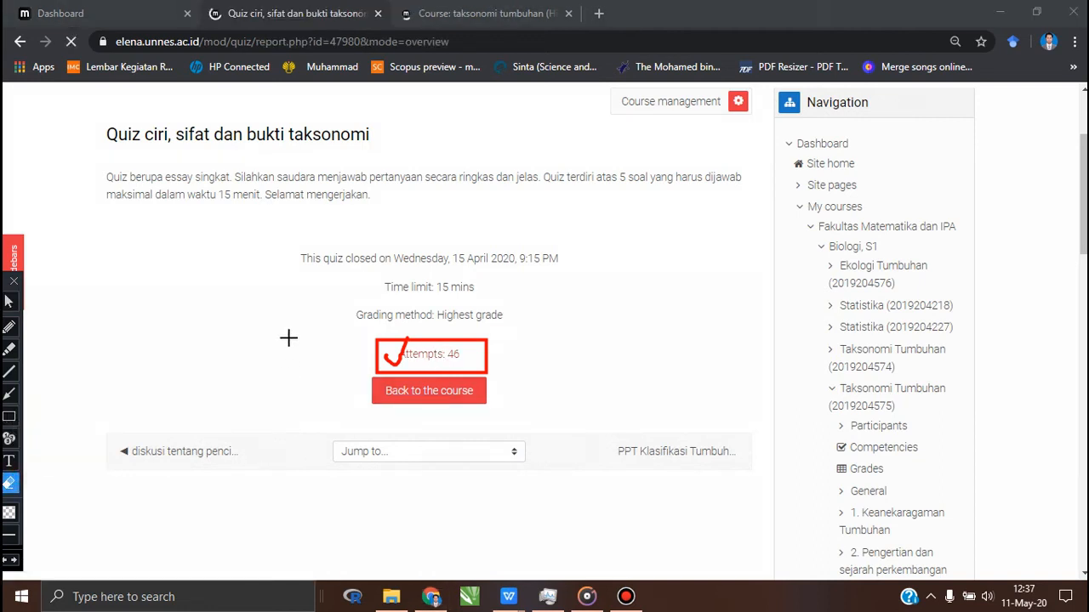
mouse_move(300, 316)
mouse_down()
mouse_move(494, 366)
mouse_move(525, 396)
mouse_up()
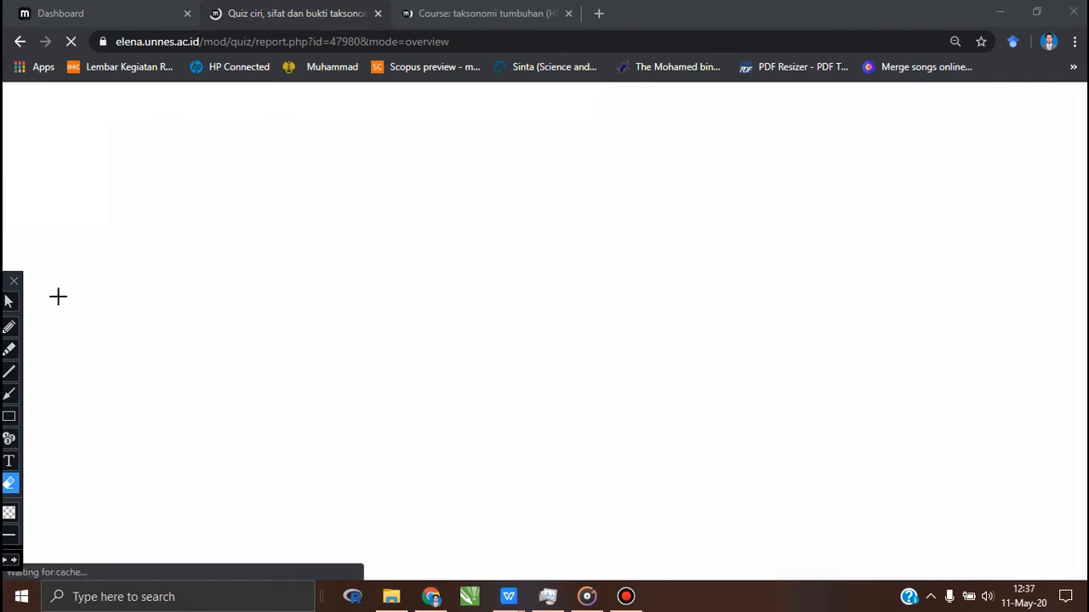
click(9, 301)
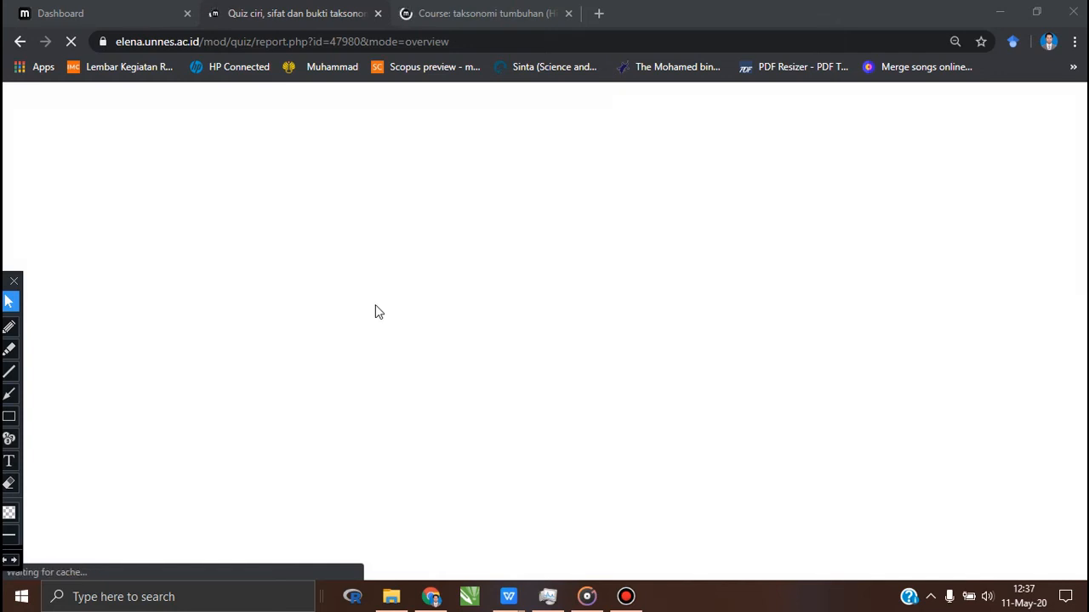
click(626, 598)
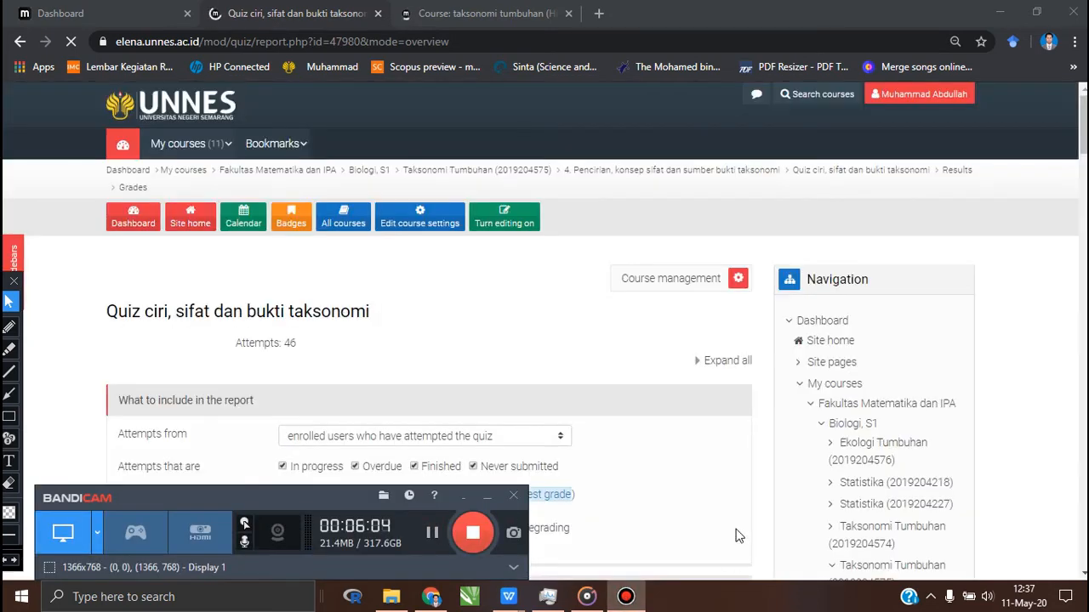
Examine the attempts report's overall grades, completion times and per-question marks, down to the attempts that still require grading
click(736, 530)
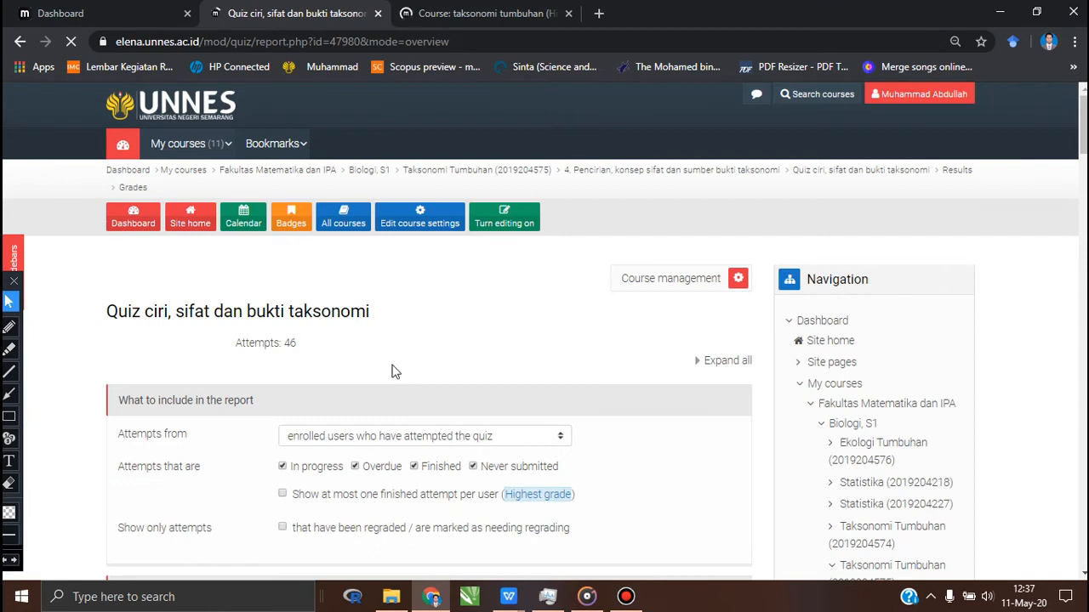
scroll(394, 371, down, 1)
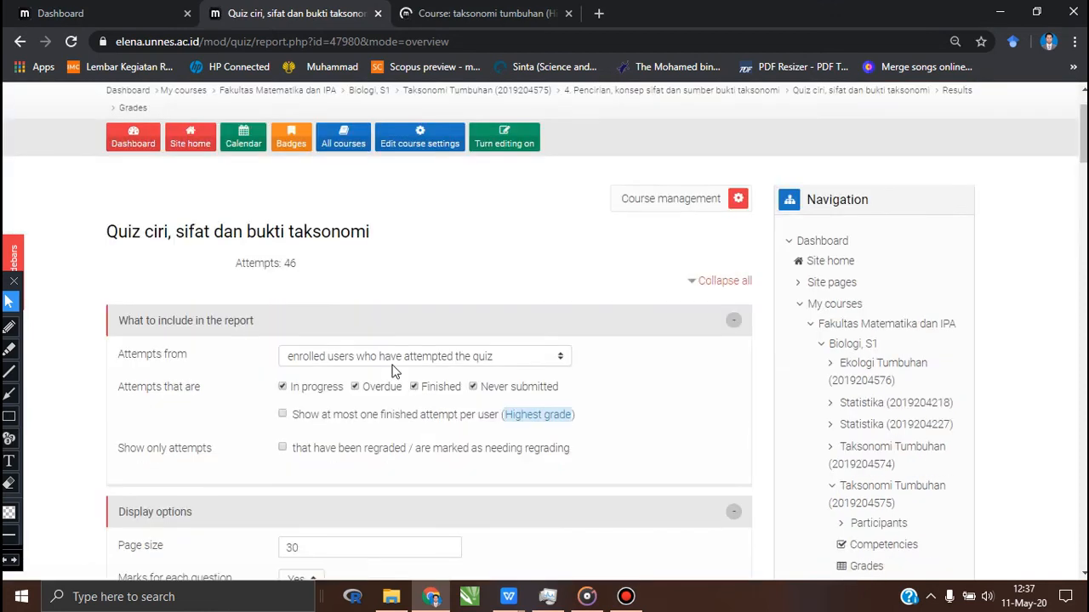
scroll(394, 372, down, 5)
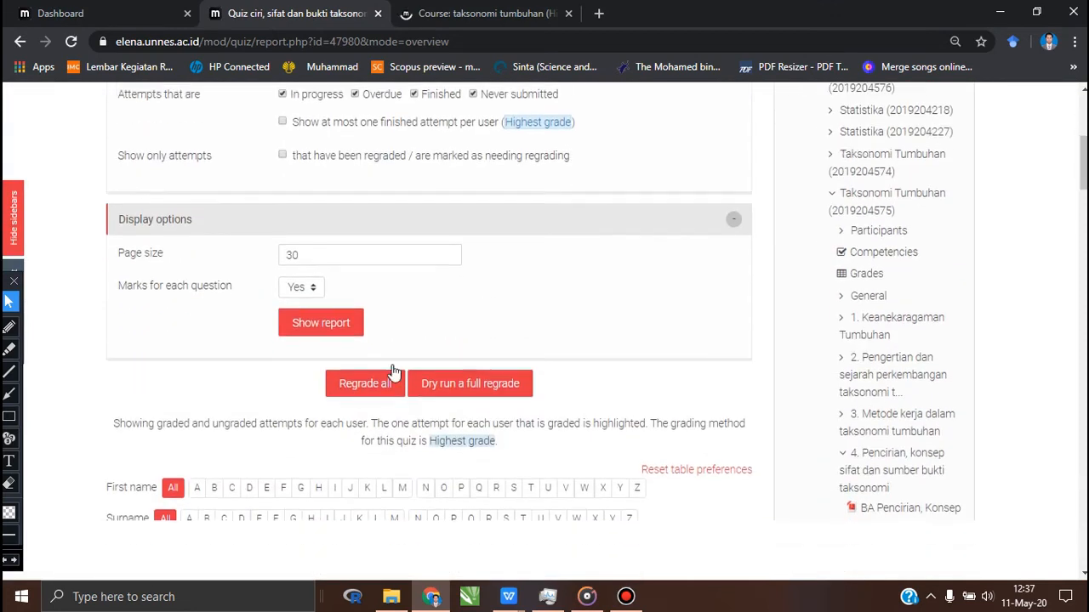
scroll(394, 372, down, 1)
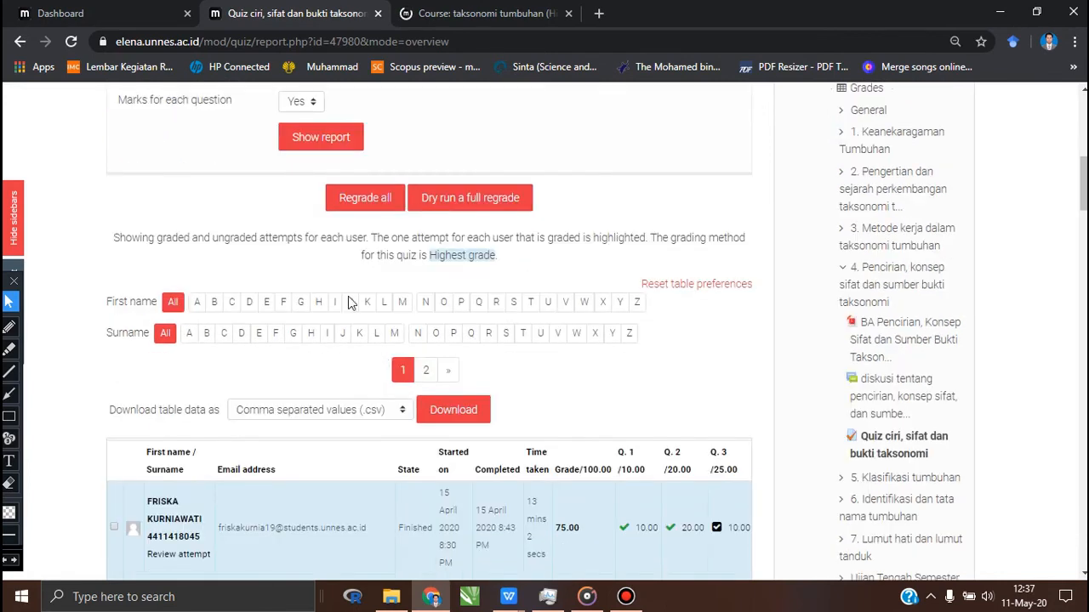
scroll(348, 304, down, 3)
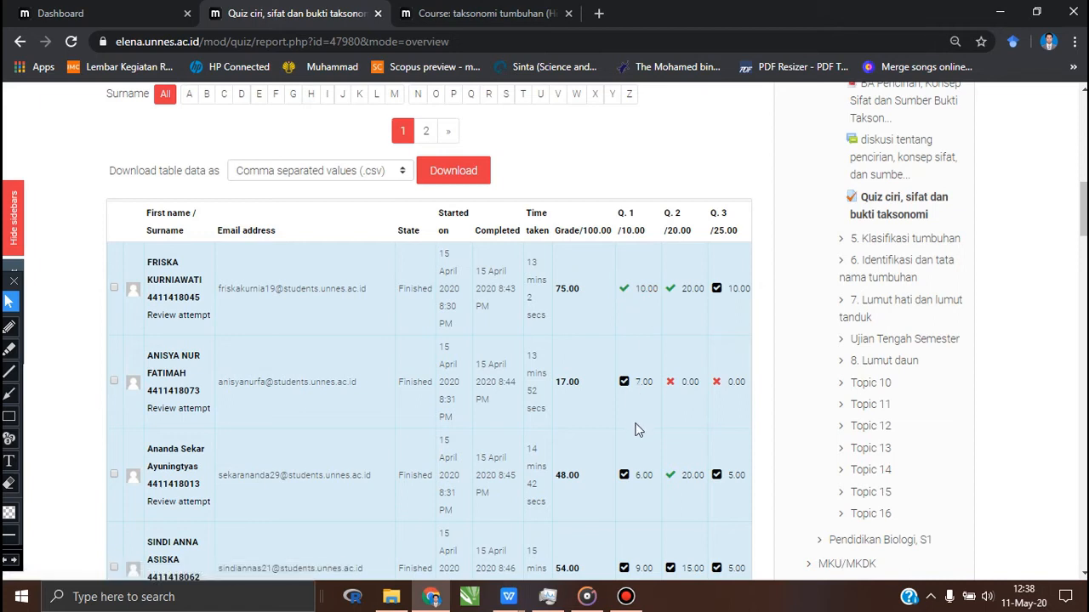
scroll(637, 426, down, 1)
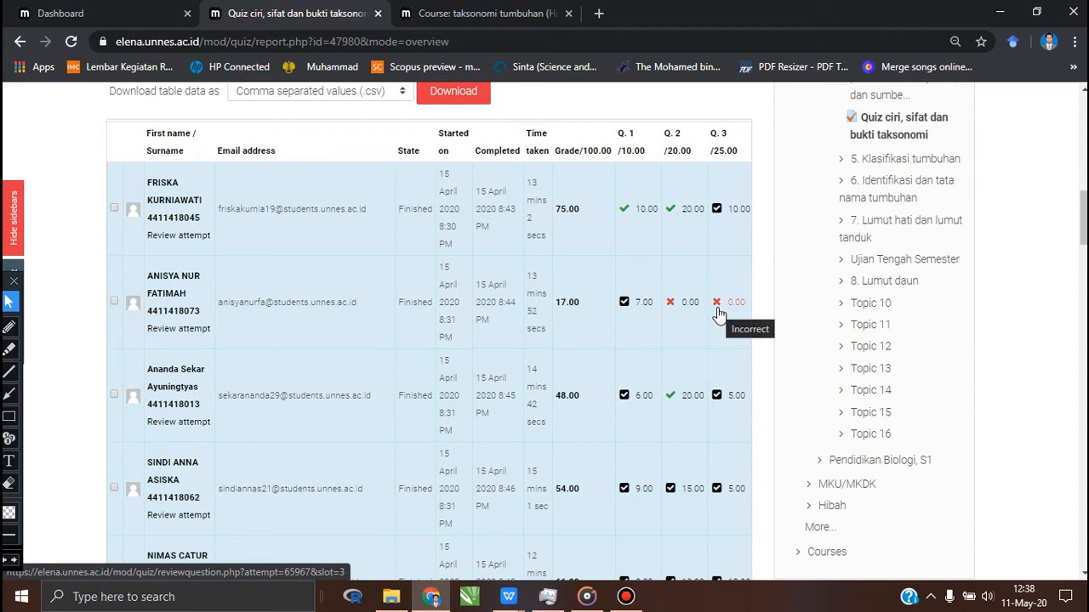
scroll(705, 384, down, 3)
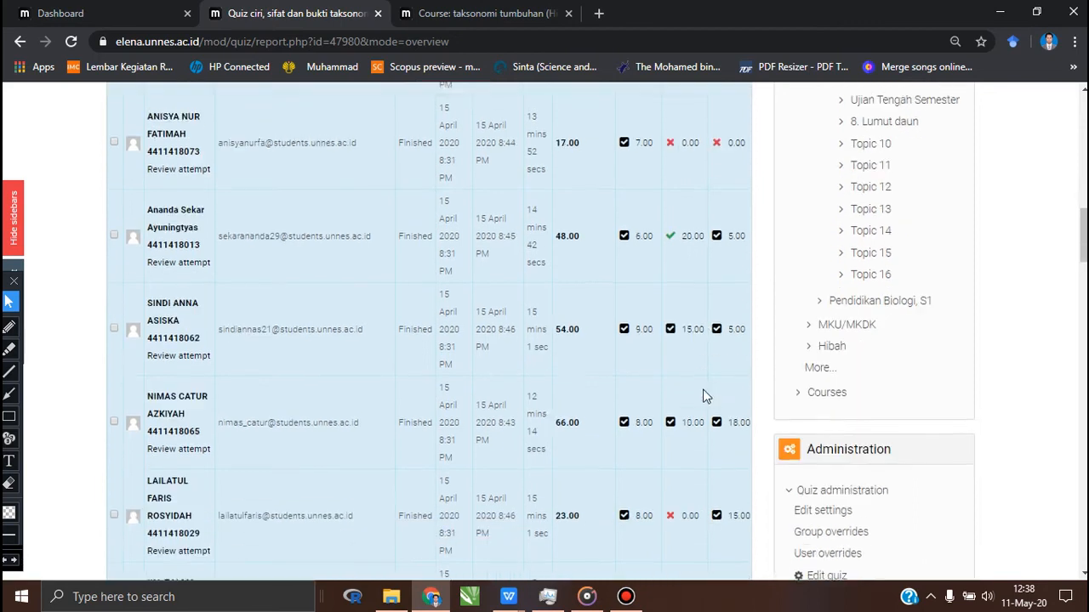
scroll(702, 393, down, 3)
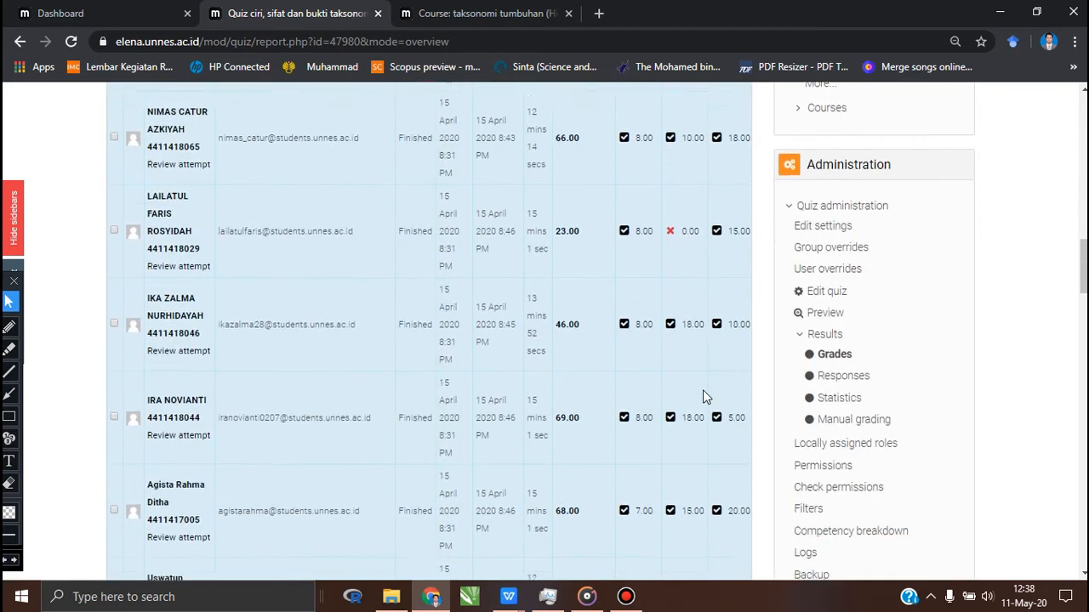
scroll(703, 395, down, 9)
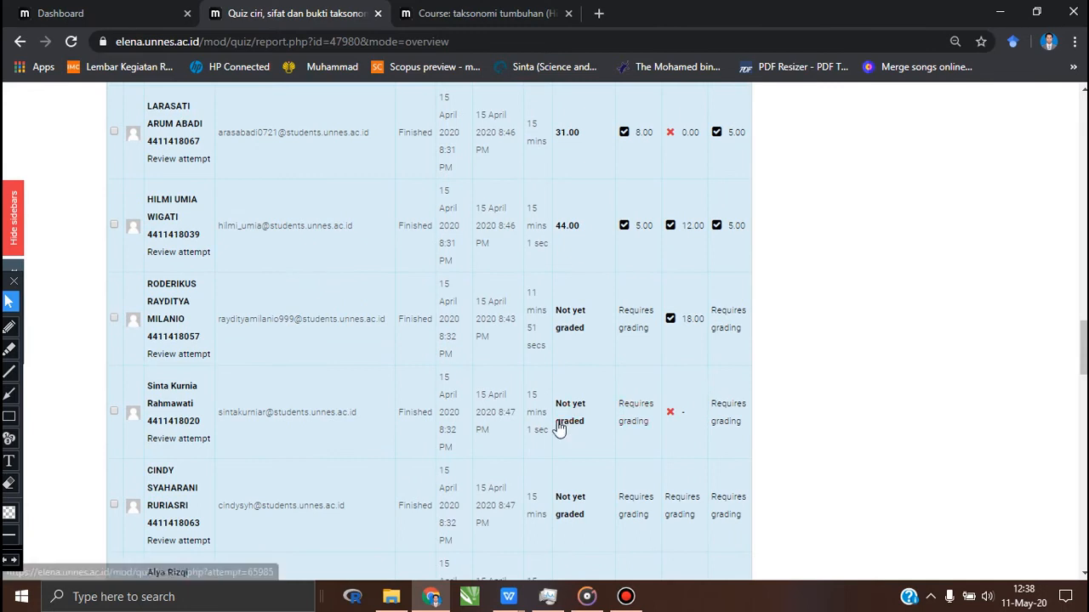
scroll(558, 392, down, 1)
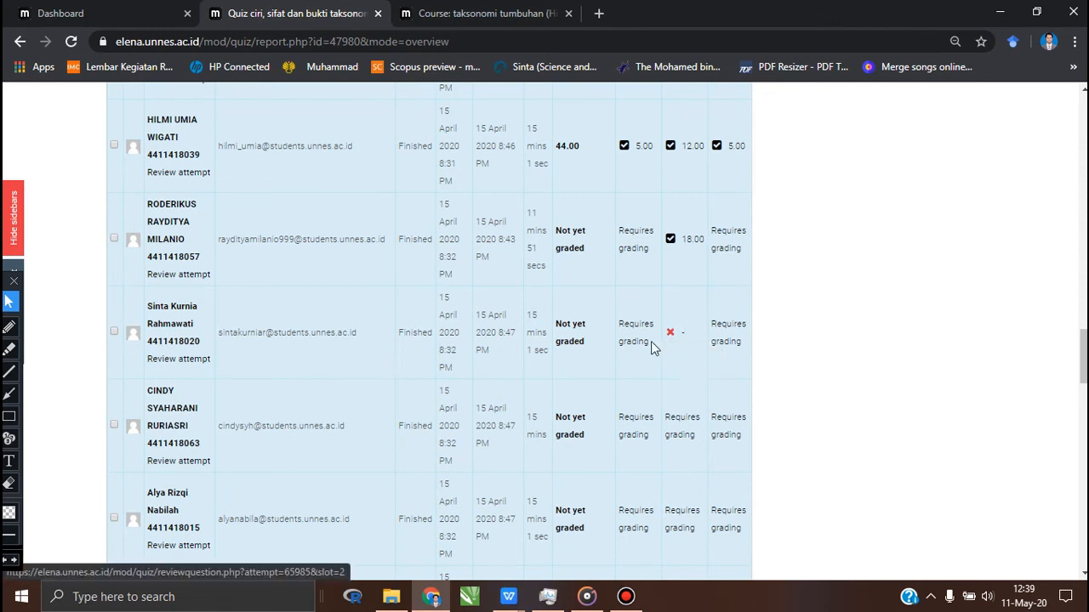
scroll(650, 341, up, 4)
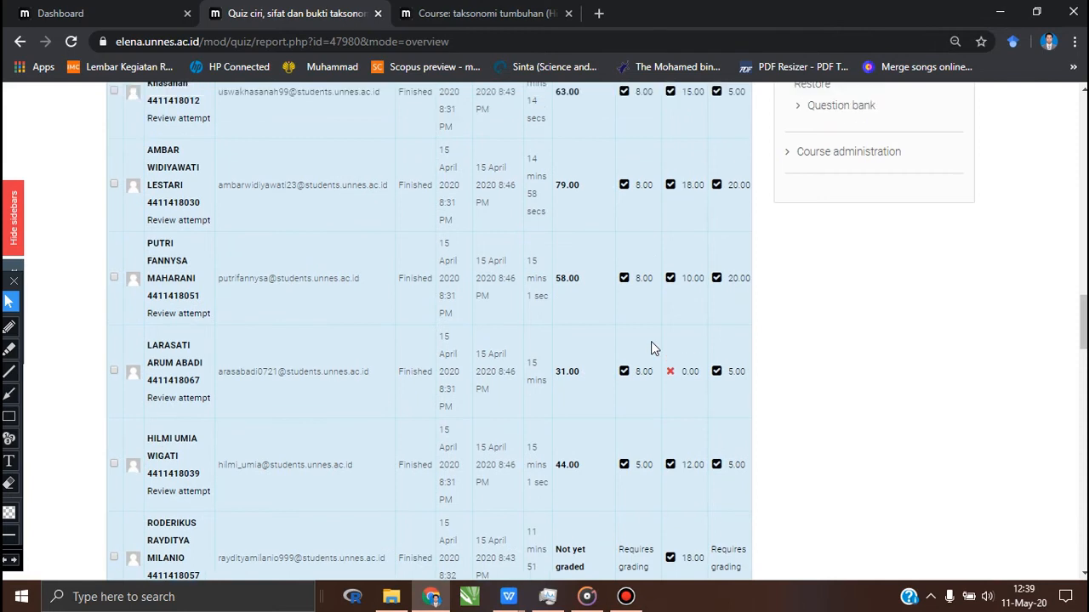
scroll(651, 341, down, 2)
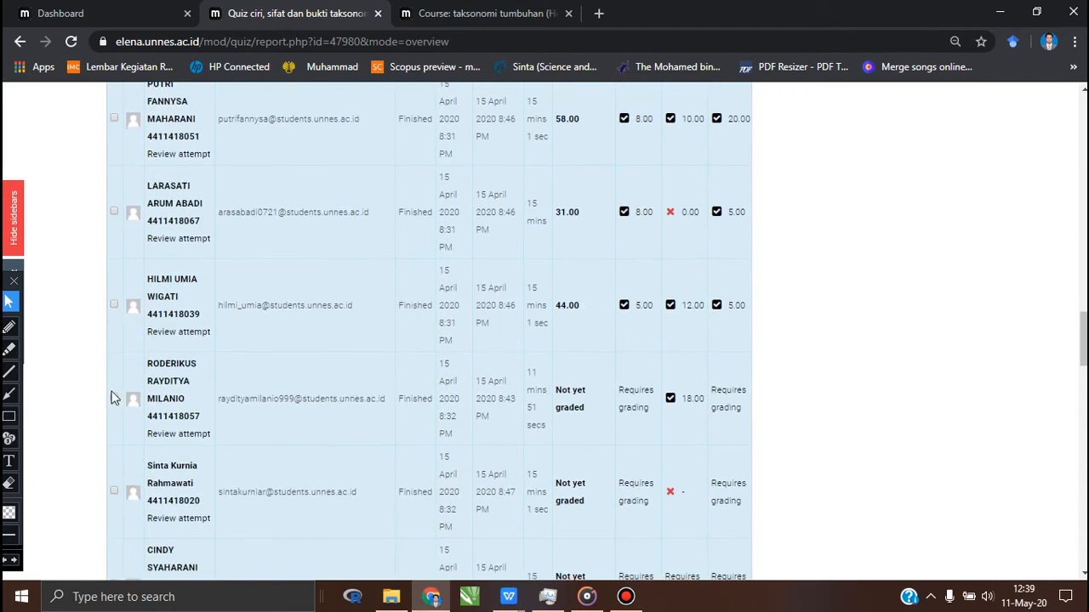
Open the first attempt that is not yet graded and examine its summary and the Question 1 answer and mark
click(577, 415)
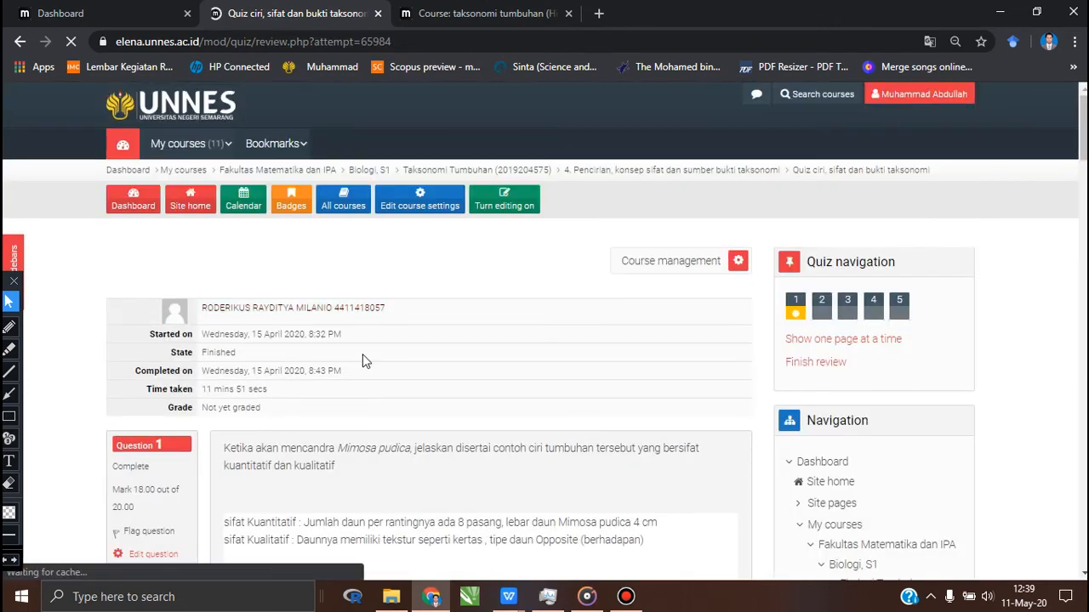
scroll(363, 361, down, 4)
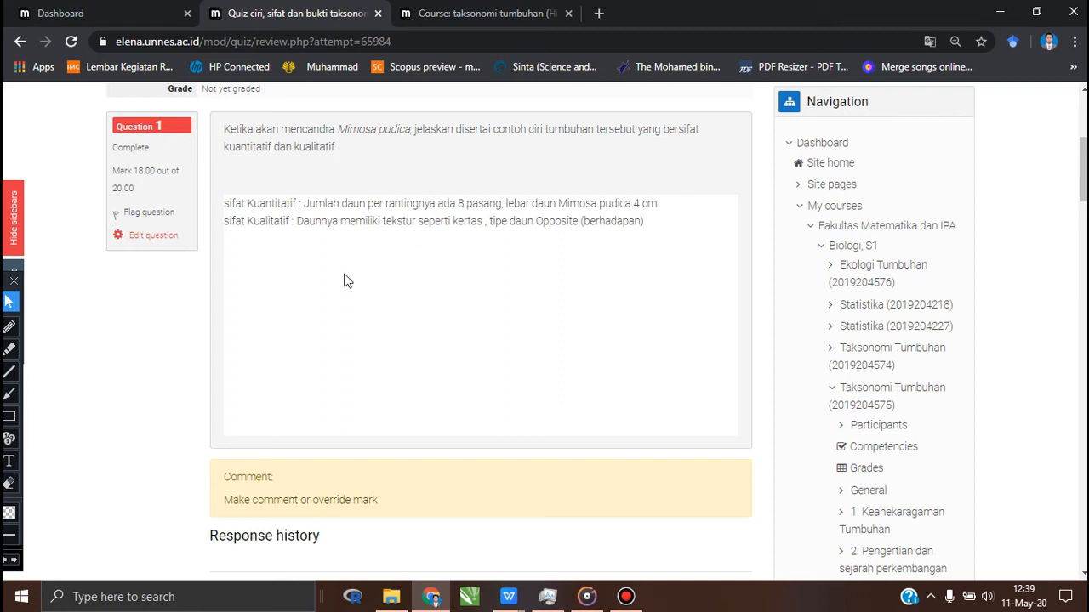
scroll(346, 281, up, 1)
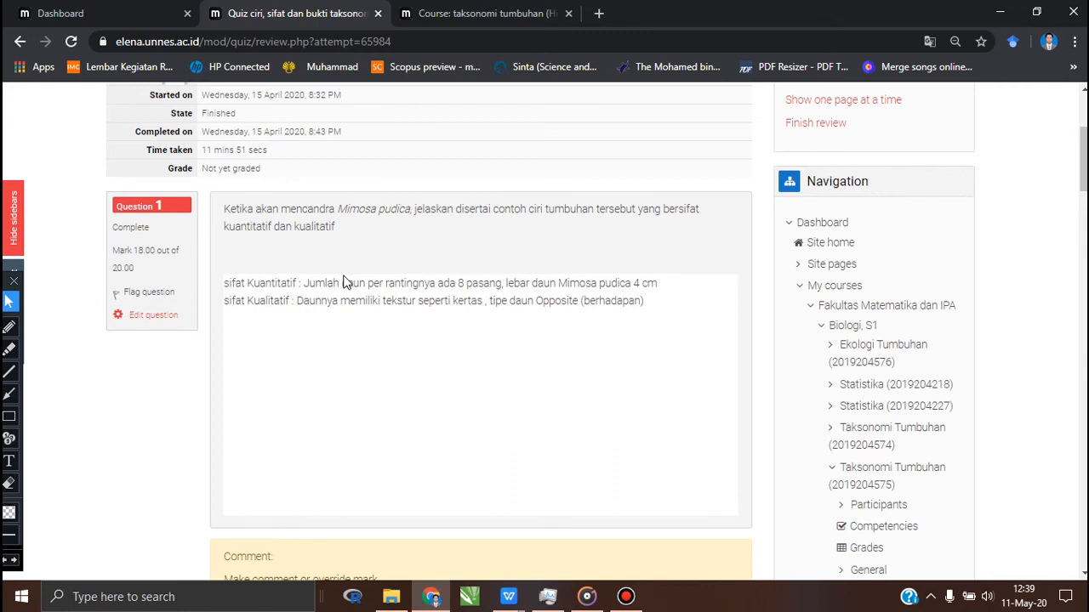
scroll(346, 280, down, 1)
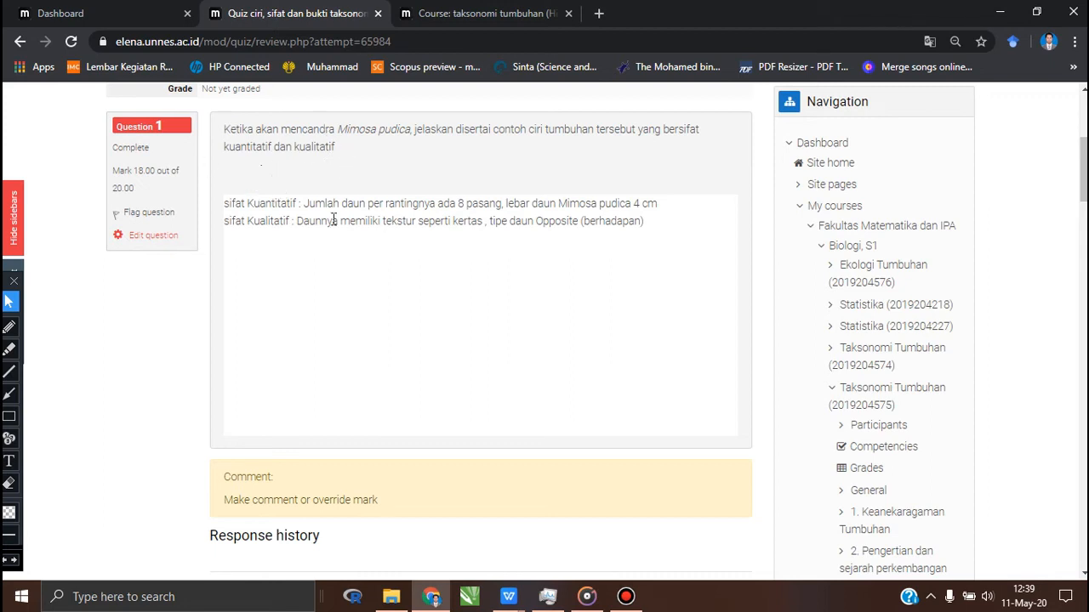
scroll(324, 219, up, 3)
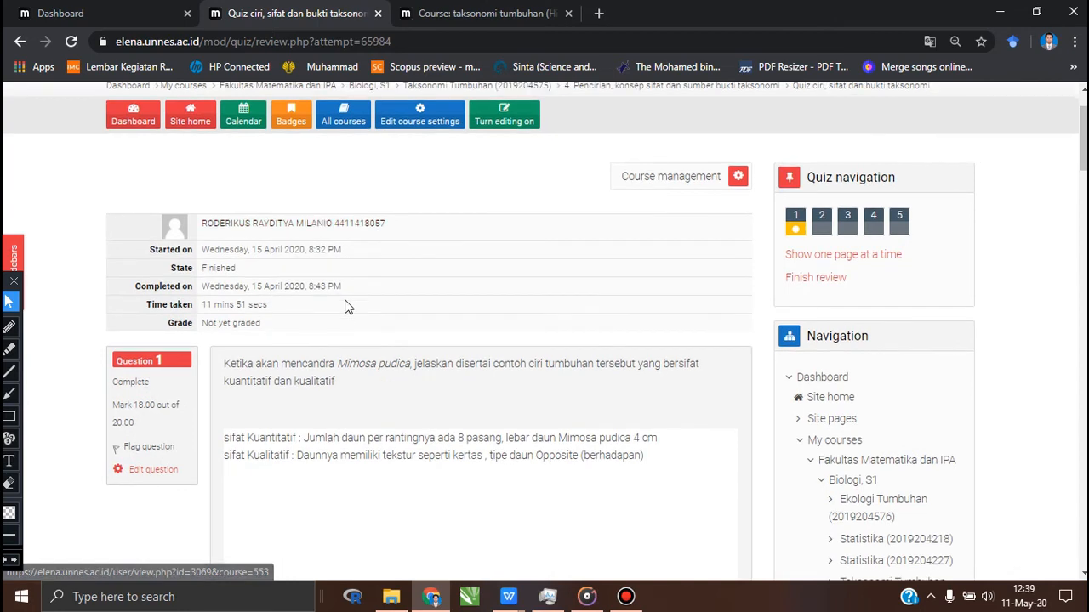
scroll(347, 306, down, 3)
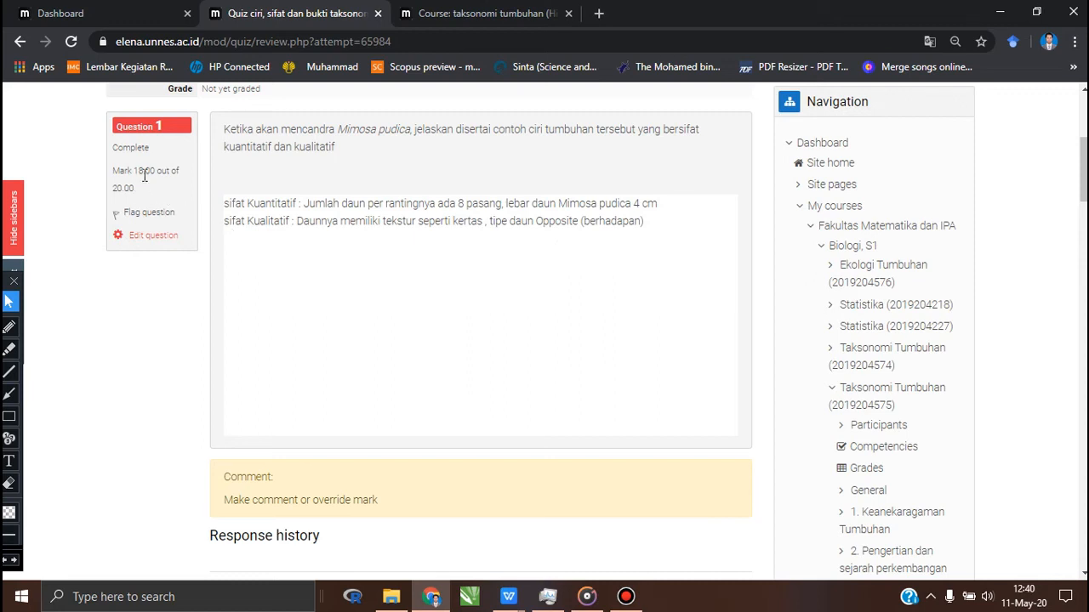
Examine Question 1's comment area and response history, and the student's answer to Question 2
scroll(416, 279, down, 2)
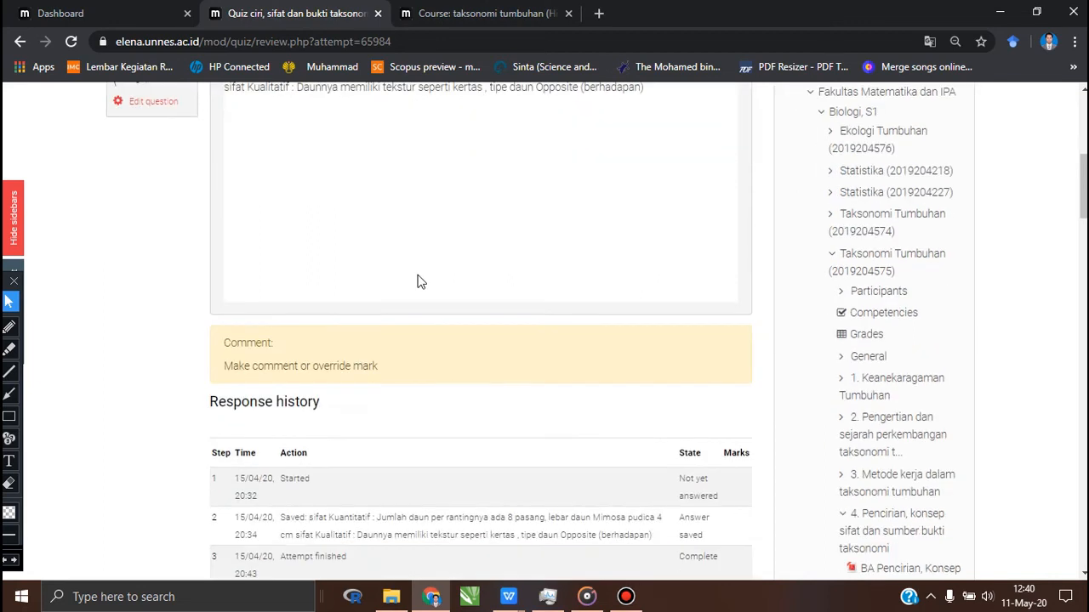
scroll(417, 281, down, 1)
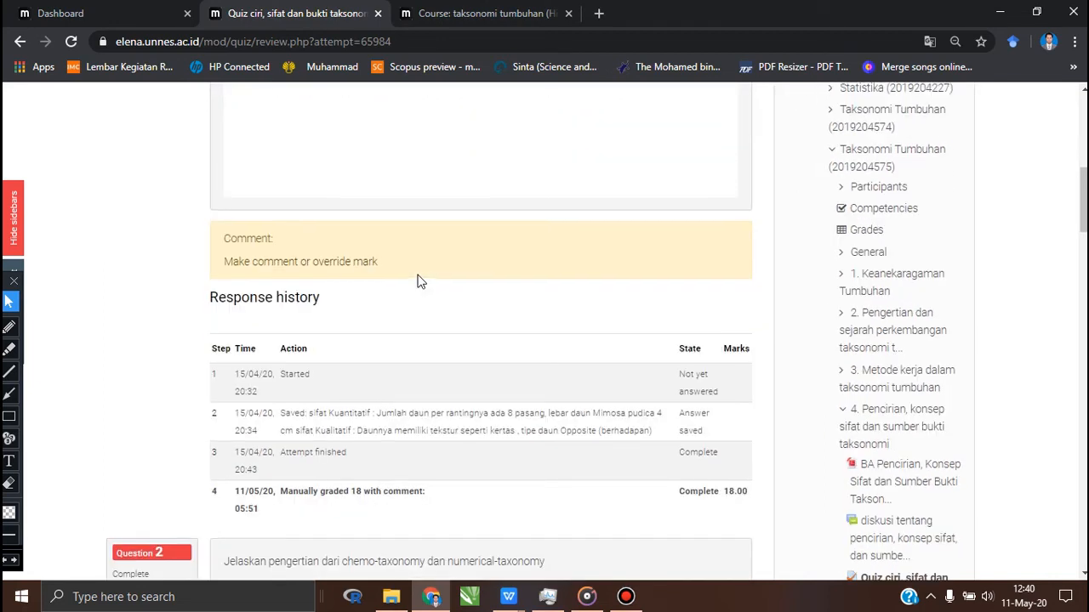
scroll(417, 281, up, 3)
scroll(417, 281, up, 1)
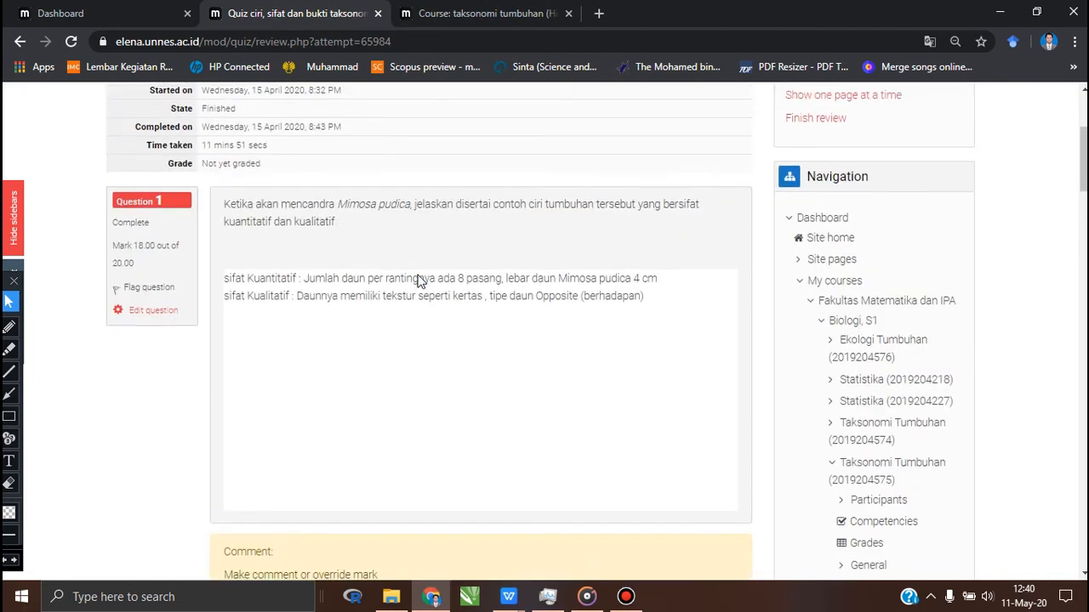
scroll(417, 283, down, 3)
scroll(417, 287, down, 4)
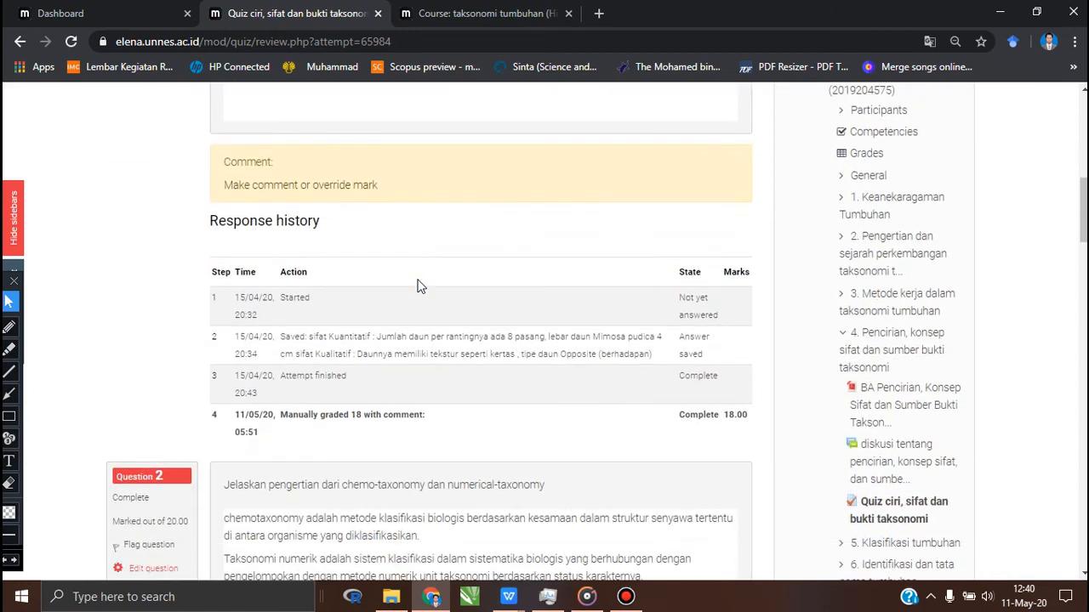
scroll(417, 288, down, 2)
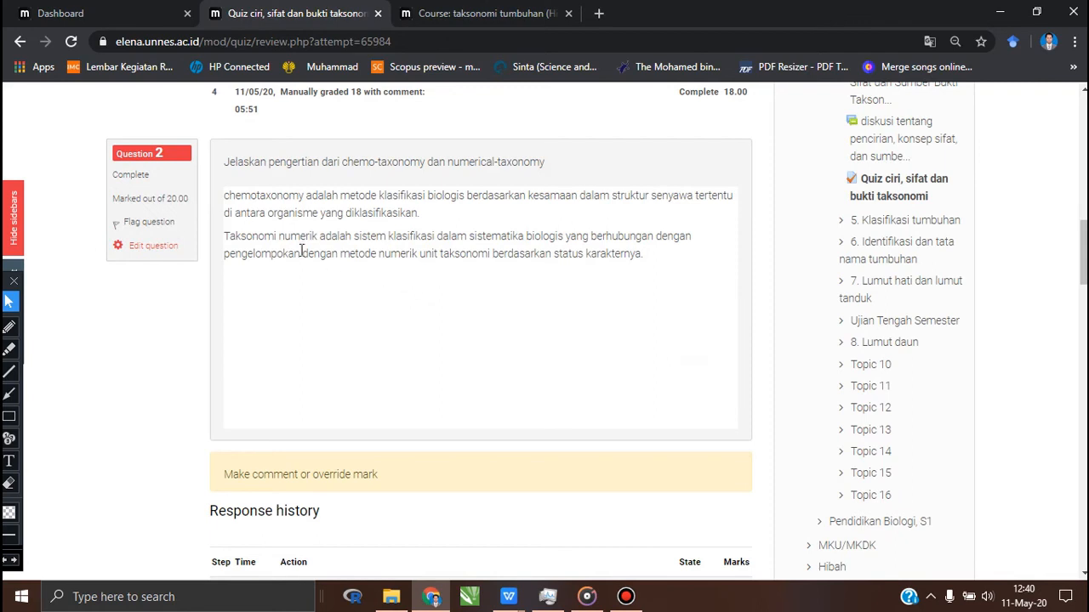
Circle the "Marked out of 20.00" text of Question 2 in red with the pencil tool
scroll(357, 293, up, 1)
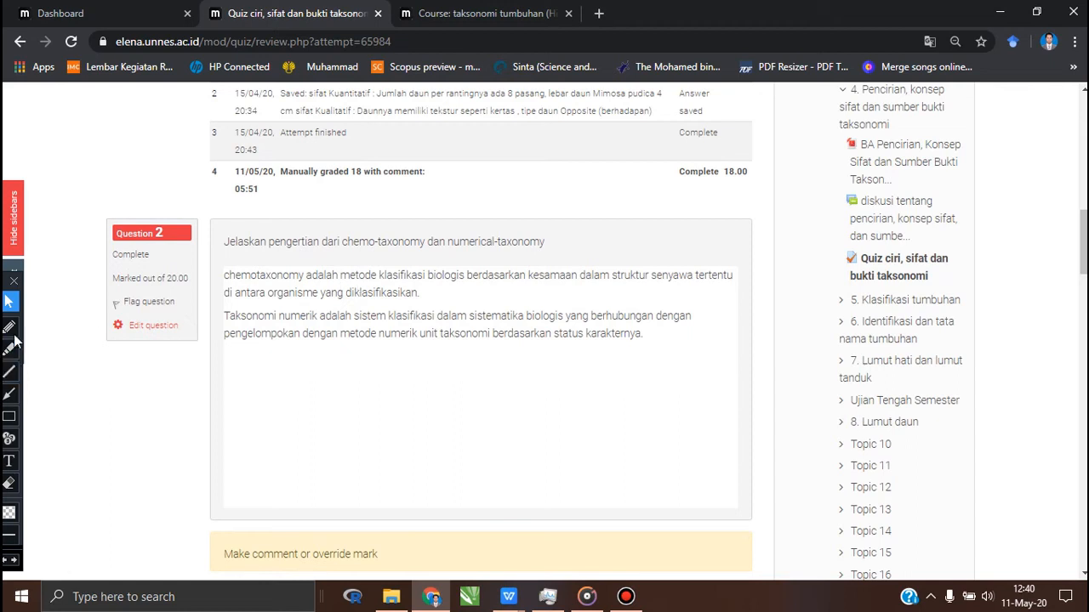
click(10, 329)
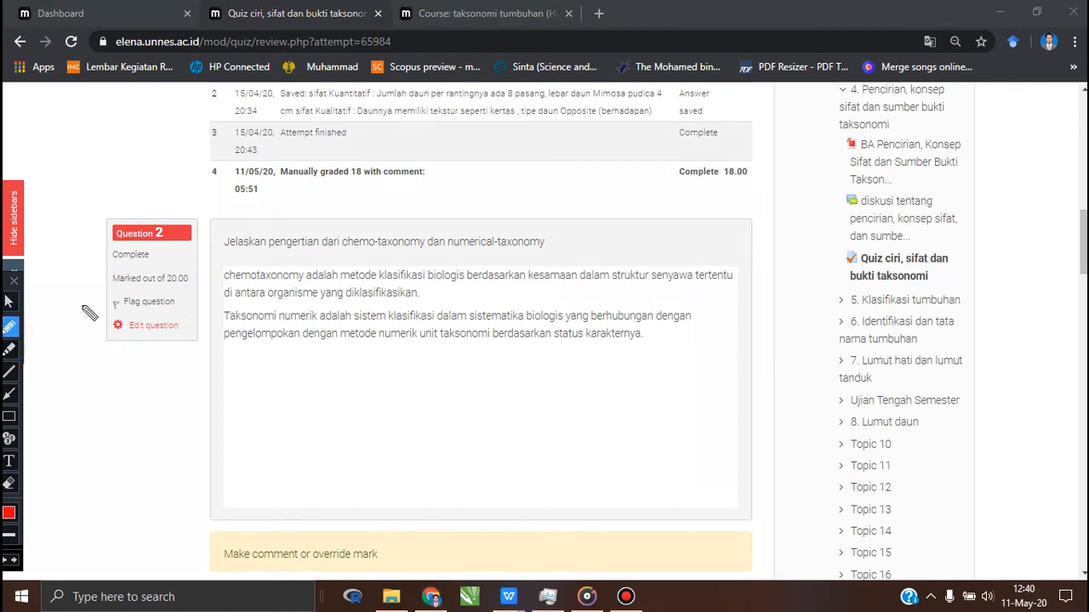
mouse_move(159, 291)
mouse_down()
mouse_move(201, 290)
mouse_move(184, 259)
mouse_move(106, 262)
mouse_move(111, 295)
mouse_move(172, 294)
mouse_up()
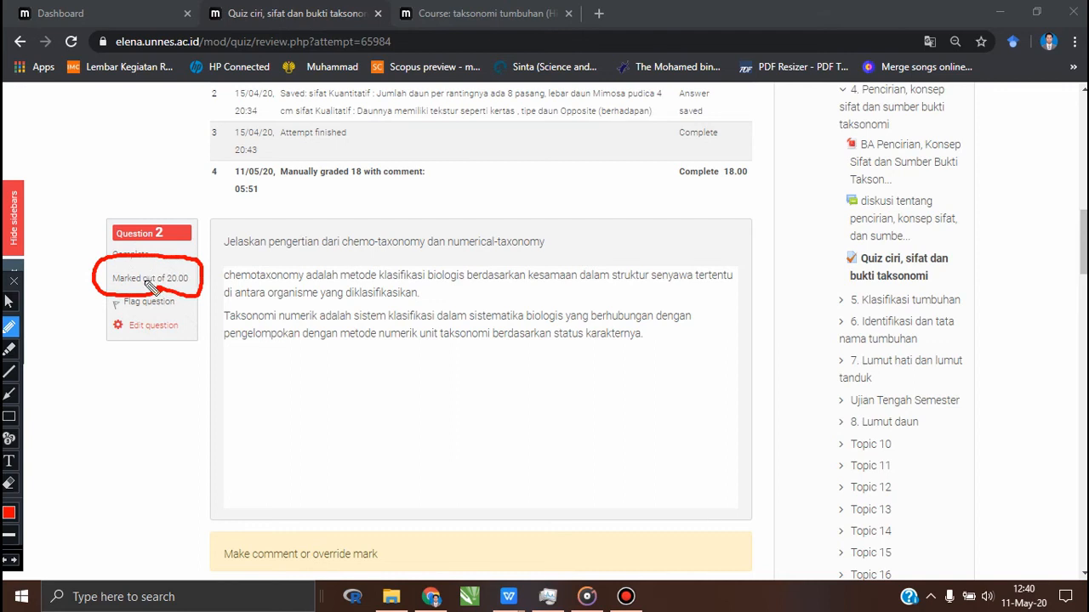
click(9, 302)
Return to Question 1 of the attempt and erase the red circle from the screen
scroll(99, 308, up, 8)
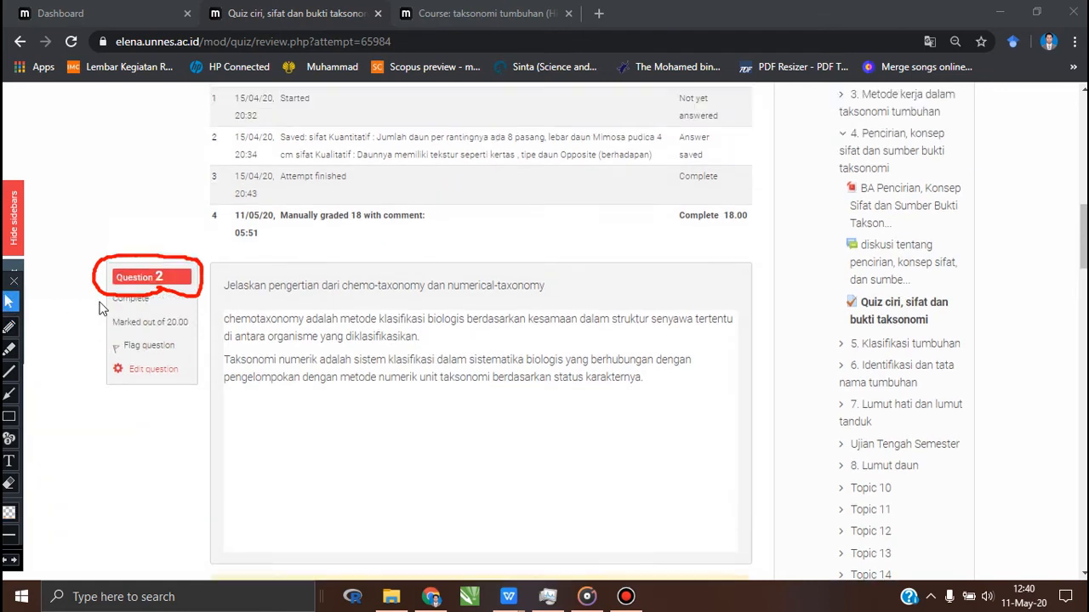
scroll(99, 308, down, 1)
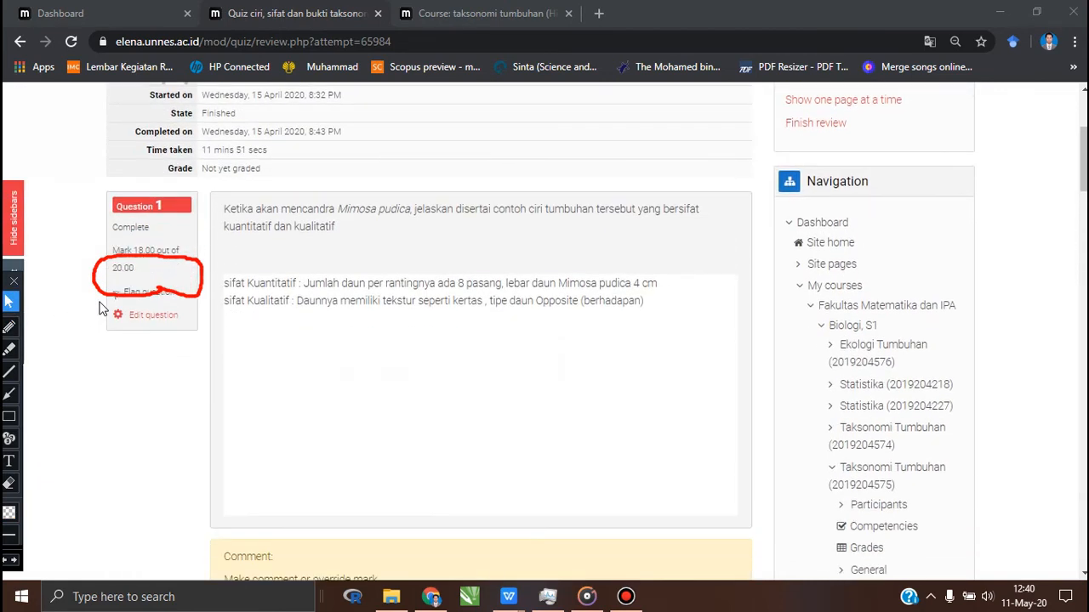
scroll(99, 308, up, 2)
scroll(99, 308, down, 2)
click(124, 380)
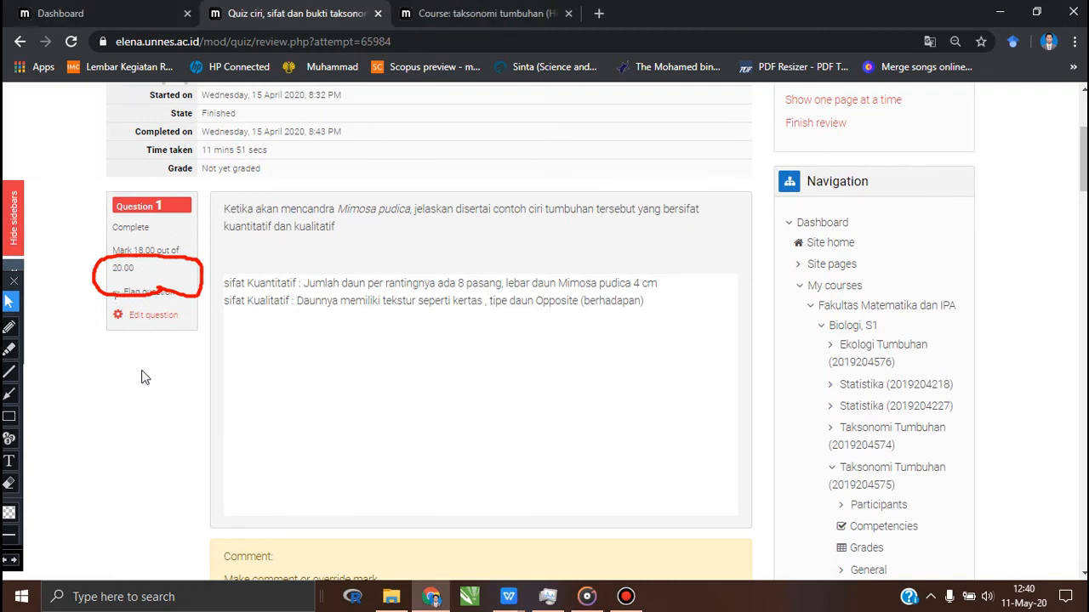
scroll(118, 368, up, 1)
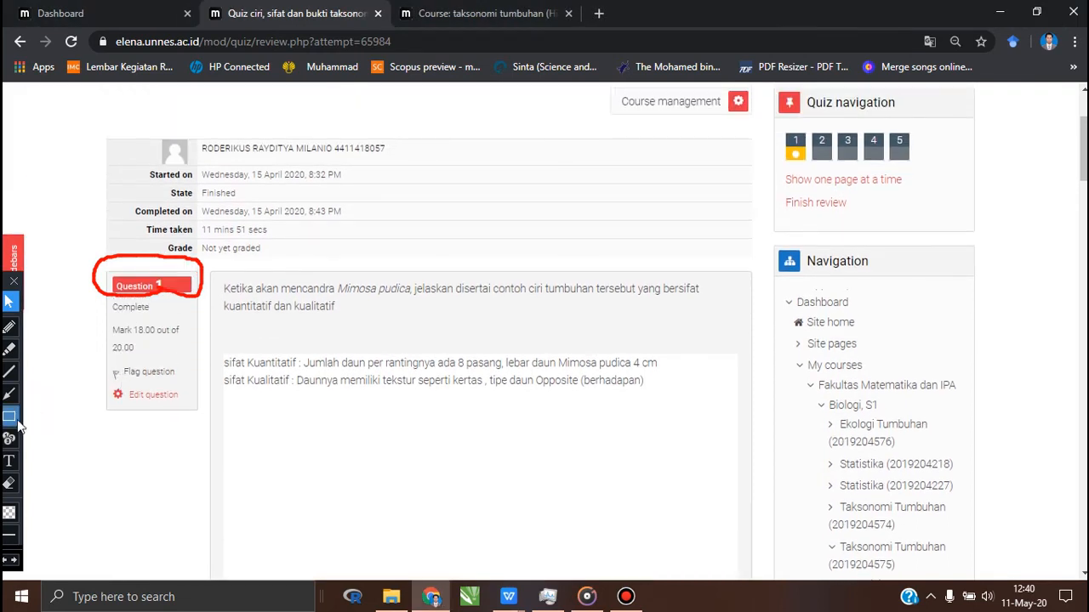
click(9, 483)
drag(60, 241, 255, 340)
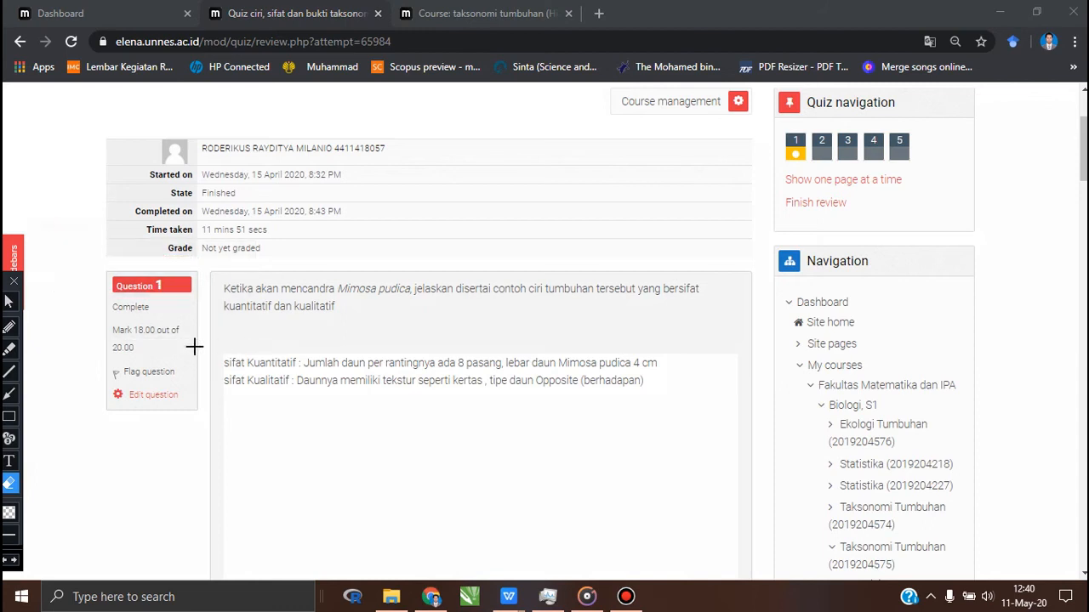
Circle the mark in Question 1's info box in red, and erase the circle again
click(9, 326)
mouse_move(100, 320)
mouse_down()
mouse_move(136, 348)
mouse_move(170, 352)
mouse_move(177, 311)
mouse_move(109, 321)
mouse_up()
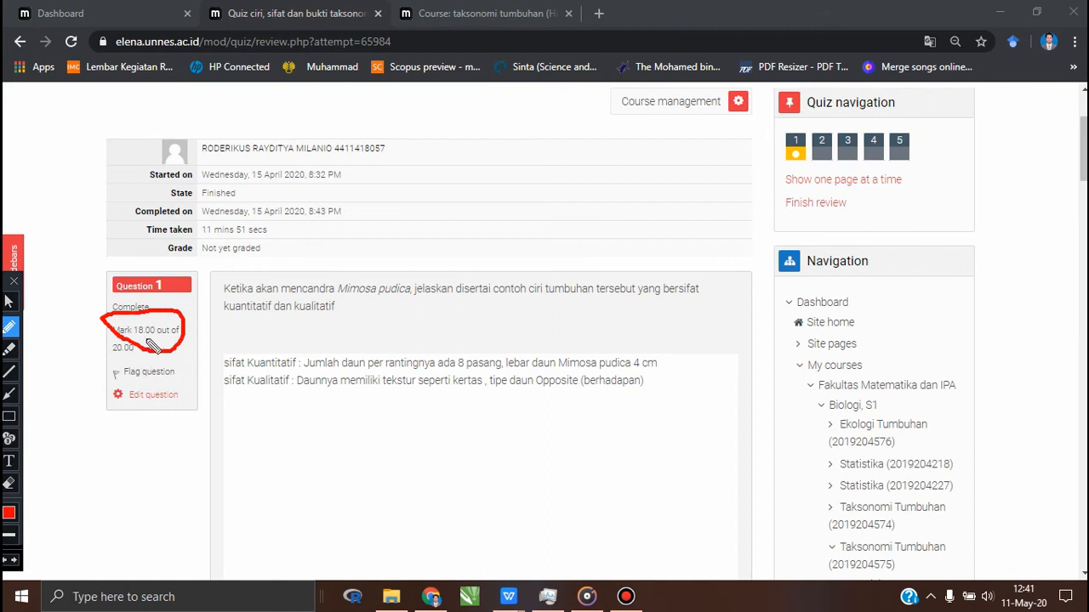
click(10, 482)
drag(225, 381, 225, 381)
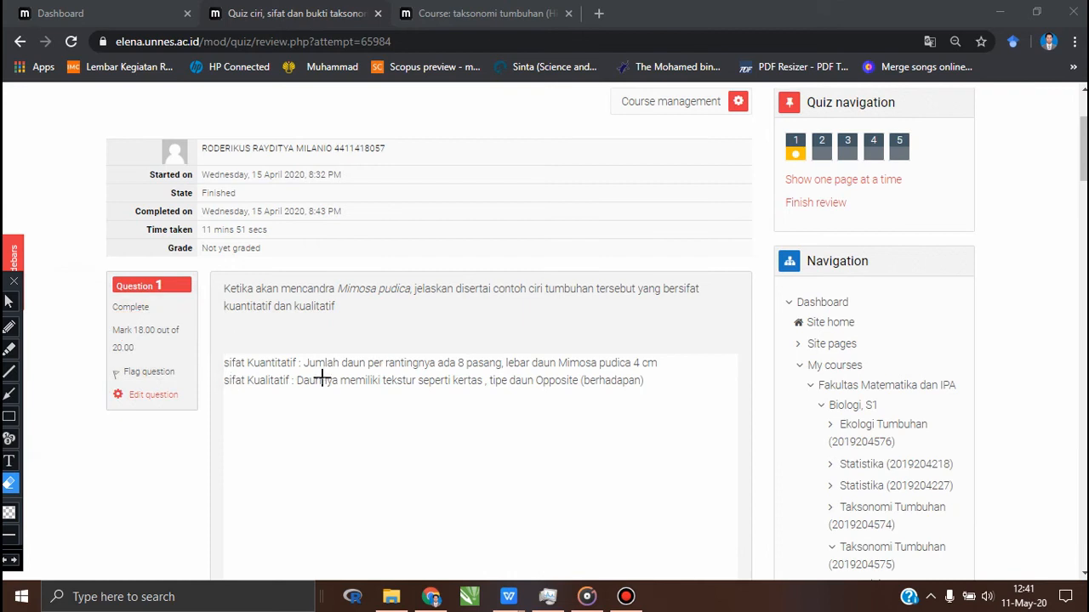
Draw a red rectangle around the "Make comment or override mark" link below Question 2's answer
click(9, 302)
scroll(293, 334, down, 5)
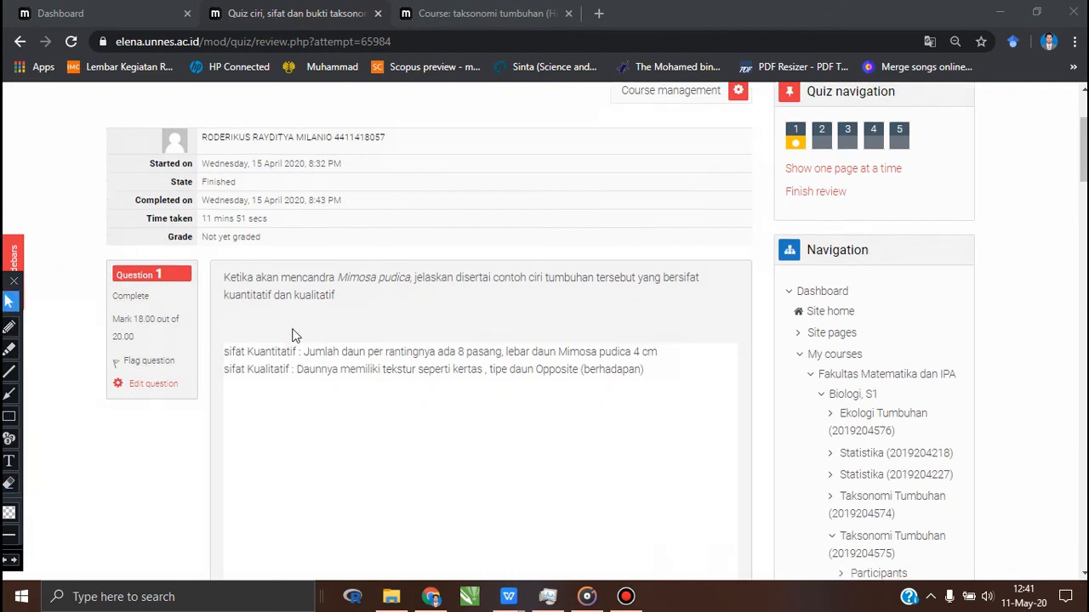
scroll(292, 334, down, 5)
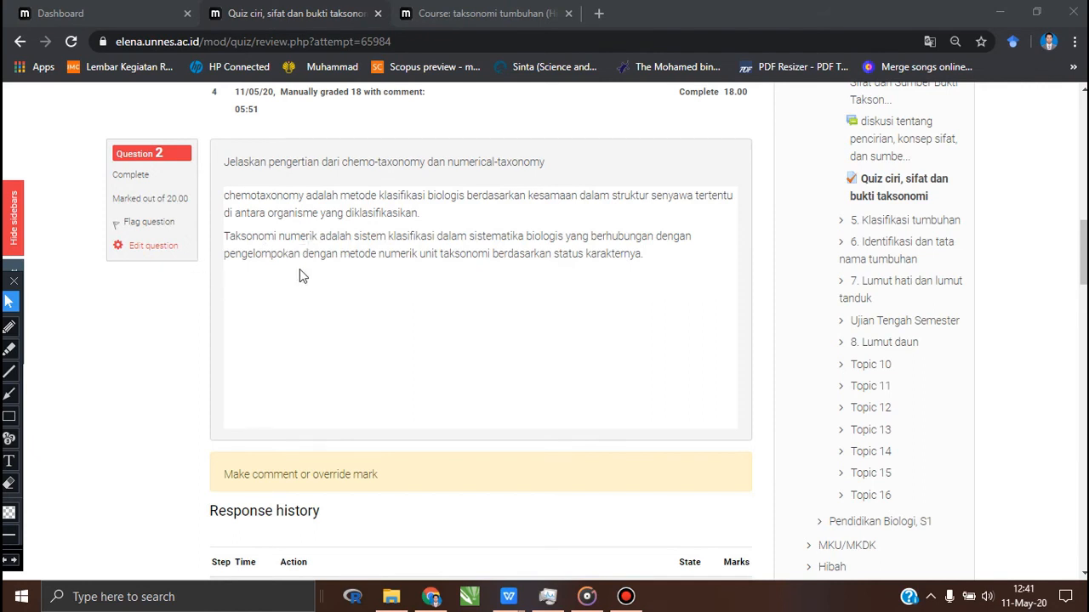
scroll(299, 269, down, 3)
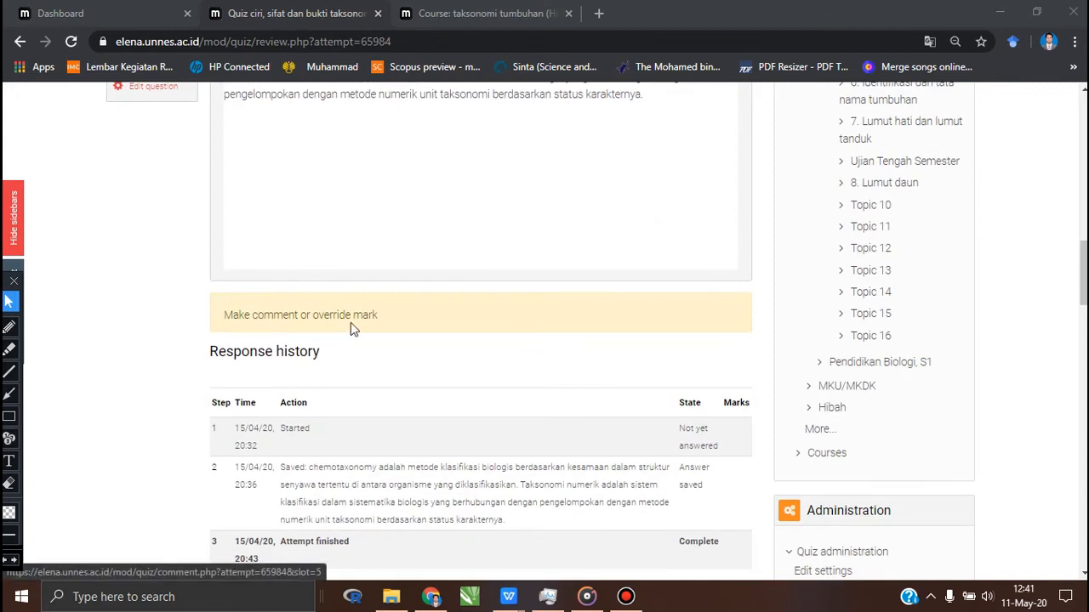
click(10, 416)
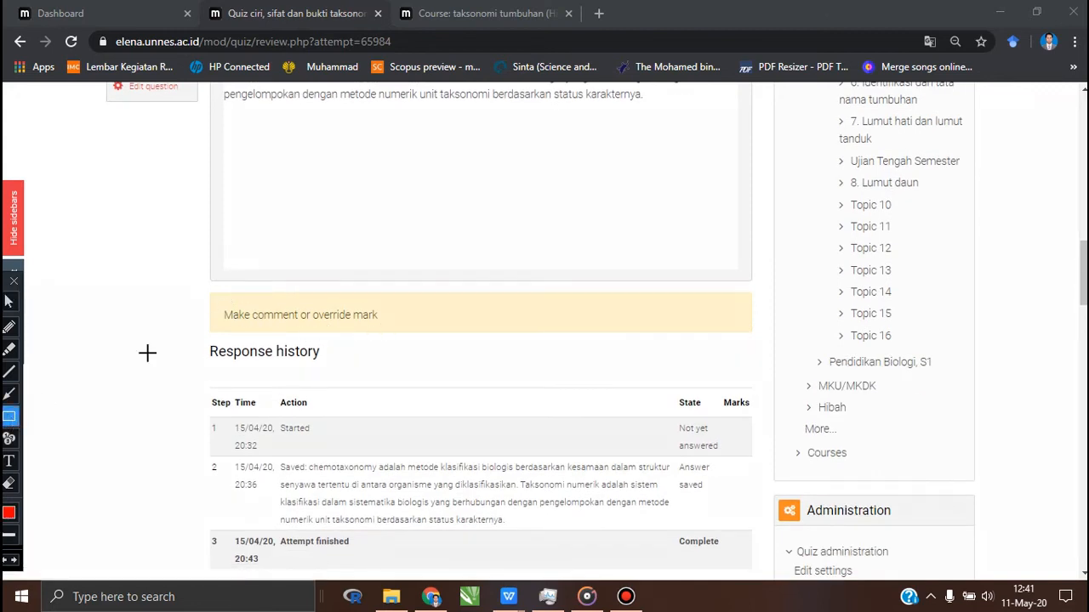
drag(177, 281, 389, 346)
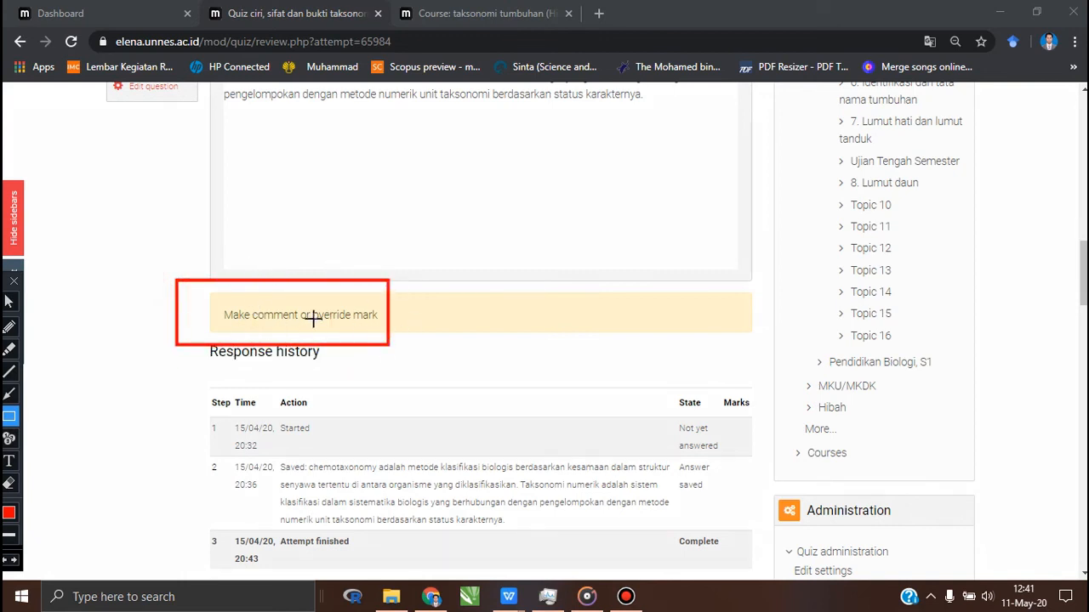
Open the manual grading form for Question 2 and erase the red rectangle from the screen
click(9, 301)
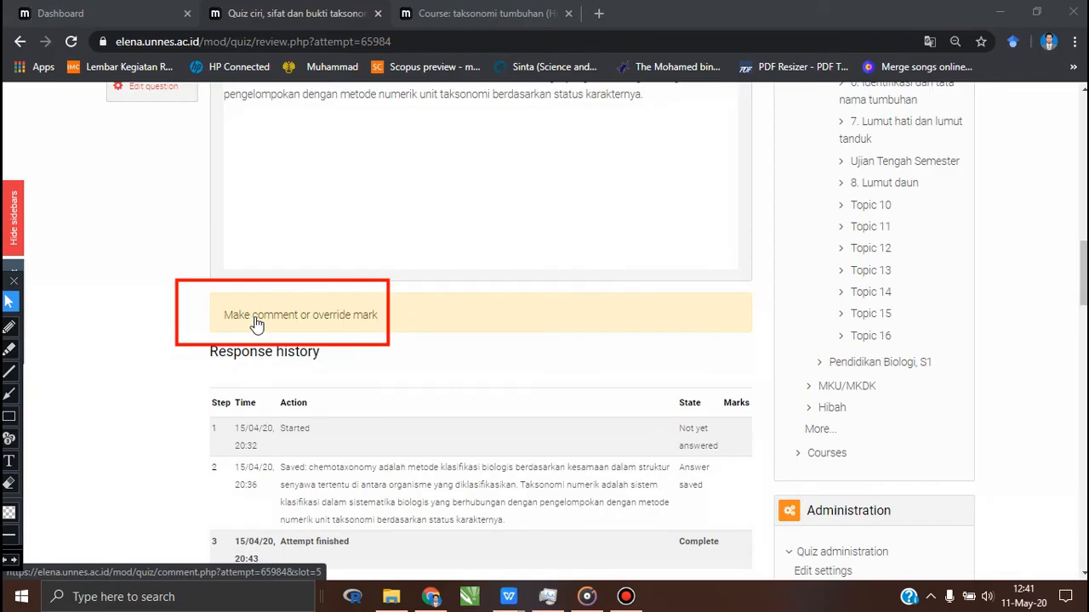
click(256, 324)
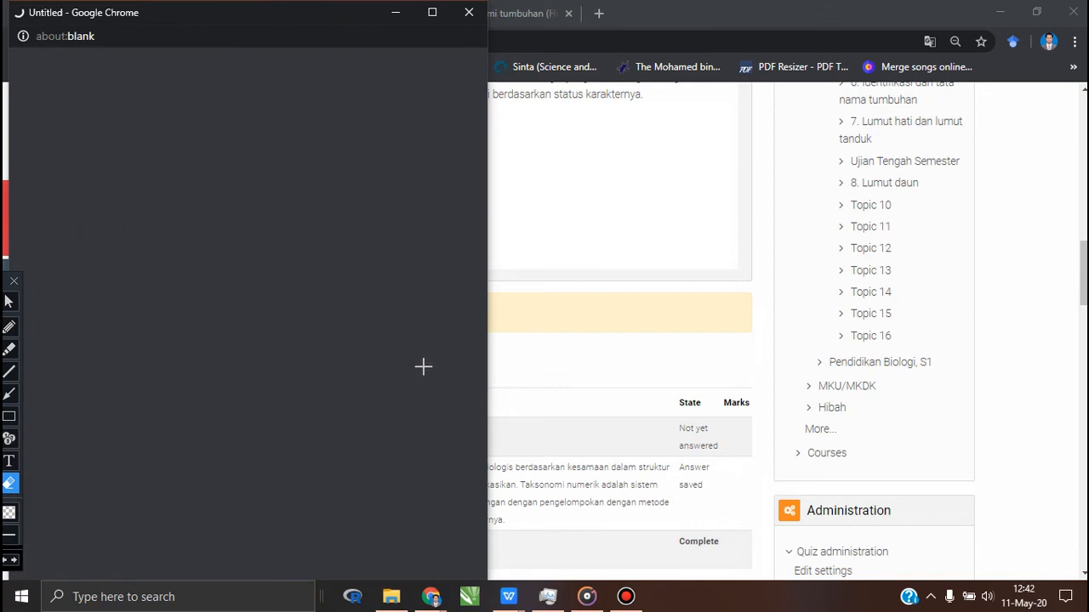
click(426, 213)
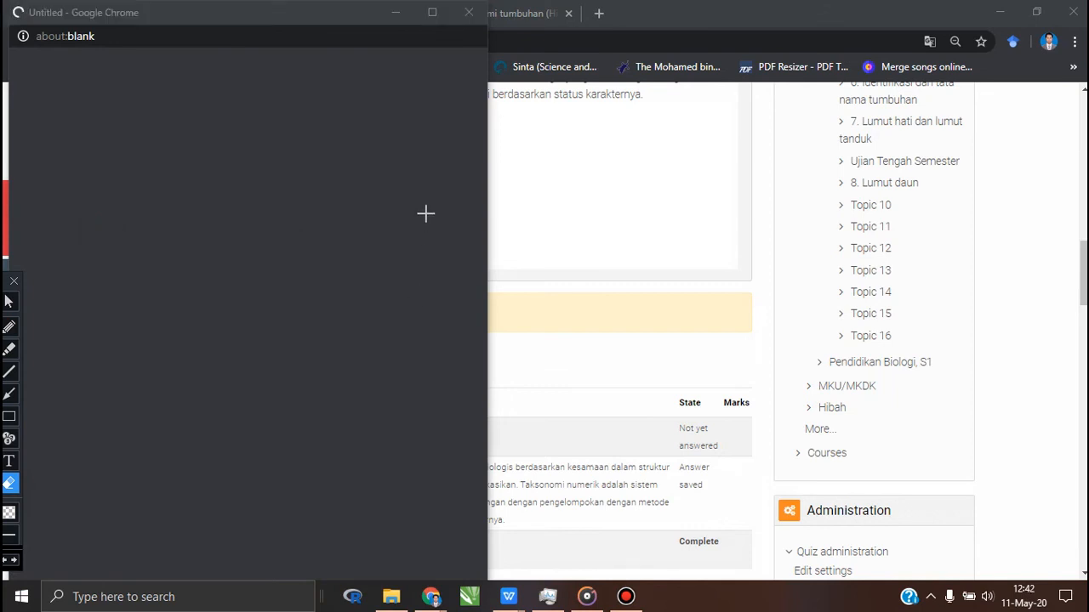
click(9, 302)
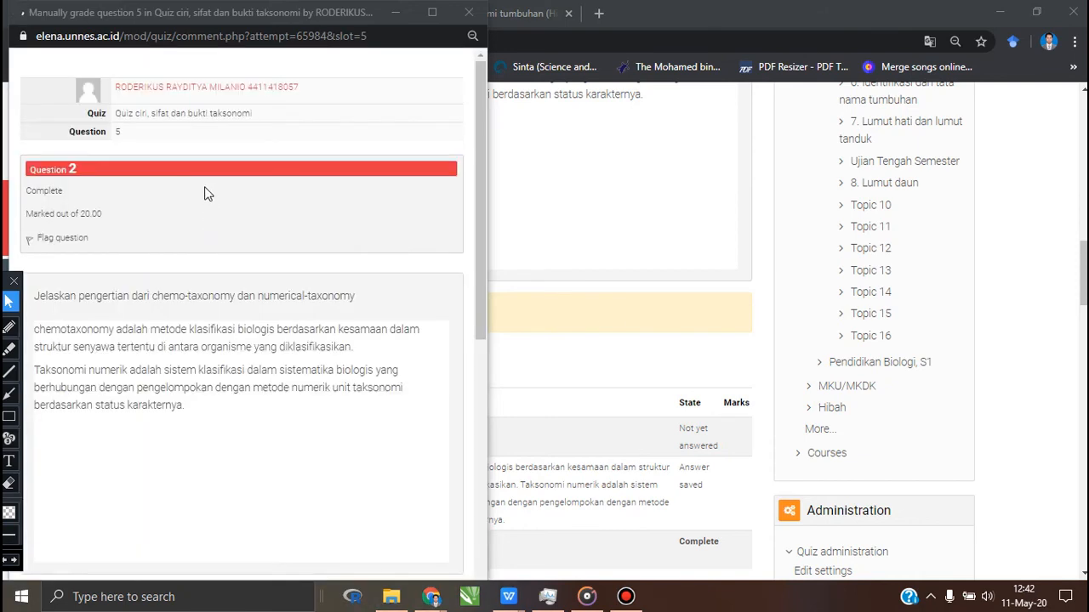
Give the student's answer to Question 2 a mark of 17 out of 20.00 without a comment and save the grade
scroll(224, 243, down, 3)
scroll(224, 248, down, 5)
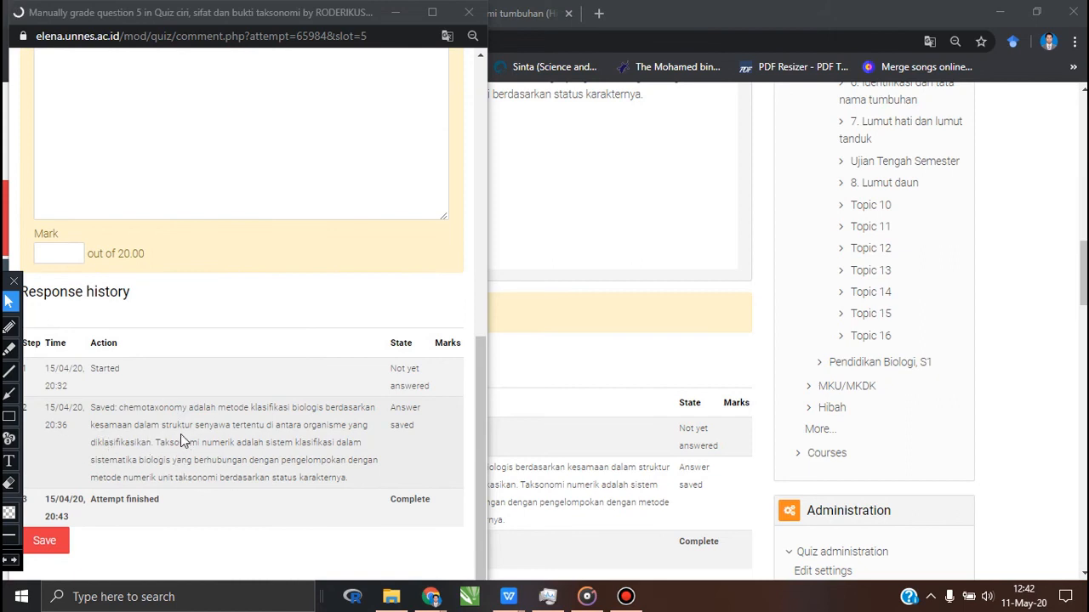
scroll(177, 442, up, 5)
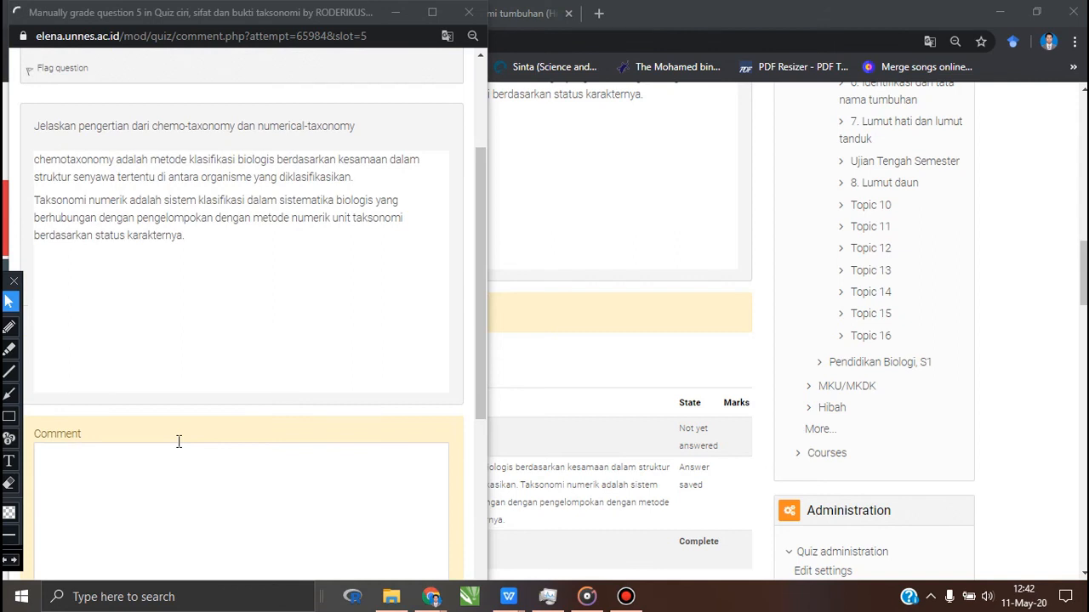
scroll(179, 442, down, 1)
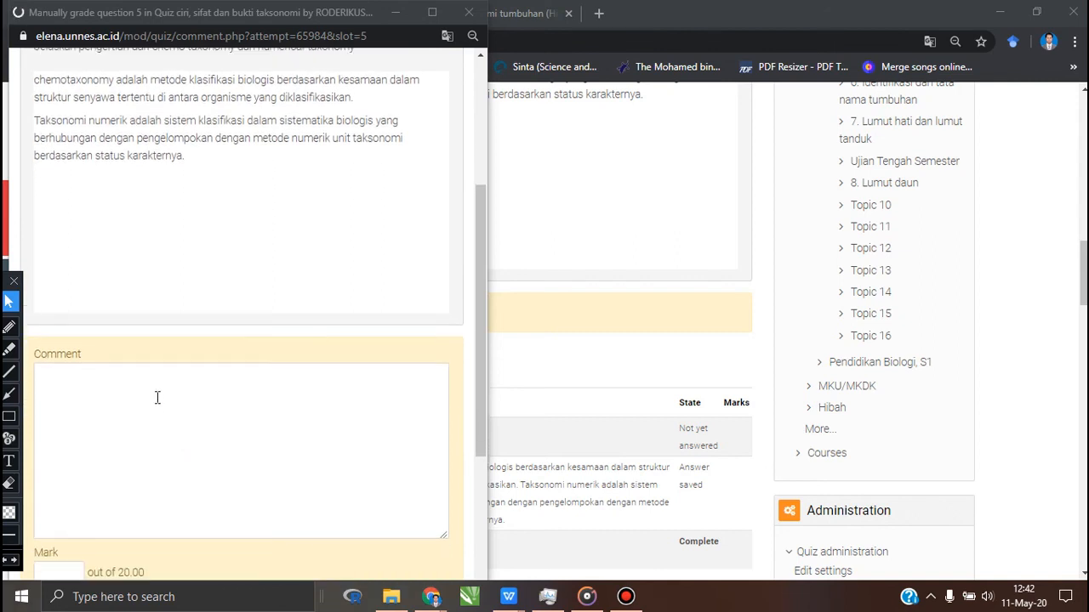
click(79, 390)
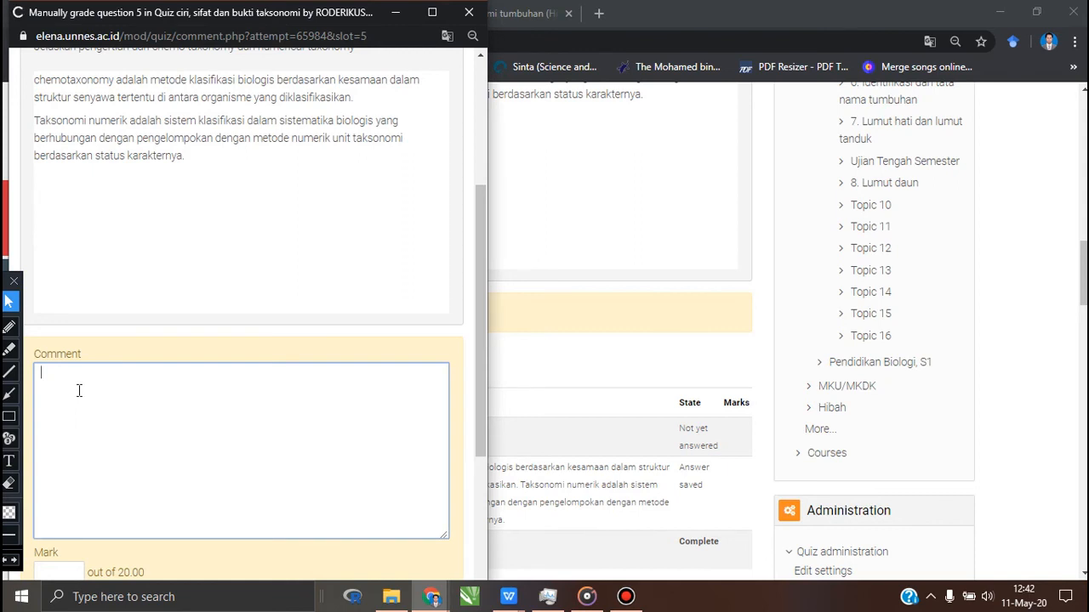
scroll(79, 391, down, 3)
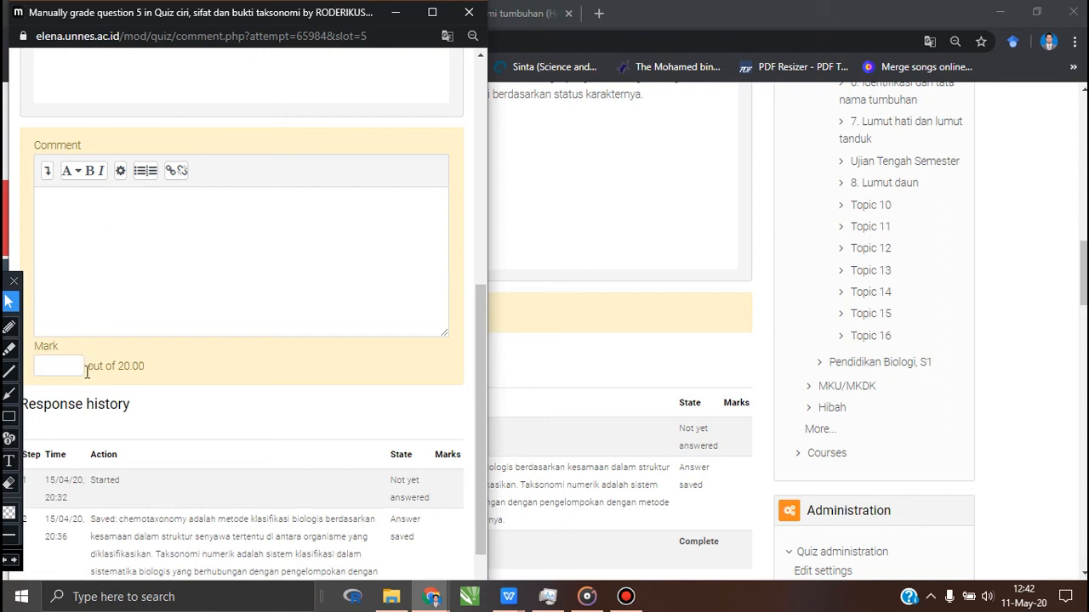
click(64, 369)
text(17)
click(216, 403)
scroll(216, 407, down, 2)
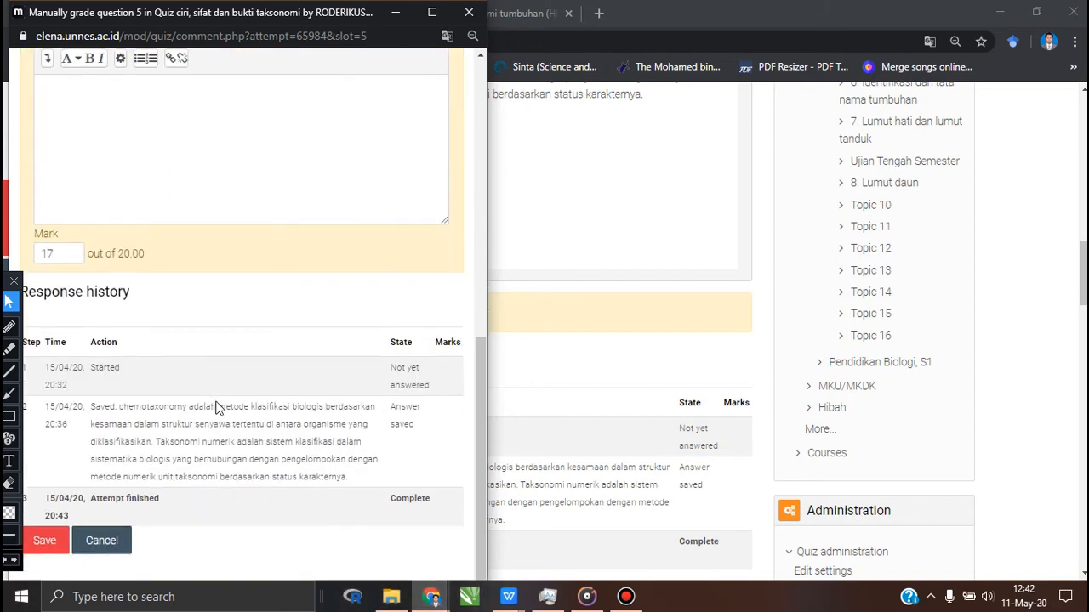
click(47, 542)
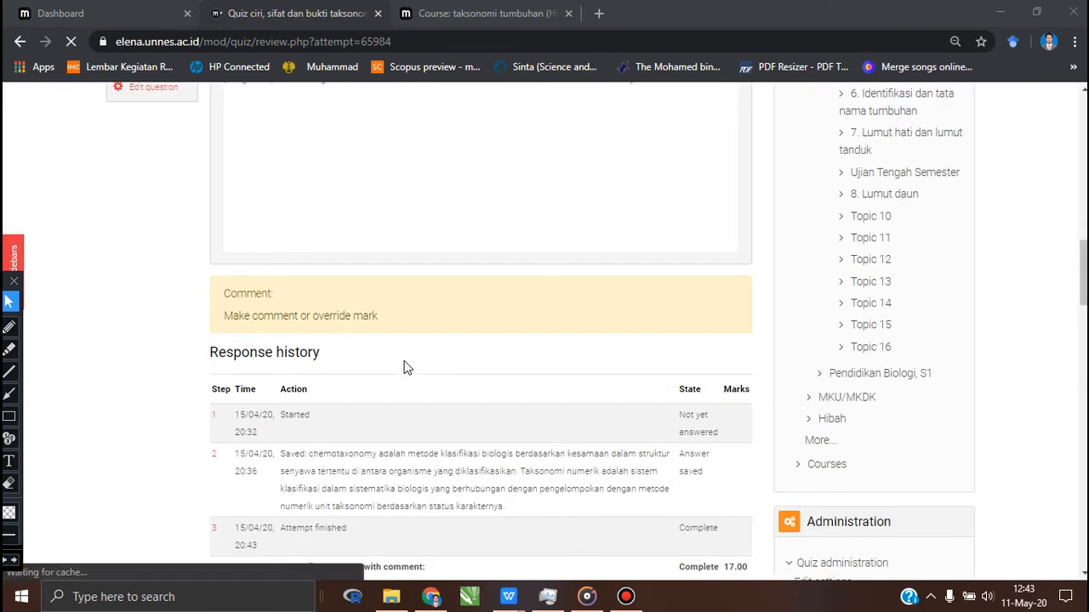
Frame the mark in Question 2's info box with a red rectangle, and erase the rectangle again
scroll(404, 366, up, 2)
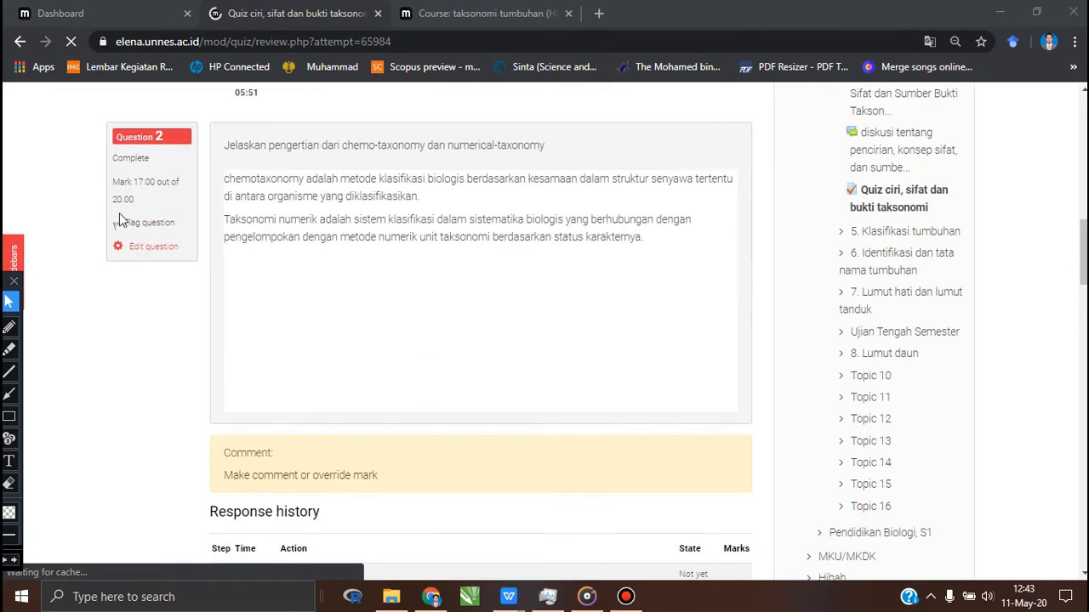
click(9, 415)
drag(81, 164, 200, 219)
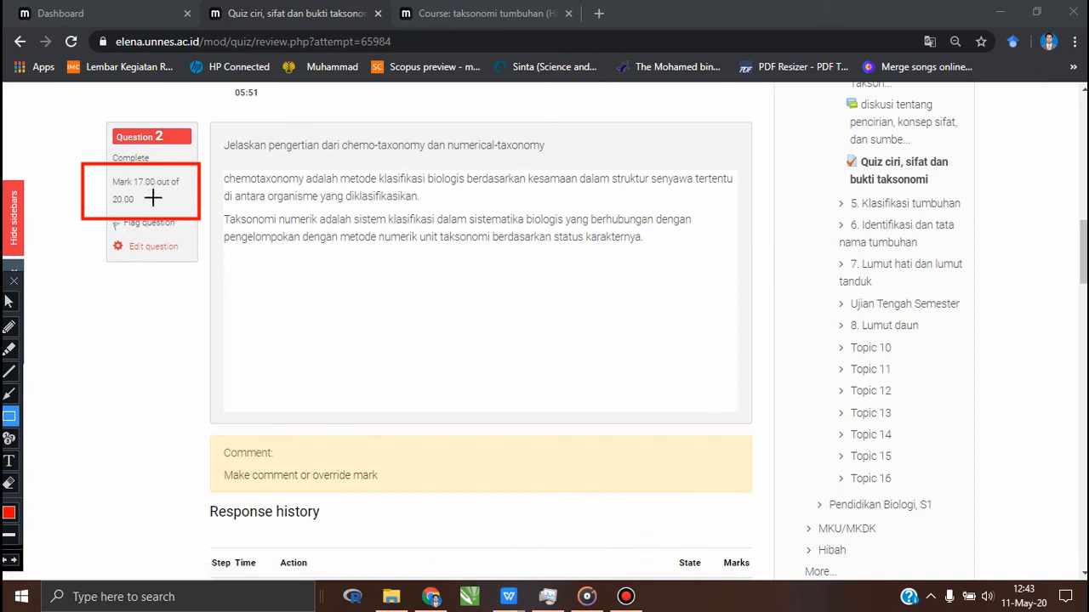
click(10, 483)
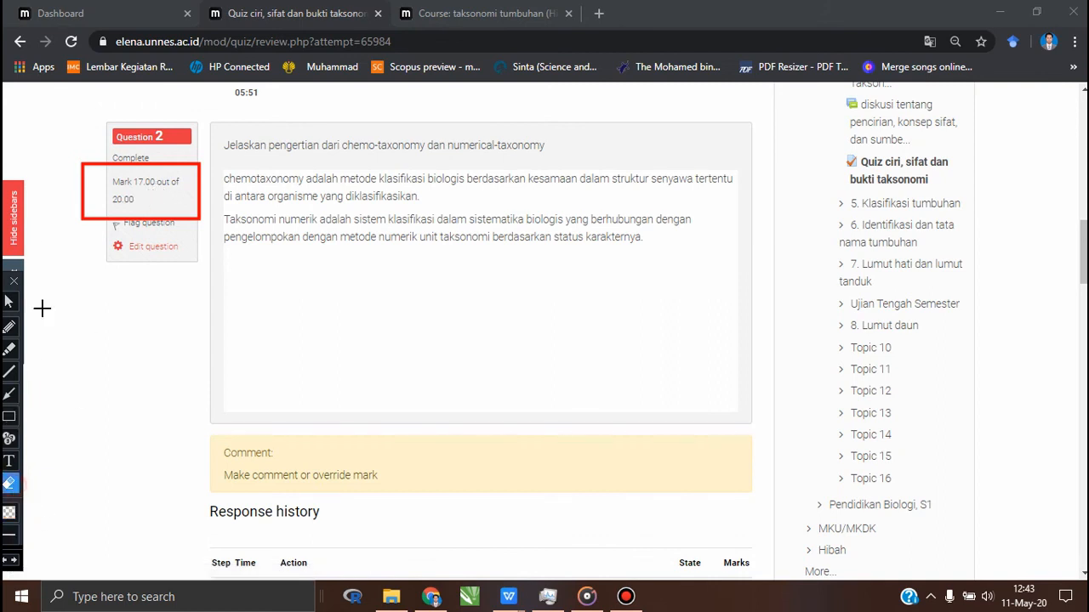
click(214, 241)
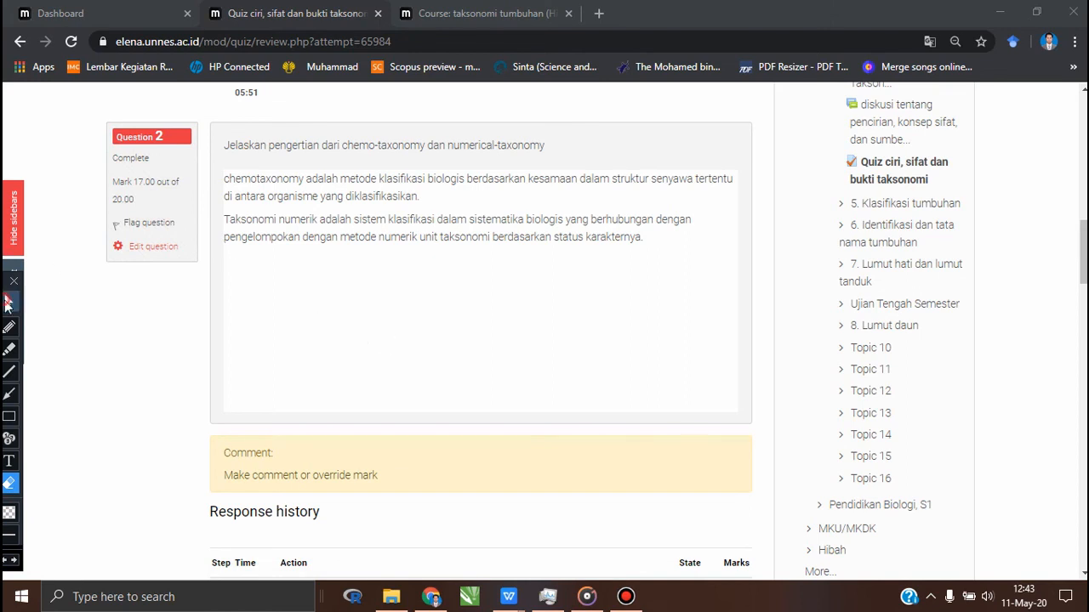
click(10, 302)
Read the student's answer to Question 3 and open its manual grading form
scroll(429, 346, down, 10)
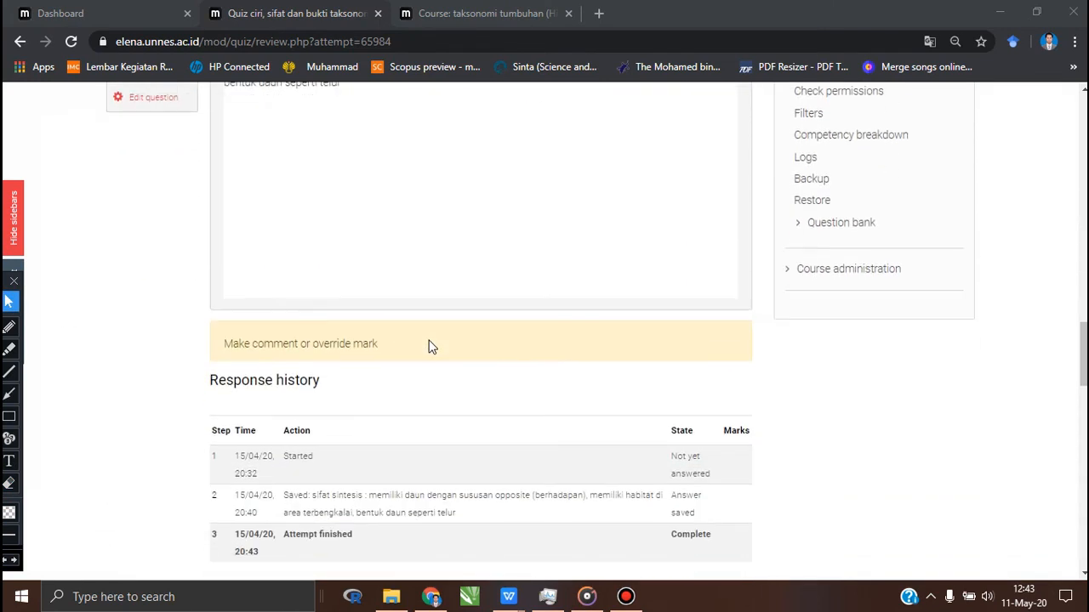
scroll(429, 346, up, 2)
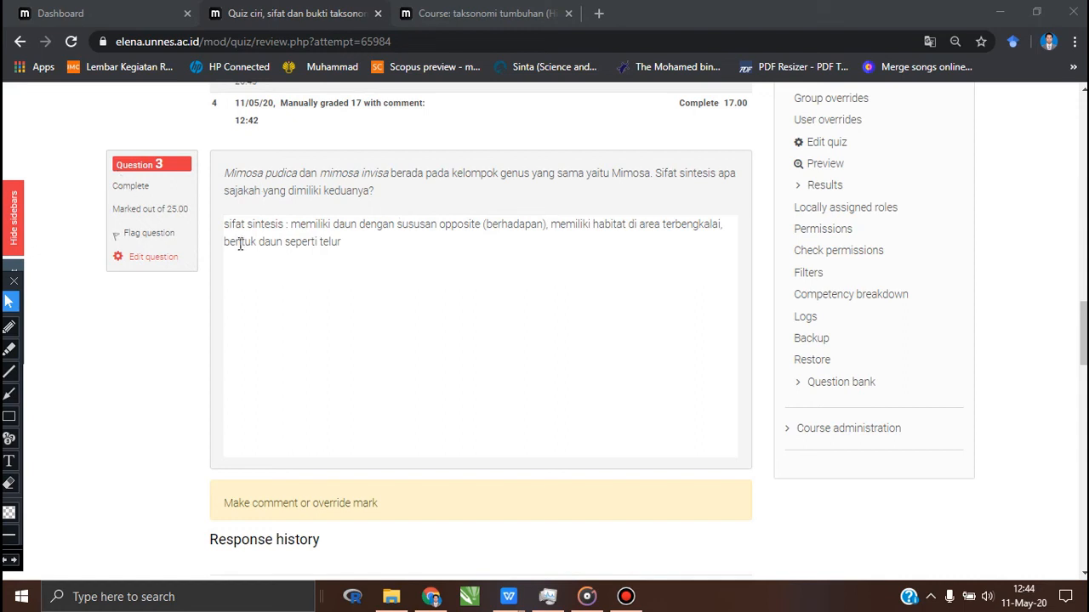
scroll(243, 313, down, 2)
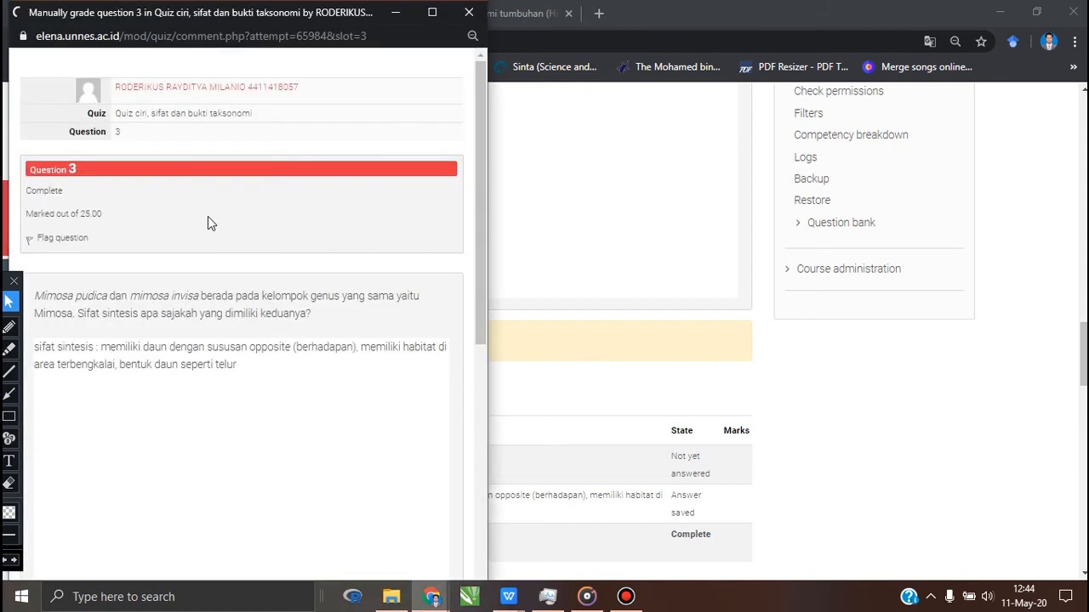
Give Question 3 a mark of 5 out of 25.00 without a comment and save the grade
scroll(207, 217, down, 2)
scroll(207, 219, down, 5)
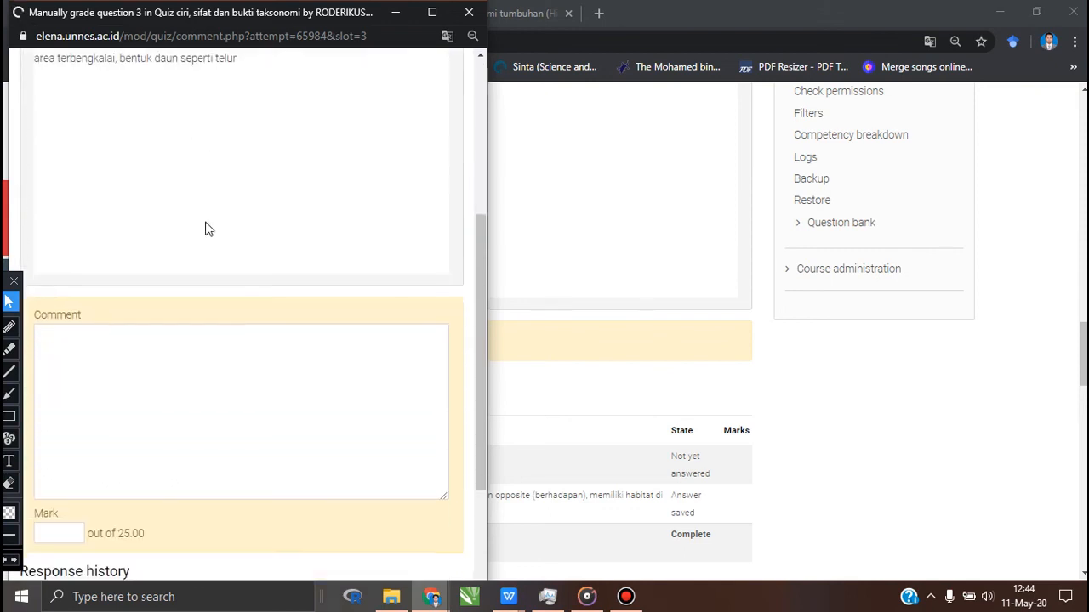
click(71, 289)
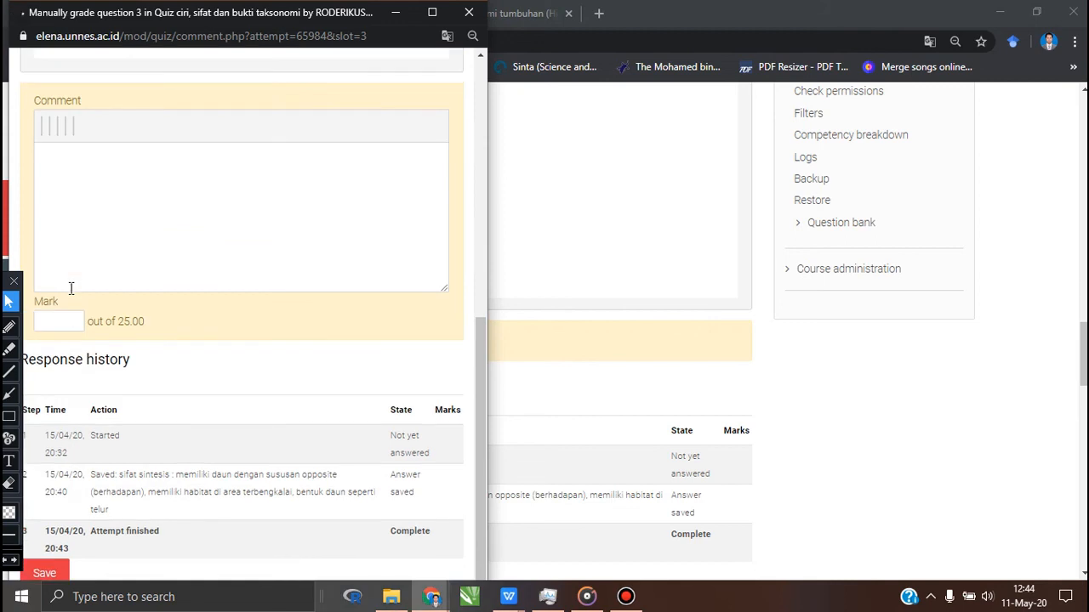
click(74, 324)
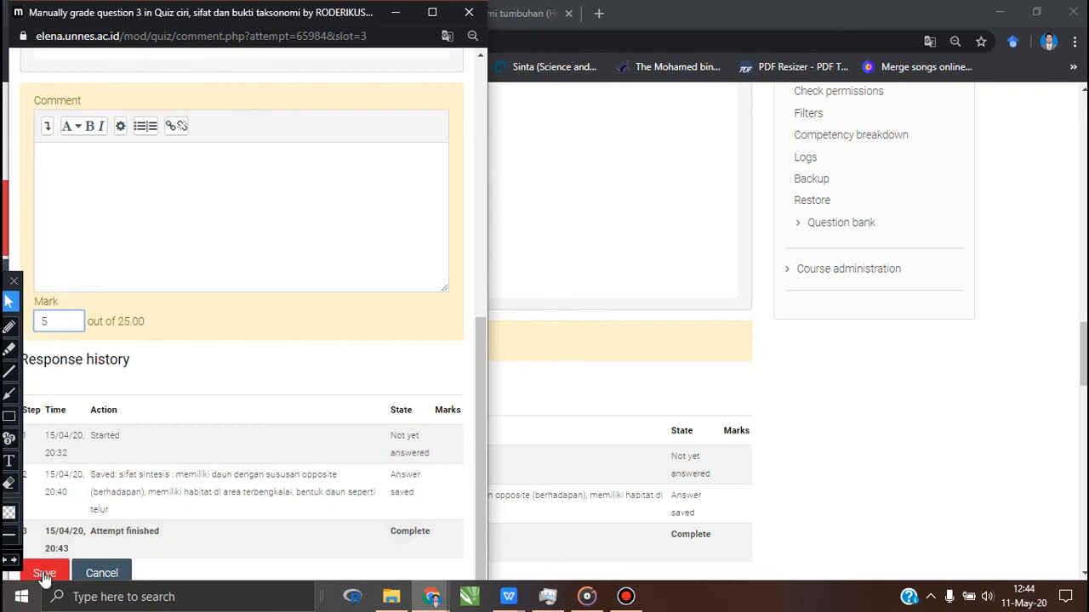
click(56, 321)
drag(56, 322, 35, 324)
text(0)
click(49, 575)
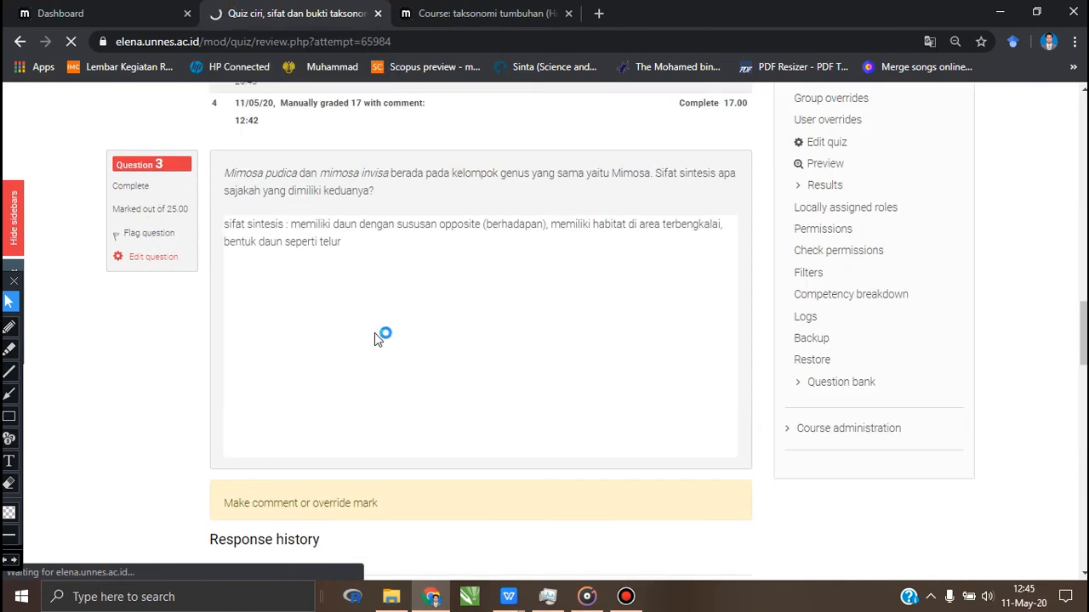
click(626, 596)
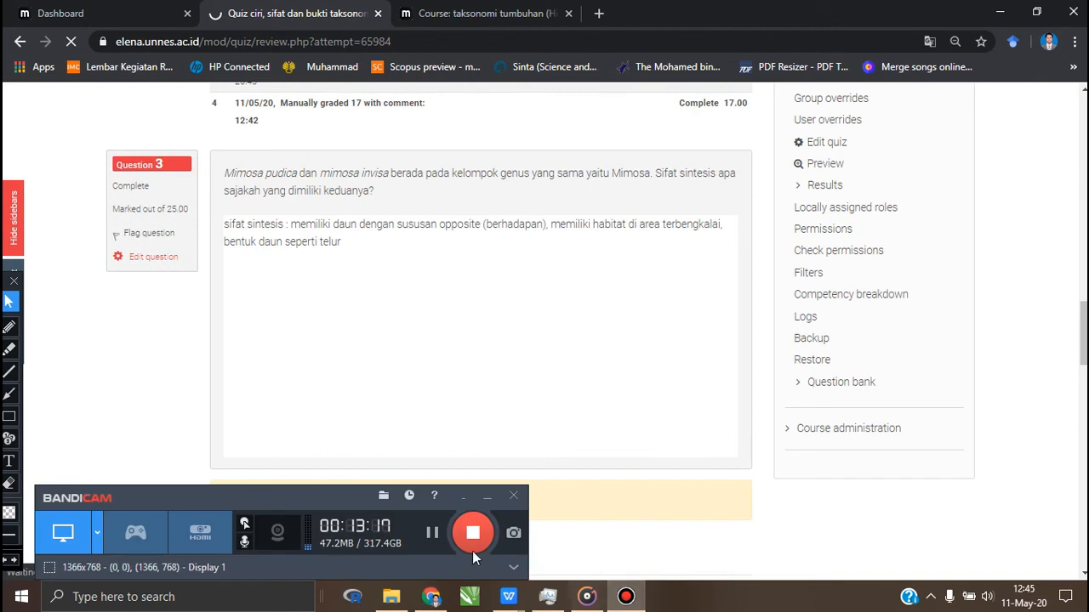
click(117, 361)
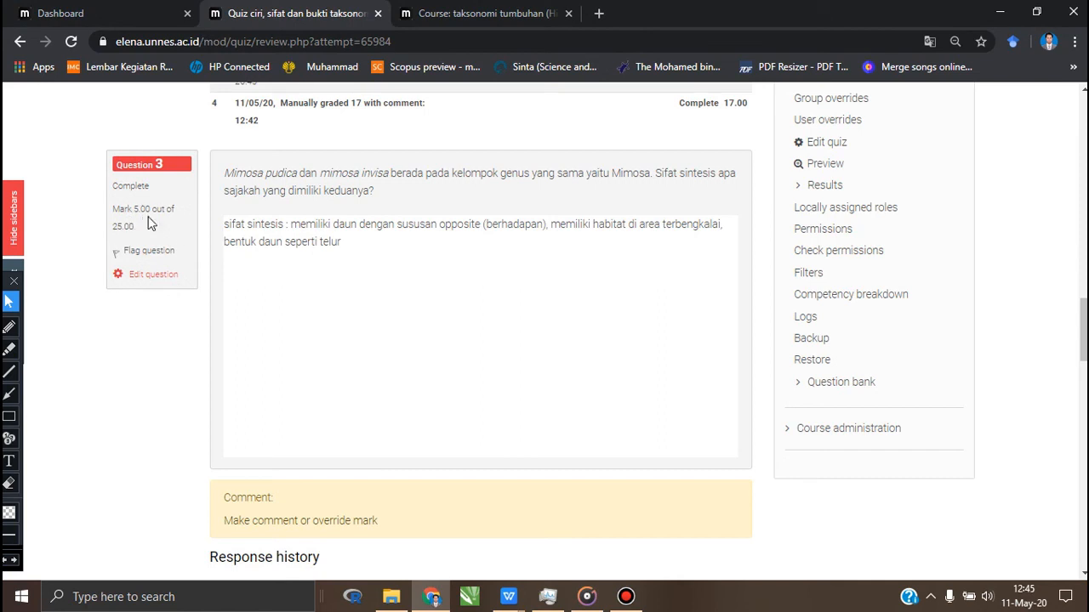
Read the student's answer to Question 4 and open its manual grading form at the comment and mark fields
scroll(499, 336, down, 4)
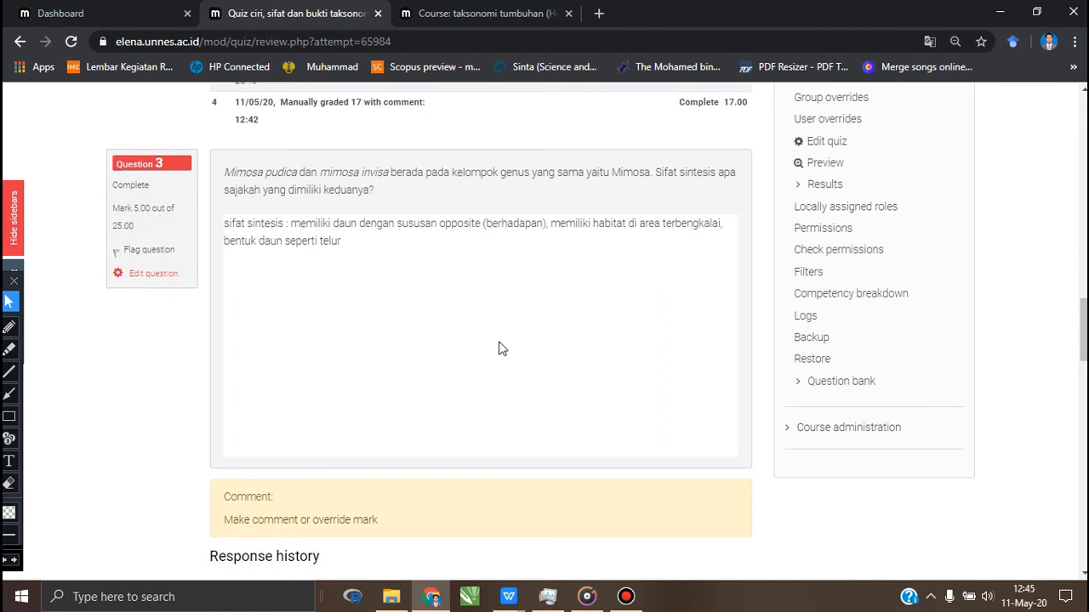
scroll(498, 344, down, 3)
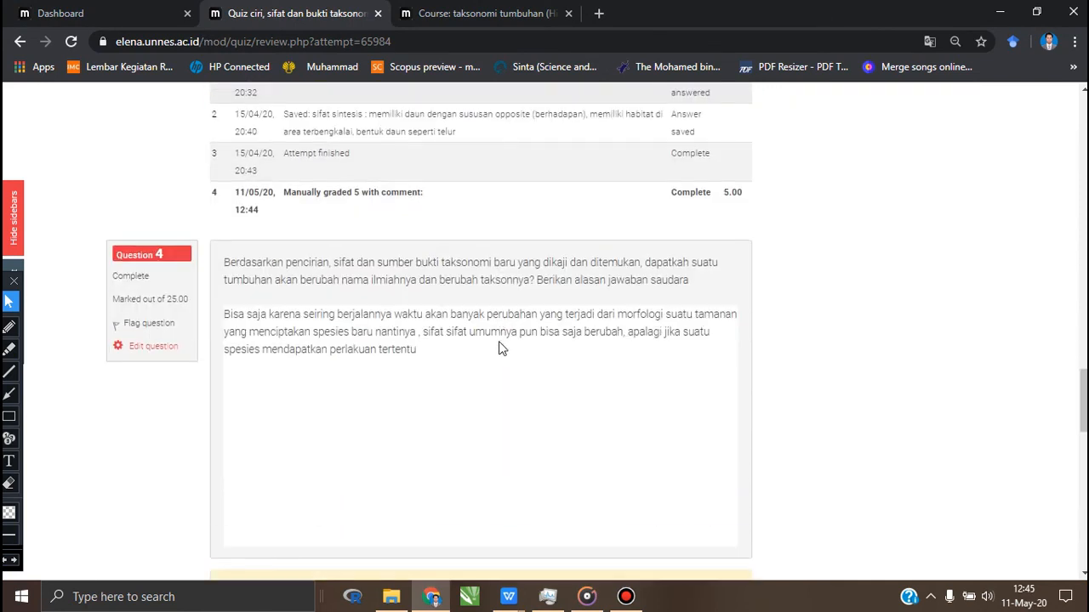
scroll(499, 348, down, 1)
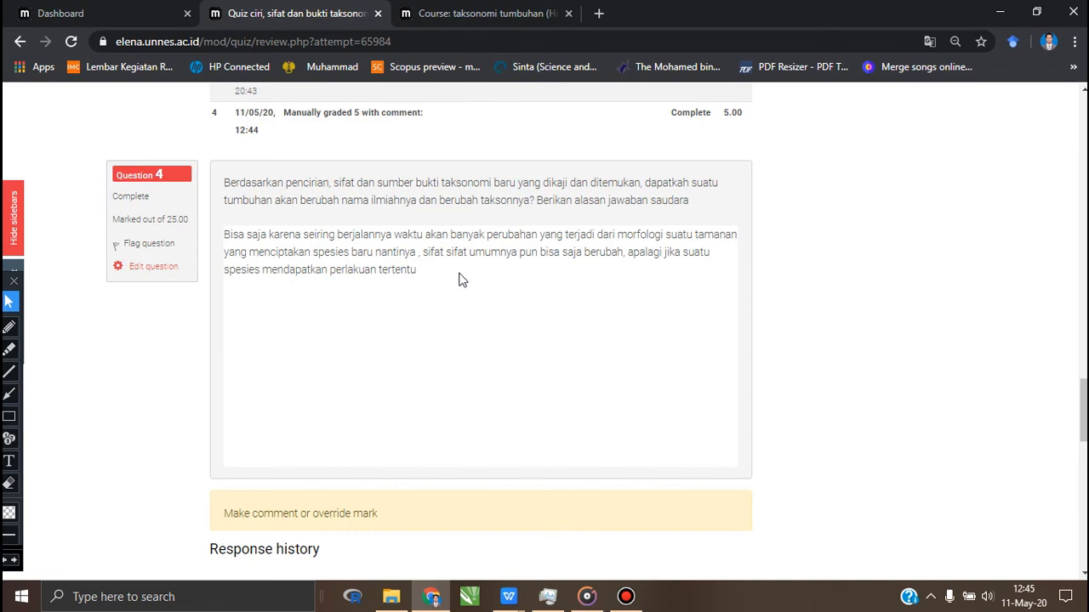
scroll(460, 281, down, 2)
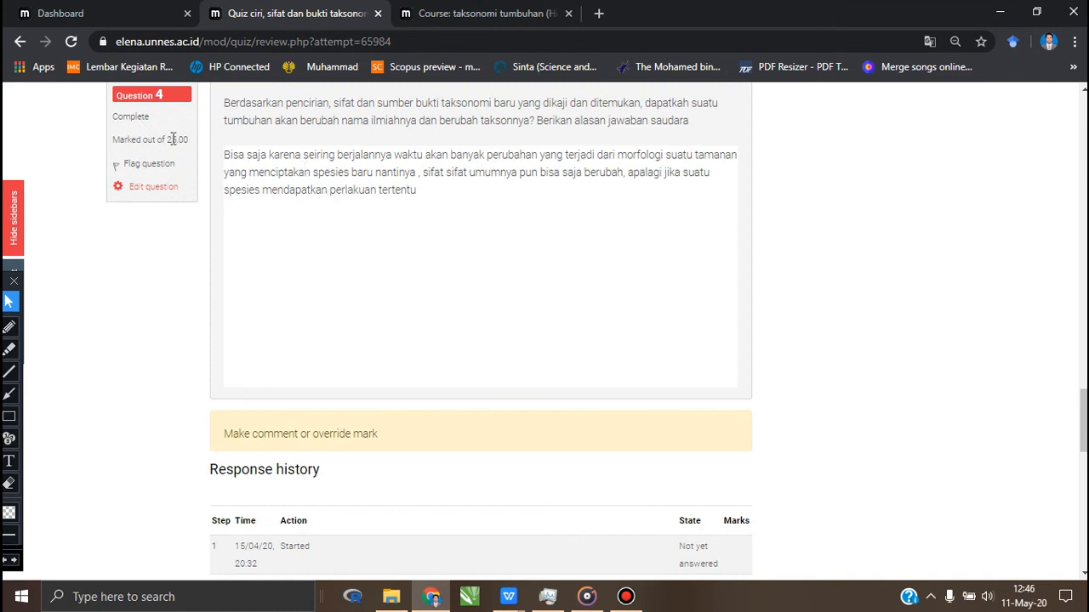
scroll(273, 233, up, 1)
scroll(250, 265, down, 1)
click(272, 437)
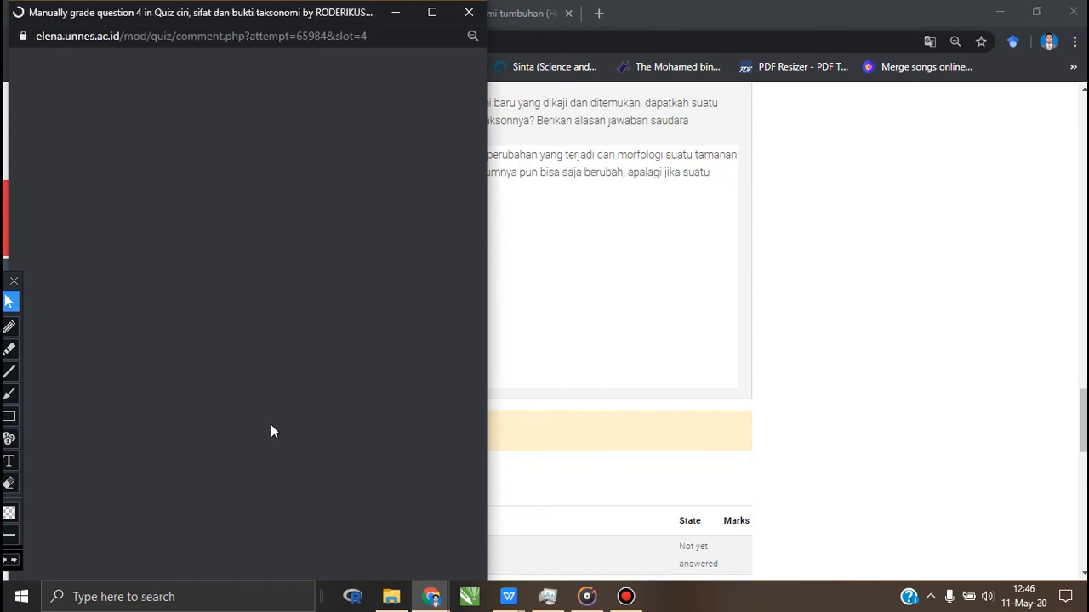
scroll(272, 431, down, 4)
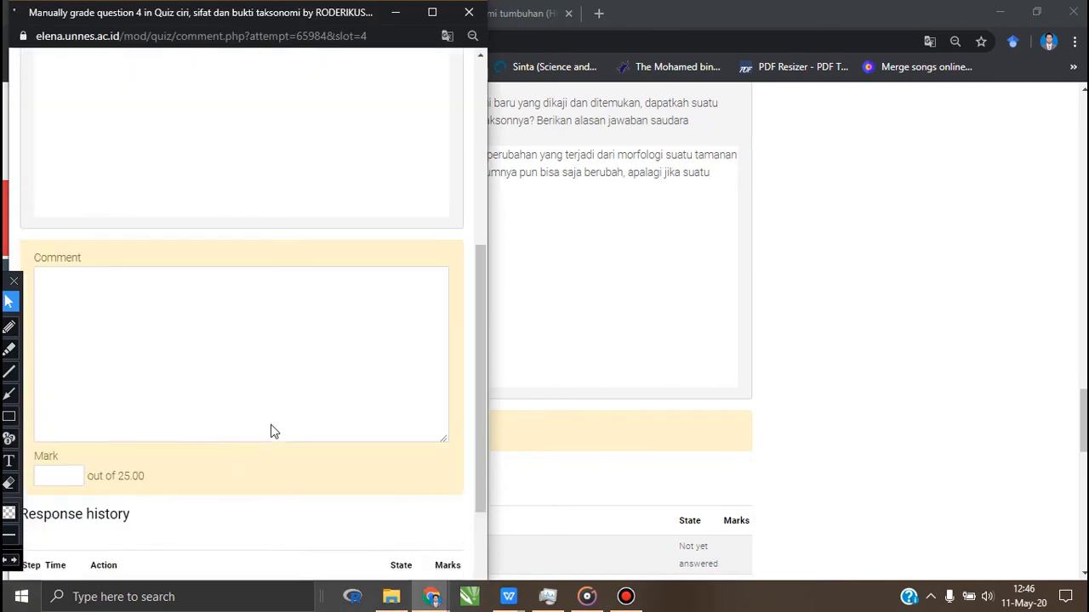
Give Question 4 a mark of 10 out of 25.00 without a comment and save the grade
scroll(272, 426, down, 1)
click(67, 389)
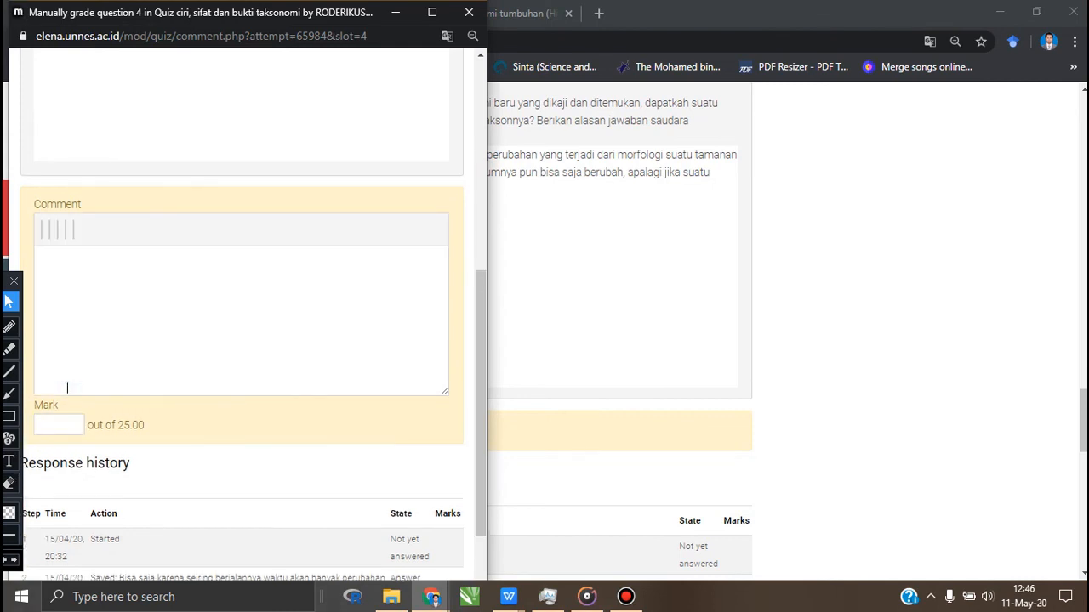
click(47, 426)
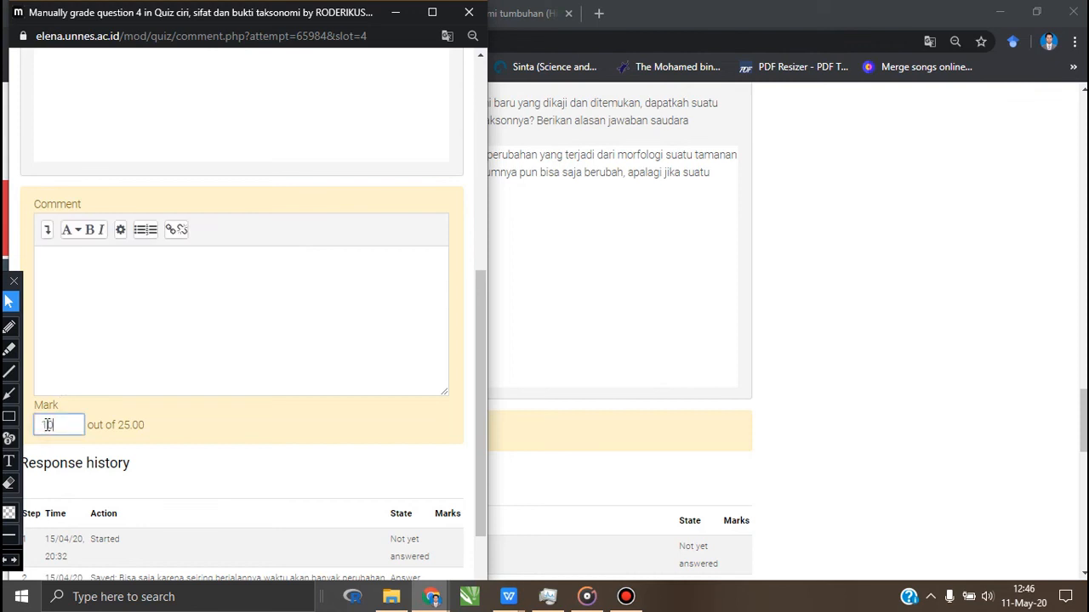
scroll(108, 425, down, 2)
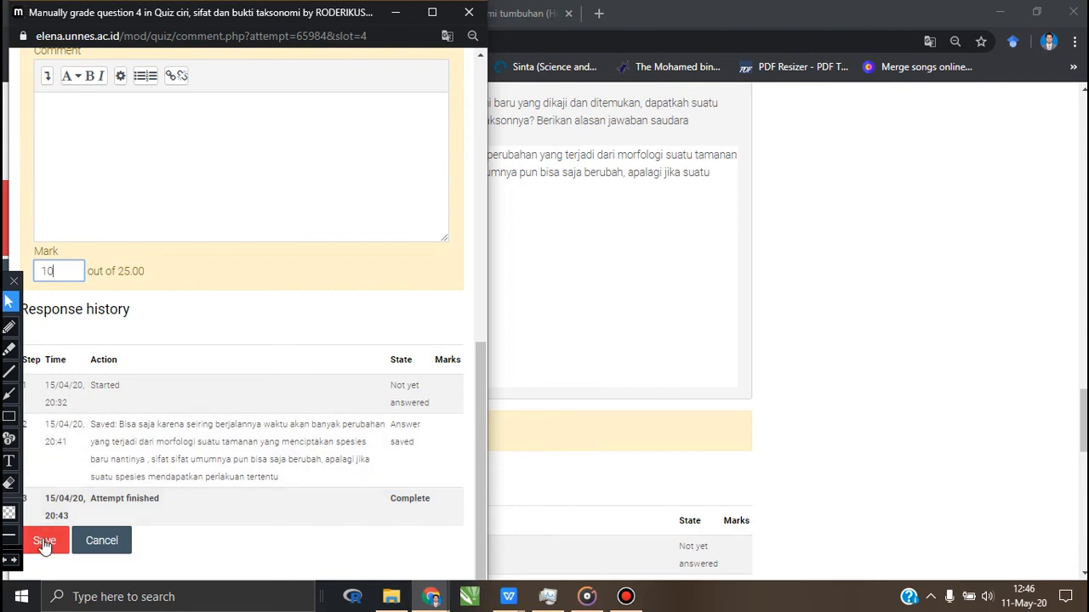
text(10)
click(44, 543)
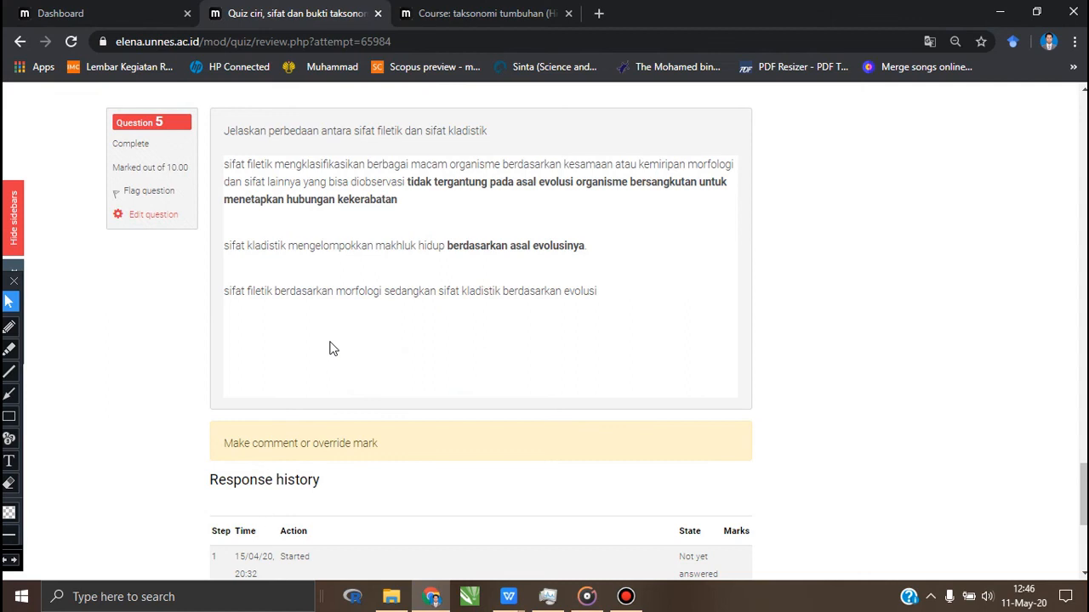
Review Question 4's response history, read the student's answer to Question 5 and open Question 5's manual grading form
scroll(332, 347, up, 3)
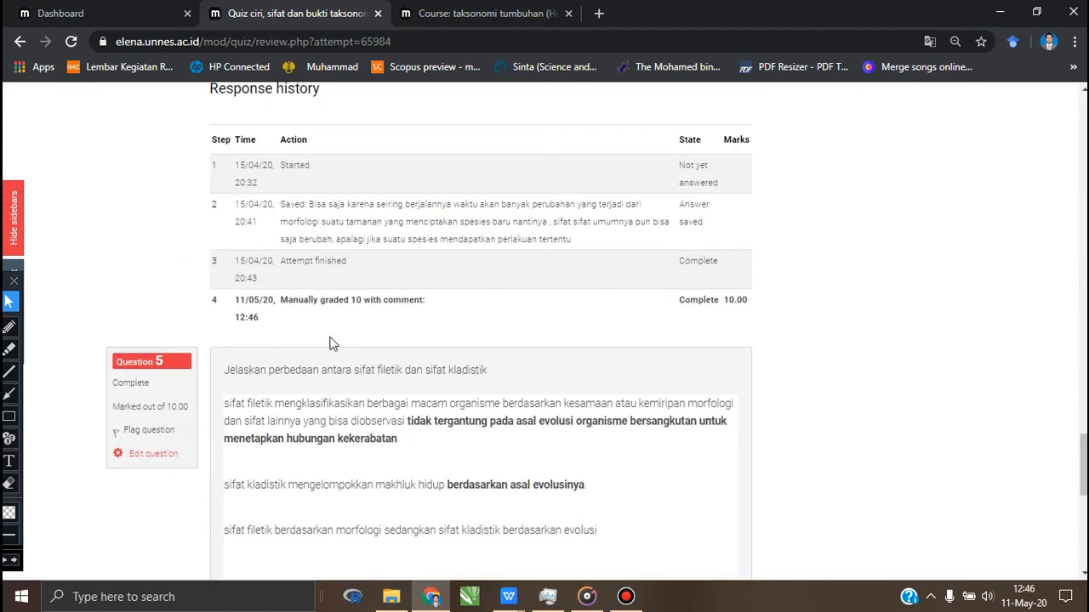
scroll(332, 343, down, 2)
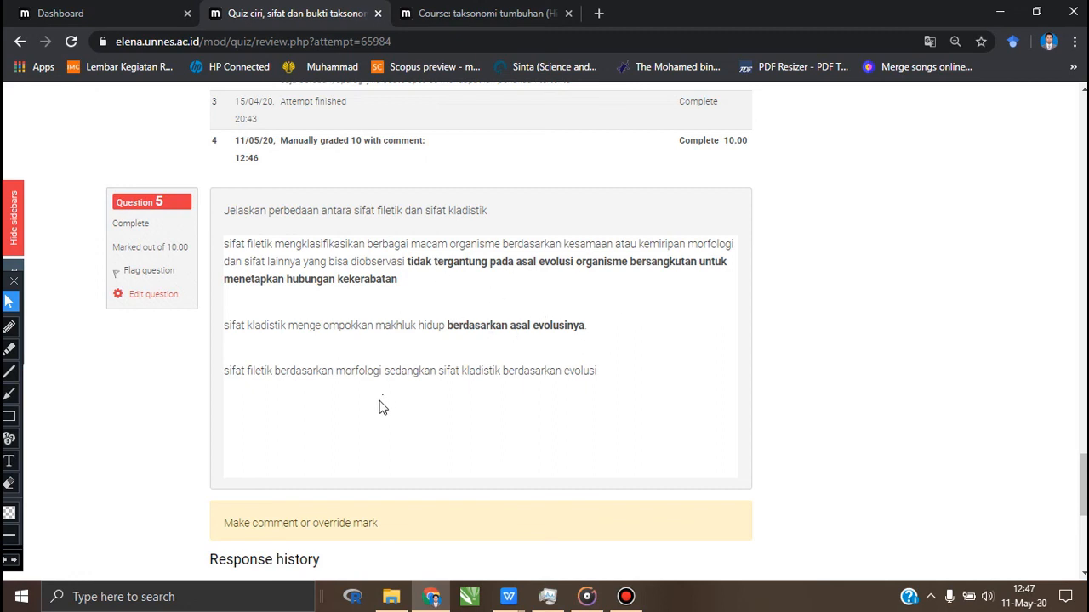
scroll(381, 409, down, 1)
scroll(378, 407, down, 2)
scroll(376, 399, up, 3)
scroll(349, 400, down, 1)
scroll(338, 405, down, 1)
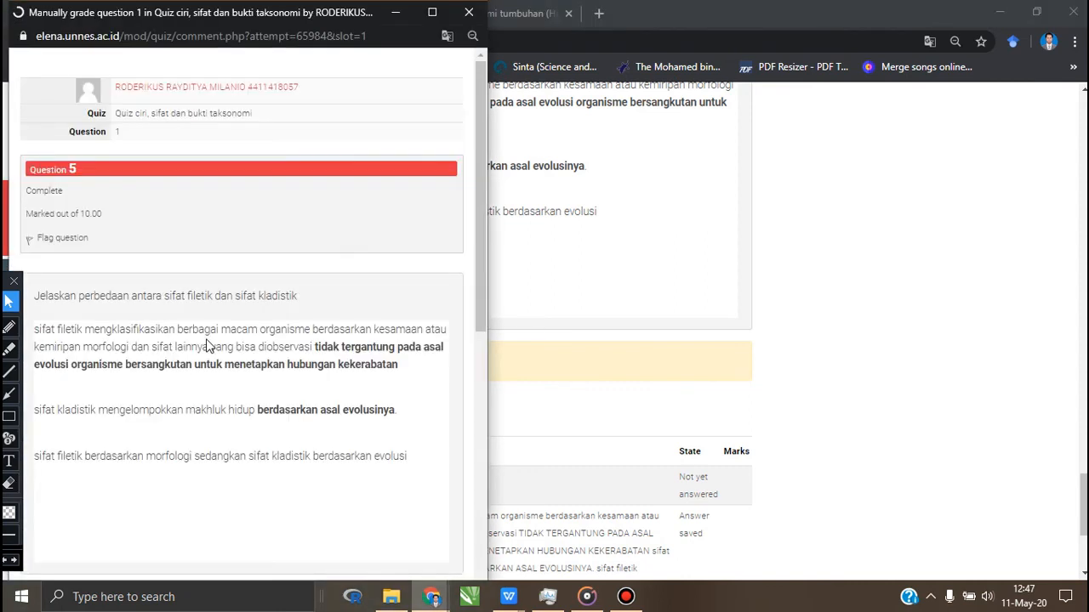
Give Question 5 a mark of 10 out of 10.00 without a comment and save the grade
scroll(210, 338, down, 2)
scroll(207, 339, down, 5)
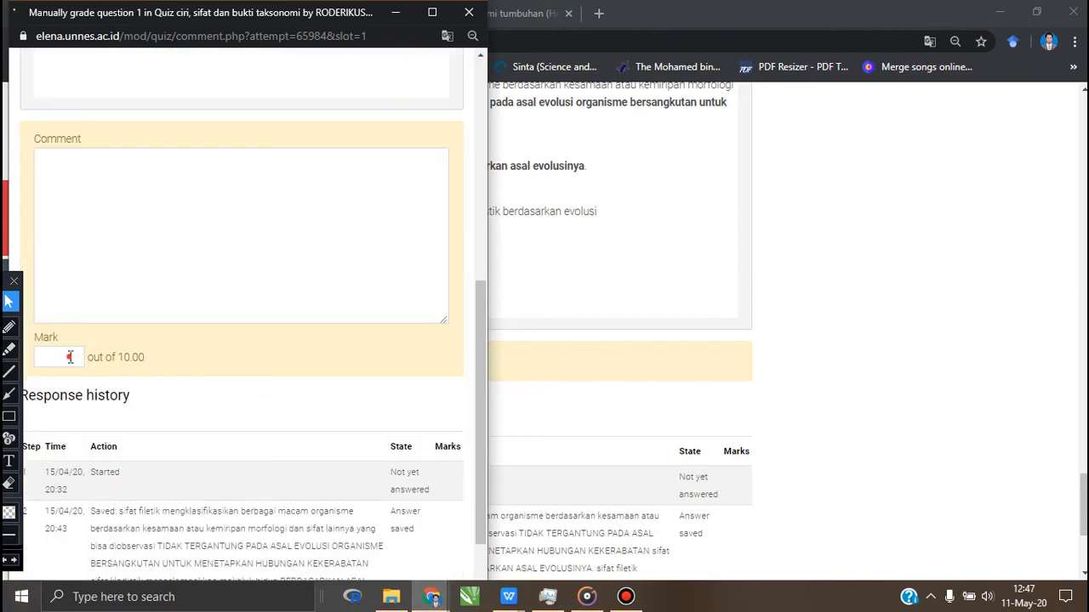
click(70, 358)
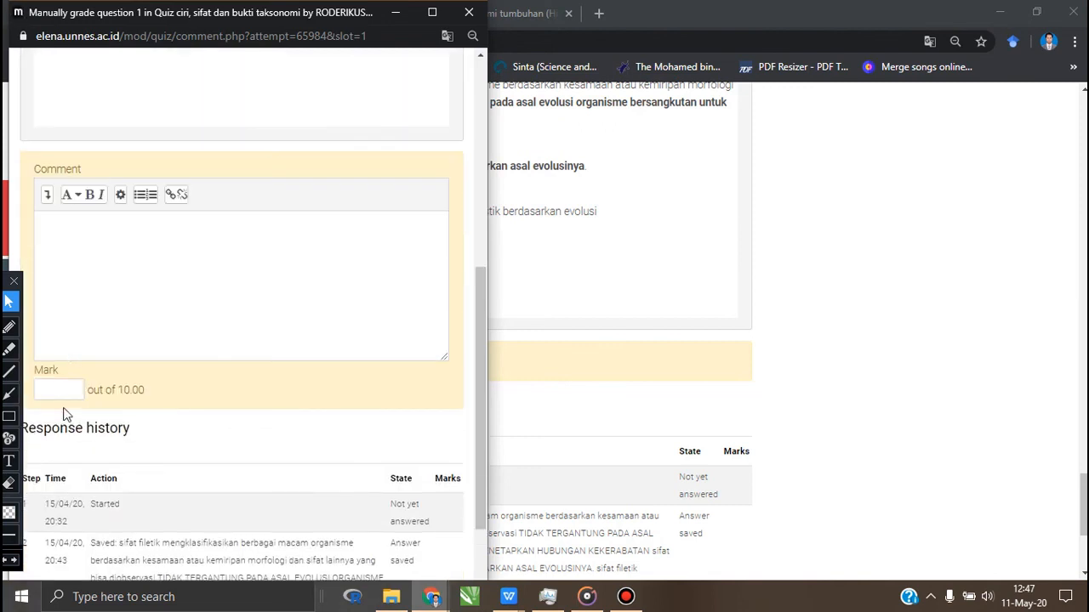
click(71, 391)
text(10)
scroll(72, 391, down, 2)
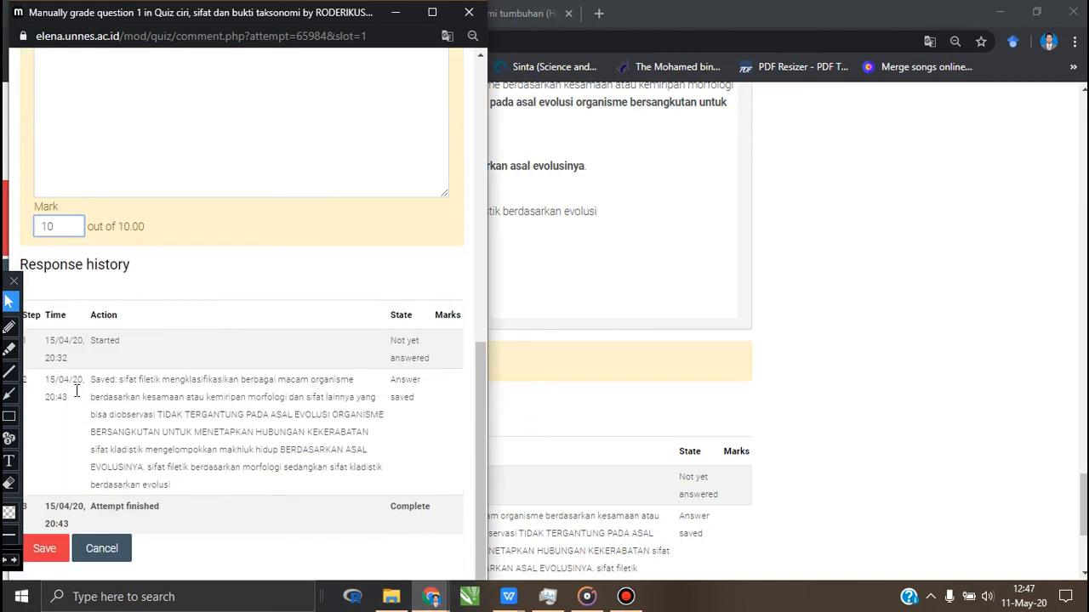
click(45, 541)
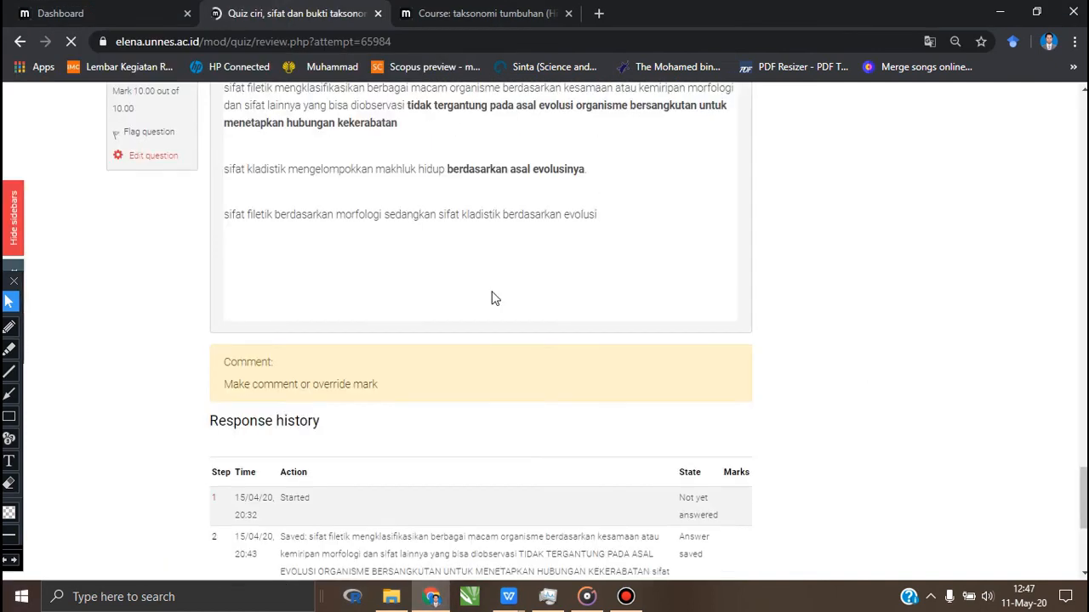
Finish the review of the student's attempt and open the grades report of all attempts at "Quiz ciri, sifat dan bukti taksonomi"
scroll(489, 288, down, 4)
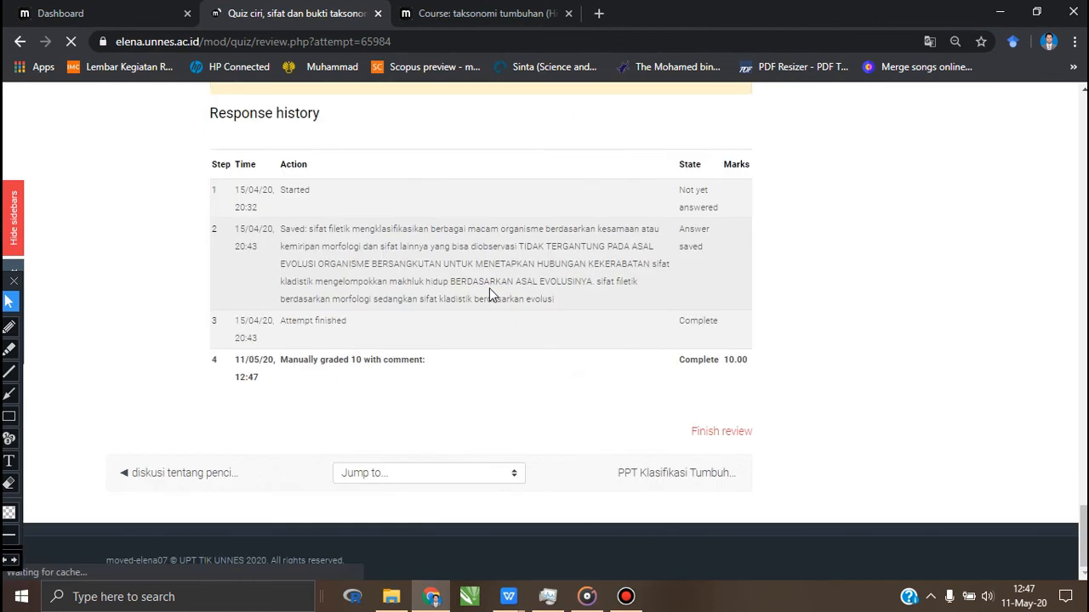
click(733, 437)
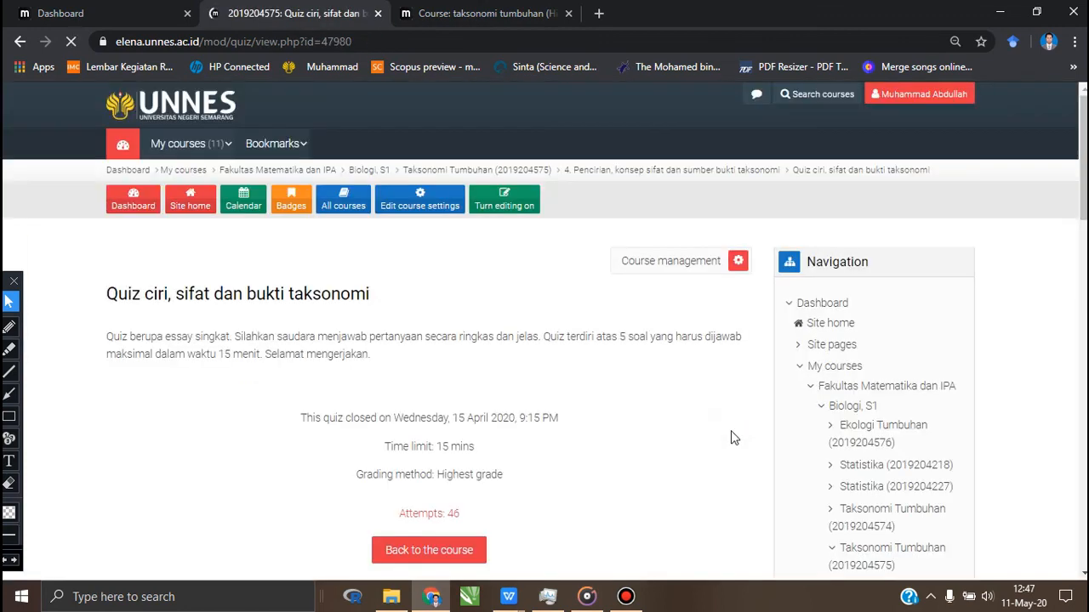
scroll(728, 432, down, 2)
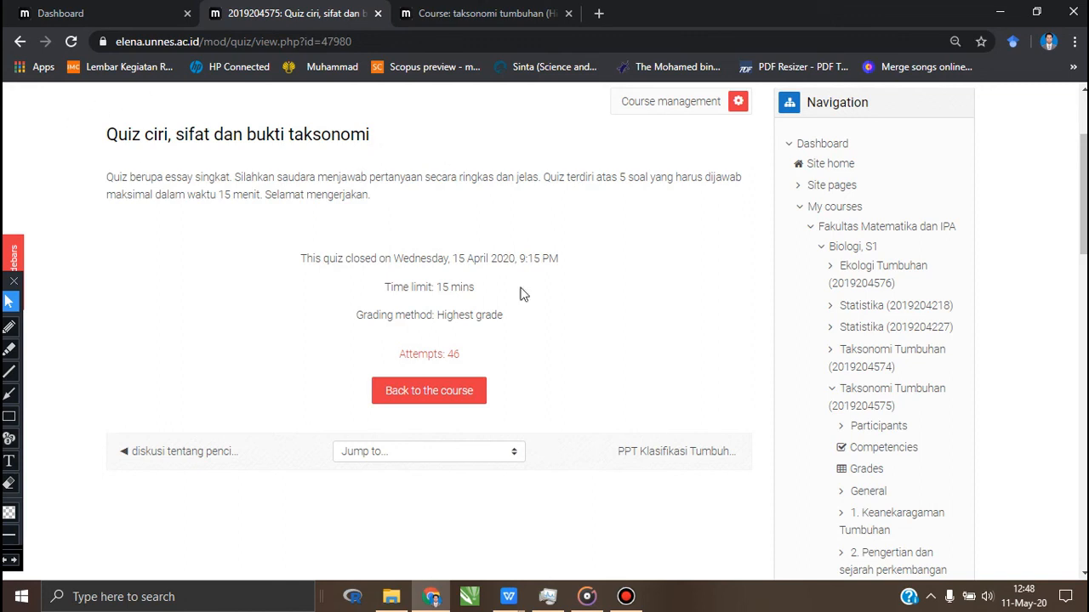
click(435, 357)
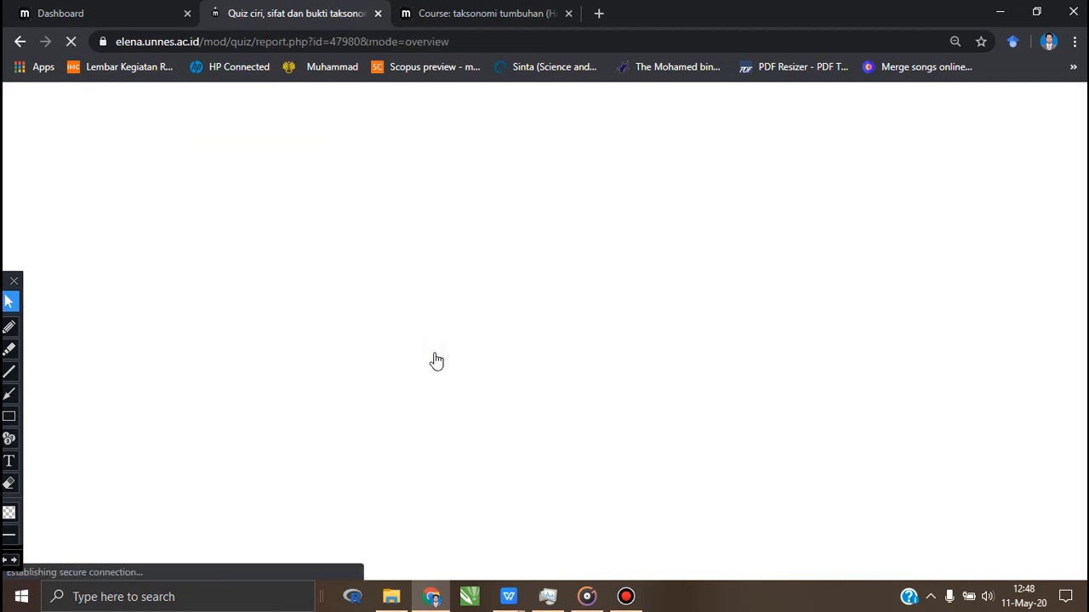
Examine the students' total grades, per-question marks and ungraded attempts in the report, down to the overall average and grade-range chart
scroll(692, 360, down, 15)
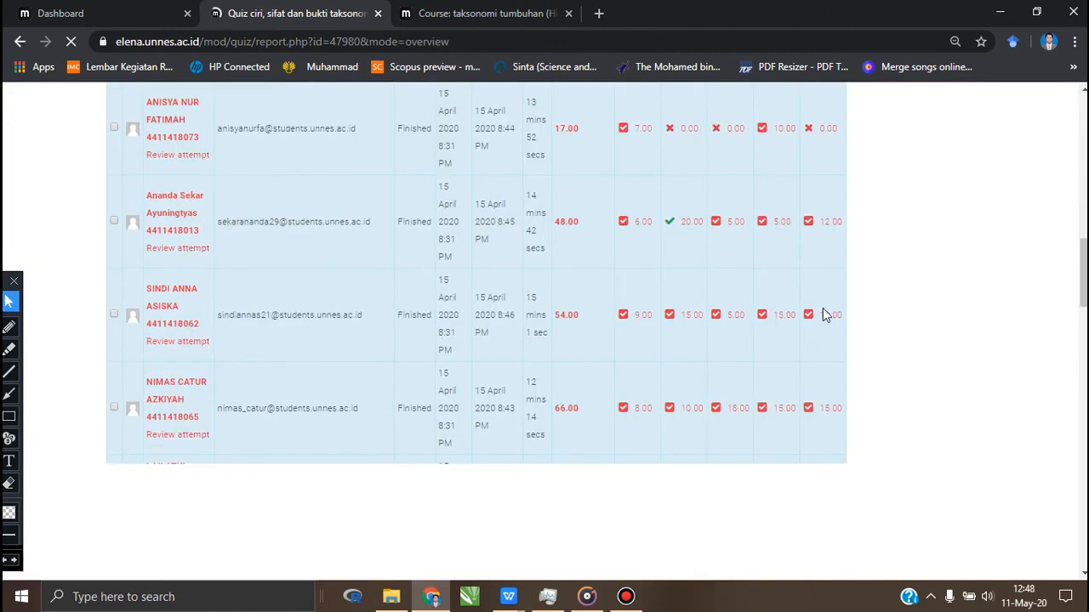
scroll(738, 294, down, 3)
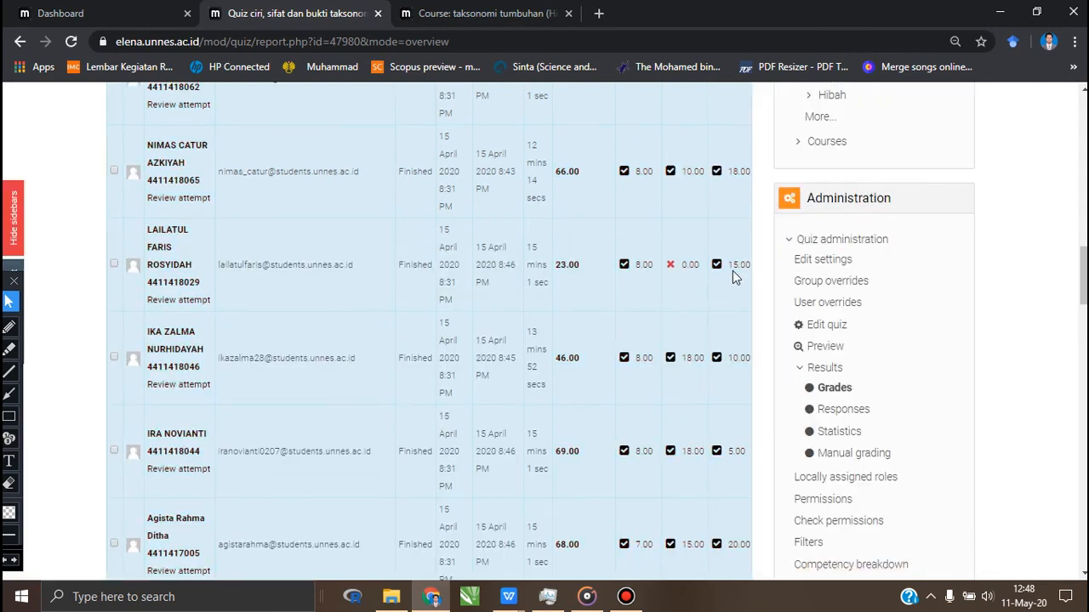
scroll(728, 270, down, 4)
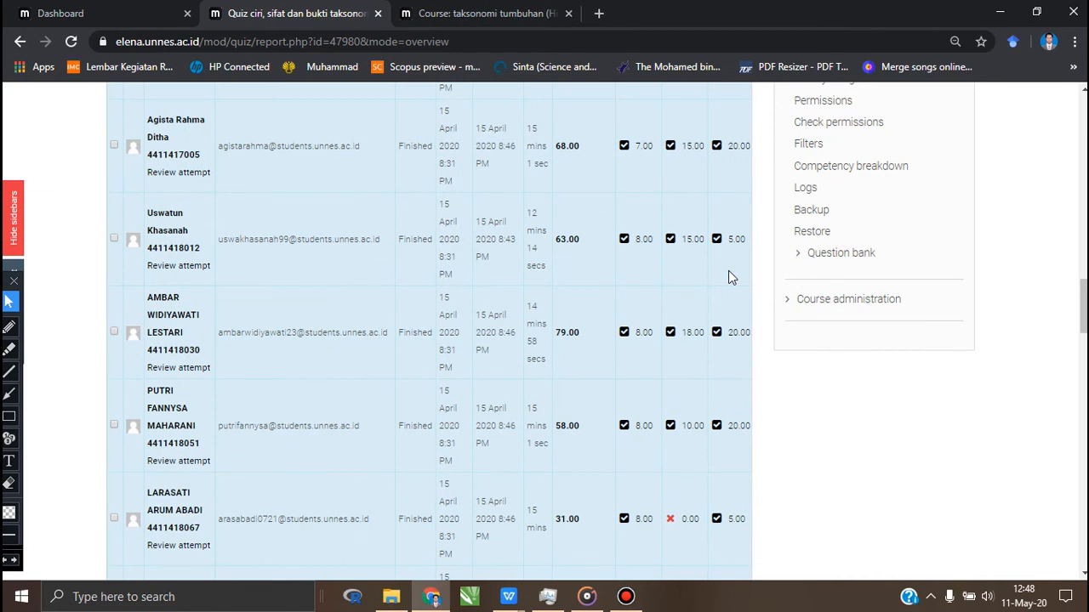
scroll(728, 271, down, 5)
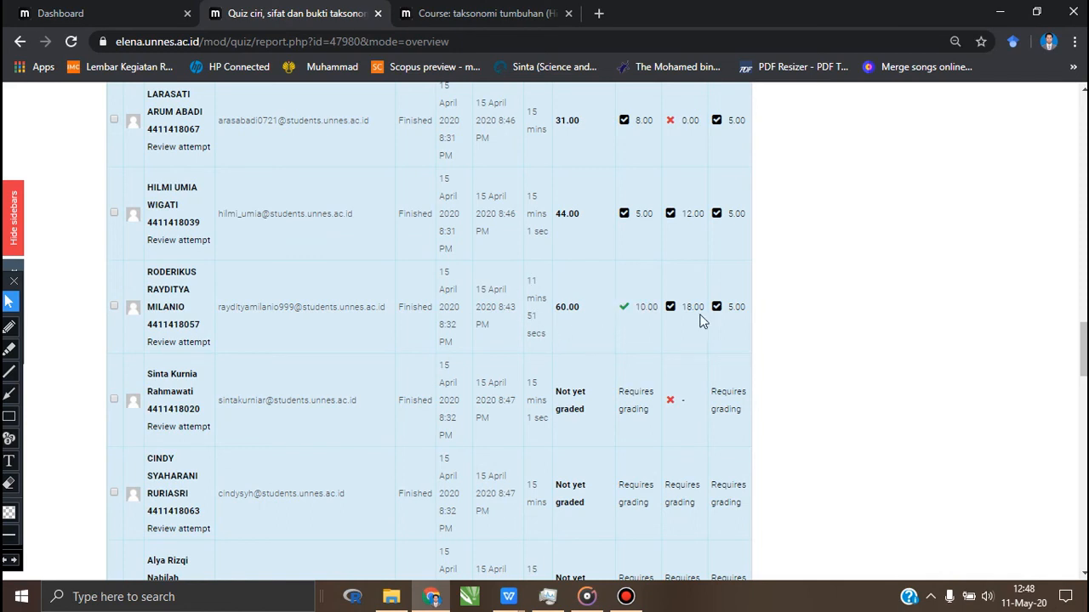
scroll(656, 316, down, 4)
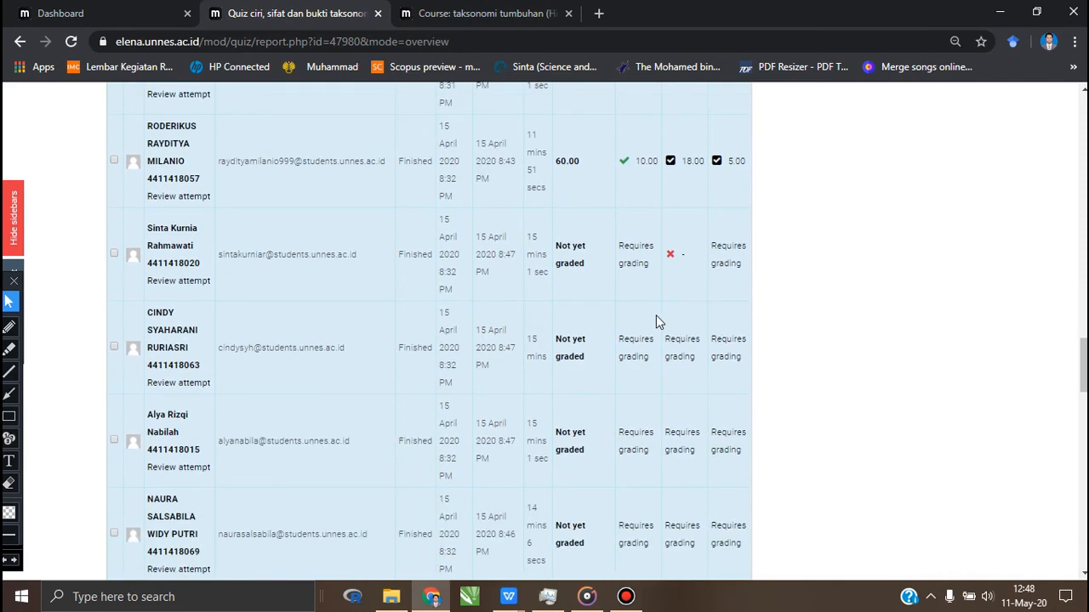
scroll(653, 318, down, 7)
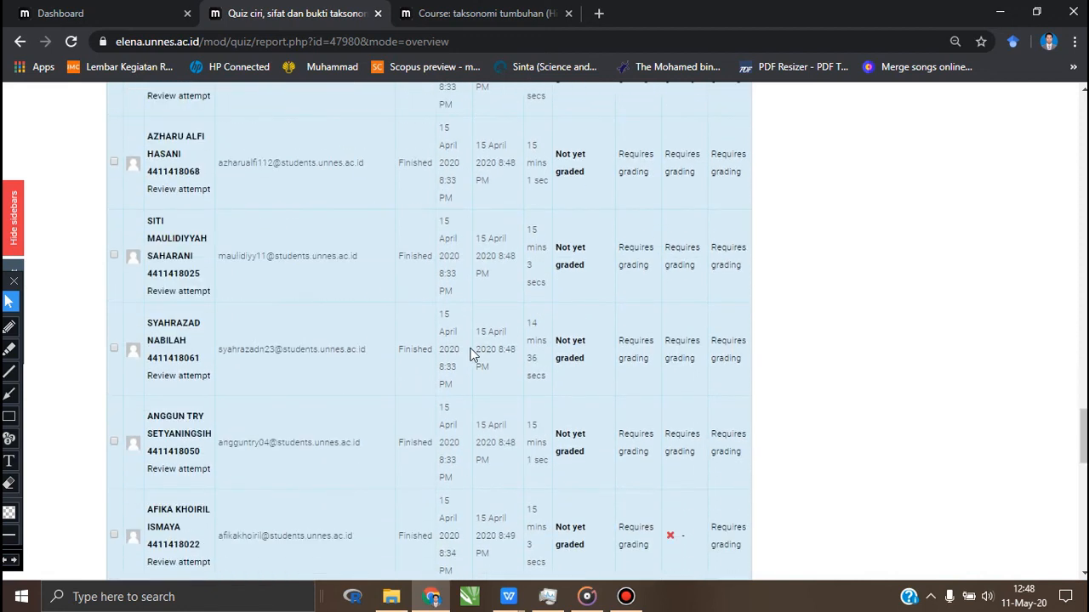
scroll(536, 381, down, 6)
scroll(536, 381, down, 4)
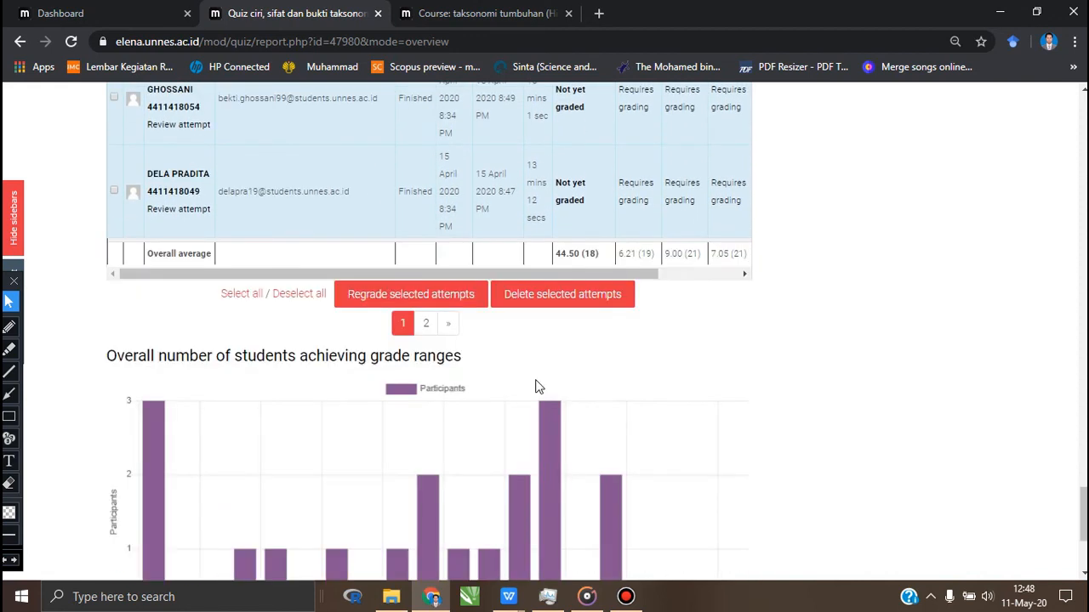
scroll(537, 386, up, 20)
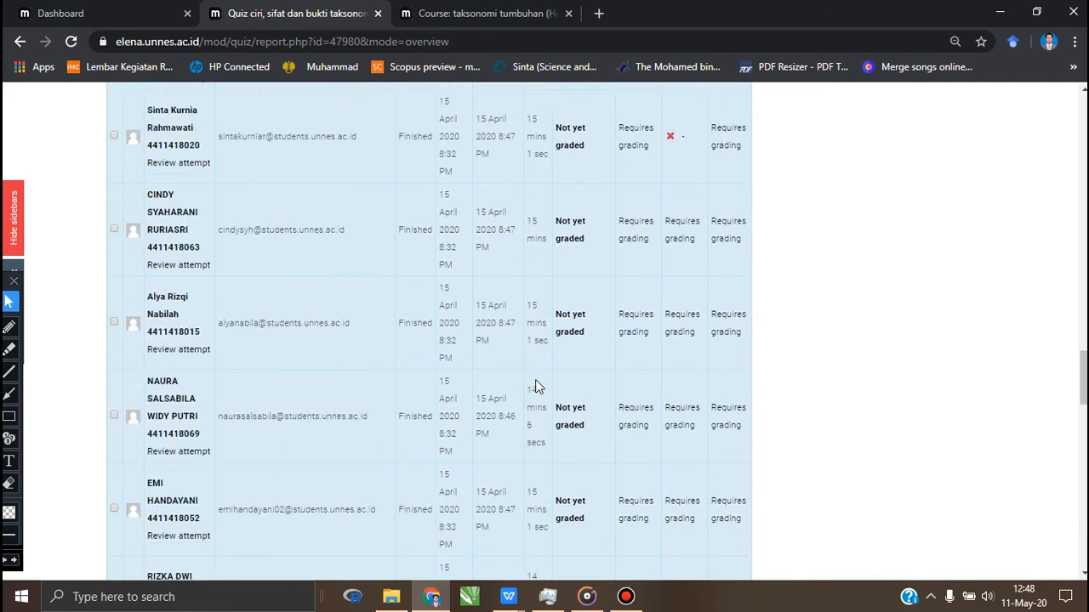
scroll(534, 384, up, 10)
Download the quiz's grades table in Microsoft Excel (.xlsx) format
scroll(476, 383, down, 3)
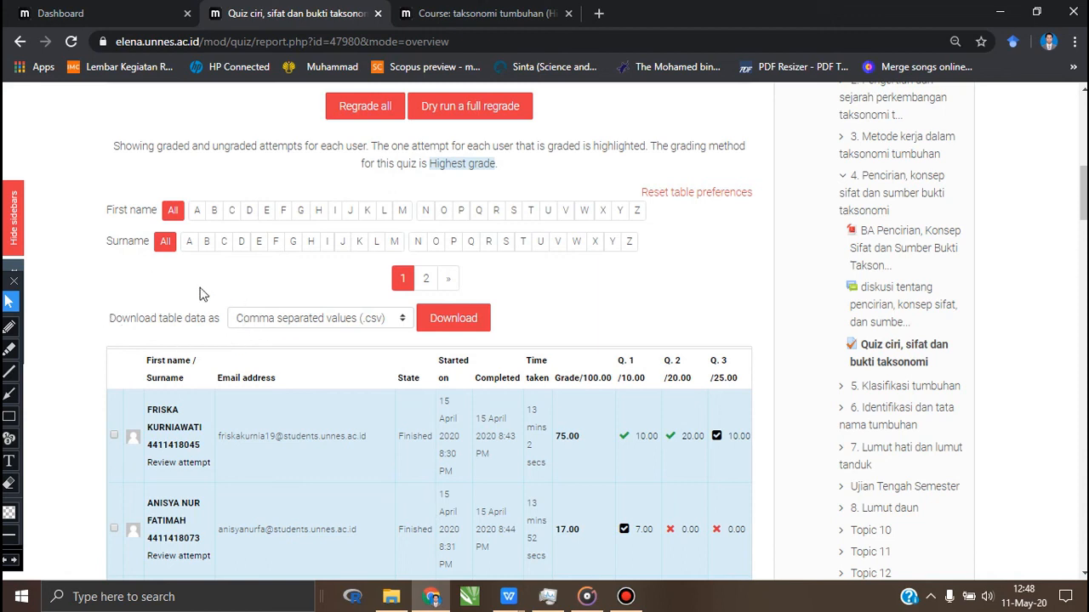
click(402, 321)
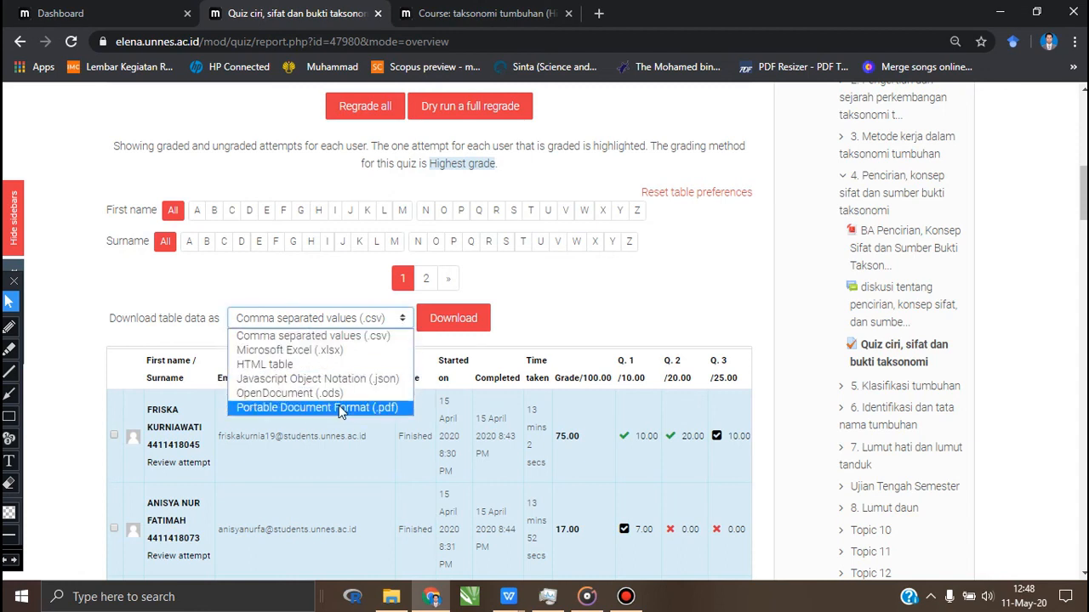
click(343, 351)
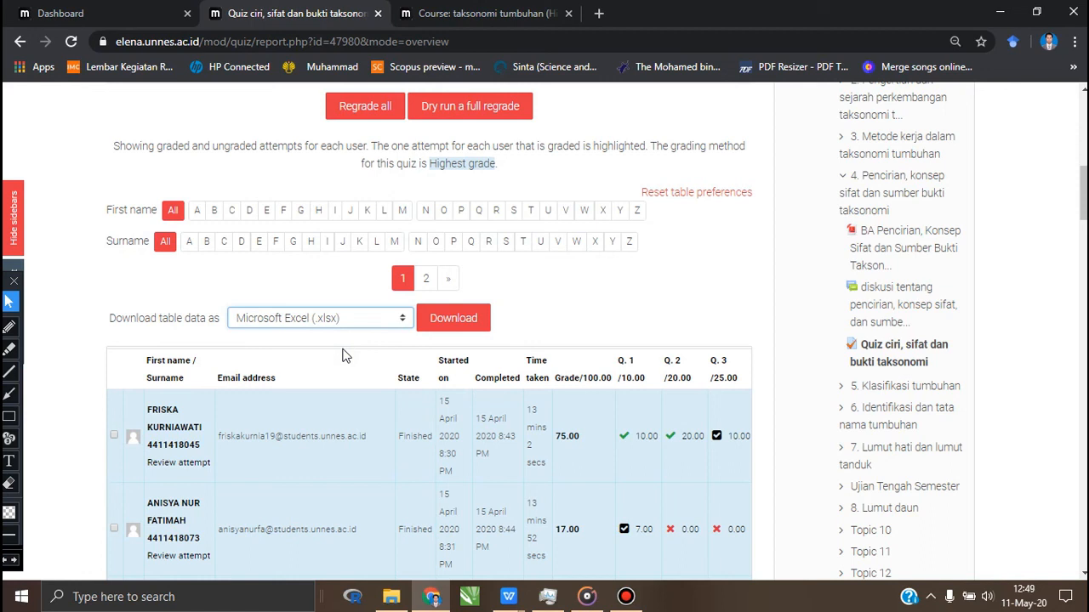
click(451, 324)
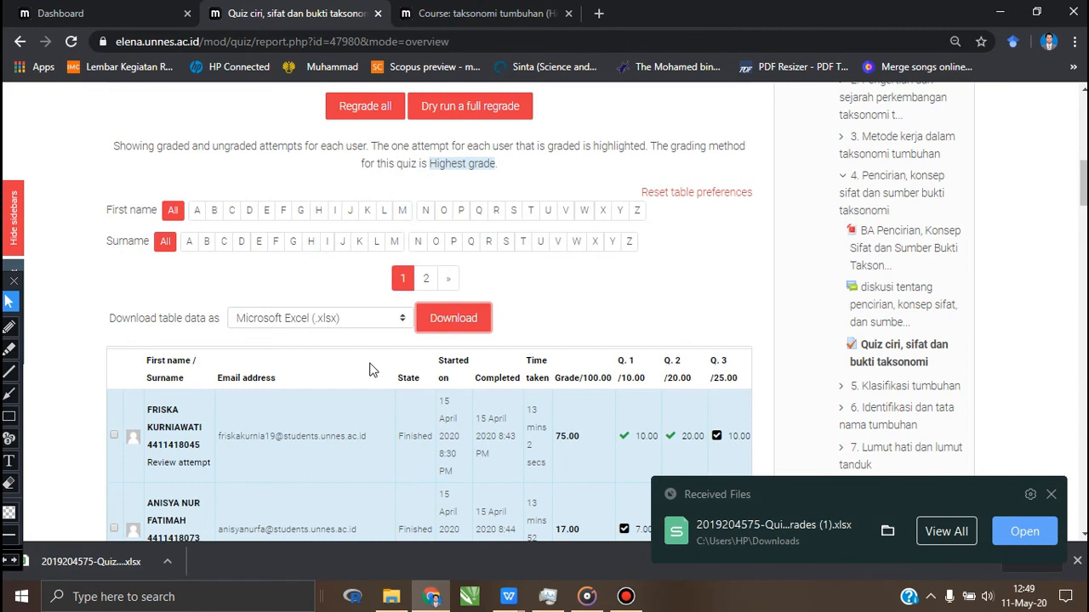
scroll(181, 126, up, 6)
click(192, 144)
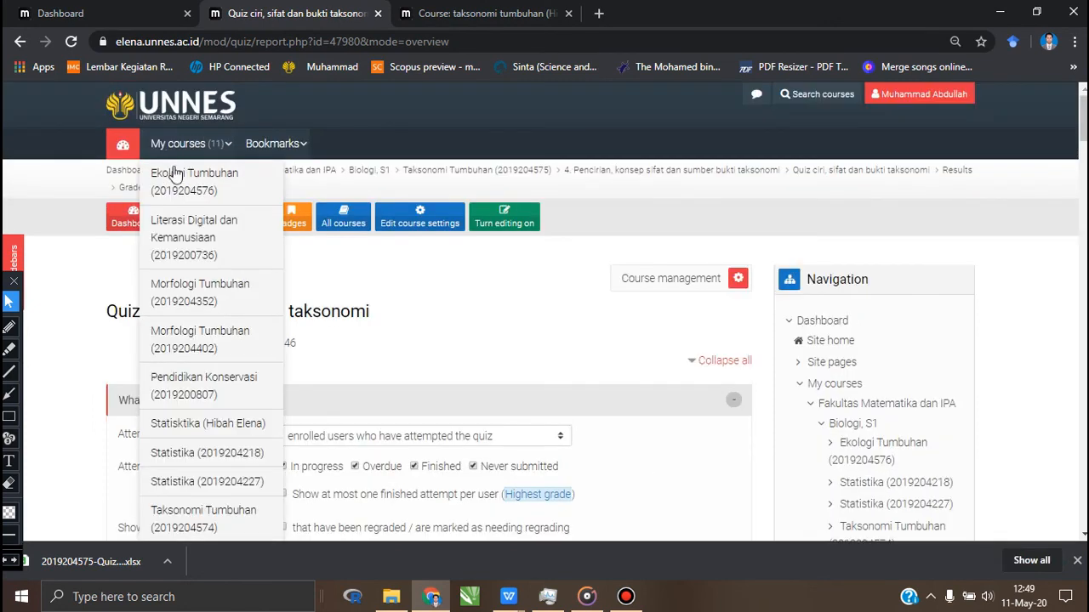
scroll(199, 293, down, 3)
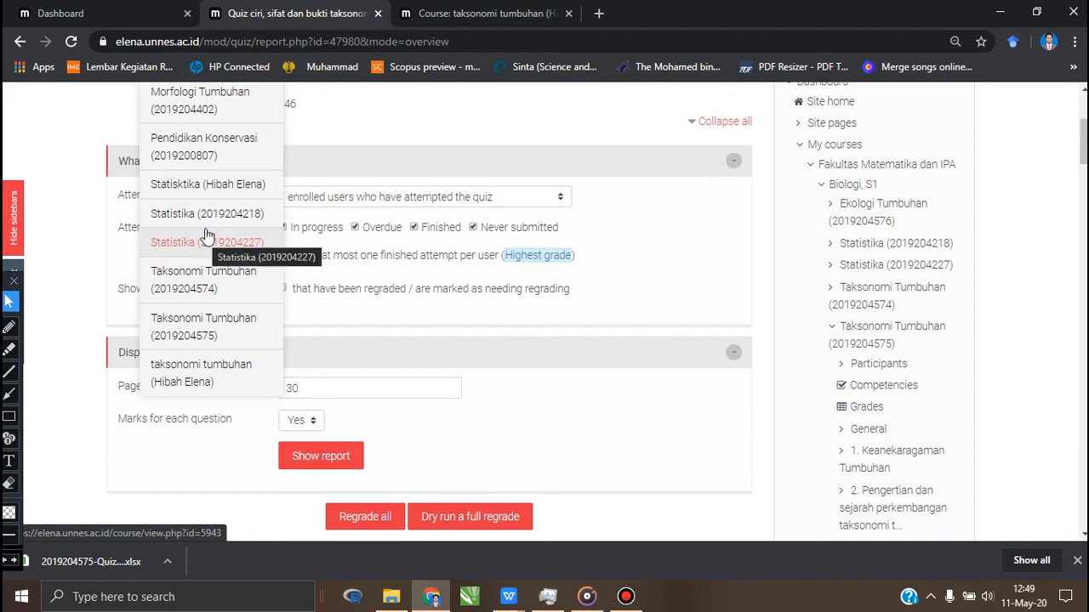
click(207, 223)
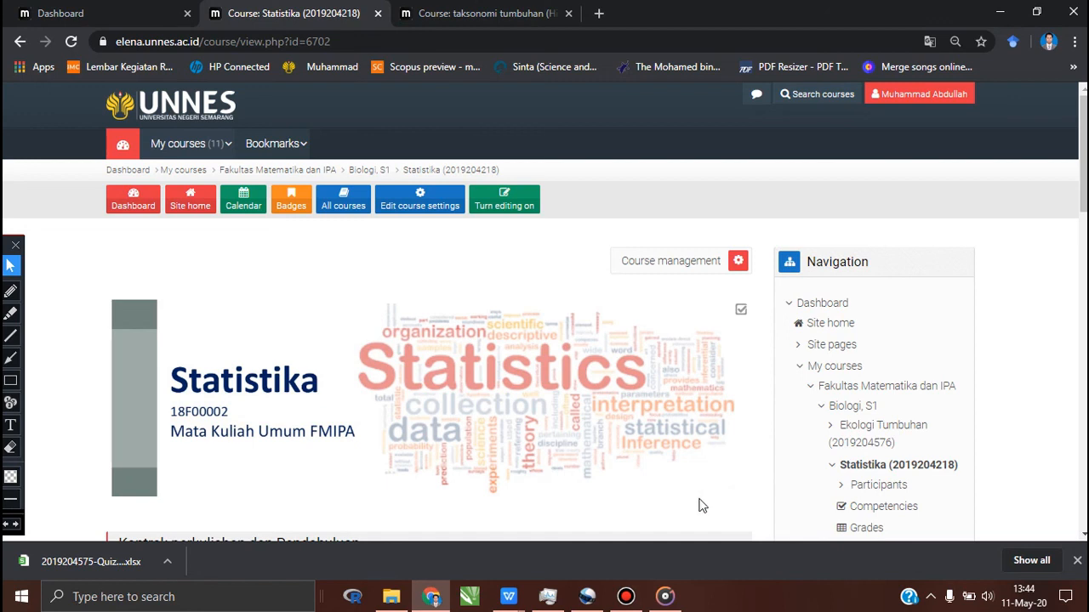
Open the quiz "Kuis : Pretes tentang jenis data dan teknik sampling" under Jenis-jenis data and bring up its attempts report
scroll(561, 496, down, 3)
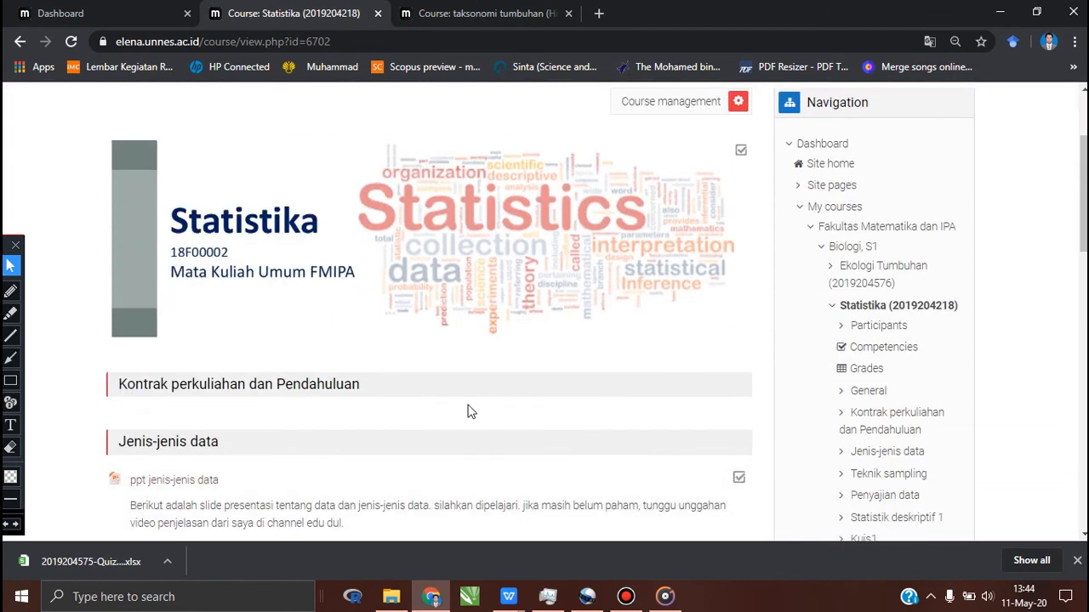
scroll(467, 411, down, 3)
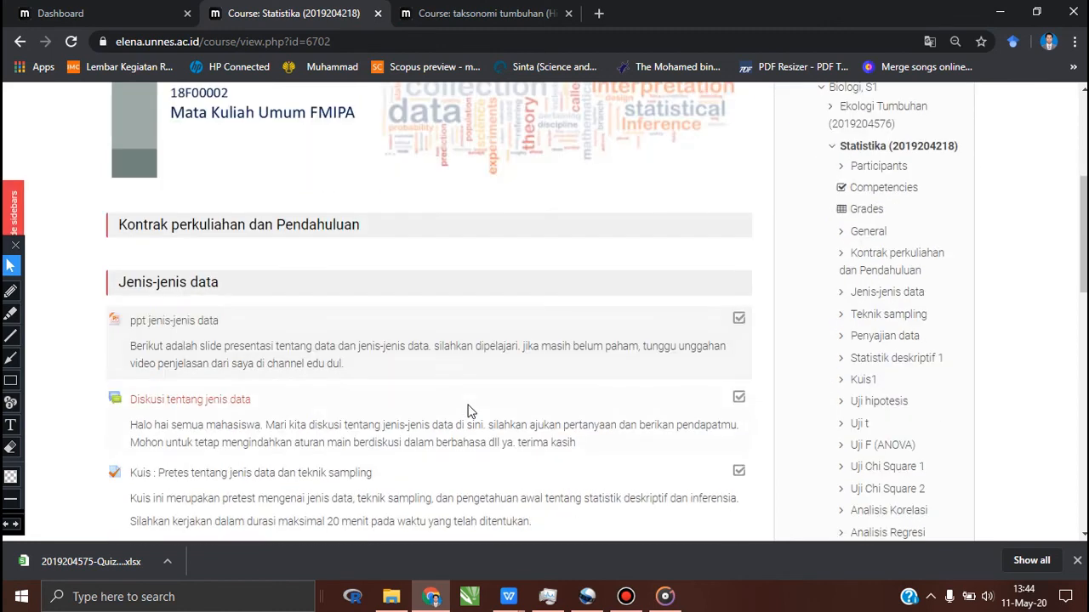
scroll(321, 408, down, 1)
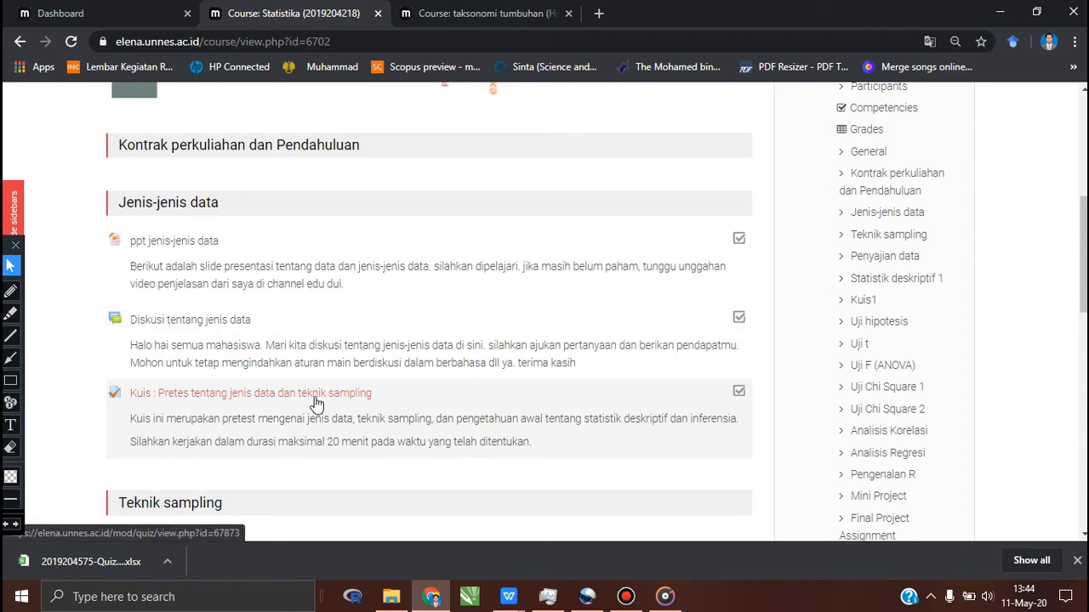
click(316, 403)
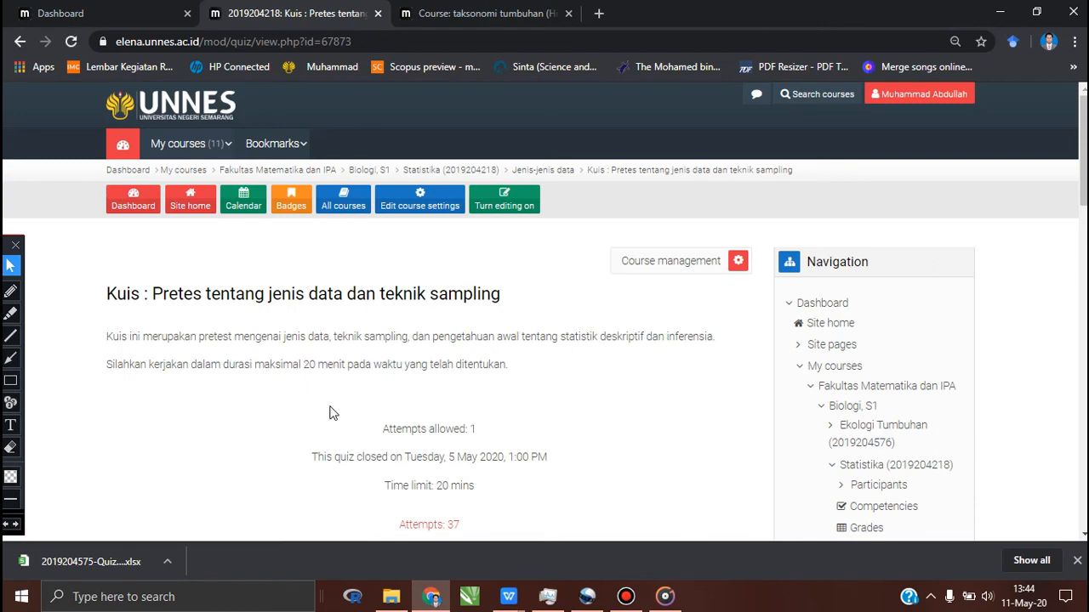
scroll(333, 414, down, 1)
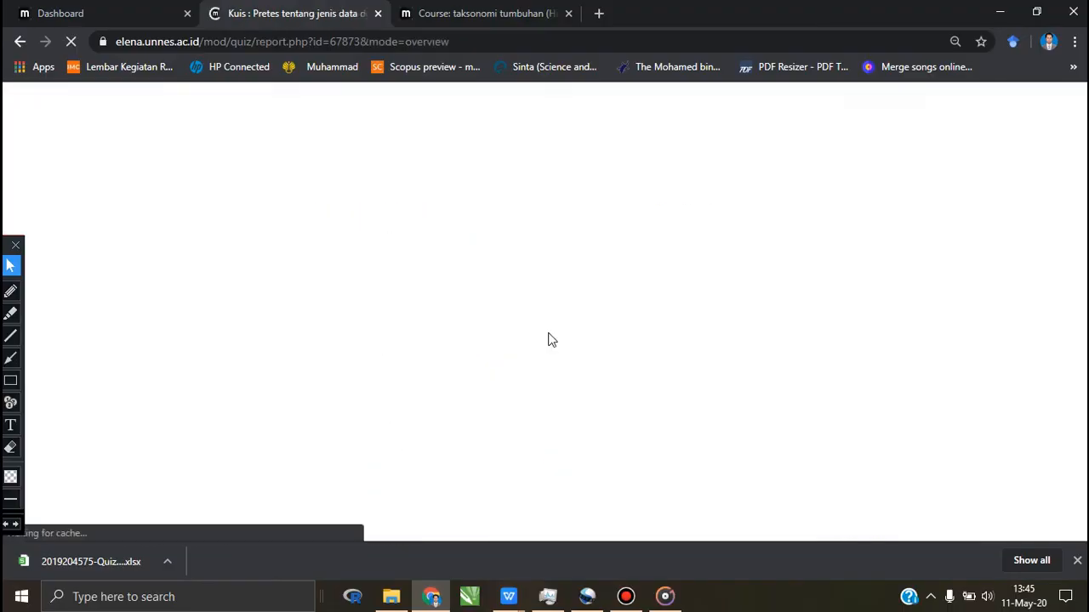
Examine the students' attempts in the pretest quiz report, including completion times, total grades and marks for each question
scroll(577, 366, down, 20)
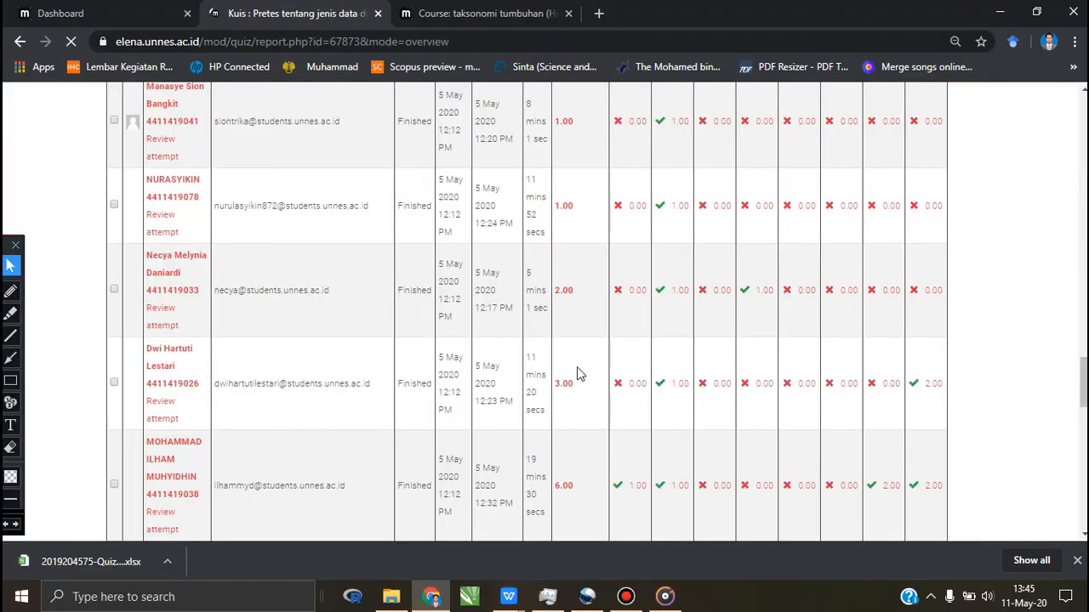
scroll(577, 366, up, 10)
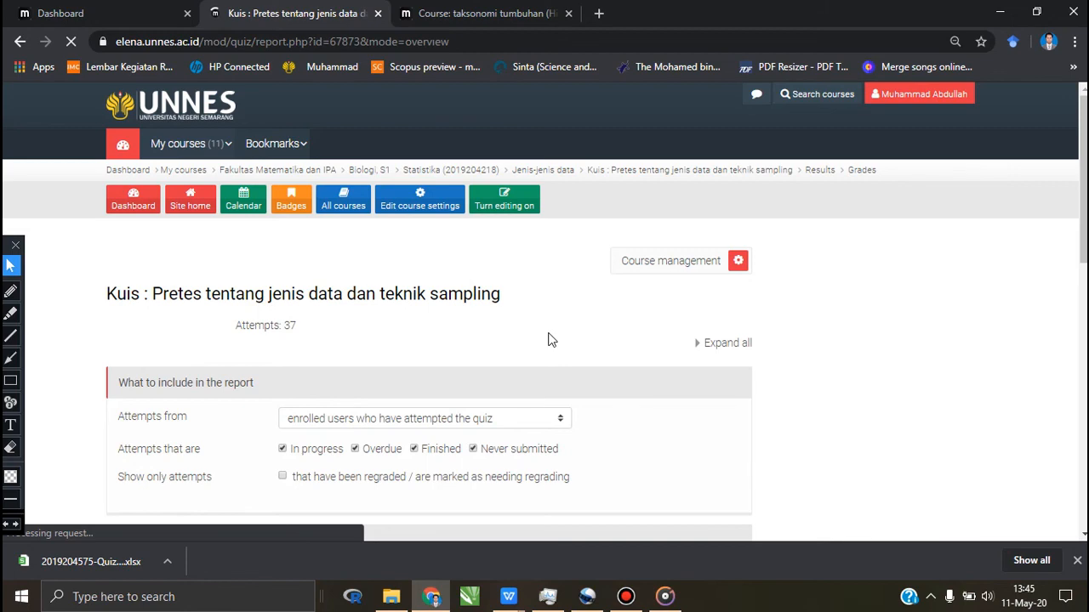
scroll(576, 372, down, 10)
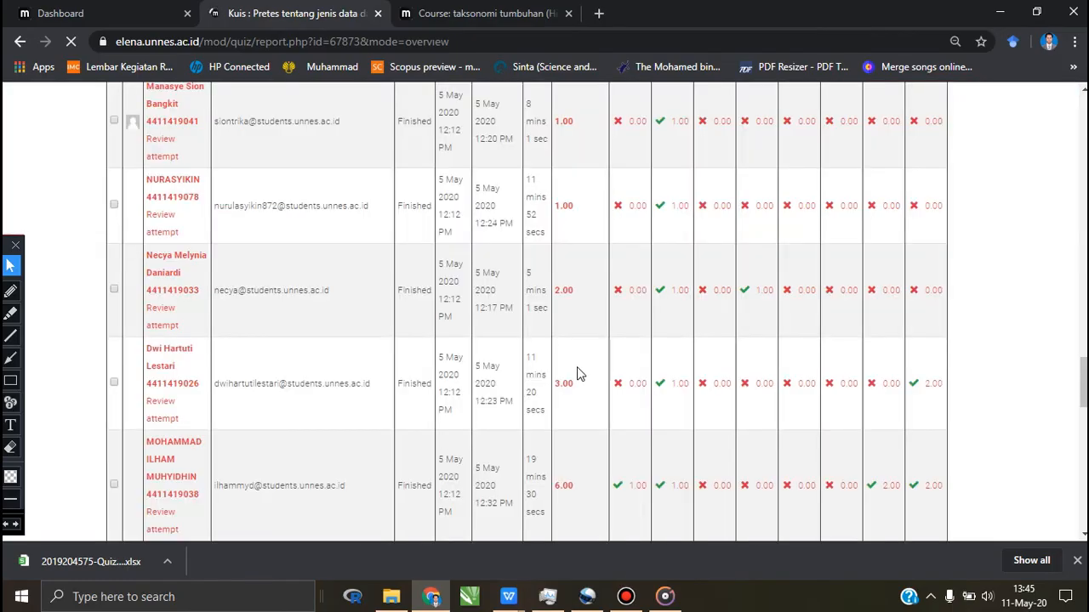
scroll(577, 372, up, 10)
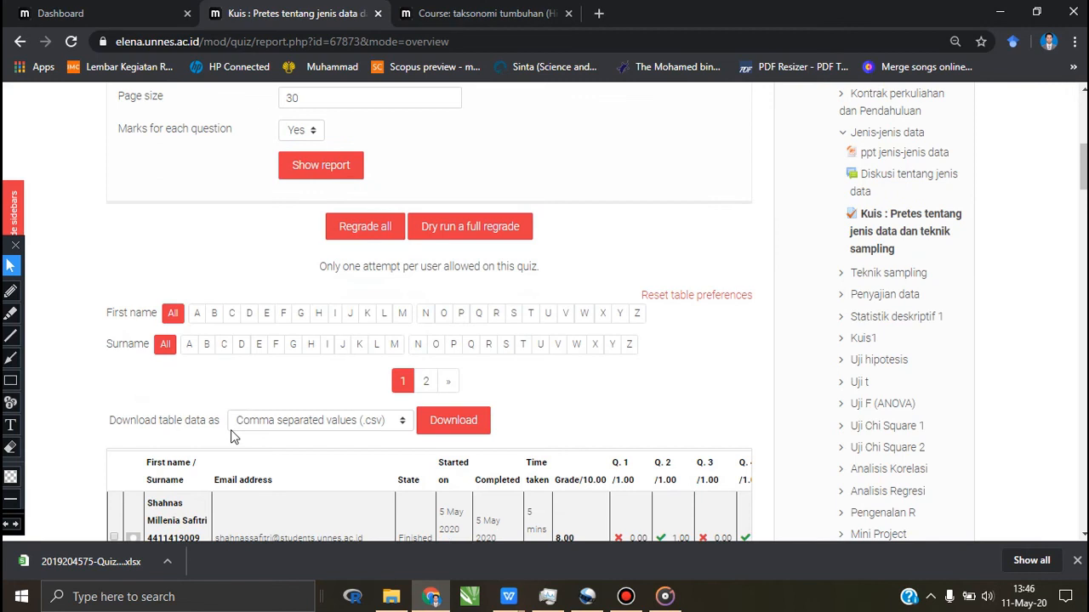
scroll(578, 372, down, 10)
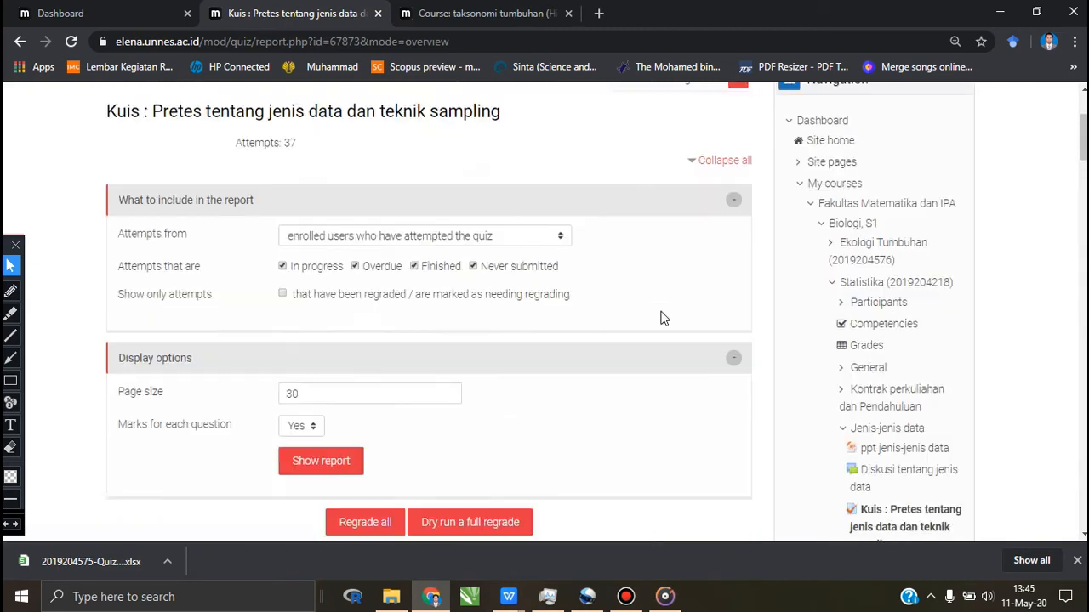
scroll(664, 318, down, 20)
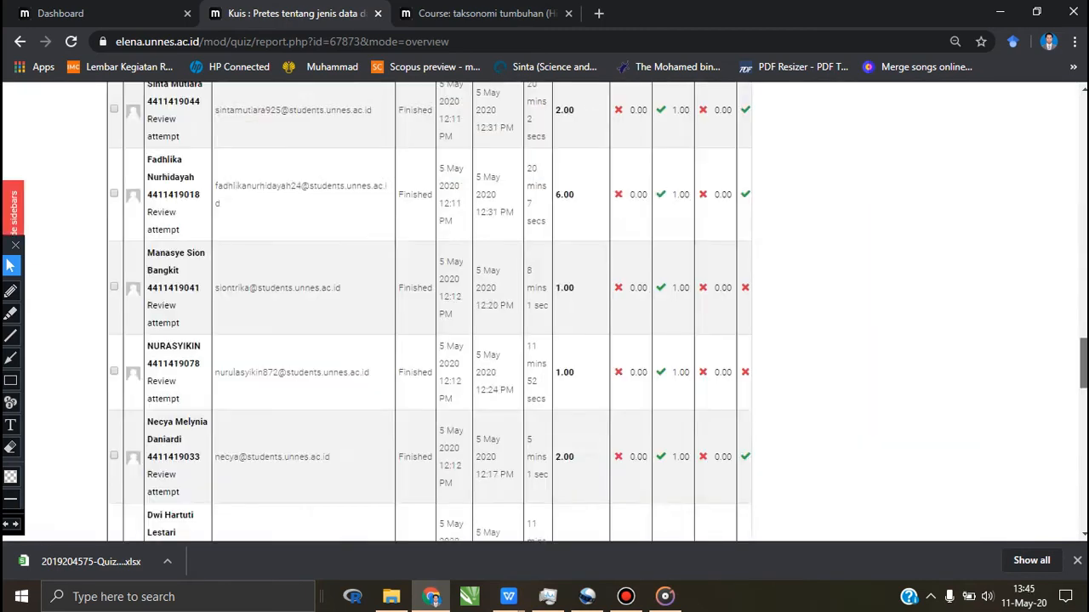
drag(1084, 378, 1083, 323)
scroll(666, 317, up, 2)
scroll(665, 318, up, 15)
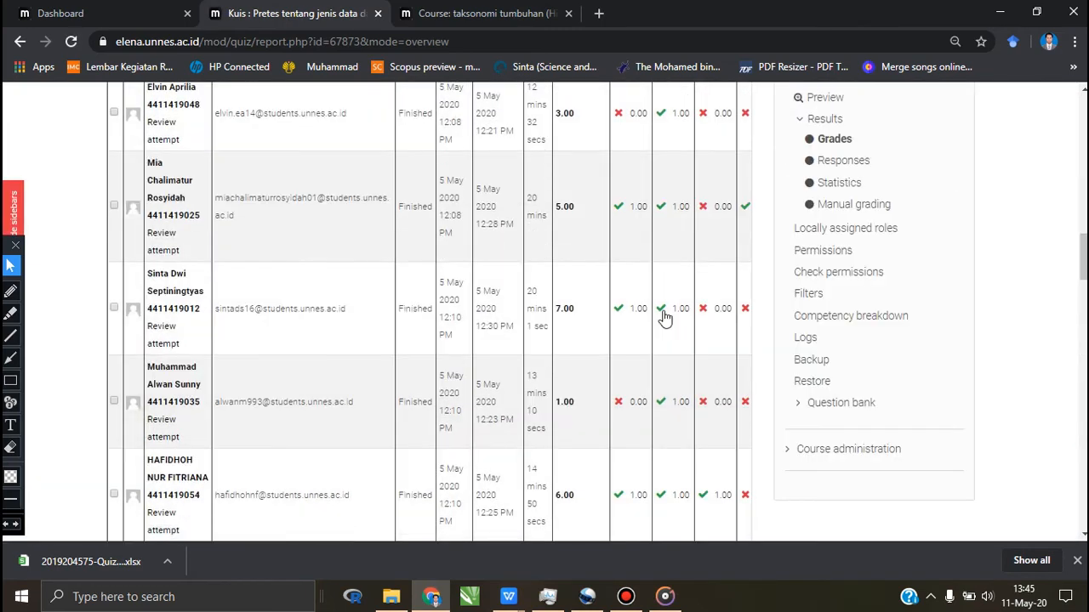
scroll(665, 318, up, 1)
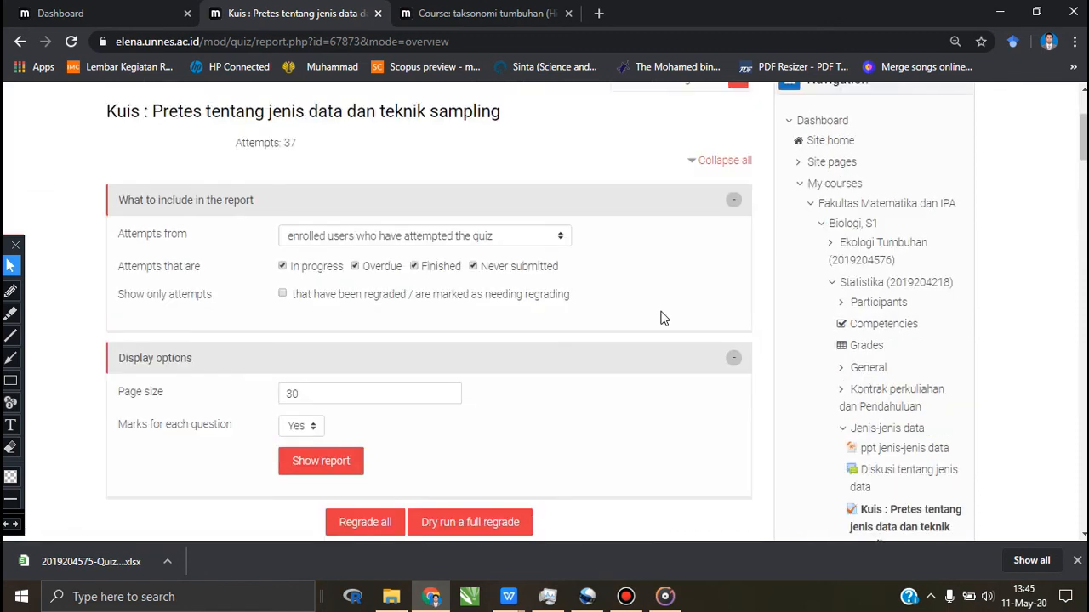
scroll(664, 318, down, 3)
scroll(663, 321, up, 6)
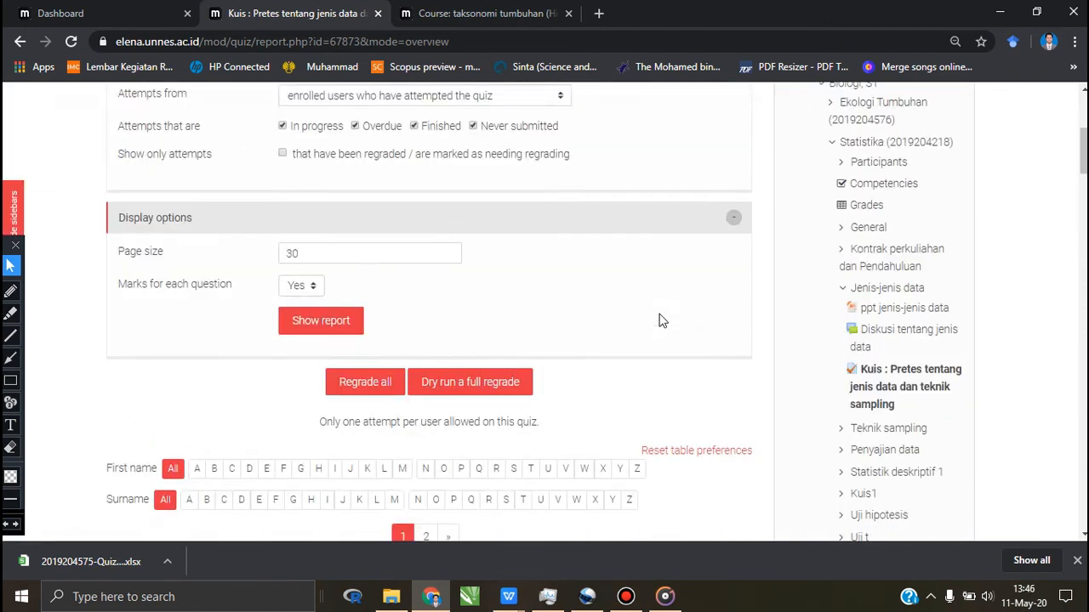
Download the pretest quiz's attempts table as Microsoft Excel (.xlsx)
scroll(661, 322, down, 6)
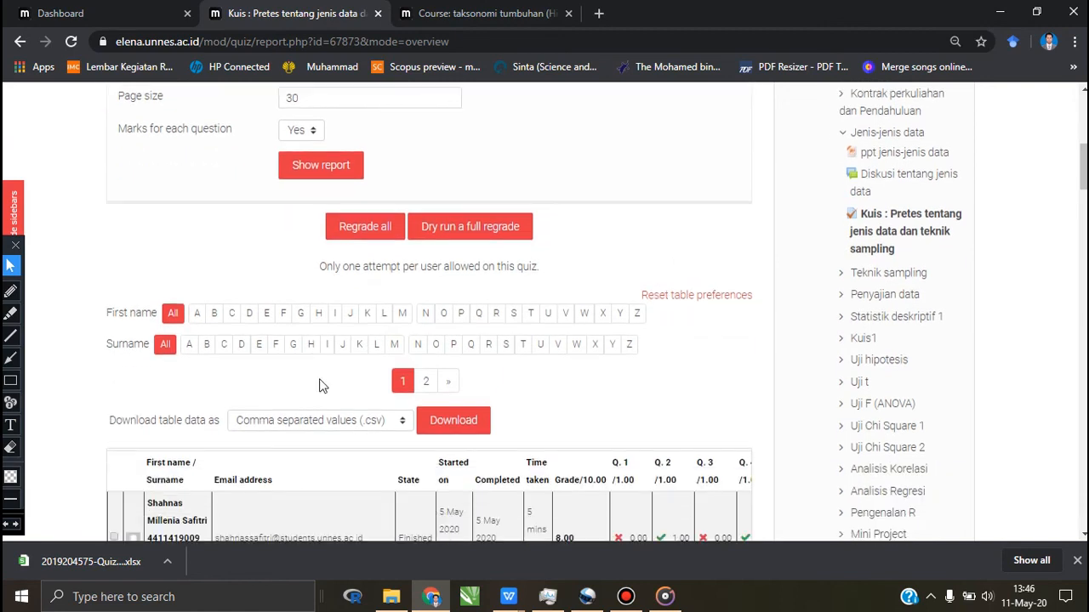
scroll(195, 399, down, 1)
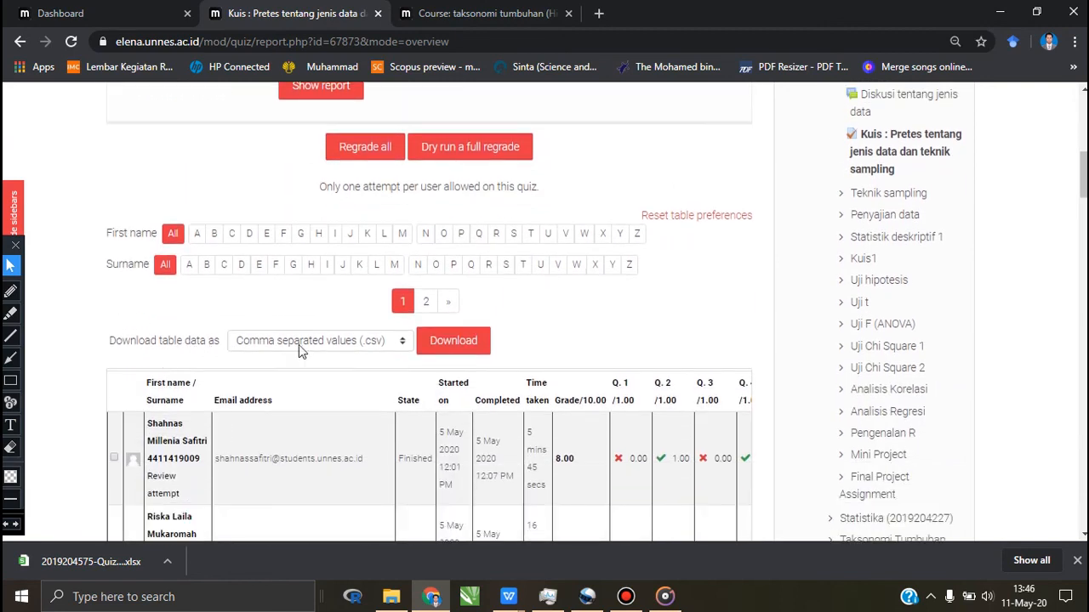
click(401, 341)
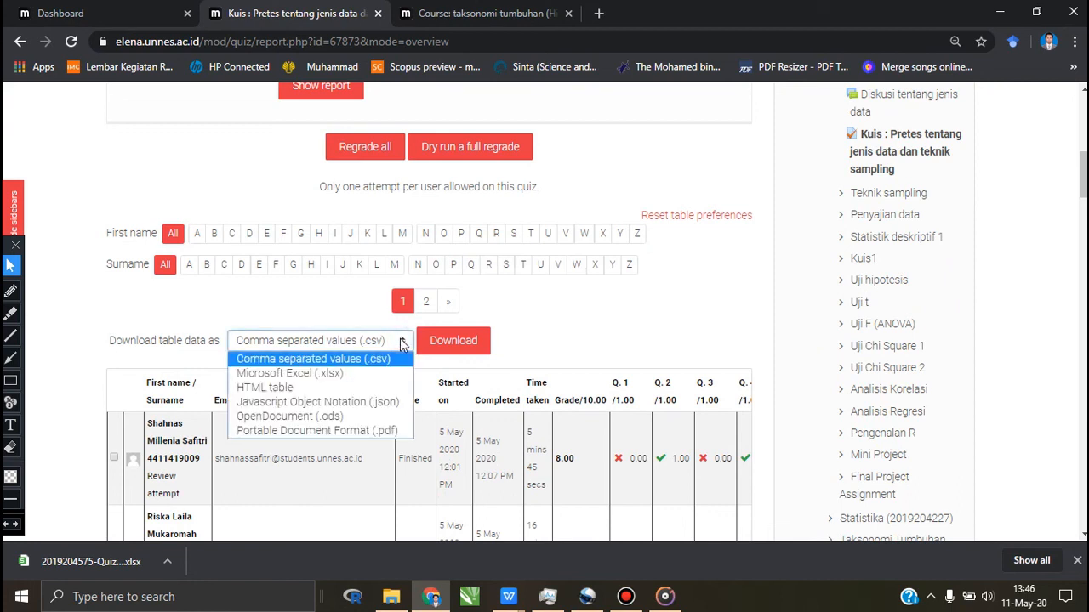
click(320, 375)
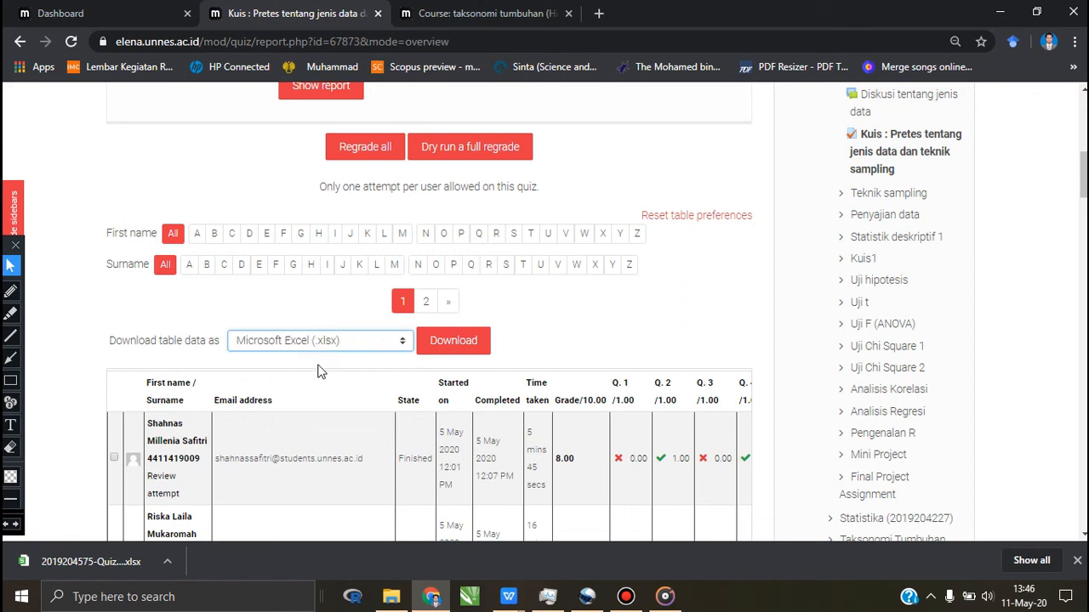
click(453, 341)
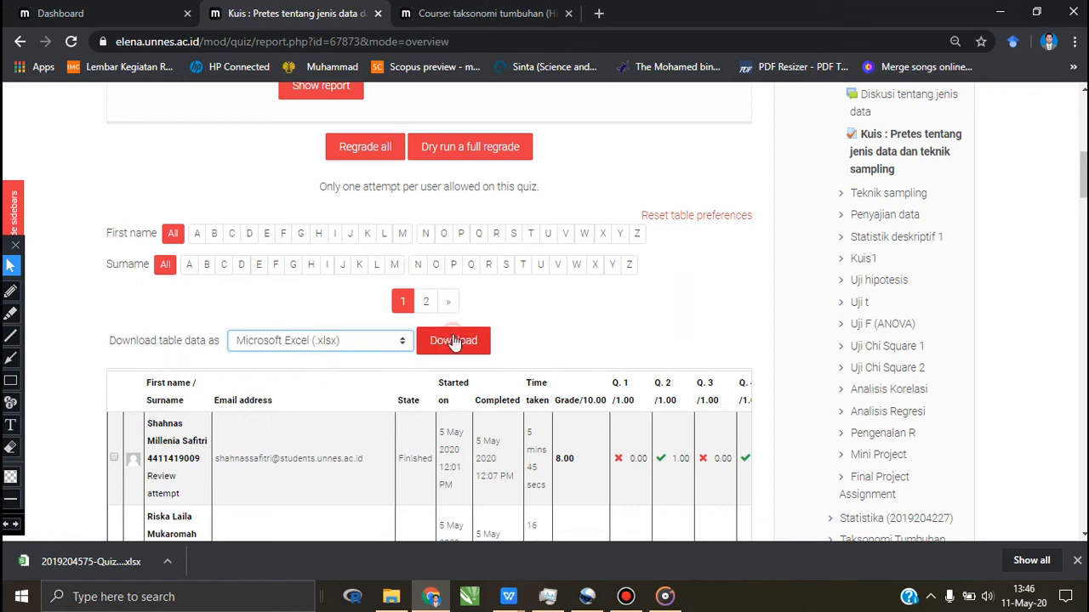
click(453, 341)
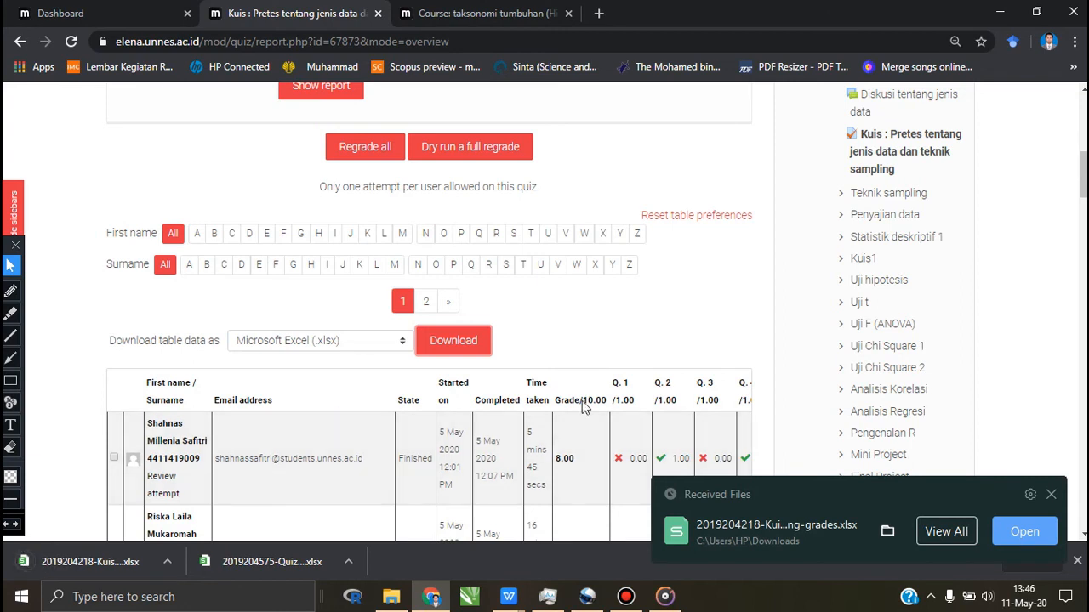
Review the remaining student grades and the overall average, and inspect the participants per grade range in the chart below the table
scroll(577, 387, down, 1)
scroll(577, 387, down, 10)
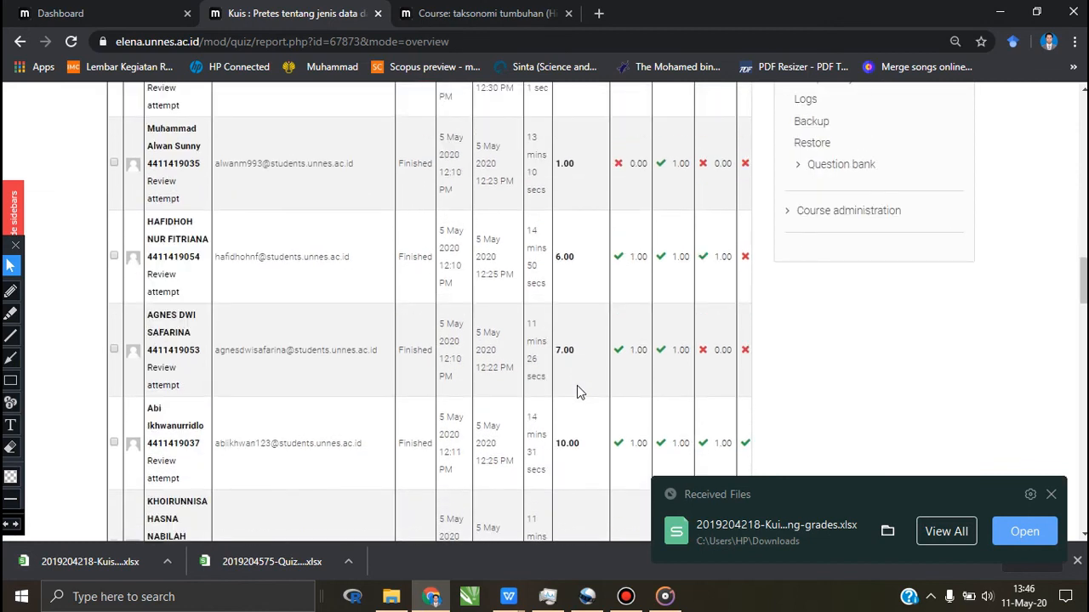
scroll(577, 392, down, 1)
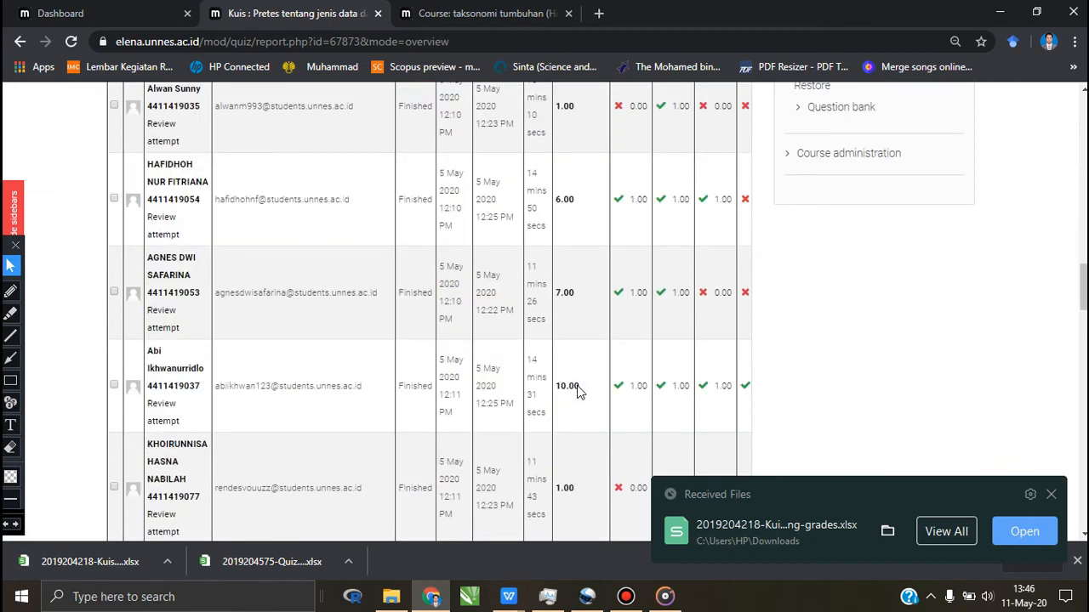
scroll(578, 391, down, 13)
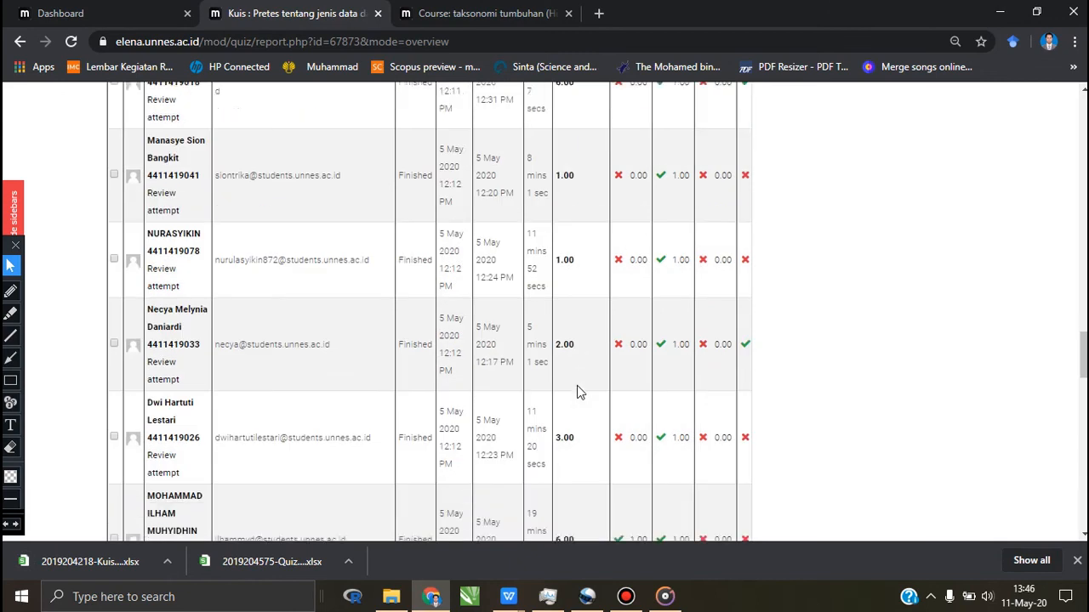
scroll(576, 392, down, 15)
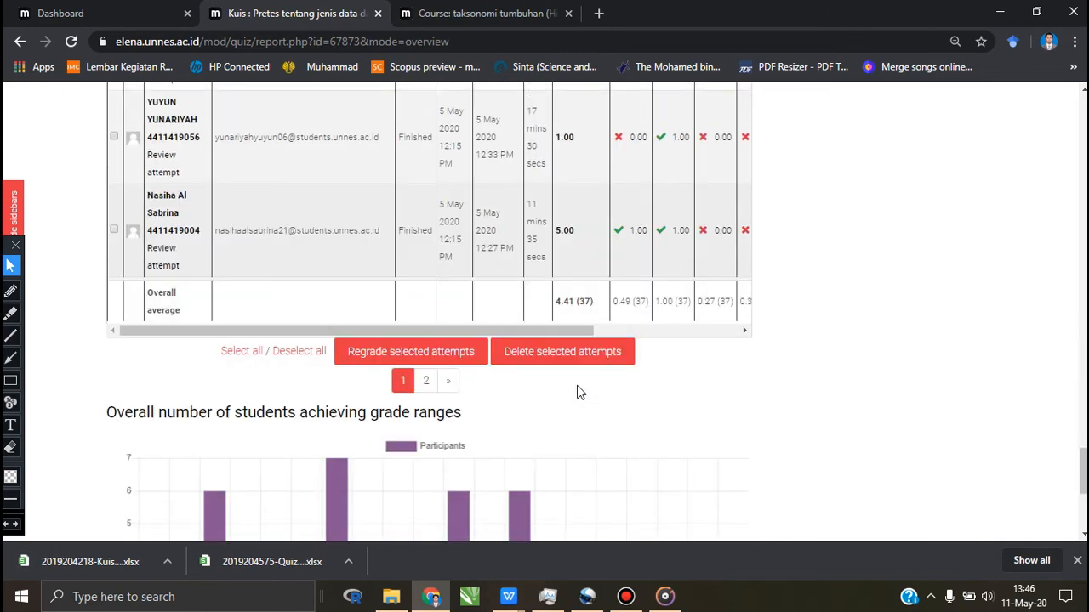
scroll(579, 392, down, 4)
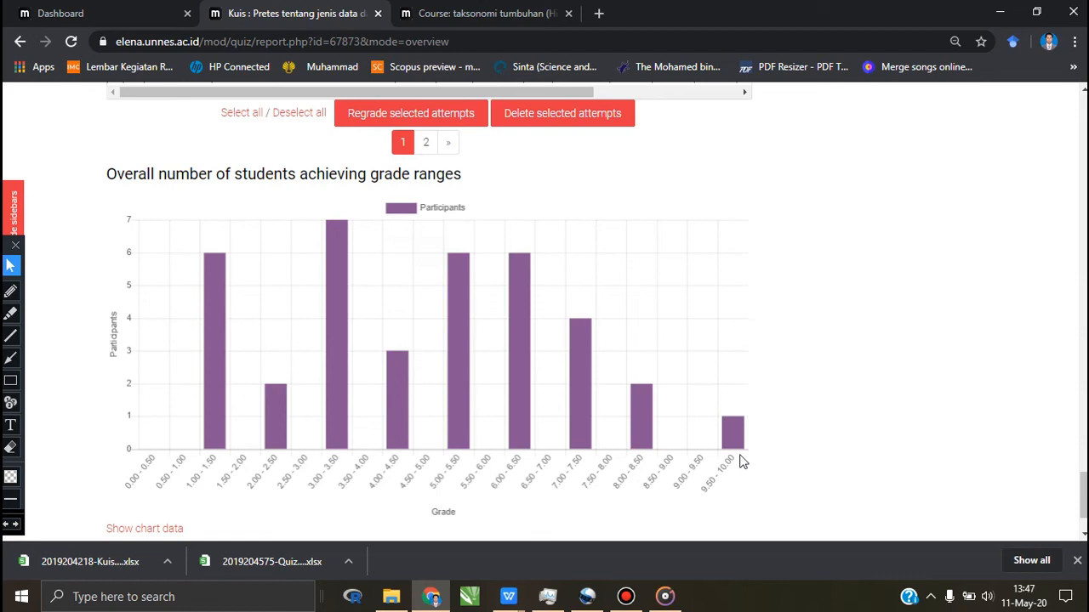
mouse_move(619, 405)
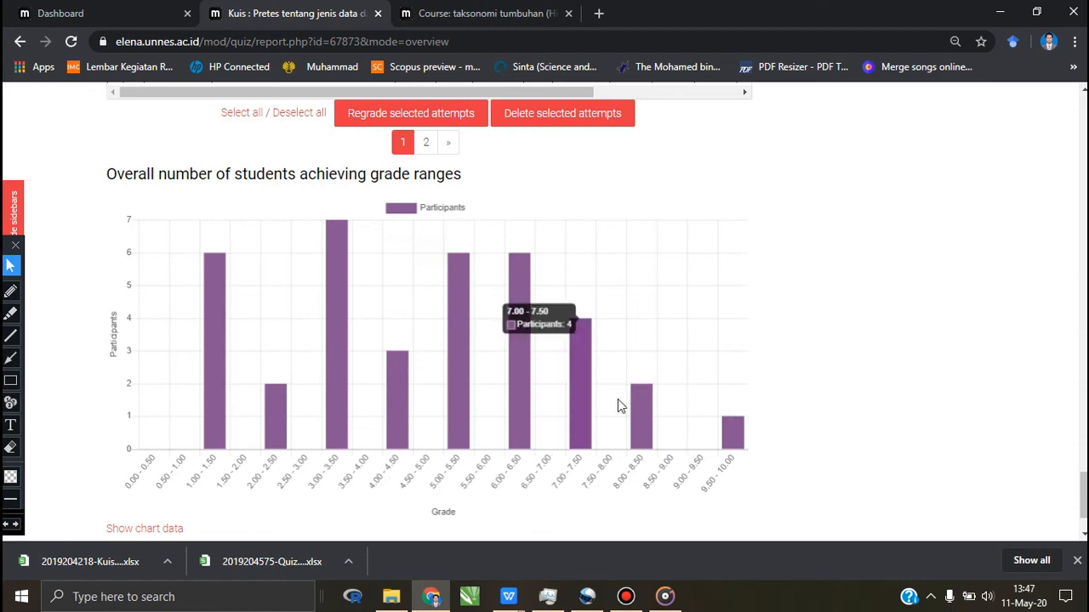
mouse_move(649, 392)
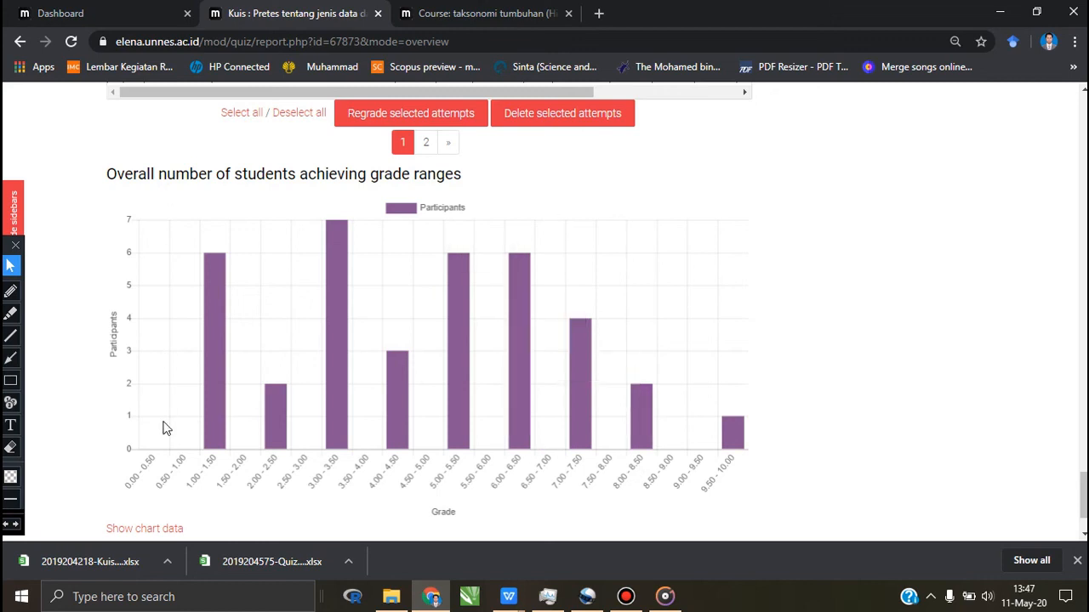
mouse_move(525, 304)
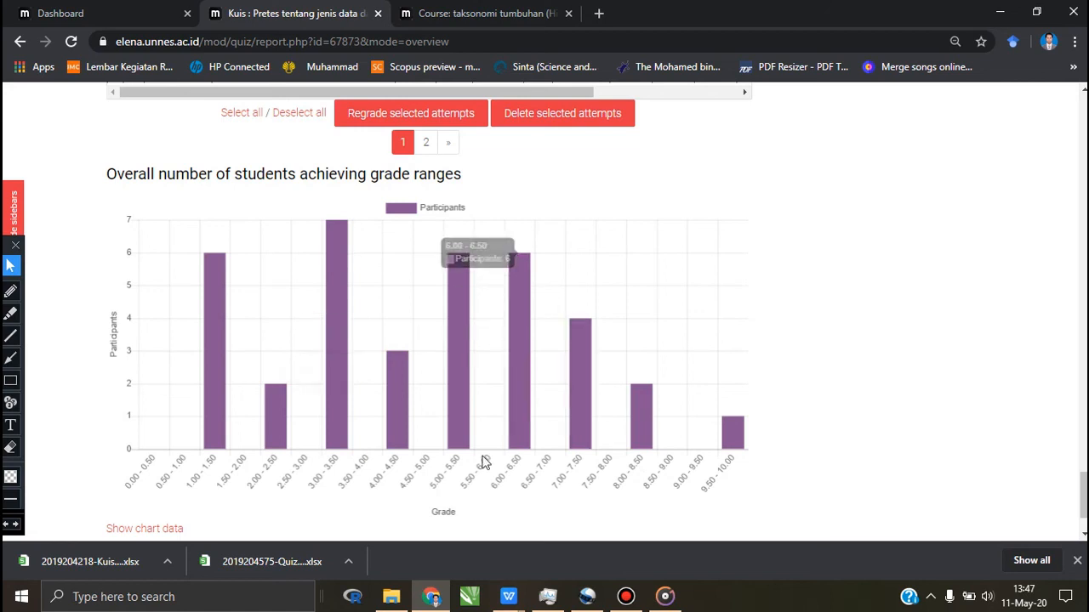
scroll(962, 369, down, 2)
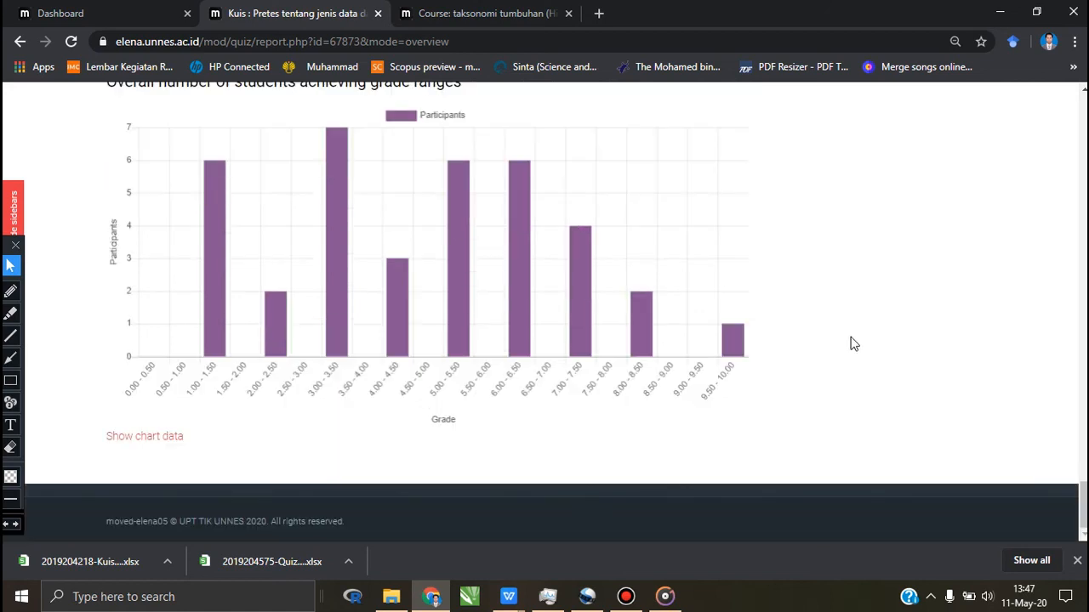
scroll(853, 344, up, 10)
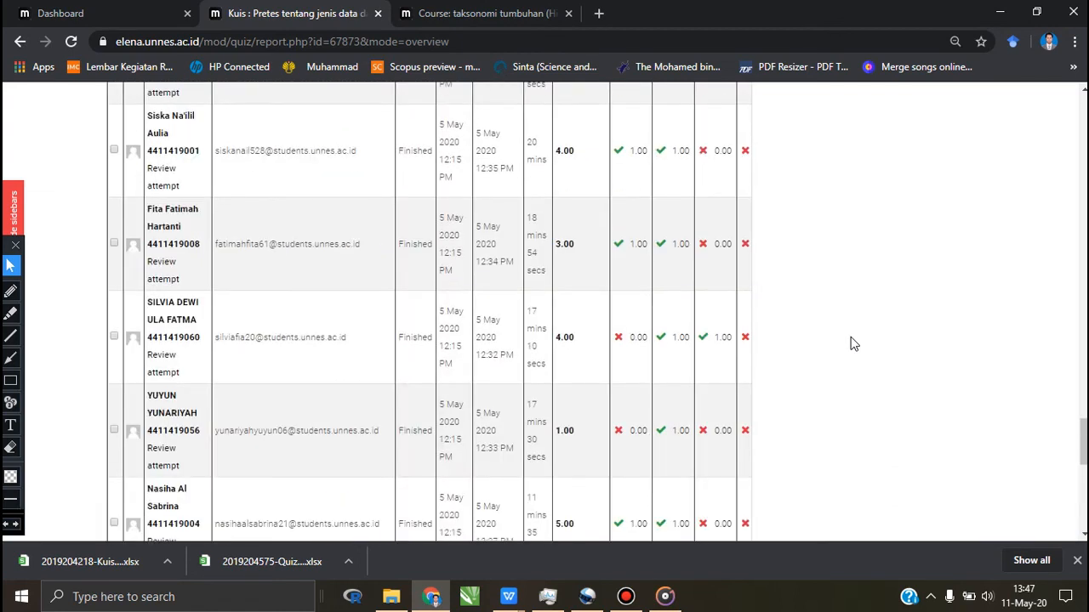
scroll(853, 344, up, 10)
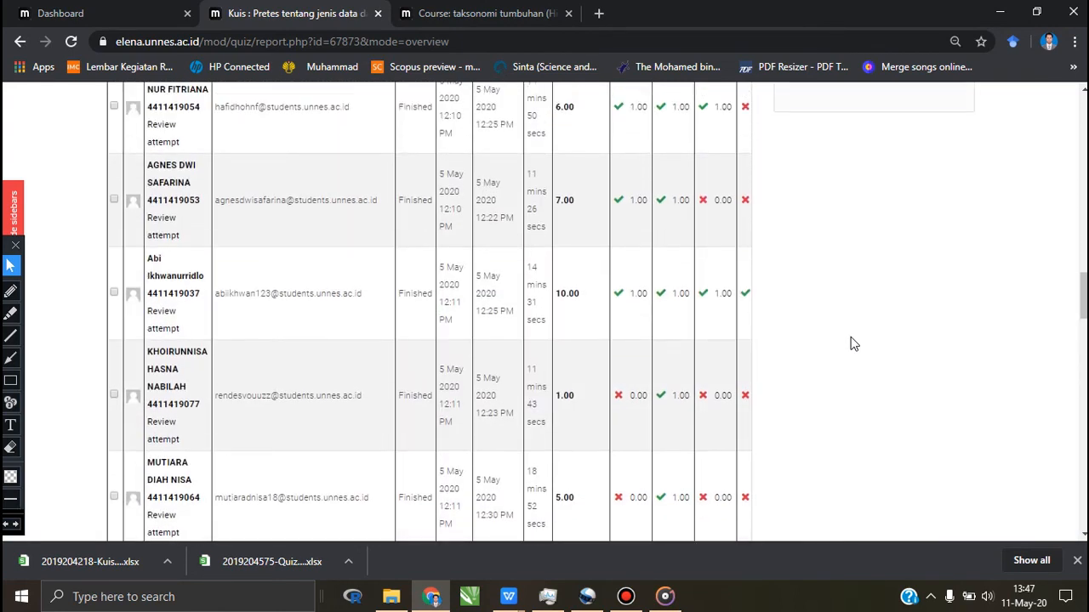
scroll(853, 344, up, 10)
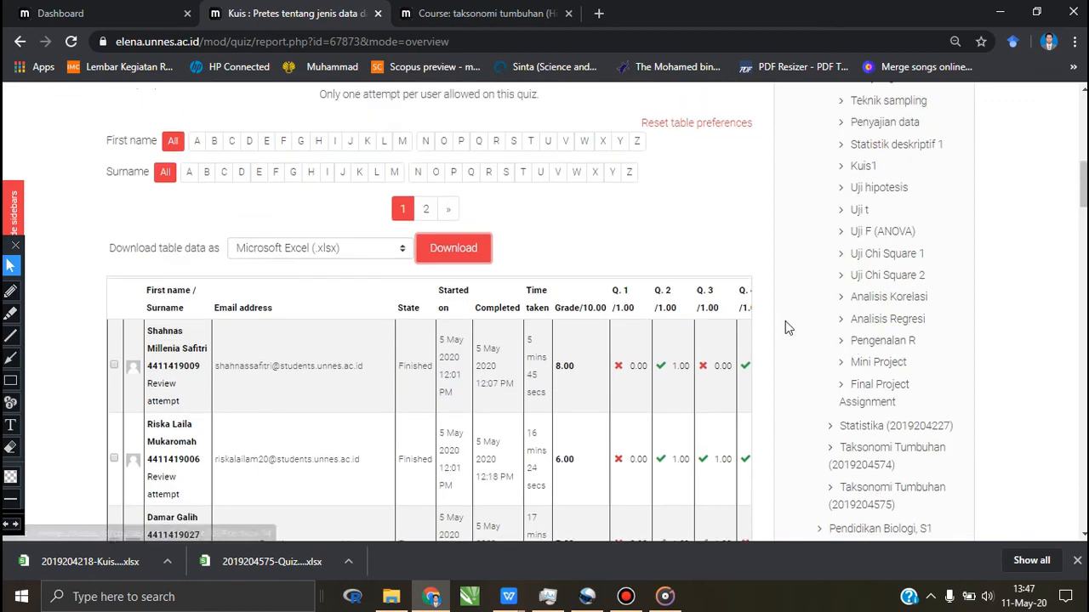
scroll(759, 322, up, 3)
scroll(759, 321, up, 5)
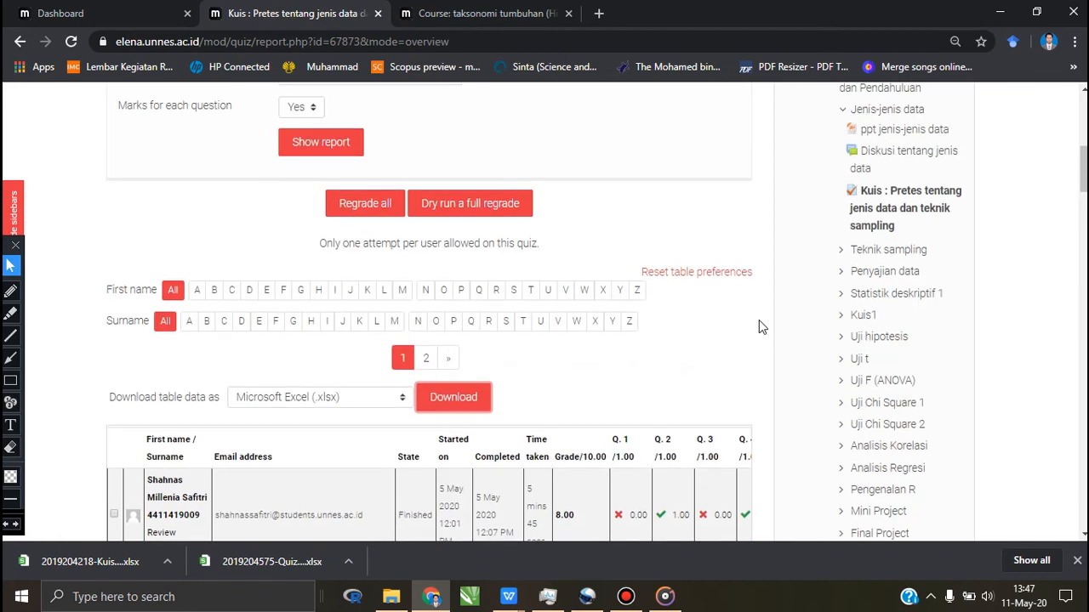
scroll(759, 320, up, 4)
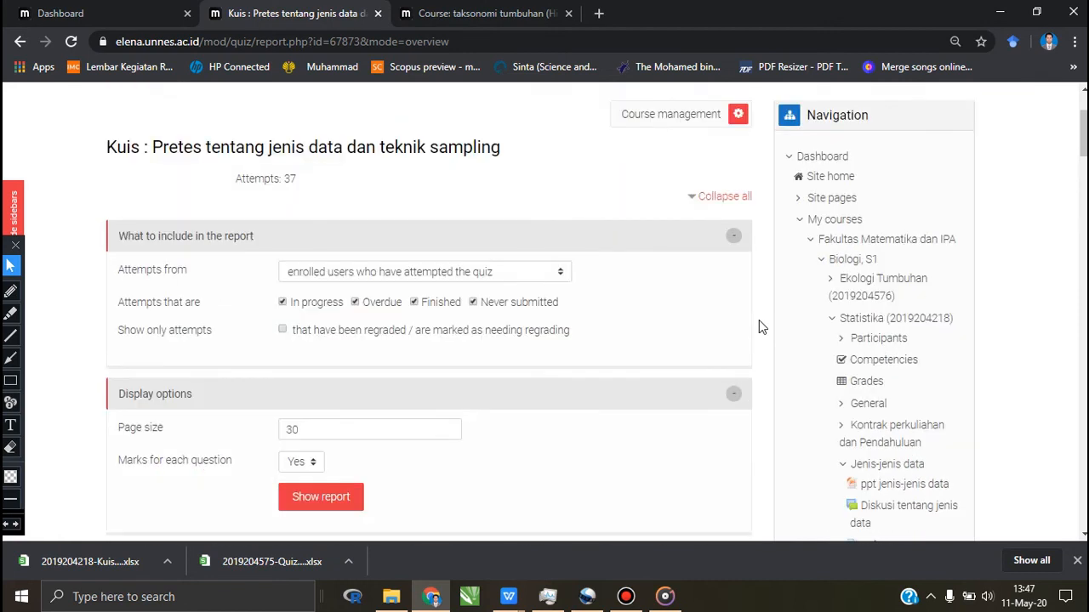
scroll(759, 319, up, 3)
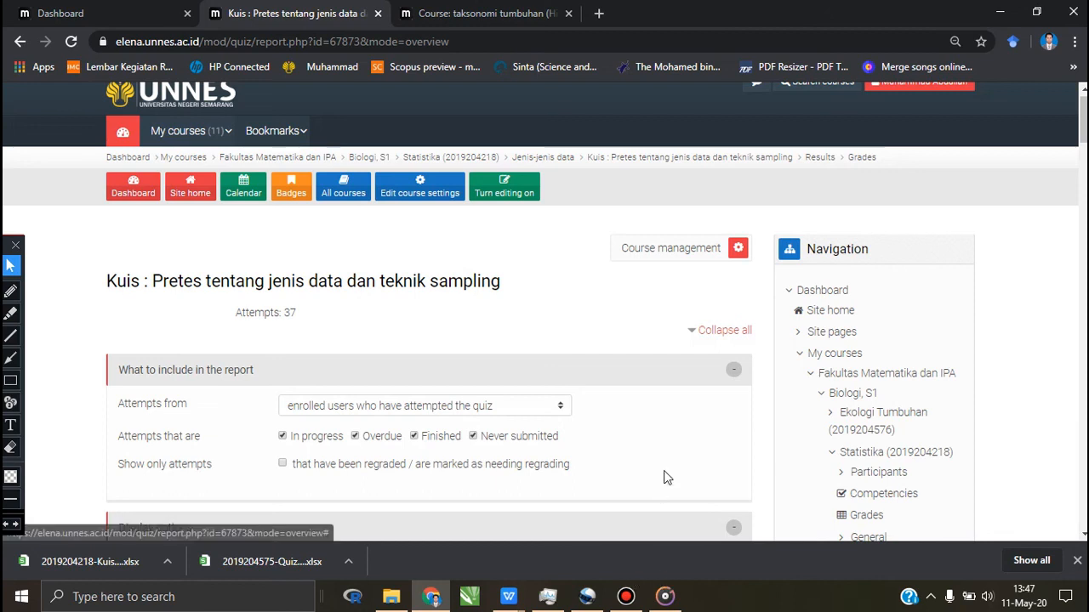
click(626, 596)
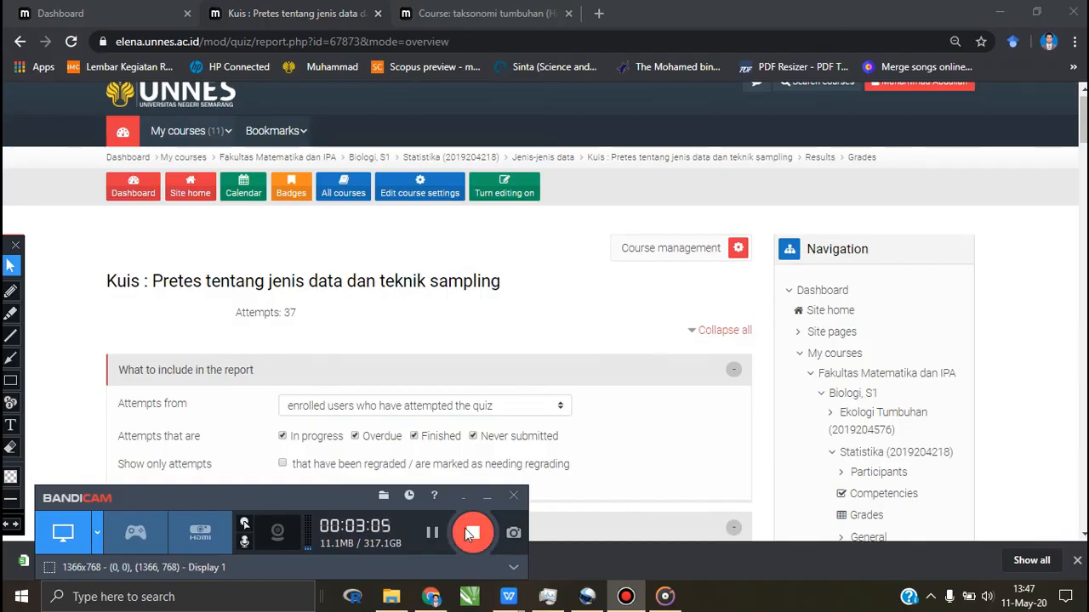